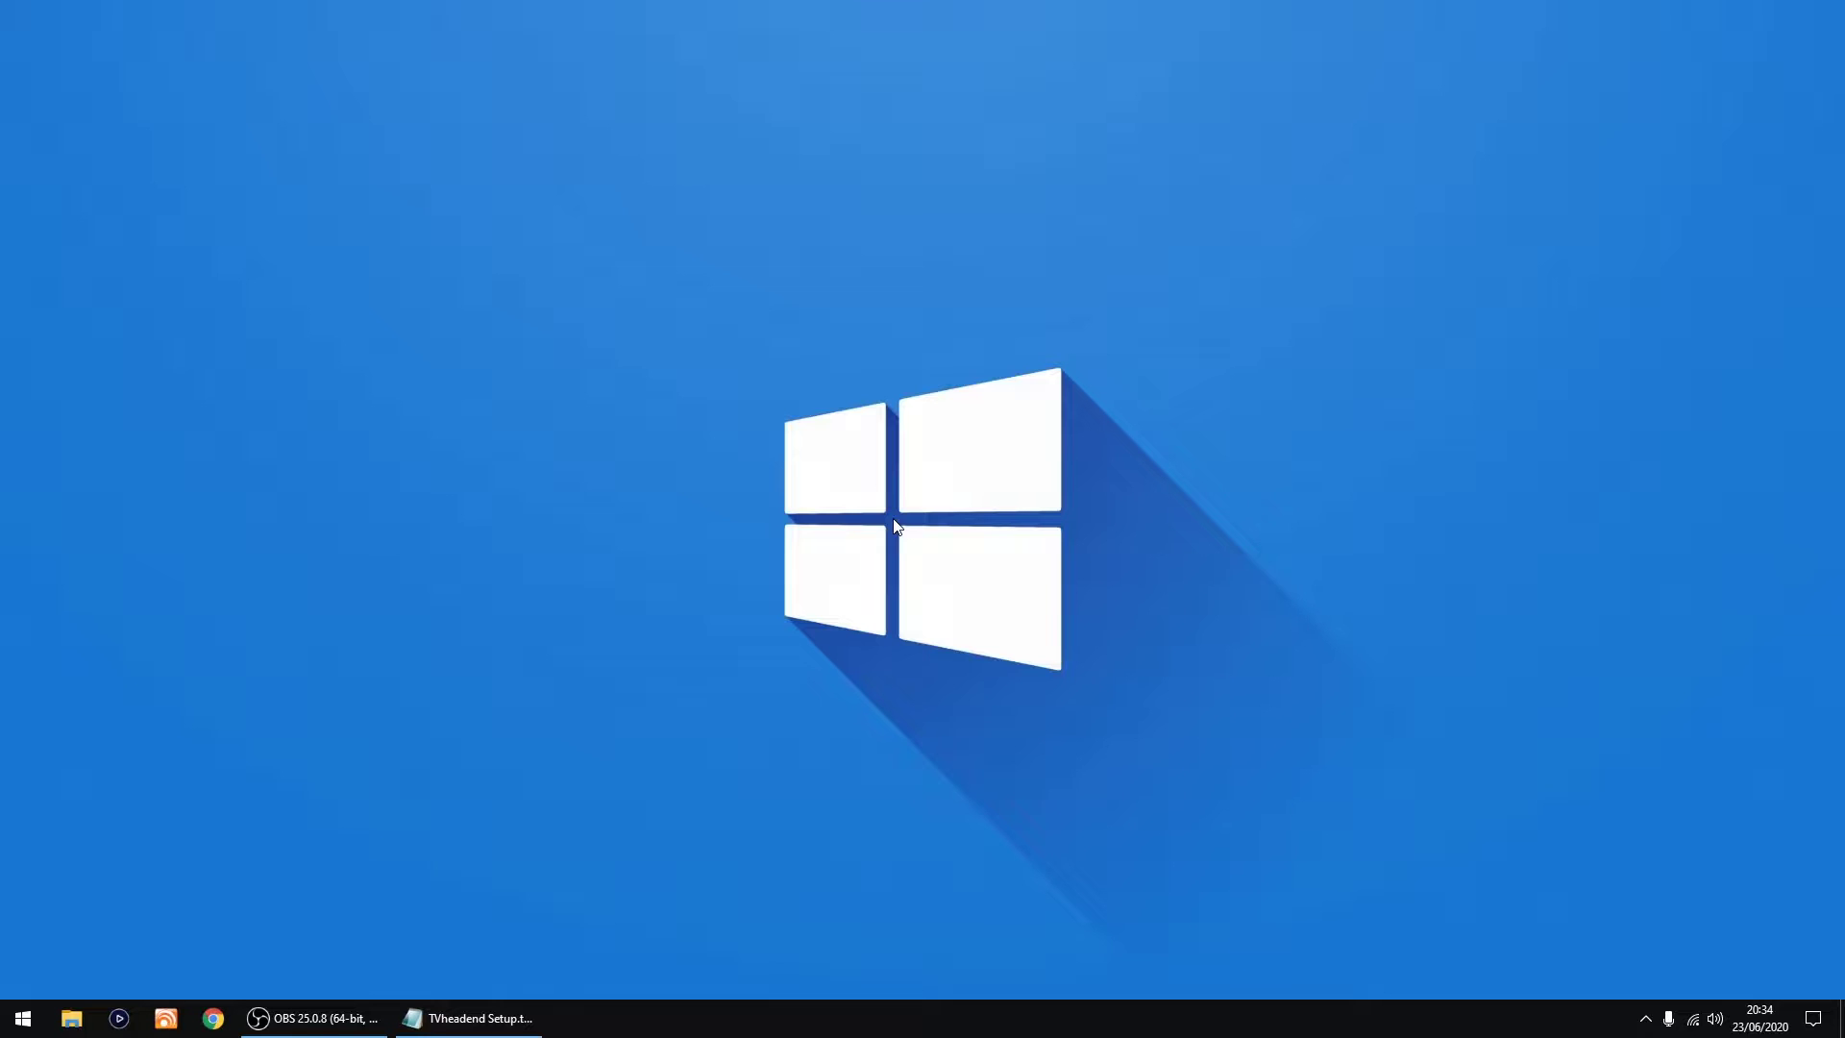
Step: Browse raspberrypi.org to the Raspberry Pi OS downloads page and start the 32-bit Lite ZIP download, cancelling the save
click(213, 1018)
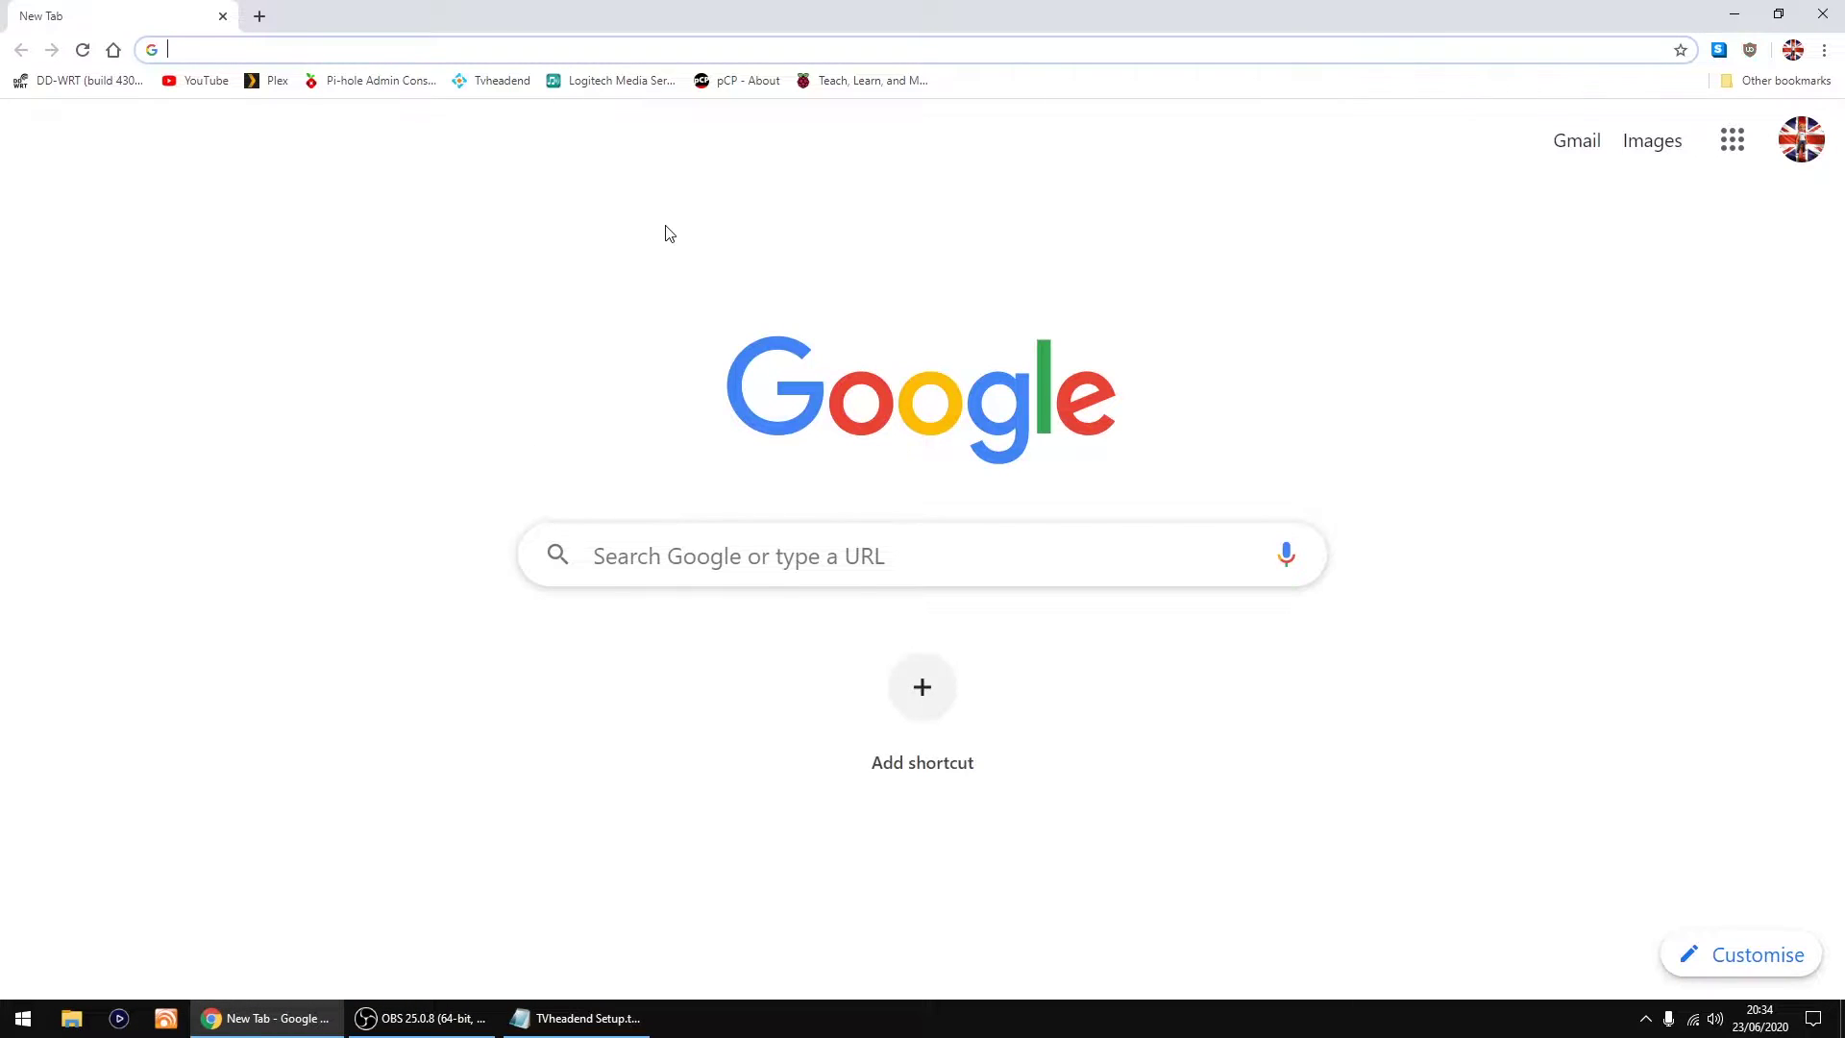
click(851, 82)
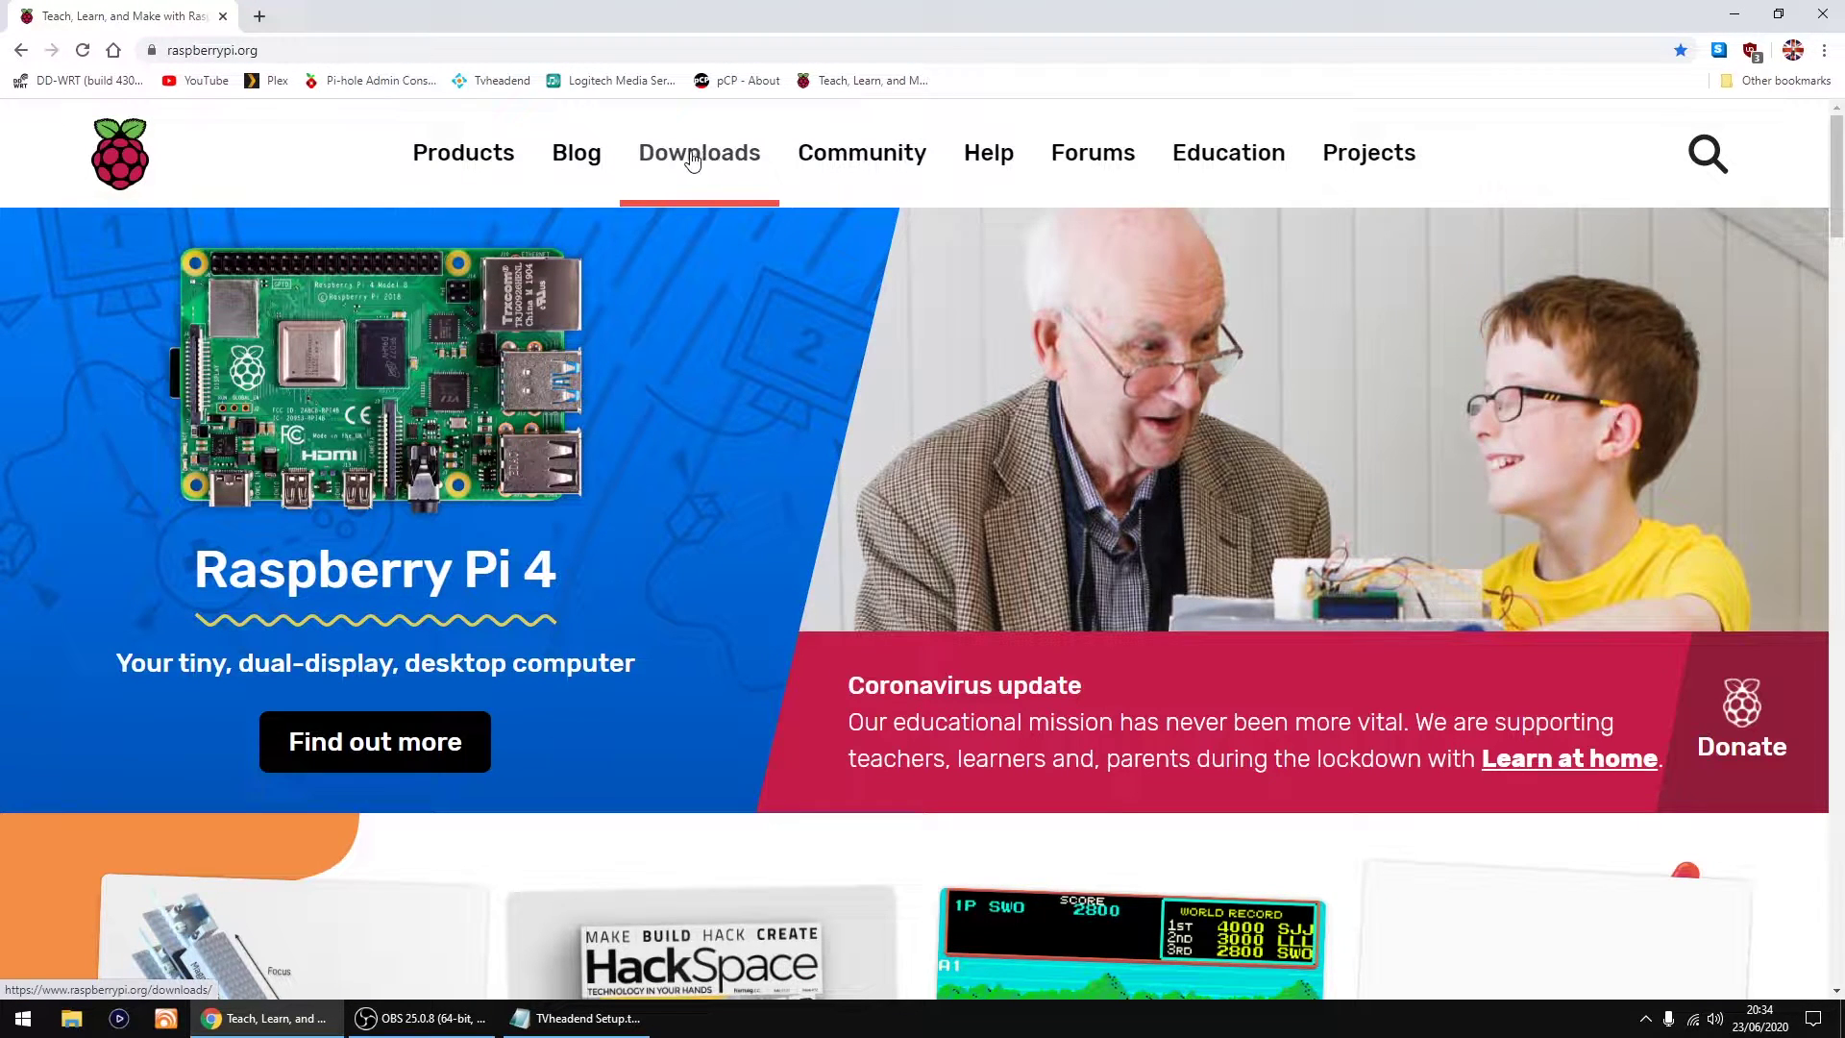
click(691, 160)
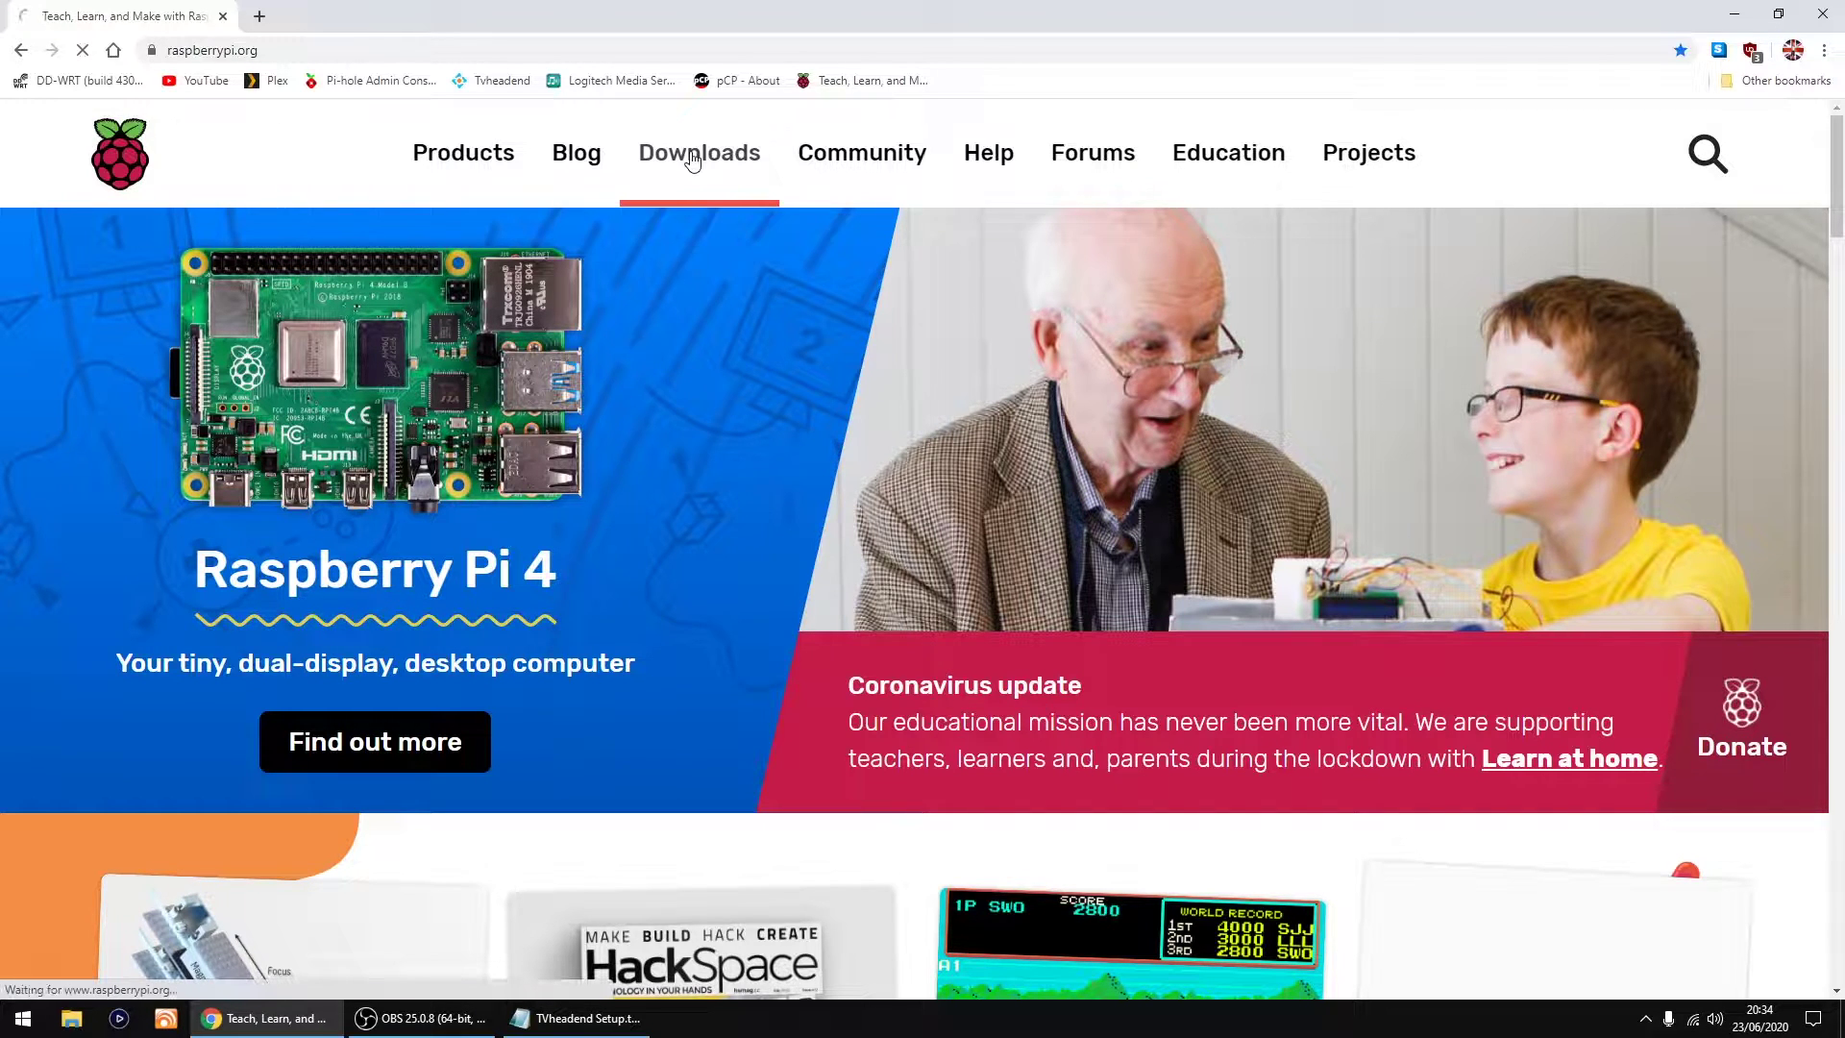
scroll(529, 436, down, 6)
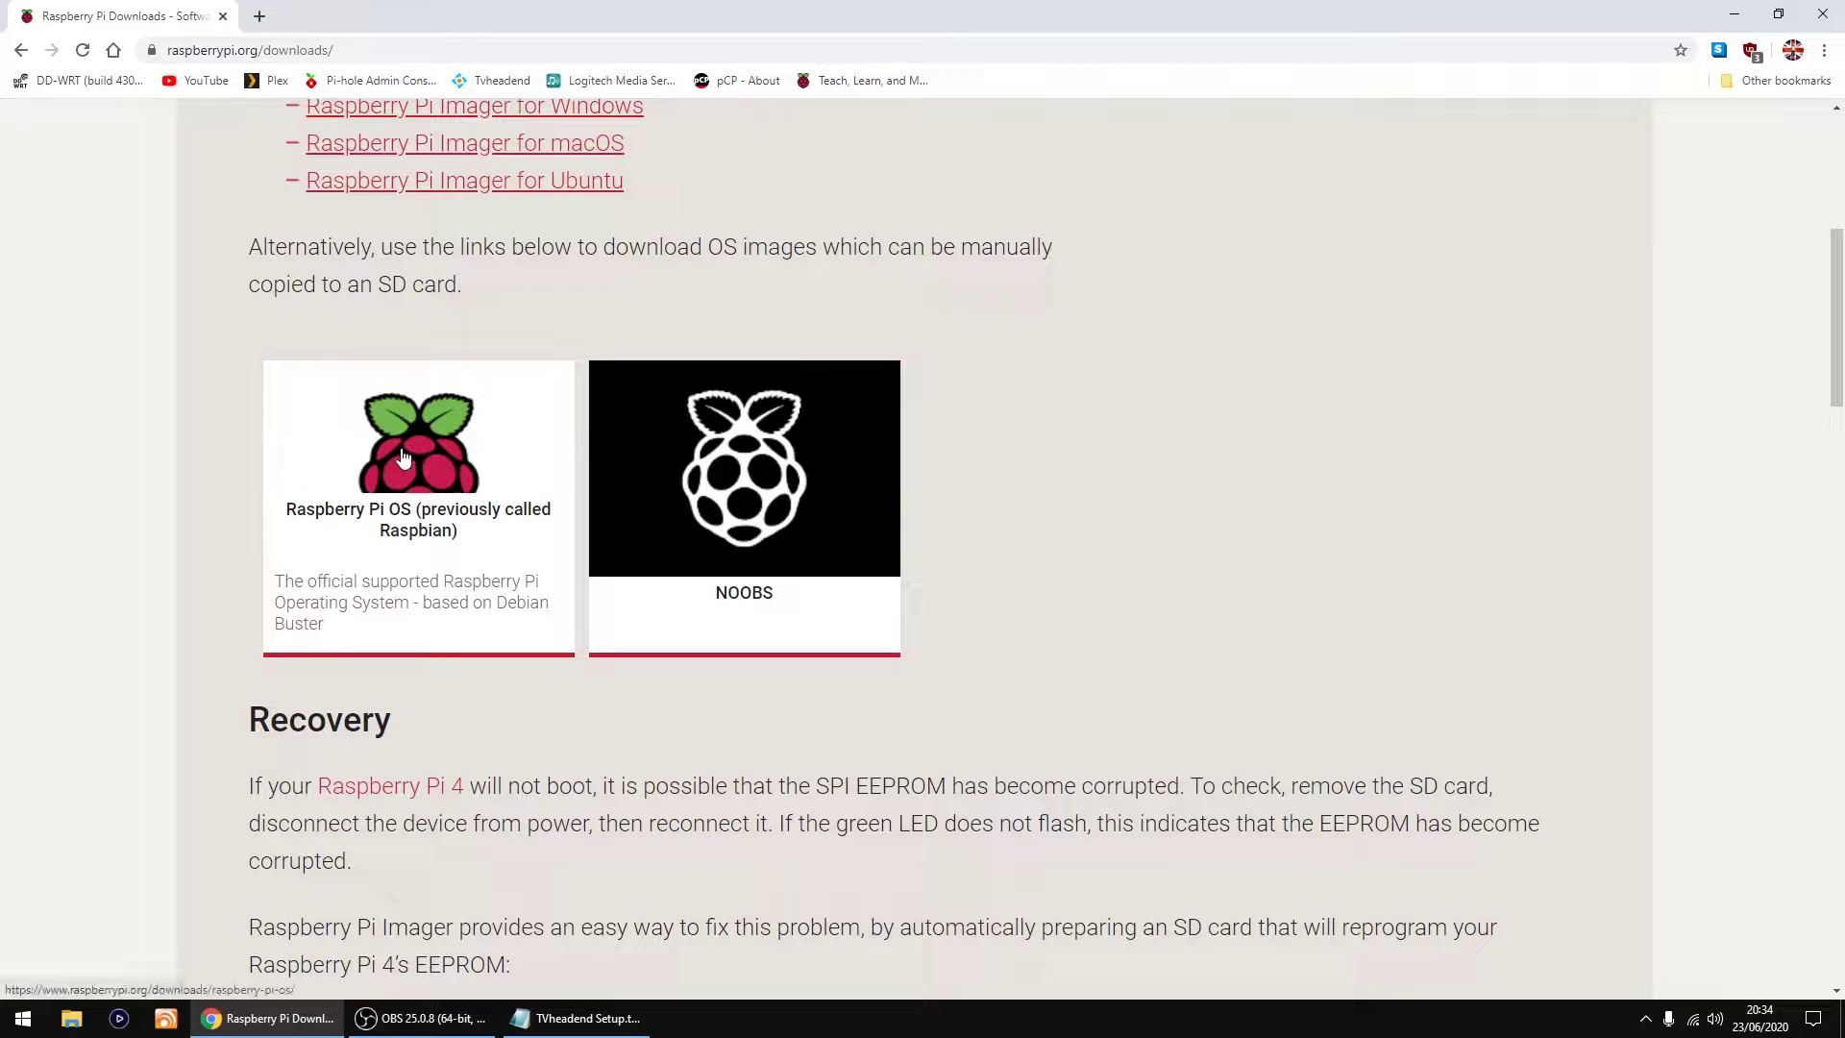
click(403, 457)
scroll(407, 454, down, 5)
scroll(406, 448, down, 4)
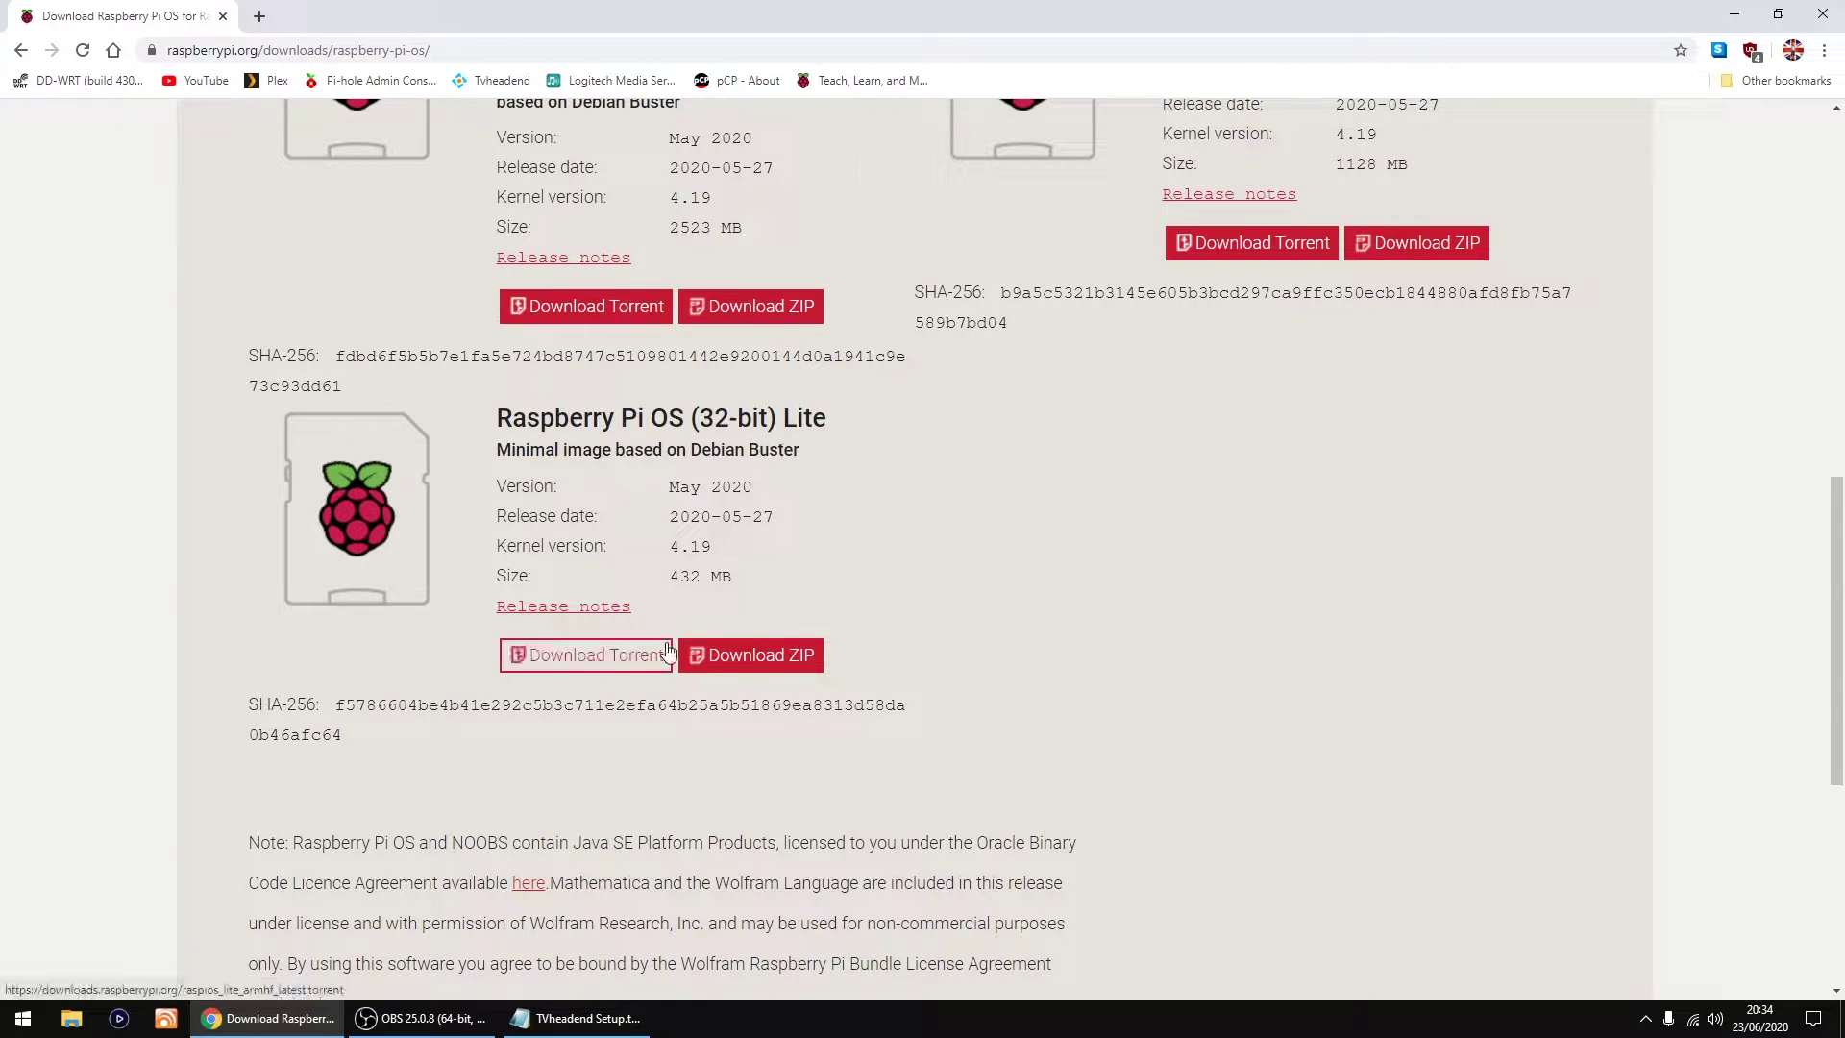
click(748, 659)
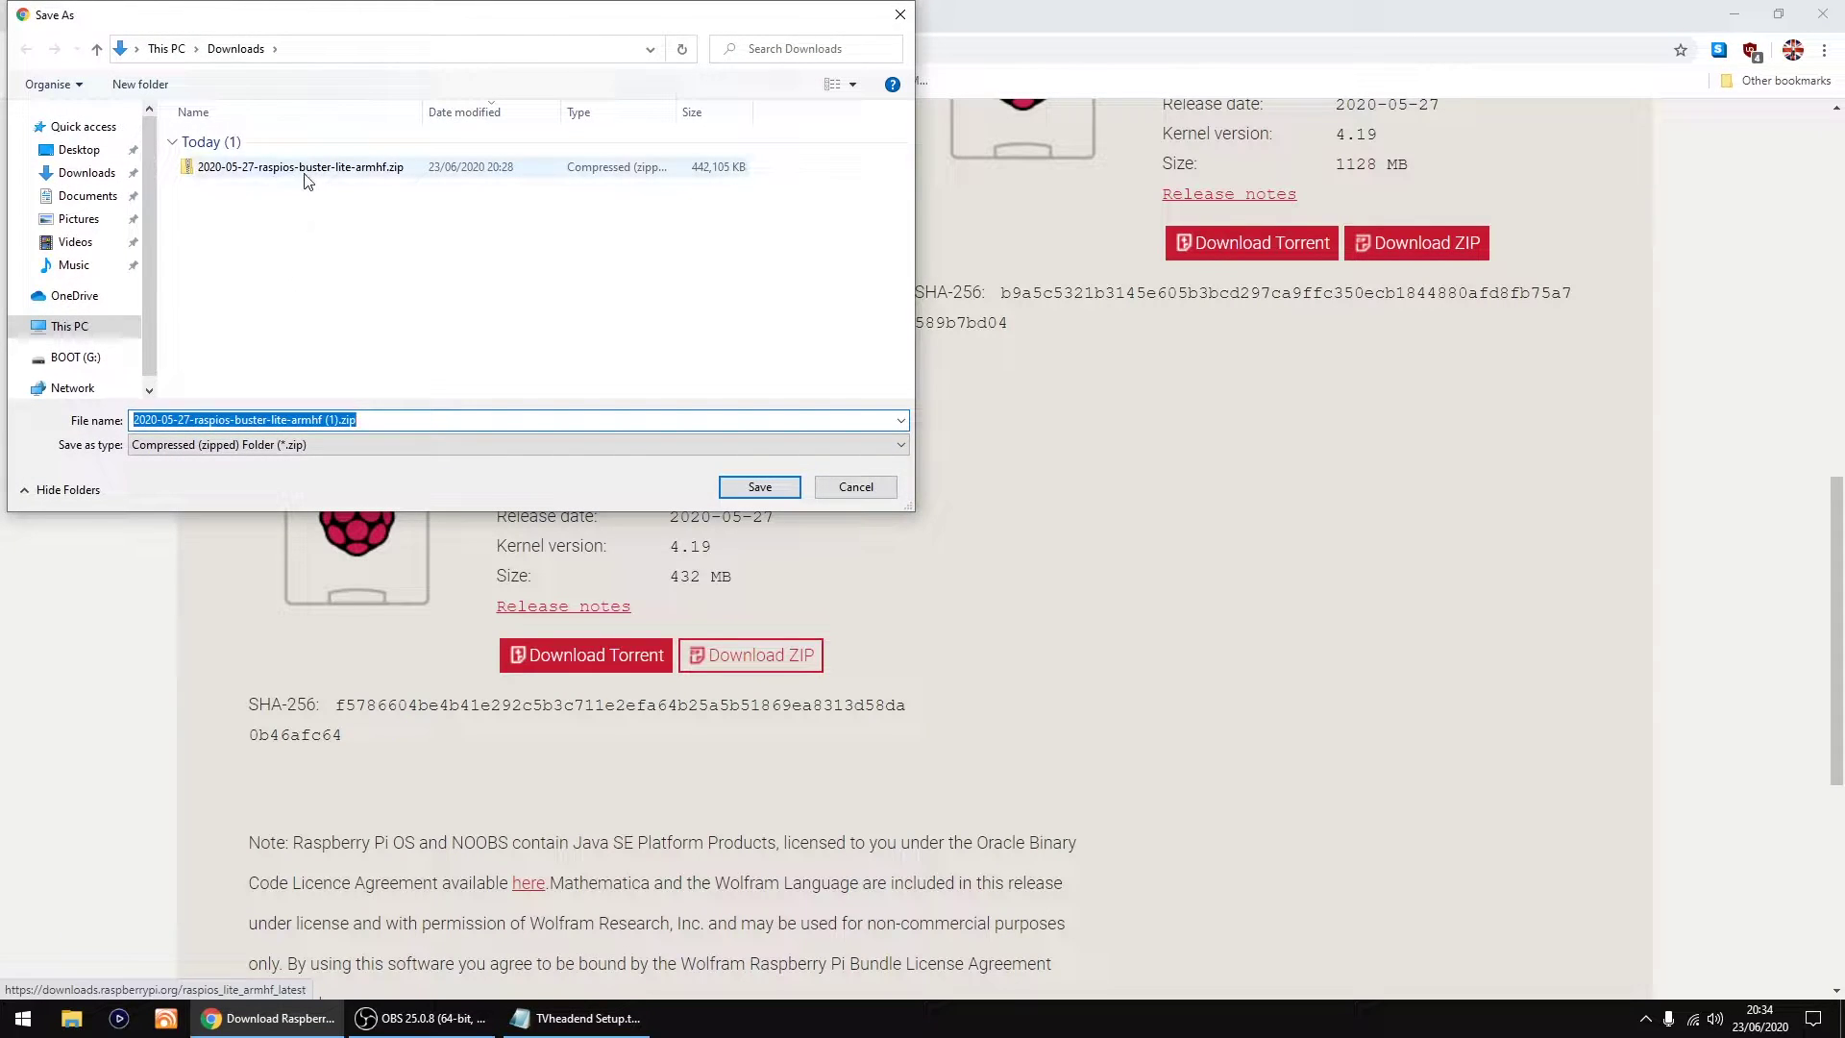
click(838, 493)
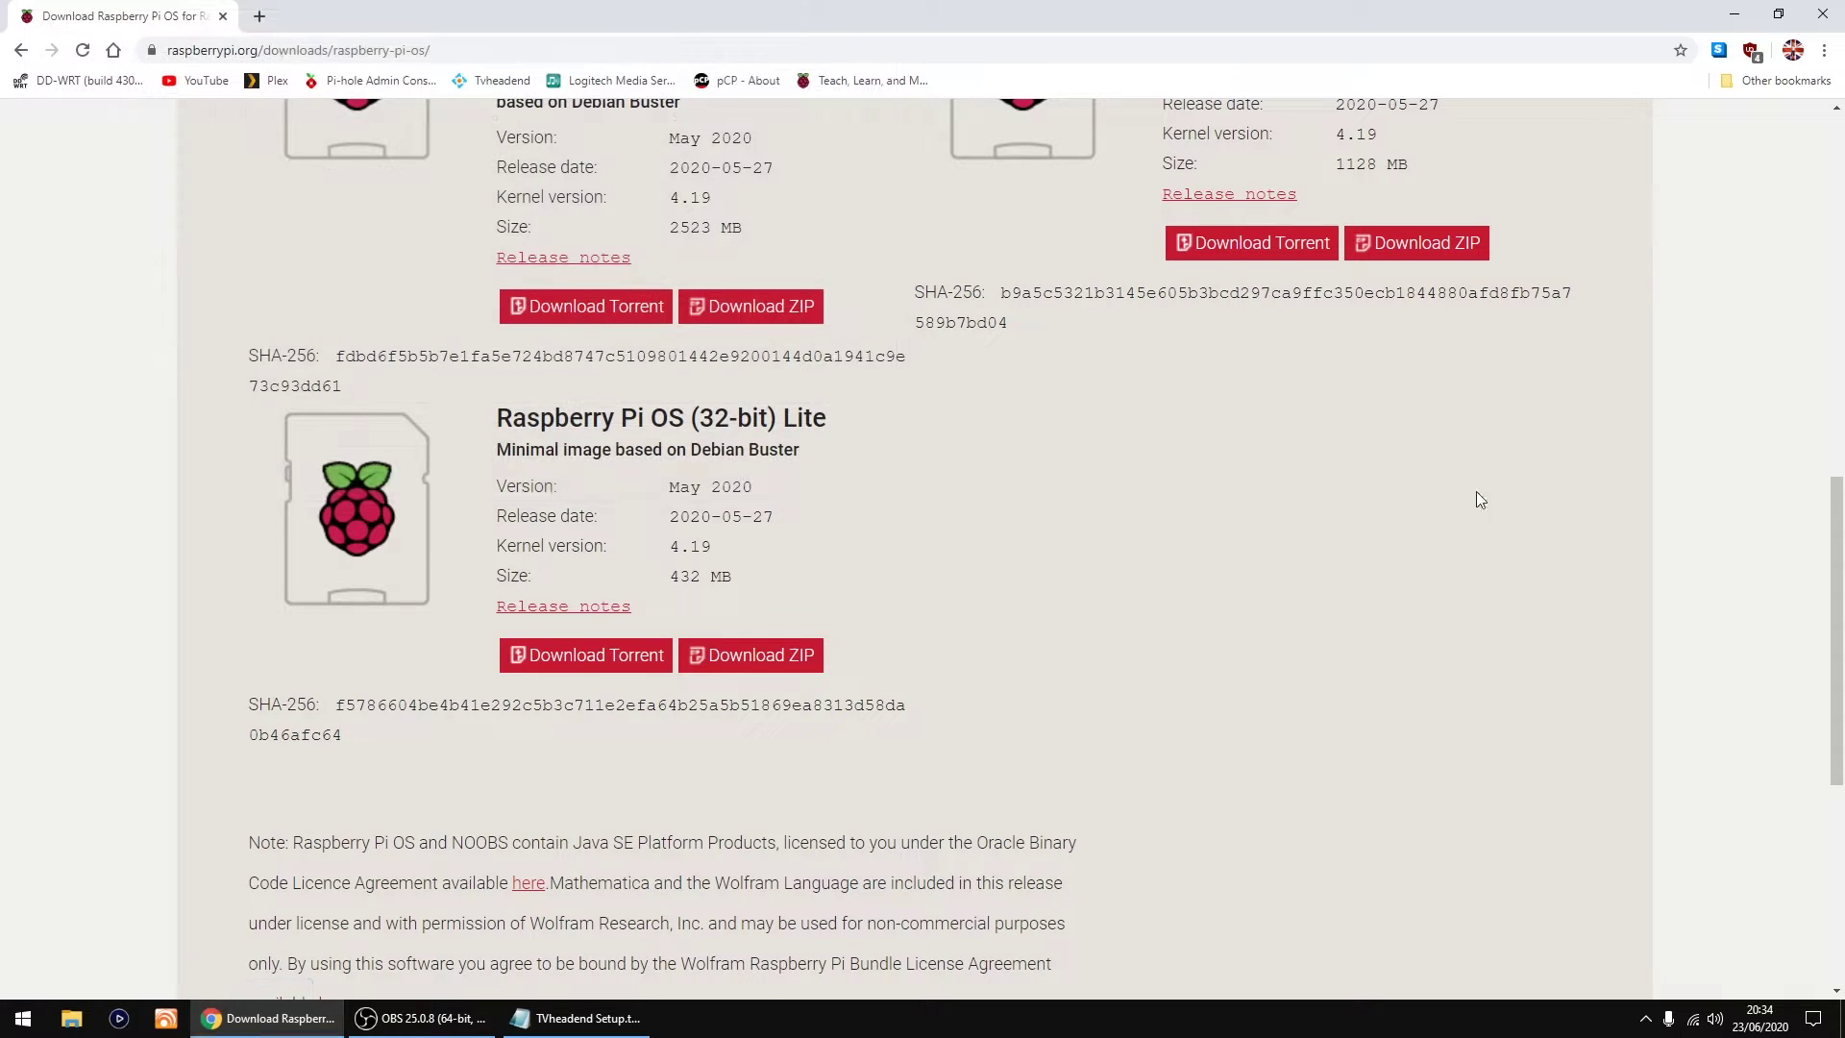
Step: Close Chrome and launch Raspberry Pi Imager from the Start menu
click(1819, 17)
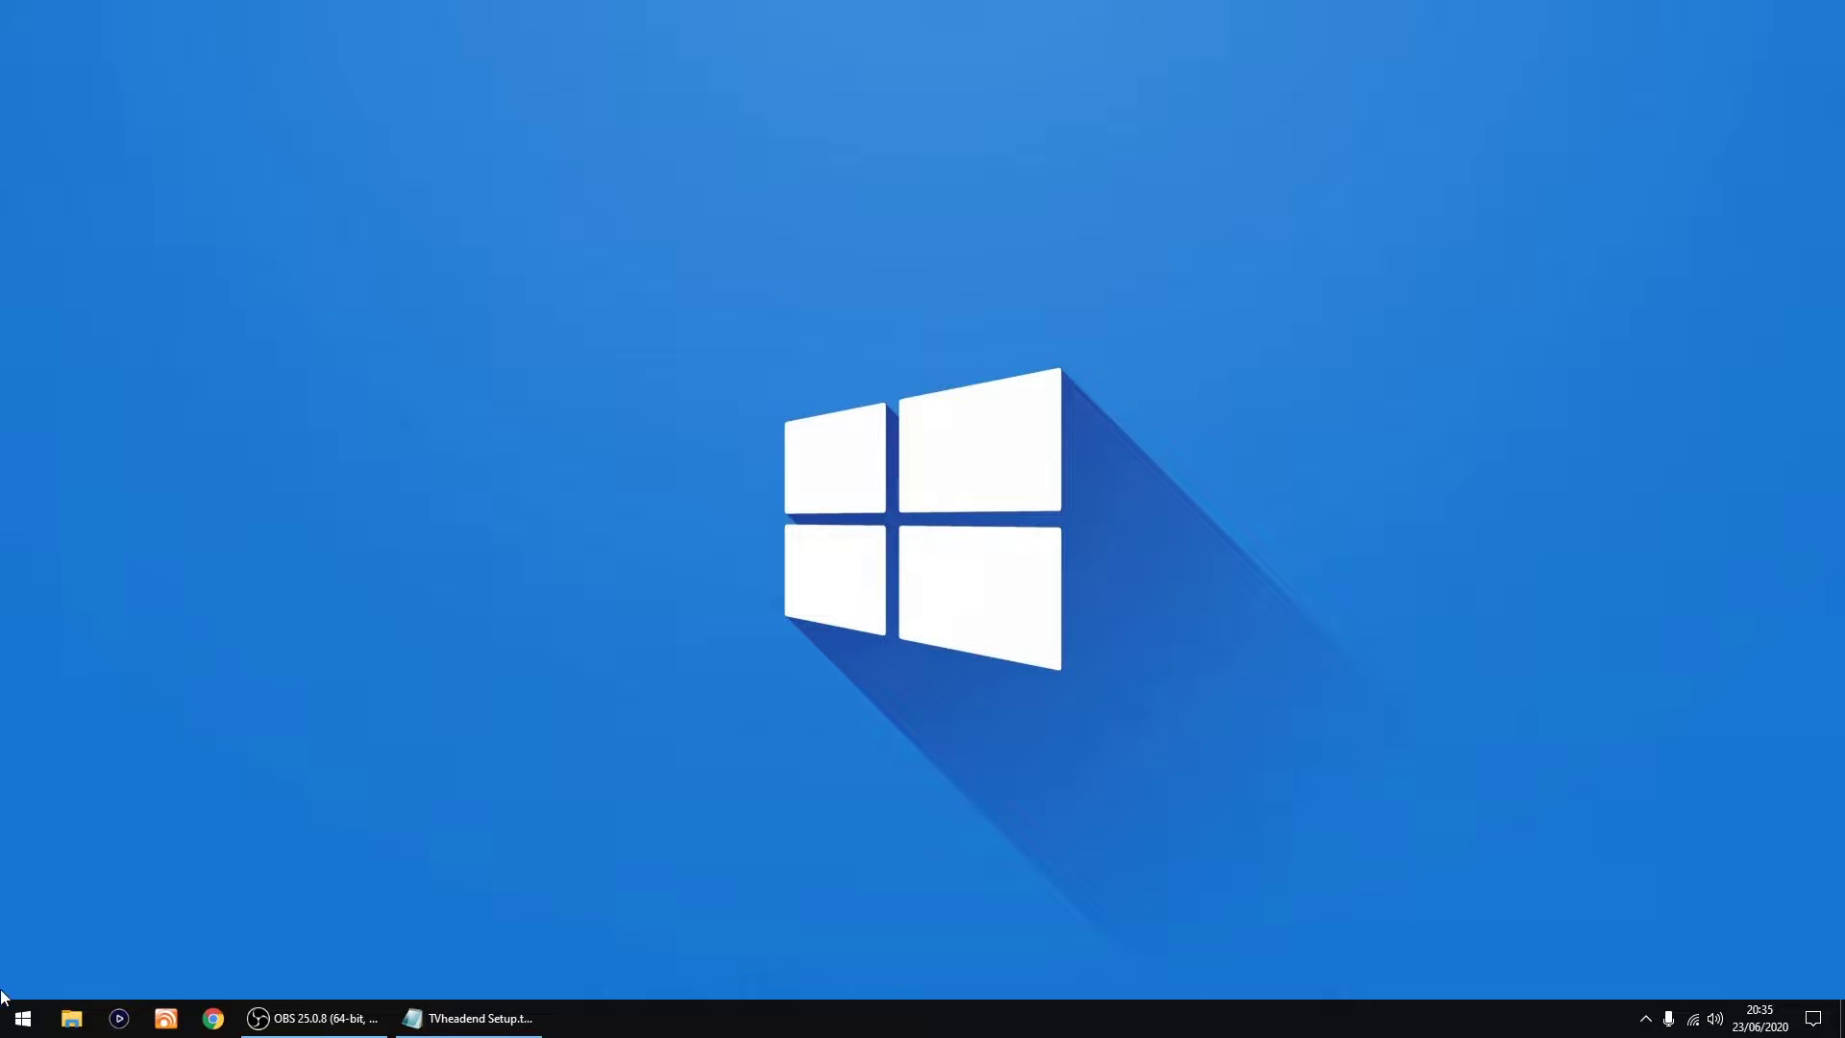
click(11, 1025)
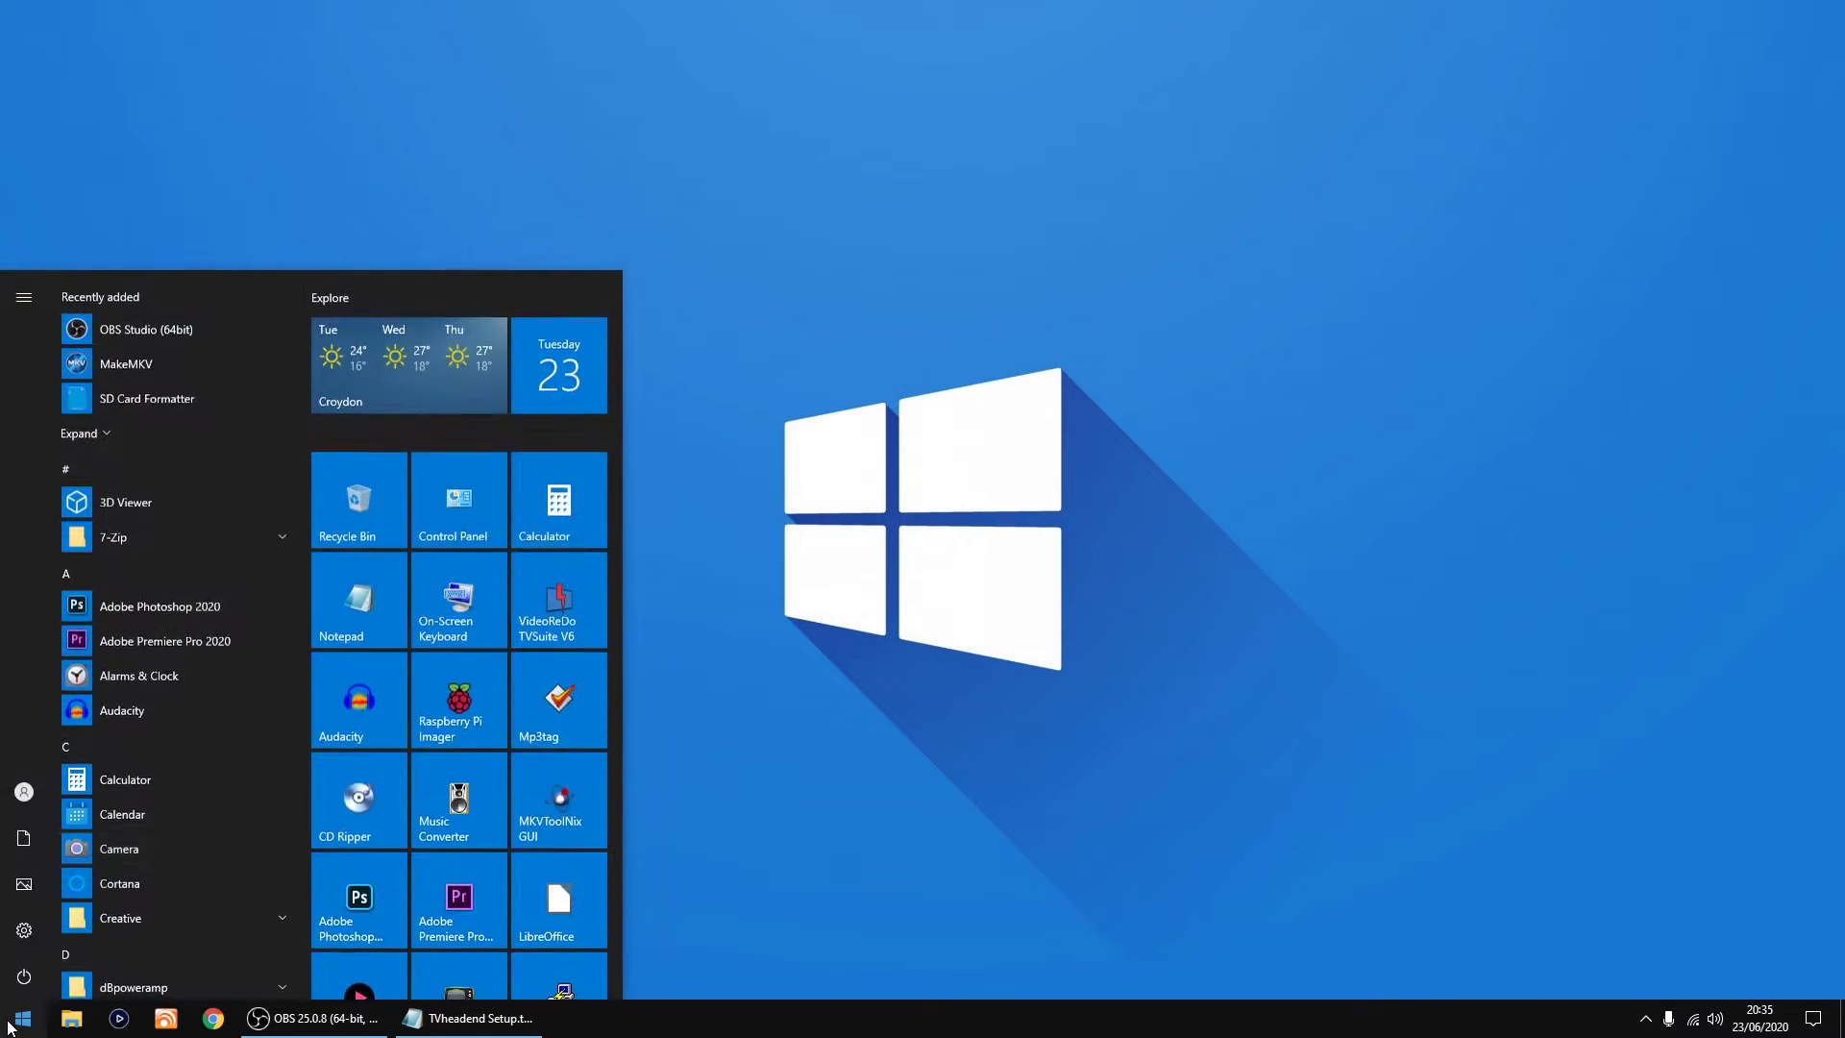
click(455, 719)
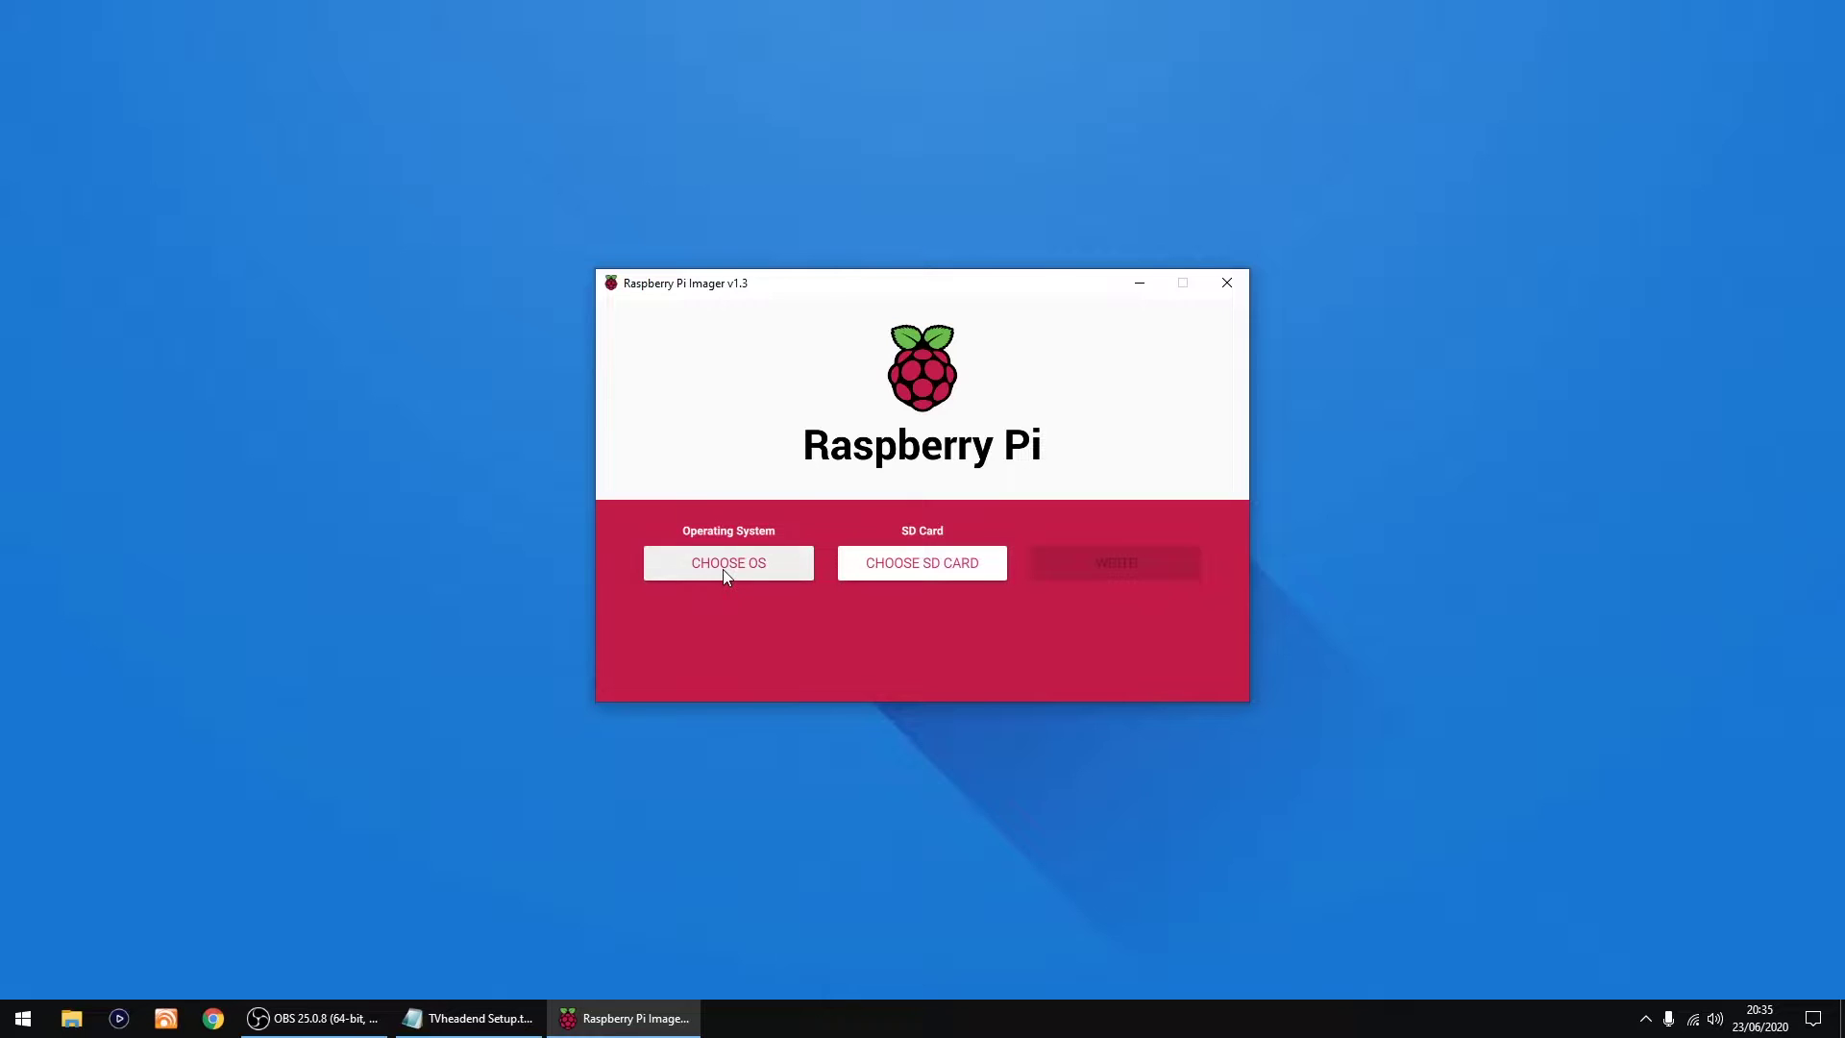
Step: Choose the custom image 2020-05-27-raspios-buster-lite-armhf.zip and the 32 GB SDHC card as target
click(726, 567)
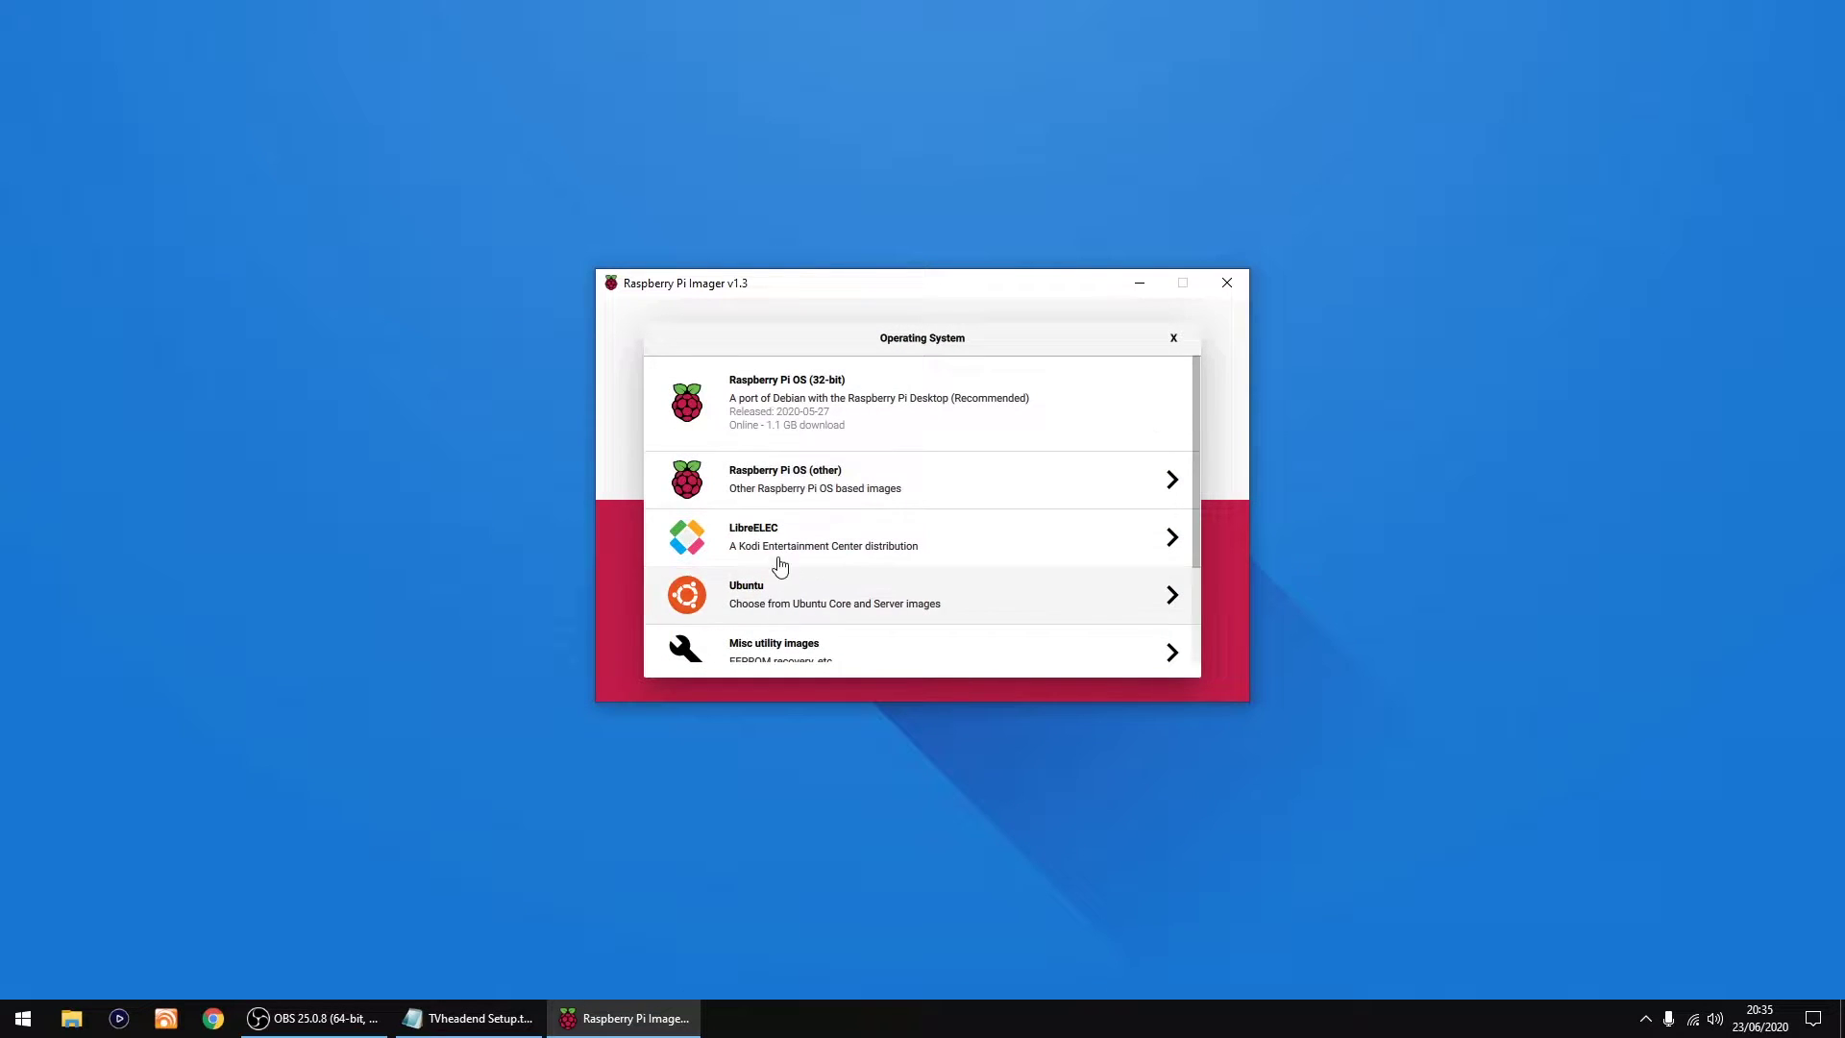
scroll(771, 534, down, 3)
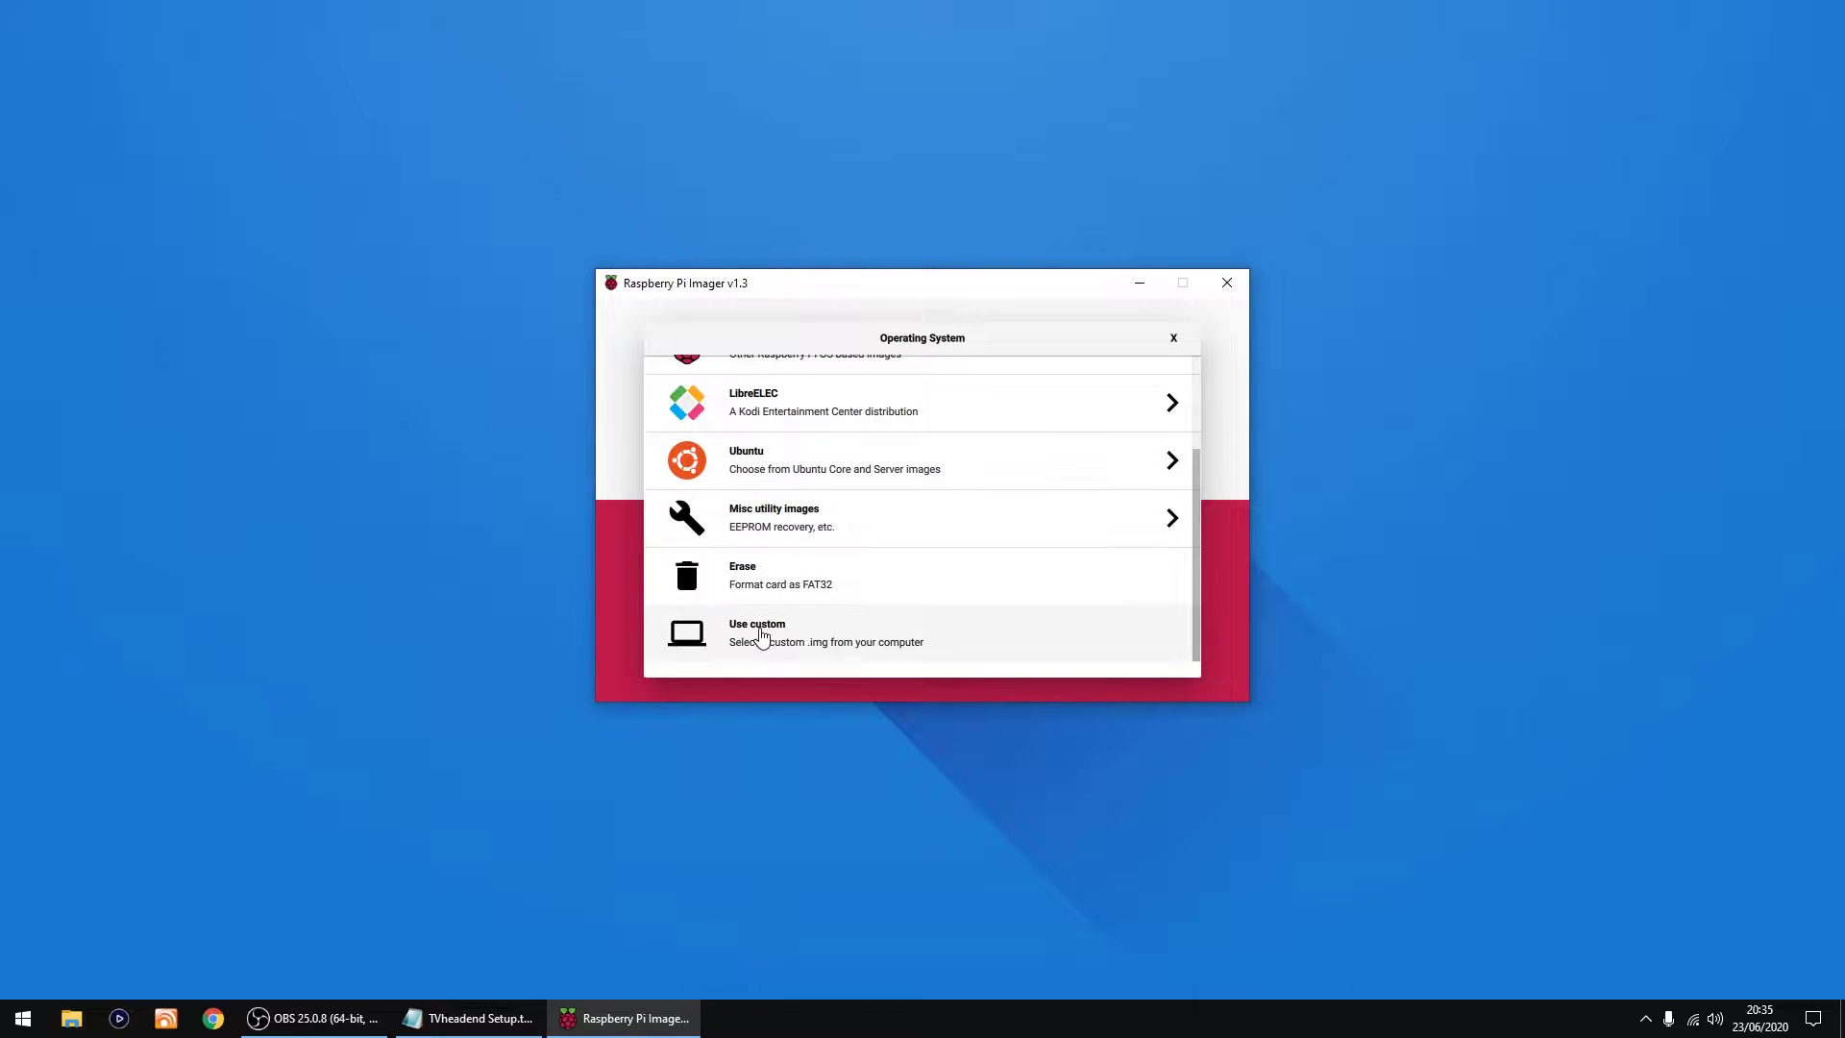
click(761, 636)
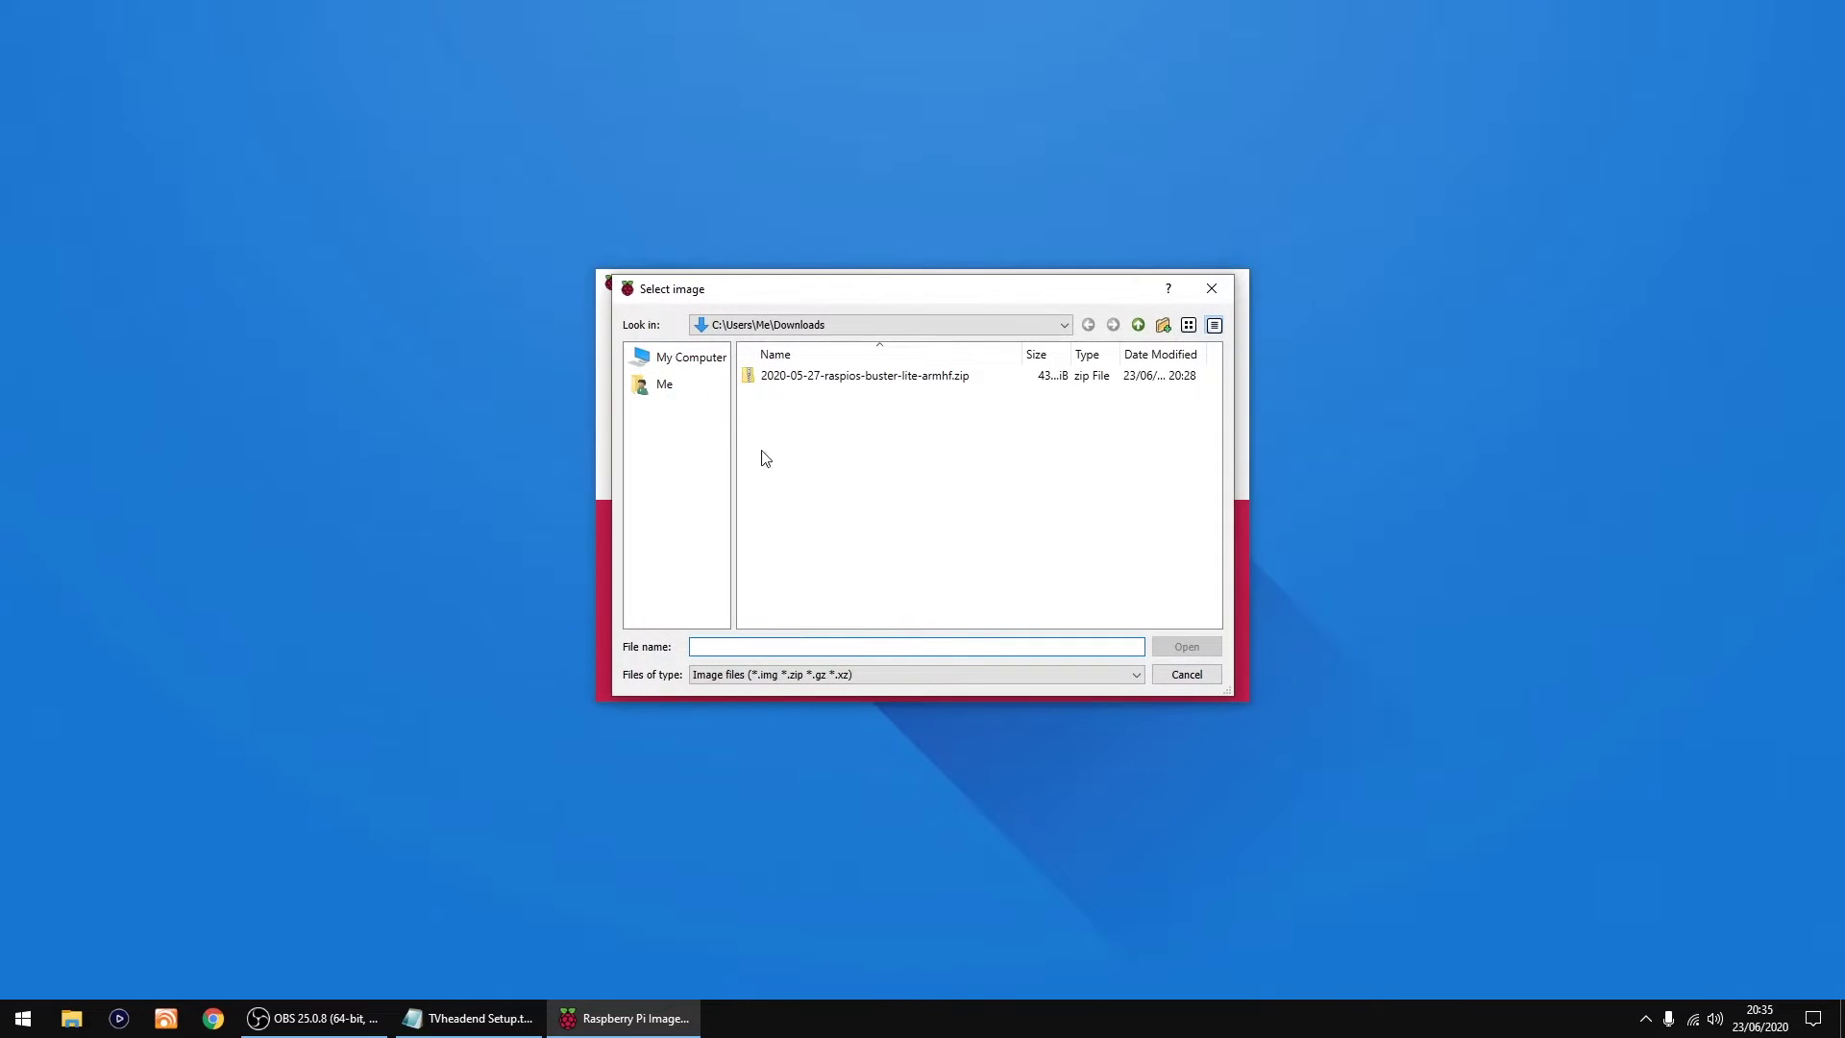
double_click(833, 385)
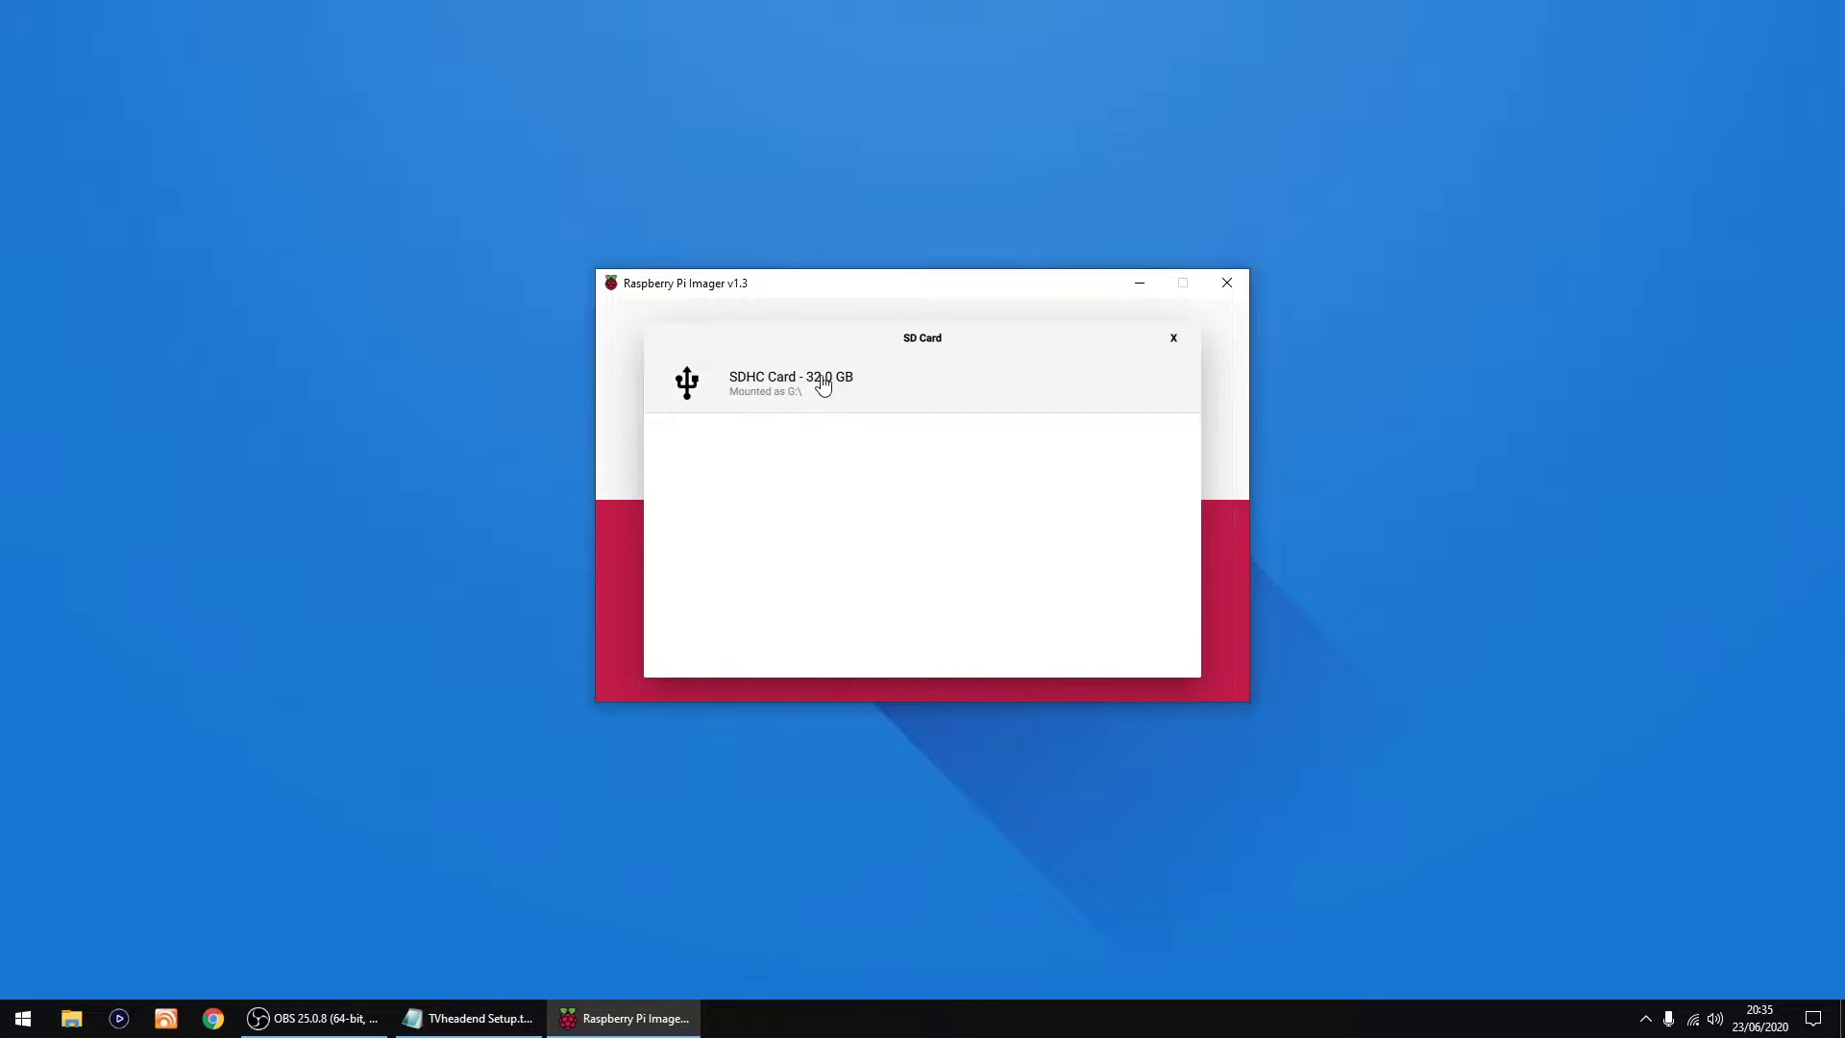
click(985, 385)
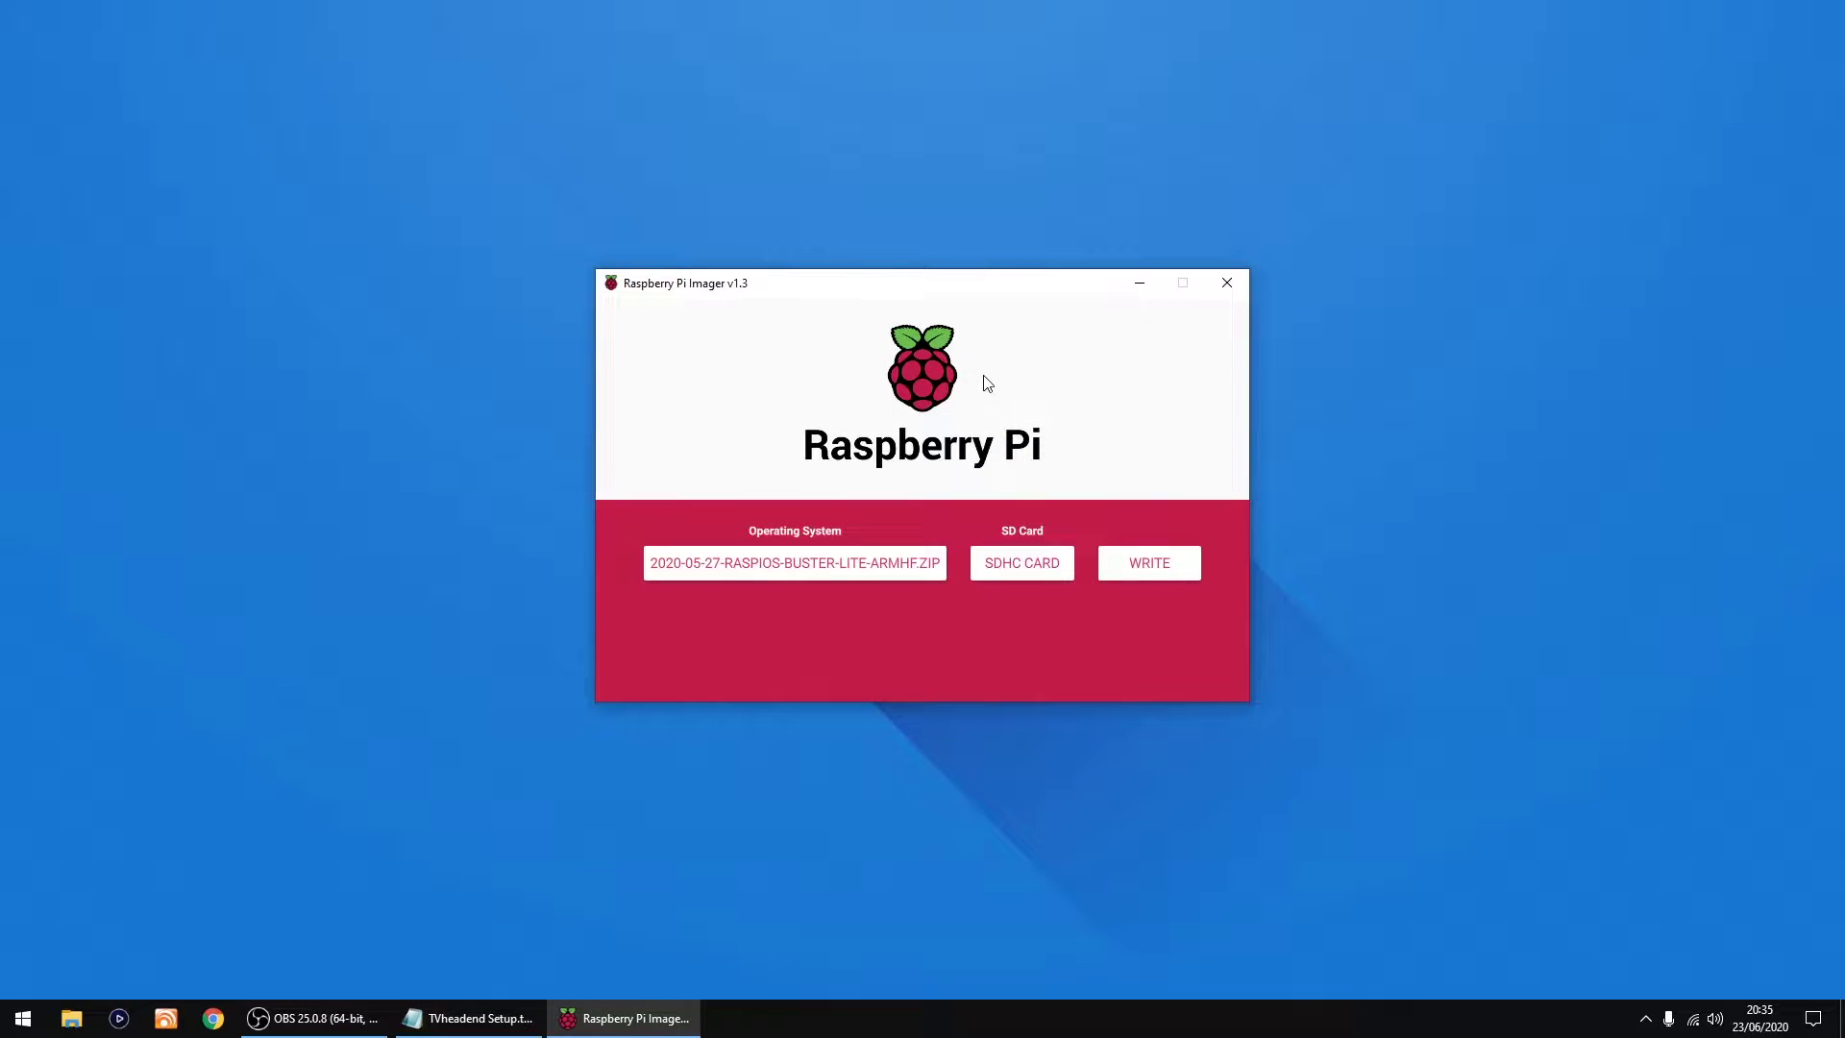
Step: Write the Raspberry Pi OS Lite image to the SDHC card and acknowledge Write Successful
click(1151, 563)
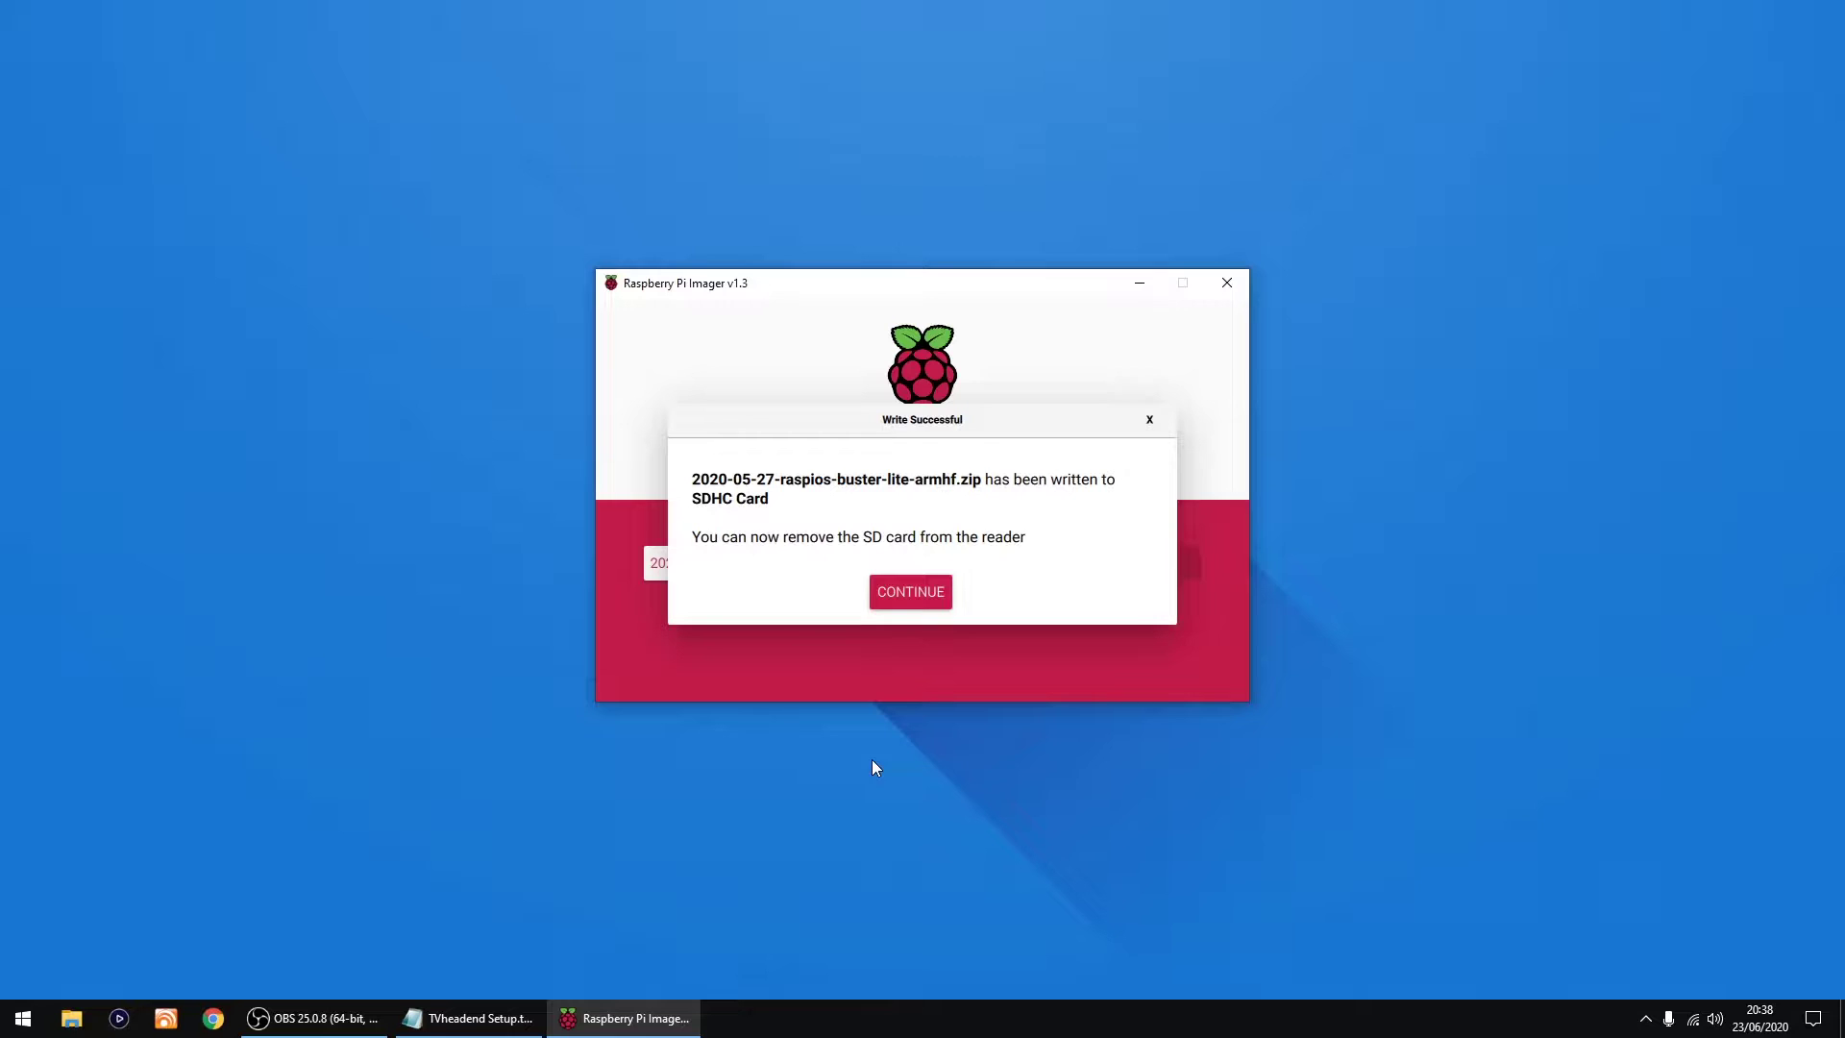
click(910, 594)
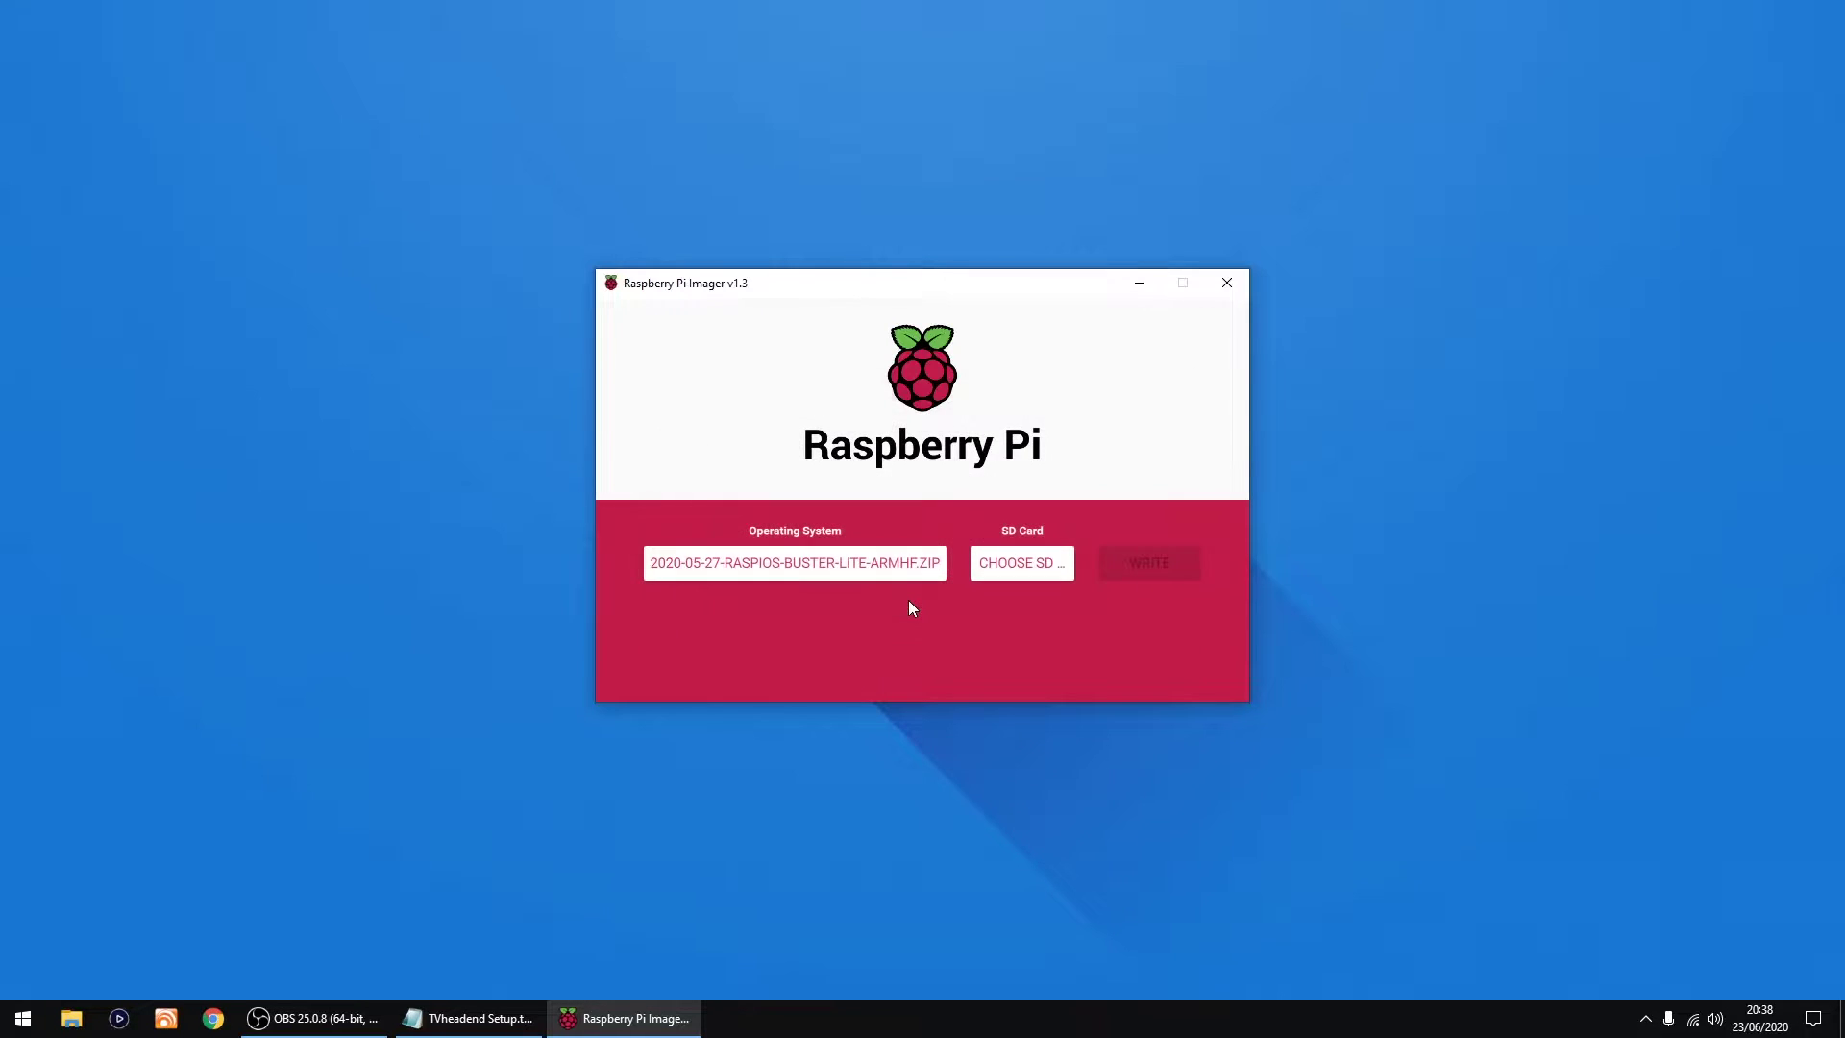
Step: Close the Imager and open the BOOT (G:) drive from This PC in File Explorer
click(1218, 285)
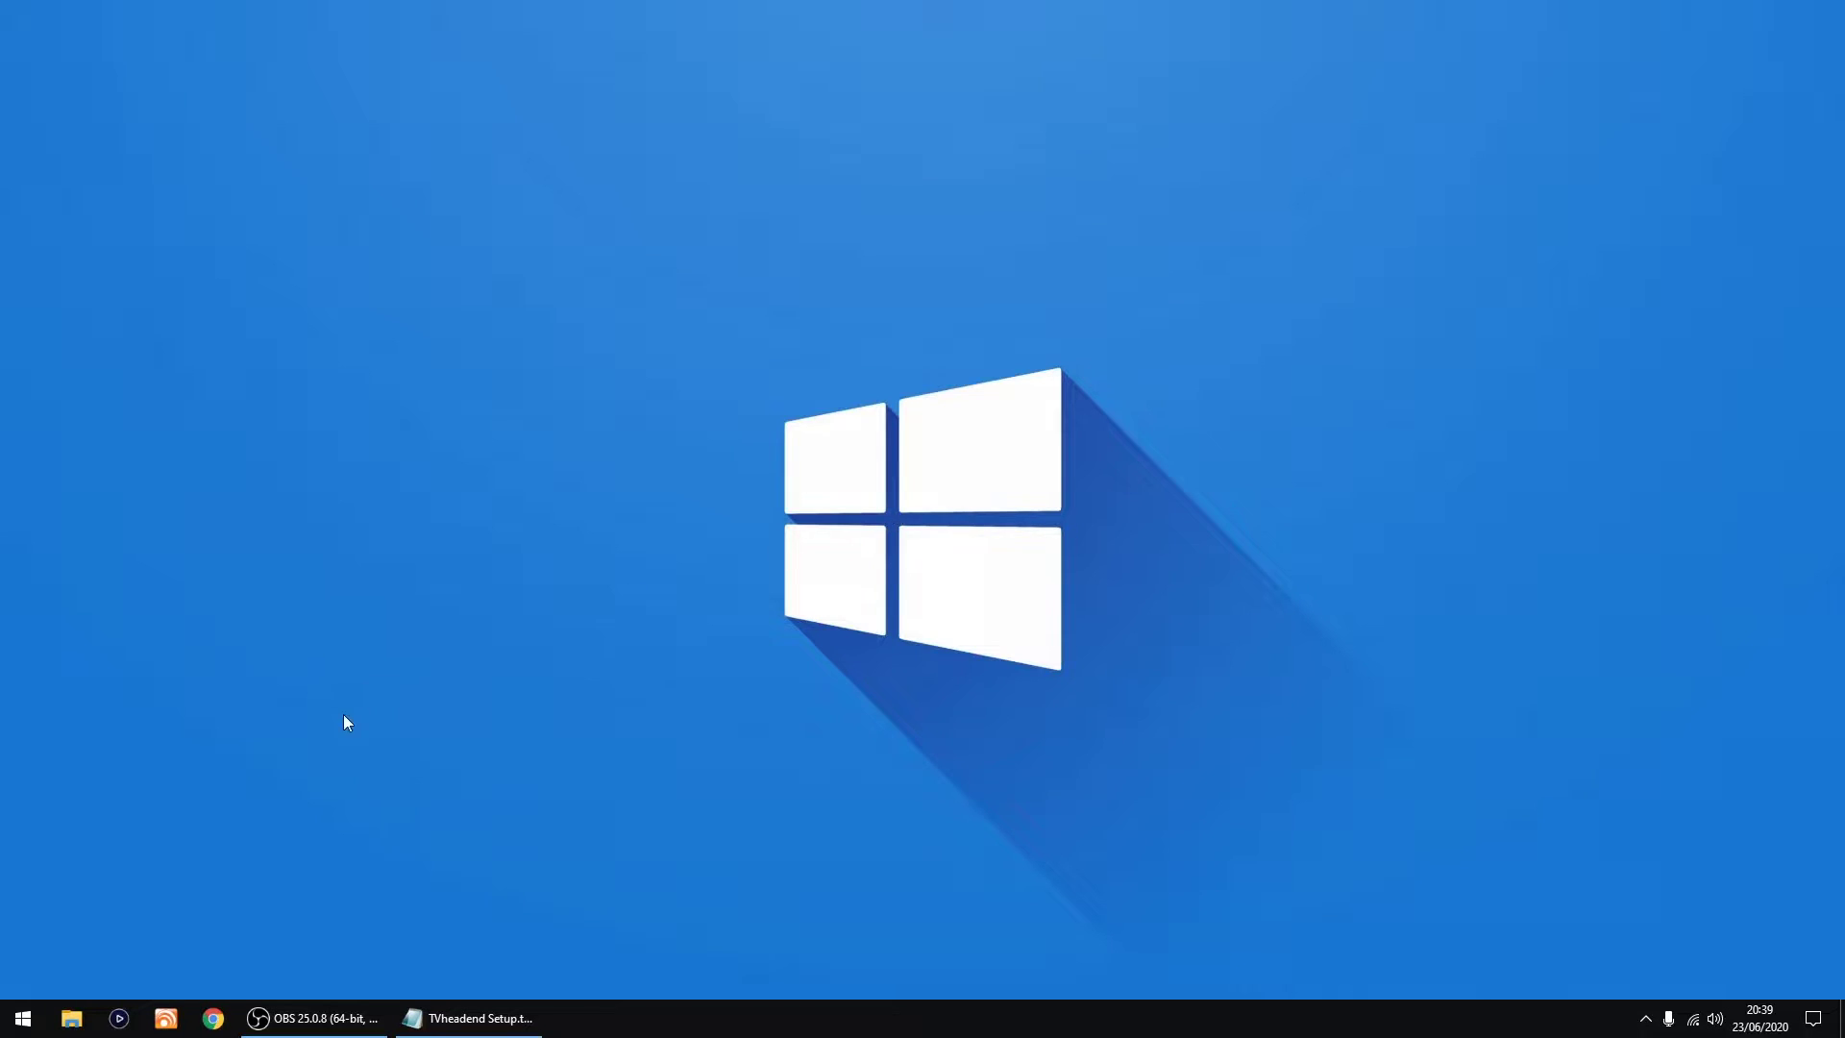
click(72, 1018)
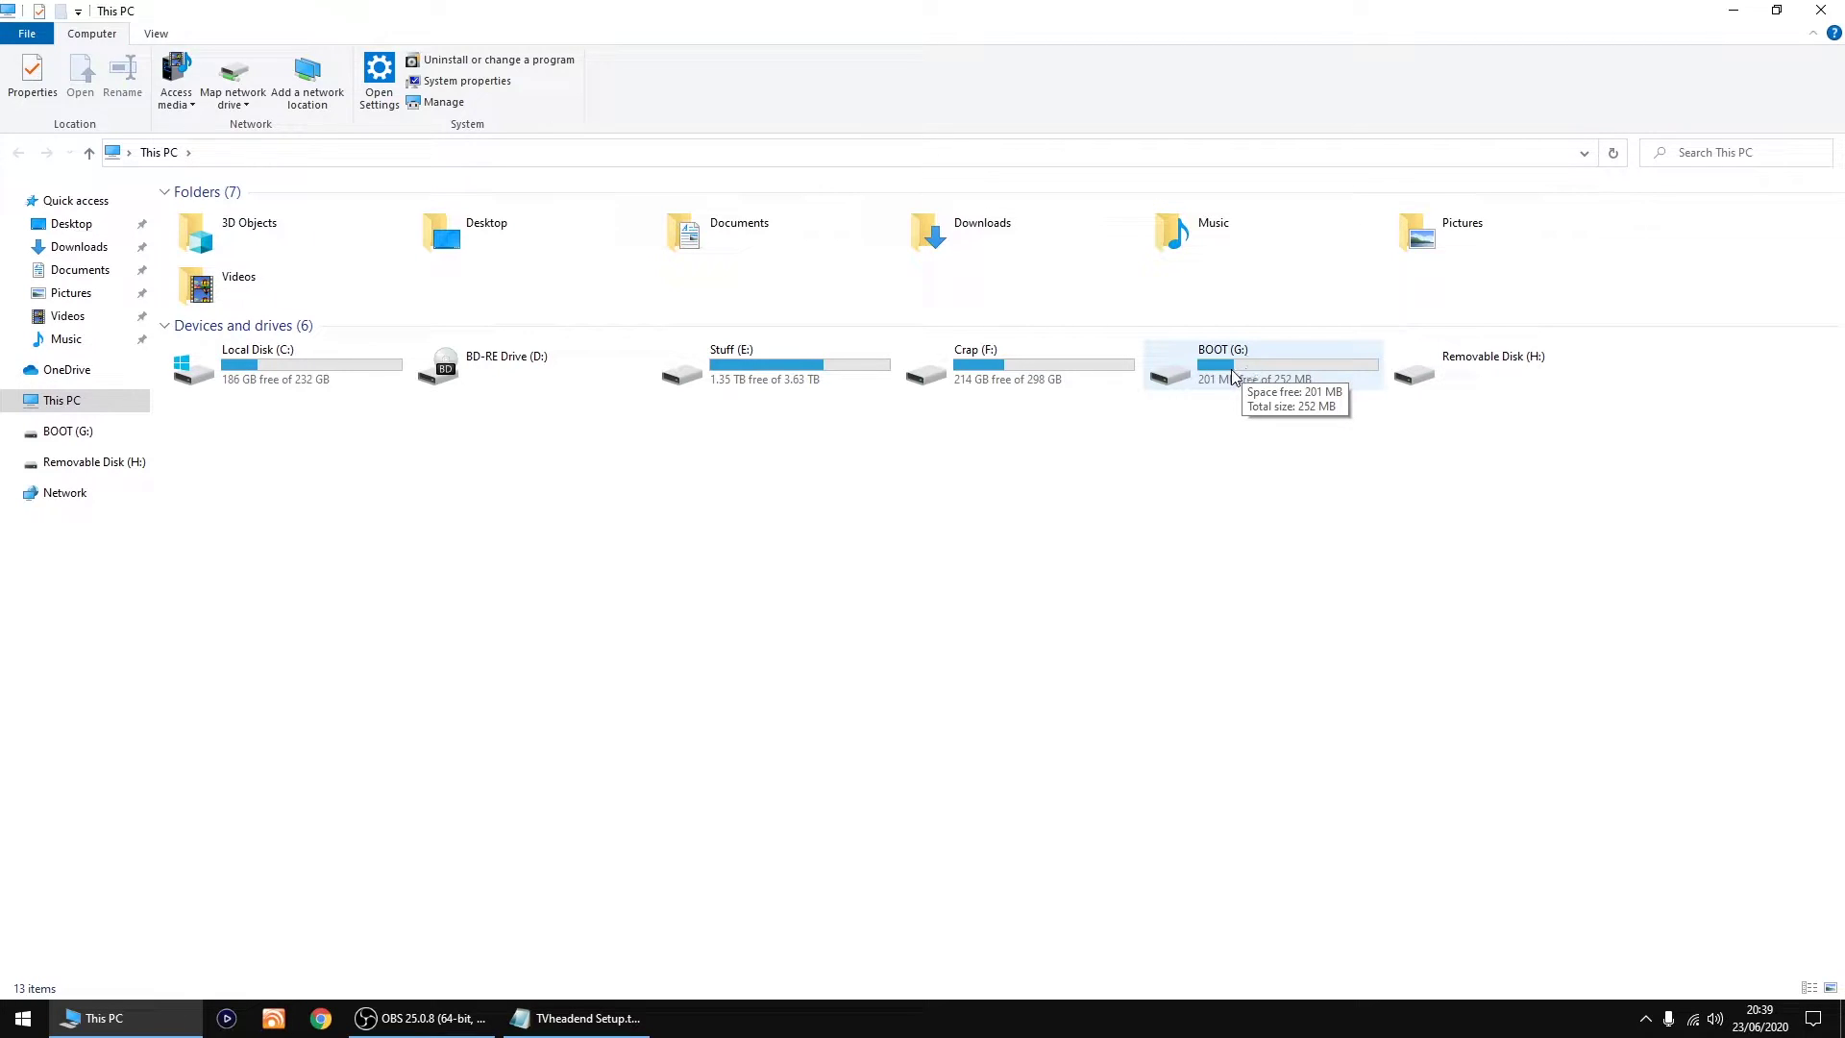
double_click(1234, 374)
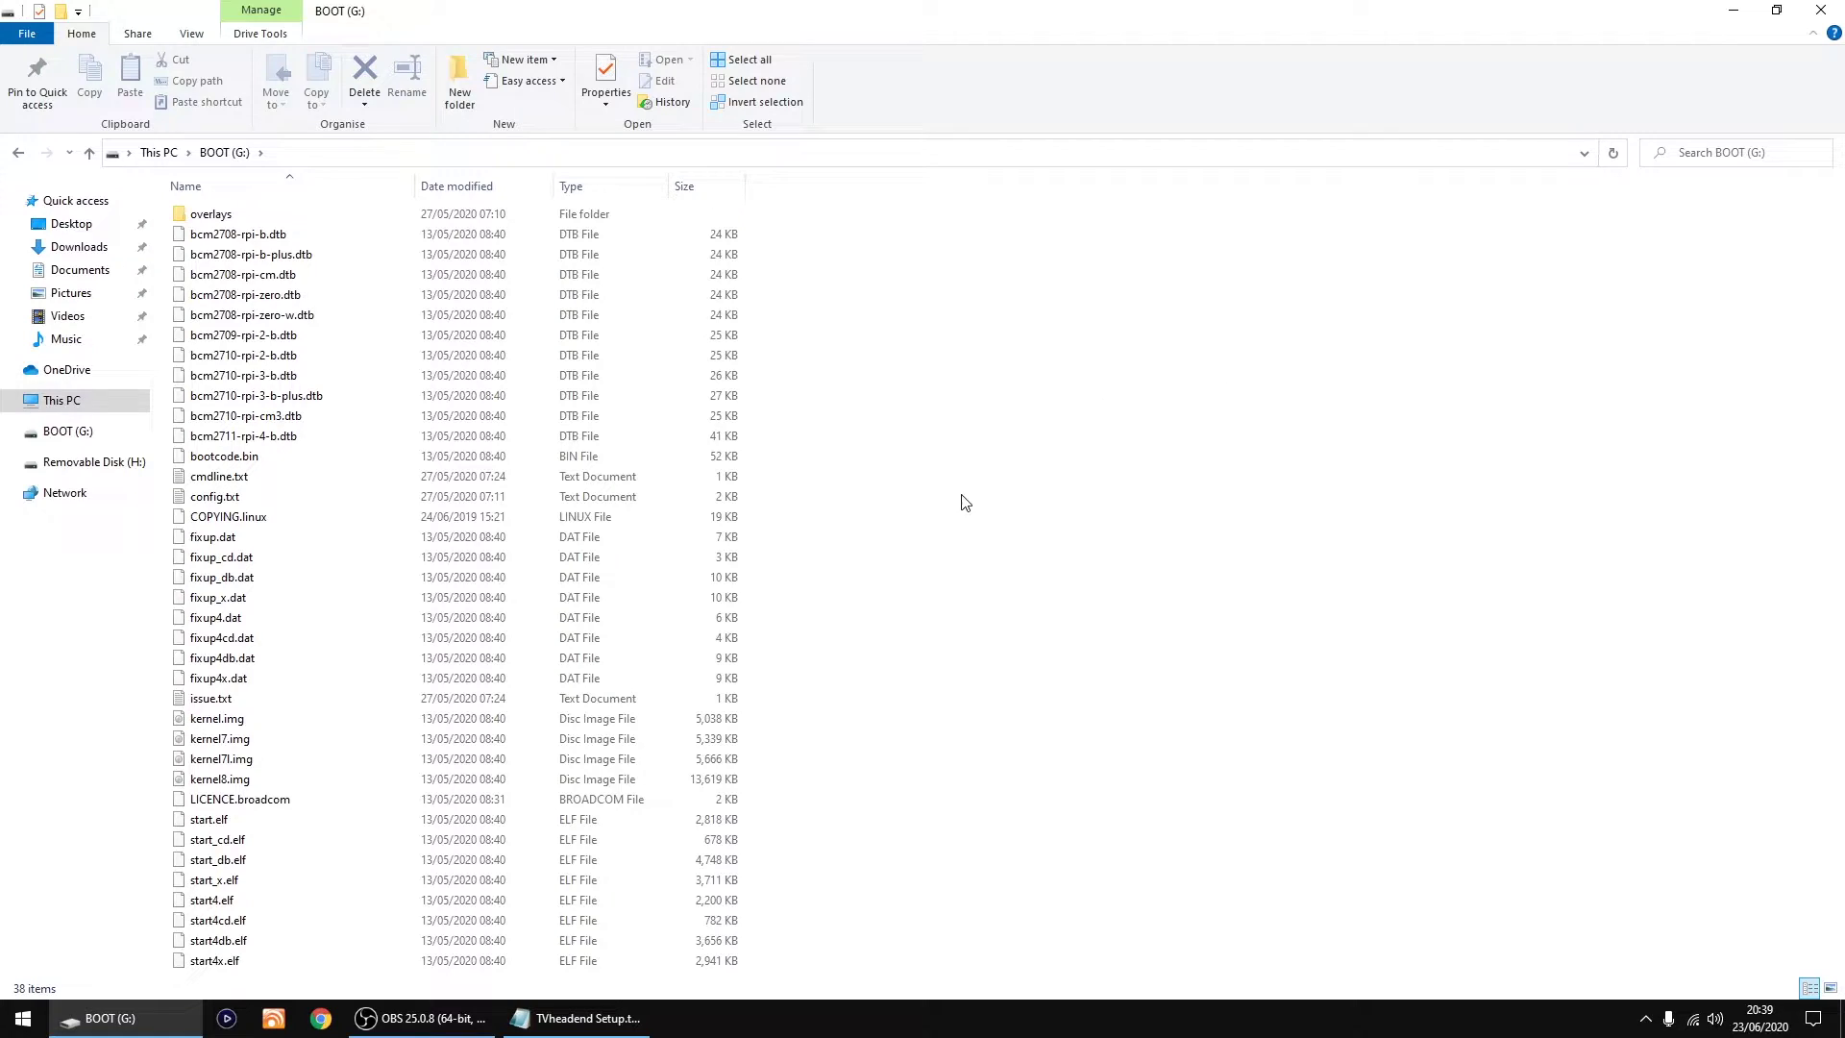
Step: Create an empty file named ssh without a .txt extension on BOOT (G:), checking extensions in View
right_click(941, 551)
mouse_move(1018, 763)
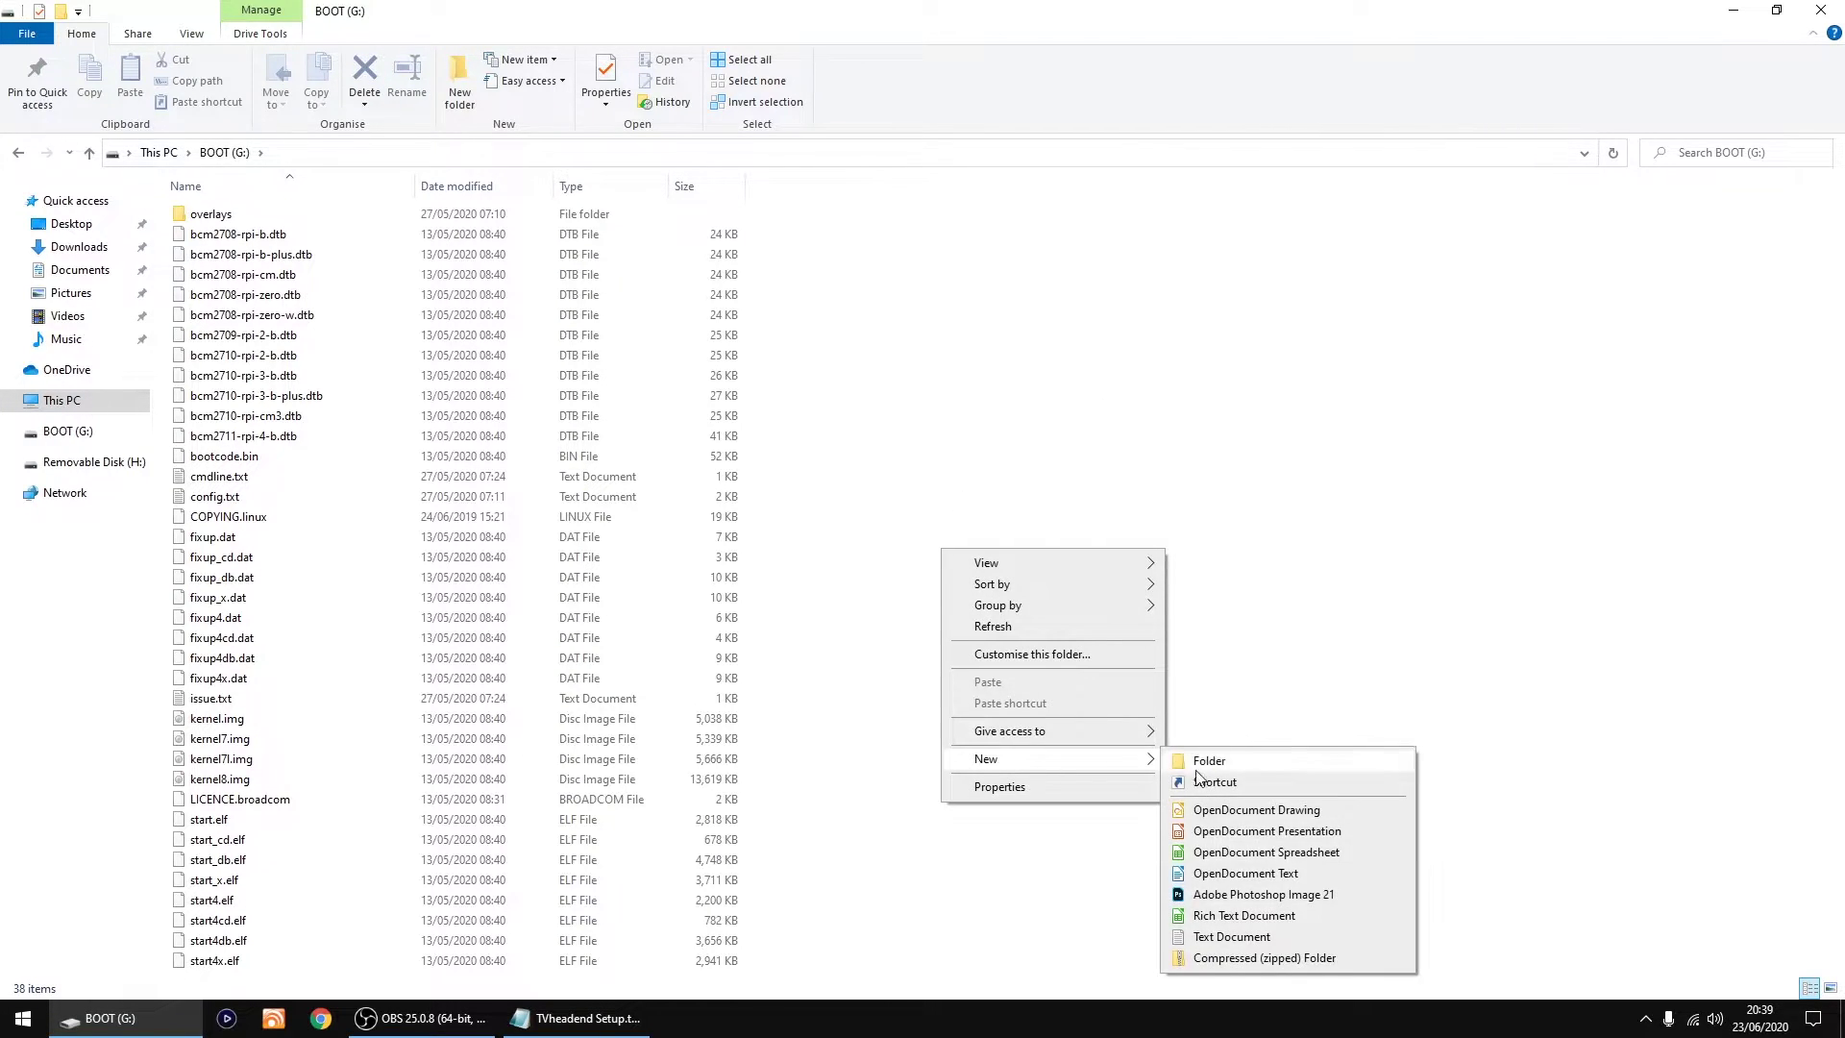
click(1218, 937)
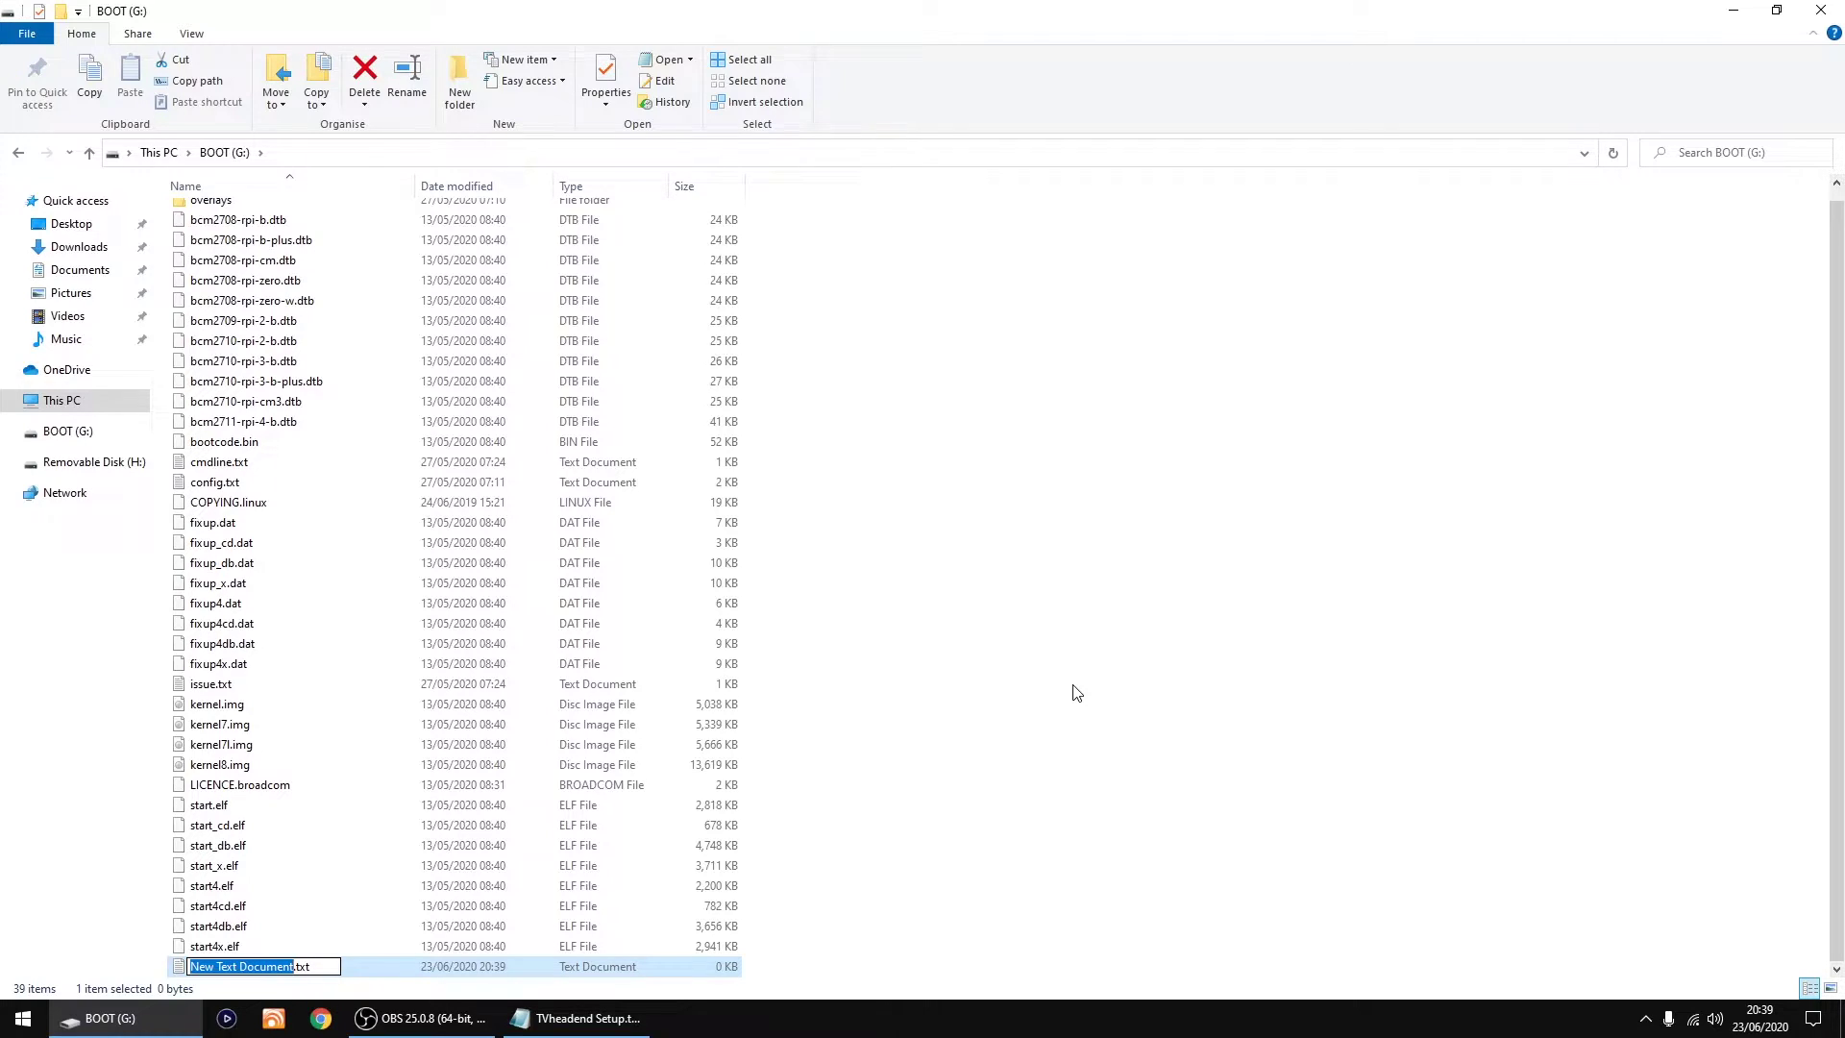
text(ssh)
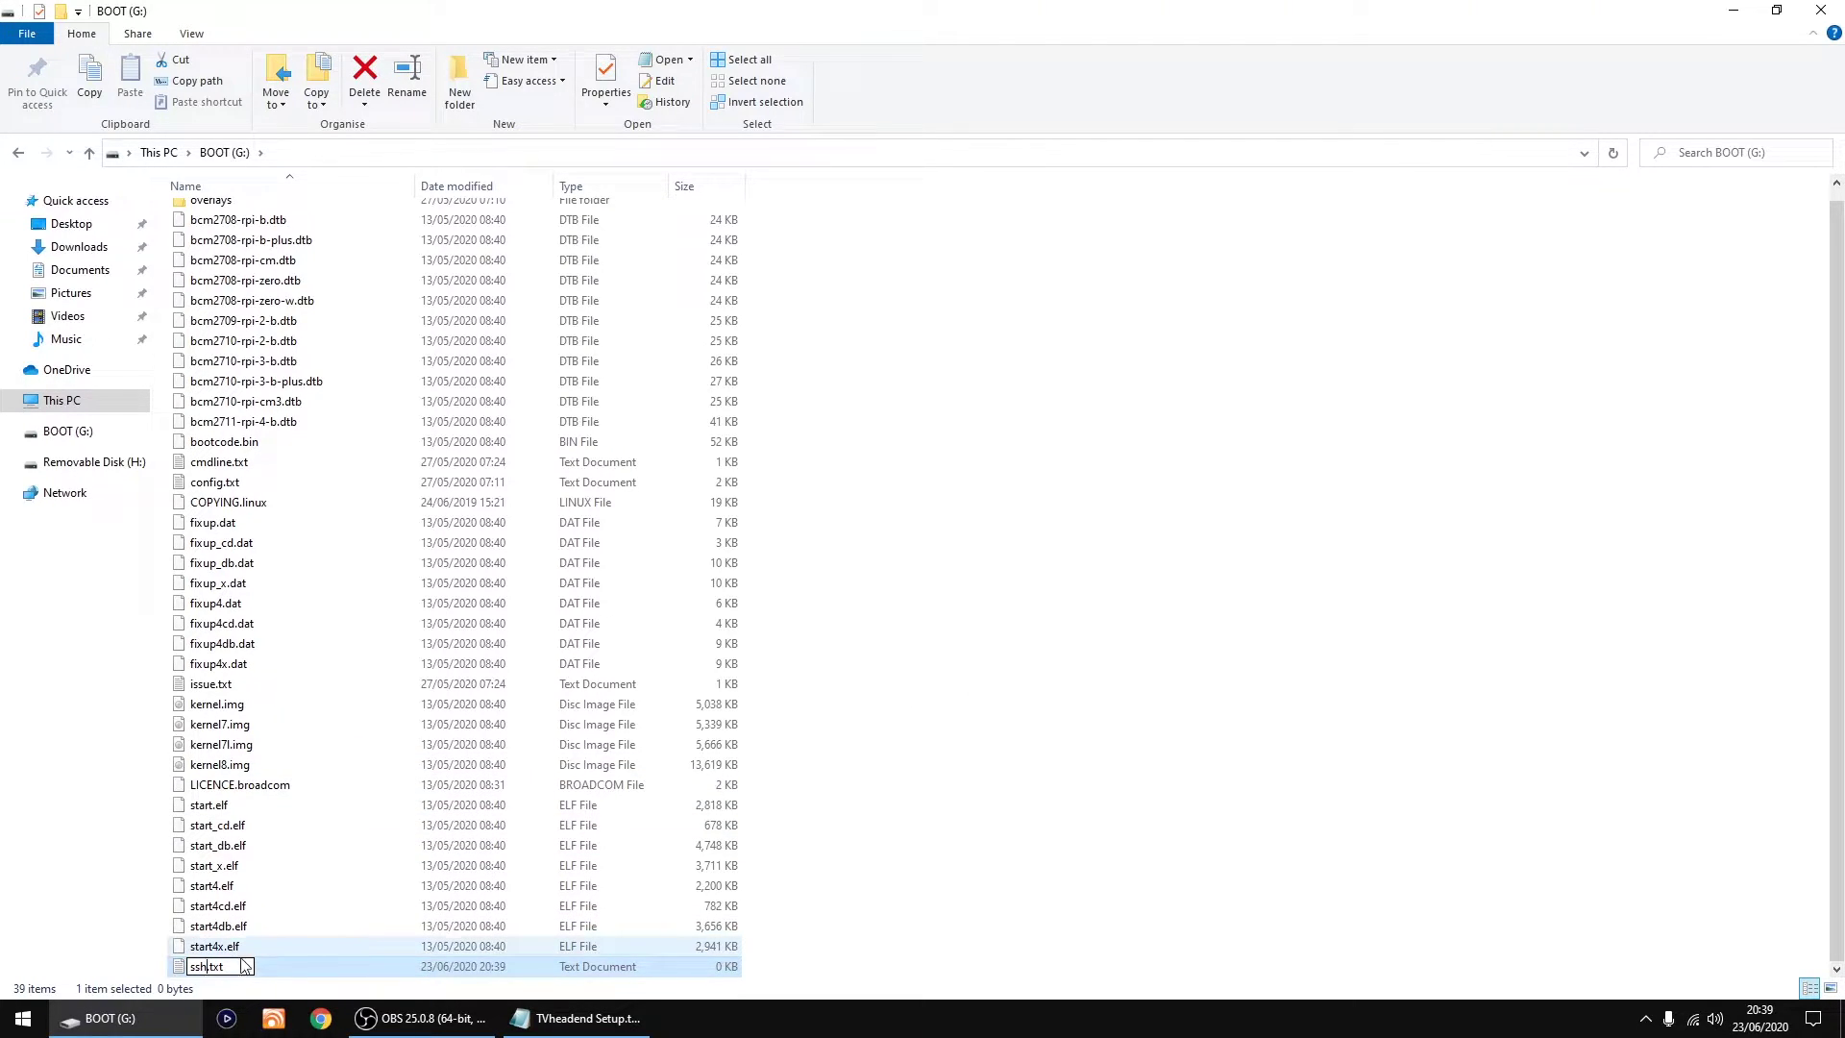
key(BackSpace)
key(BackSpace)
key(BackSpace)
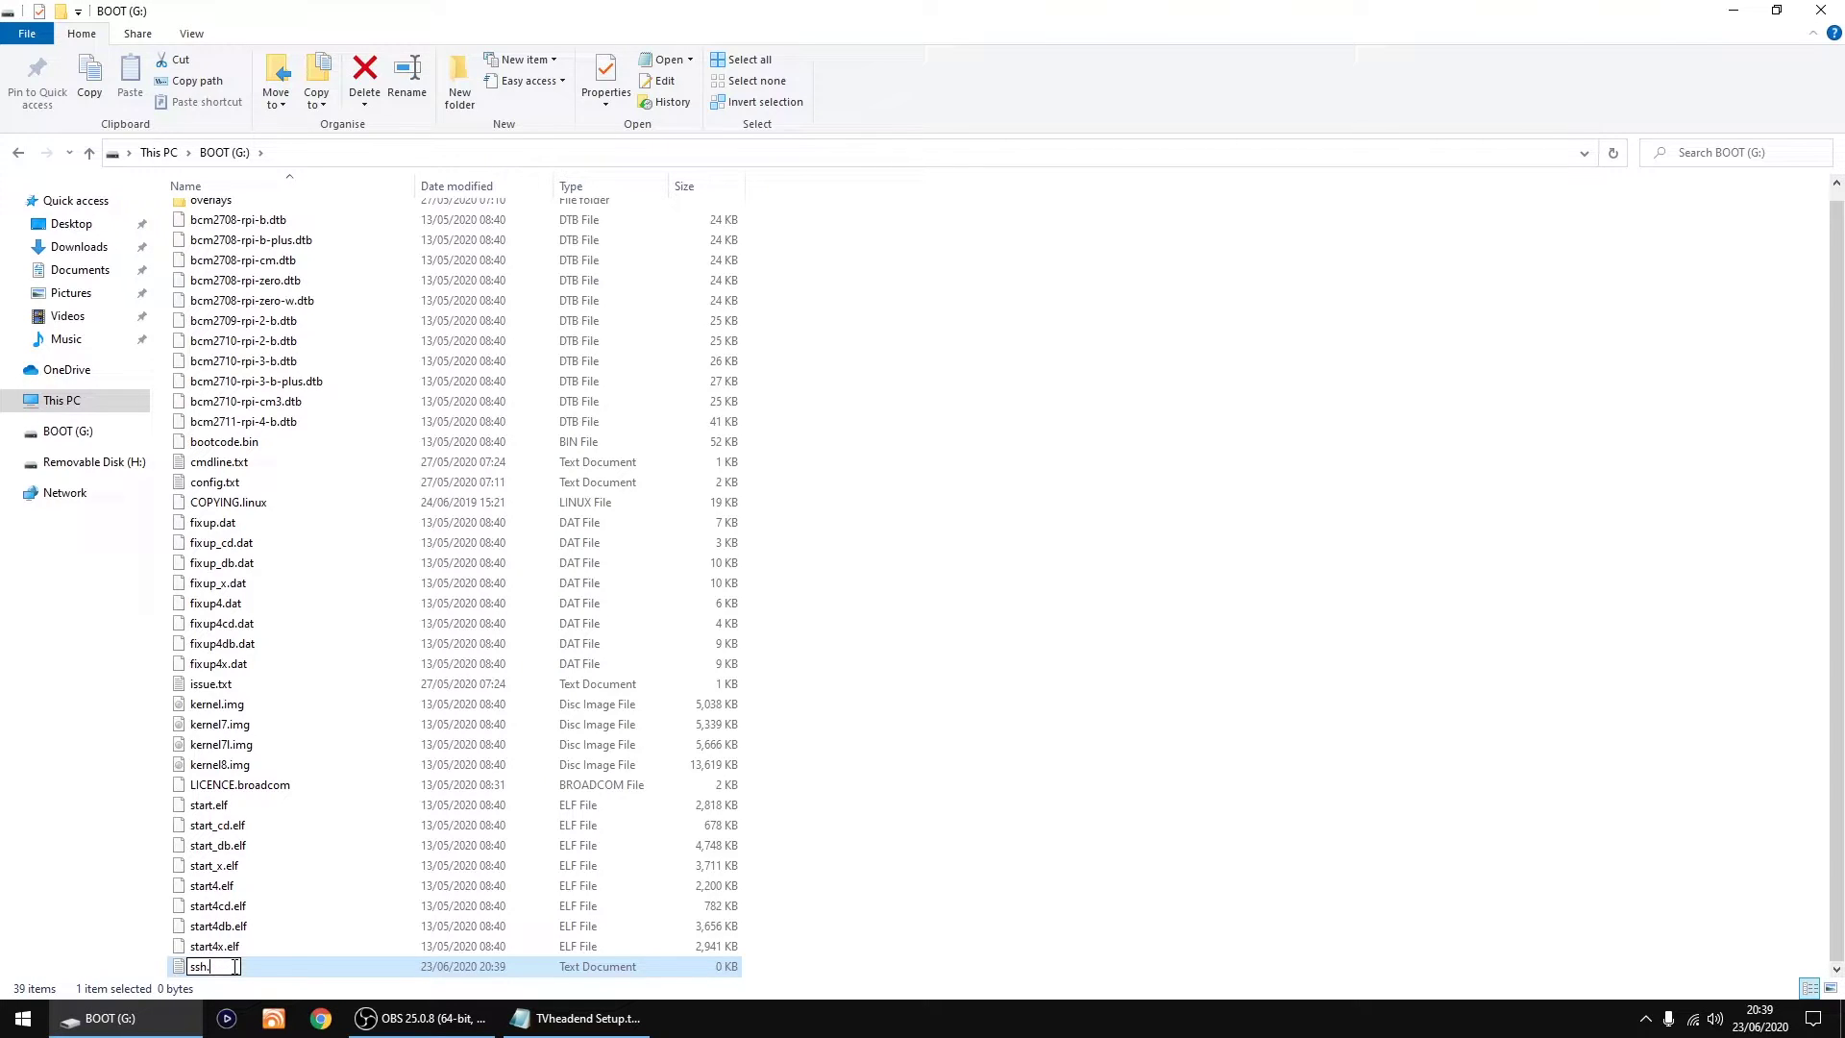
key(BackSpace)
key(Return)
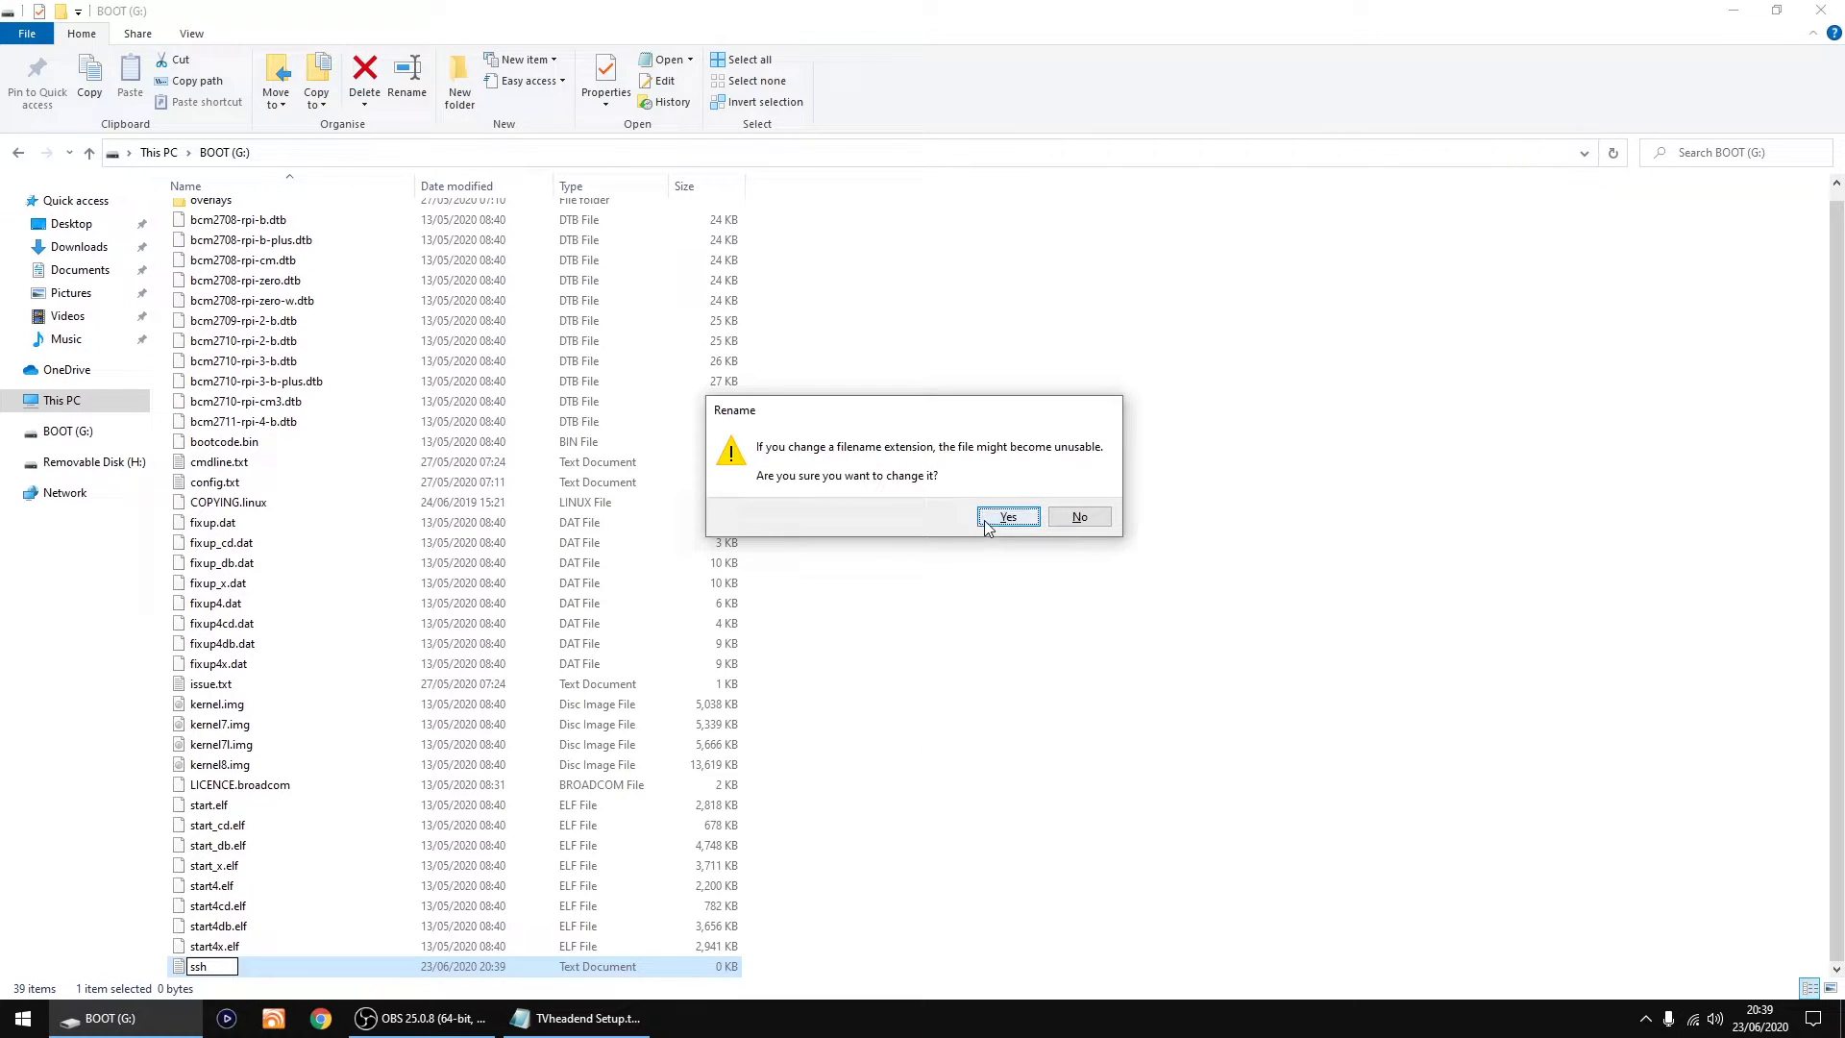
click(982, 524)
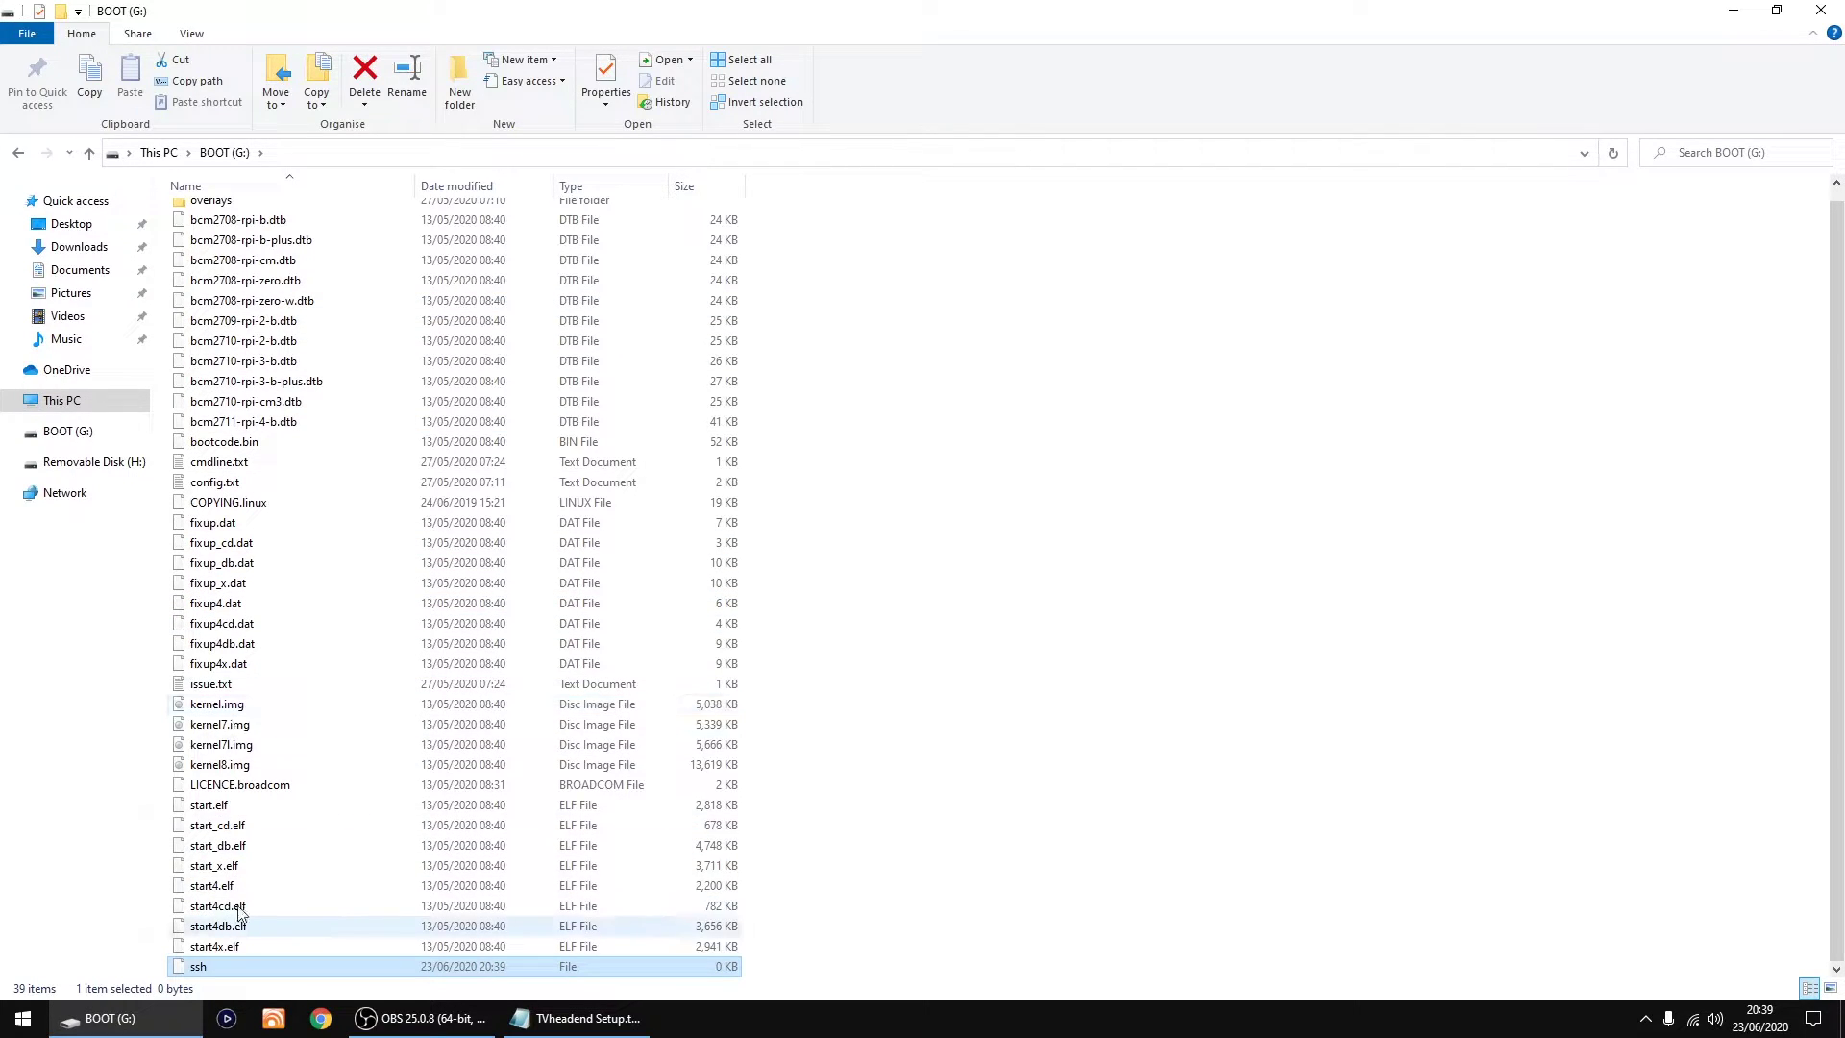
click(191, 35)
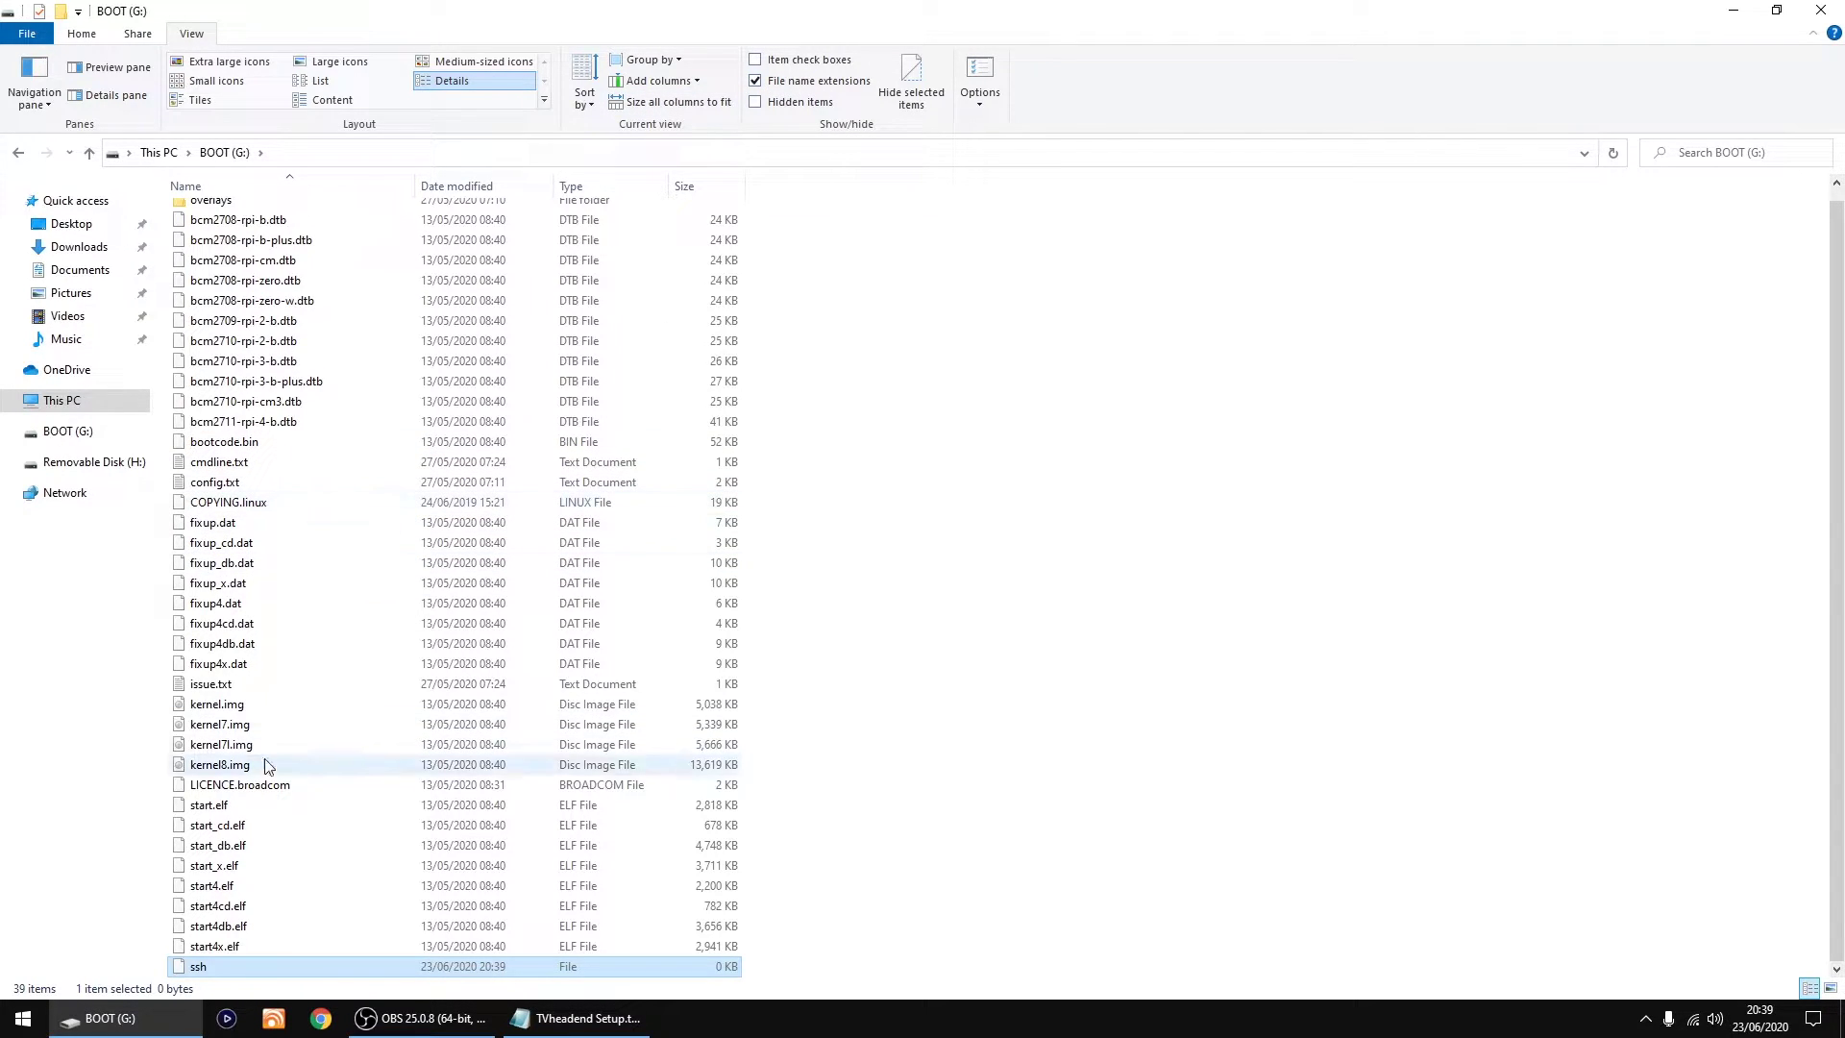
click(1033, 511)
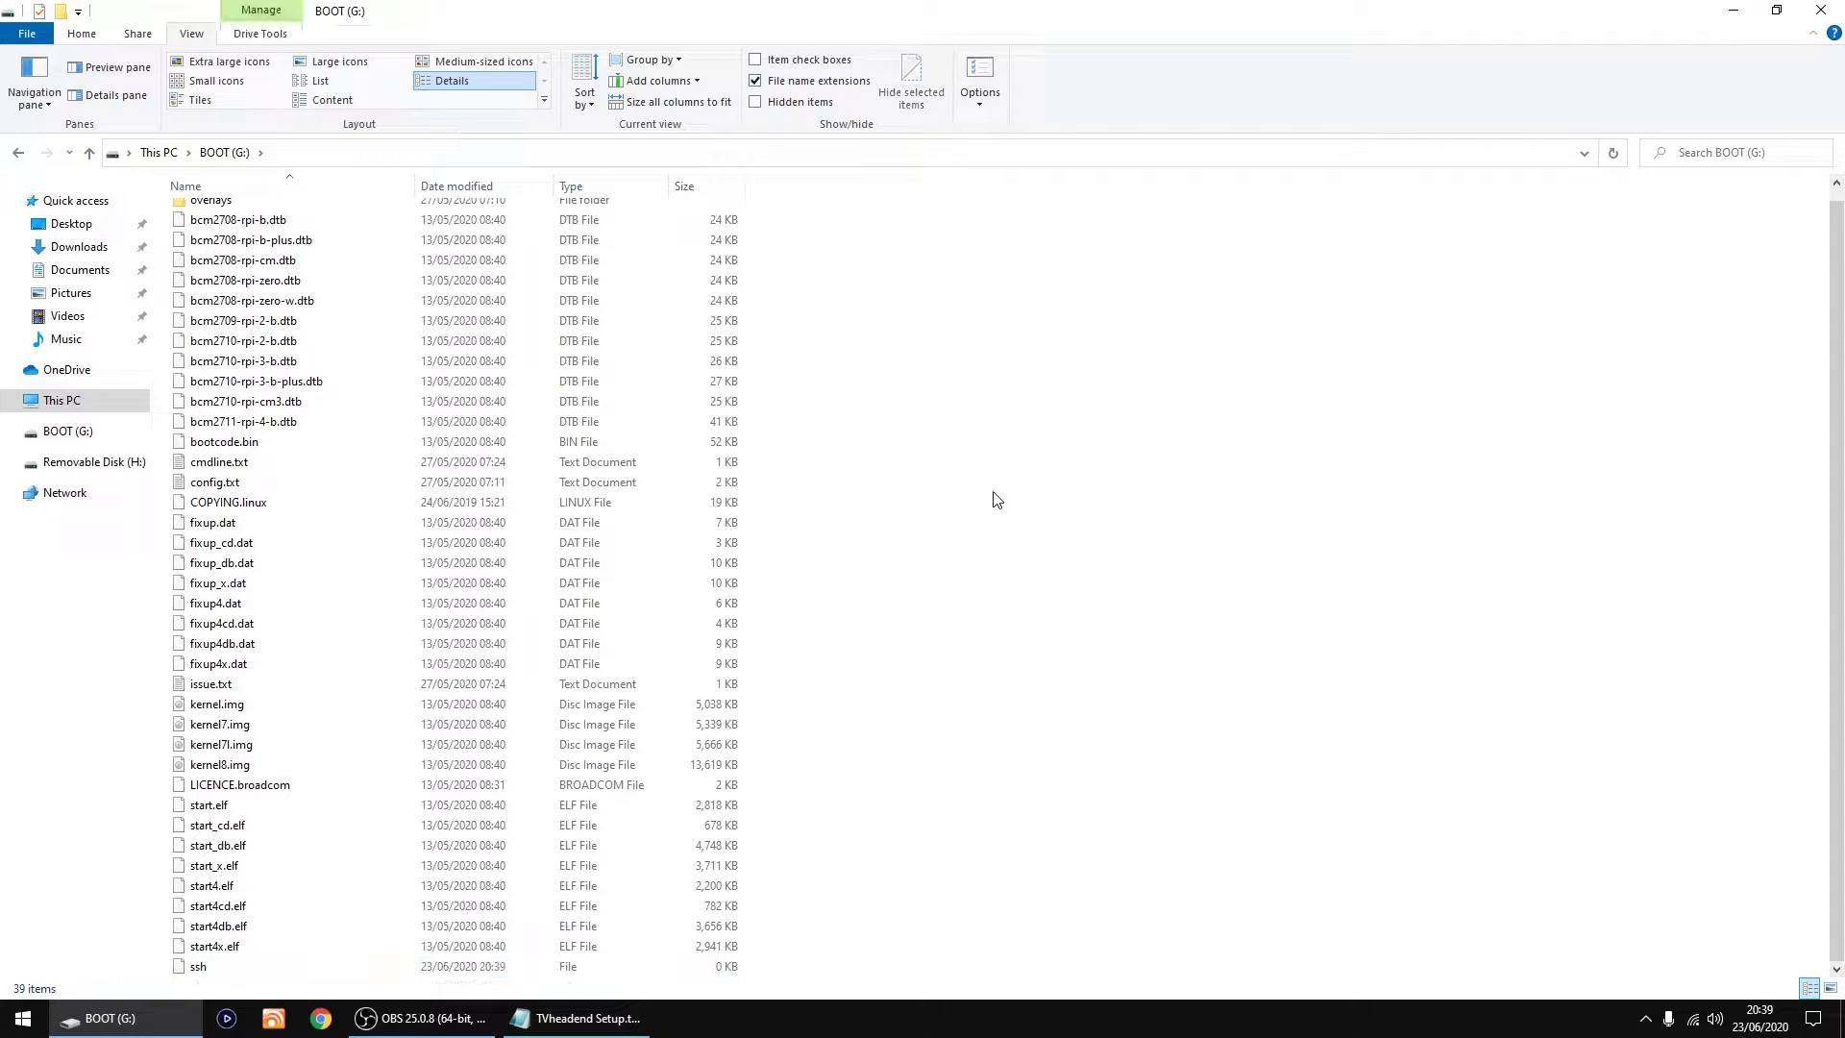
Step: Close File Explorer and launch PuTTY from the Start menu tiles
click(1835, 10)
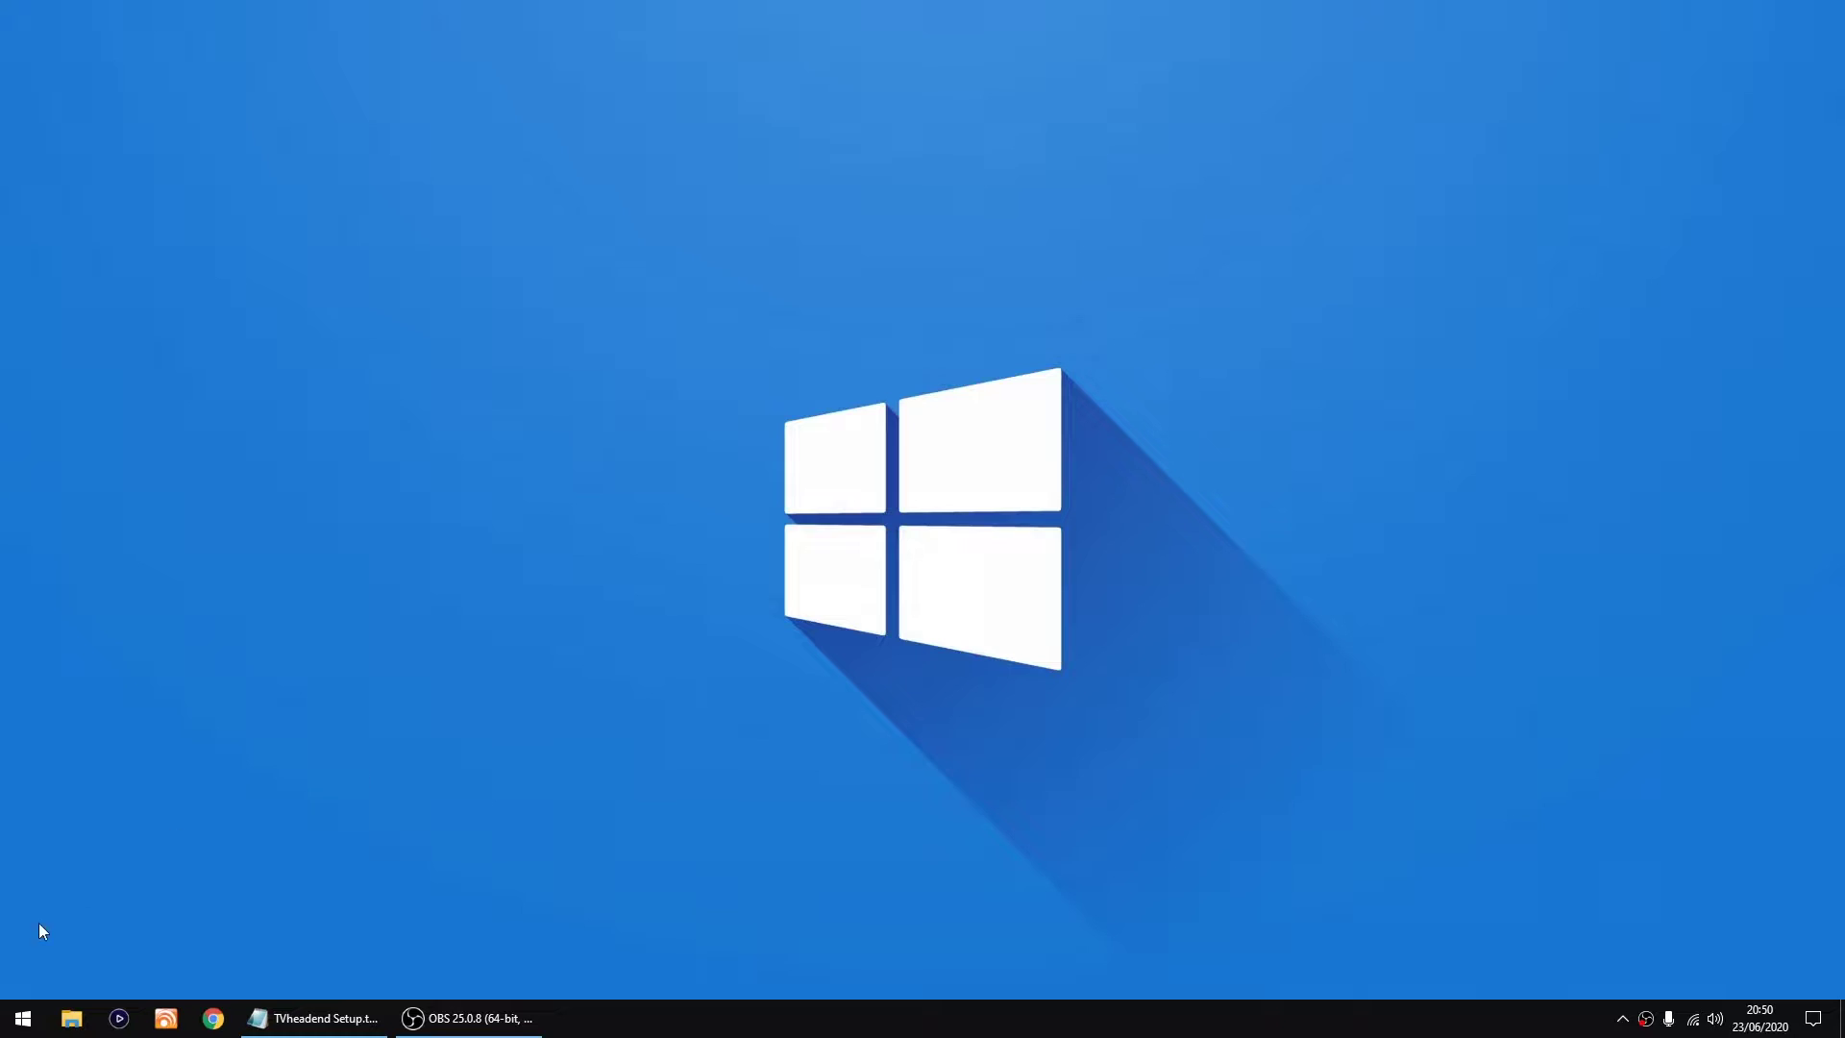
click(22, 1017)
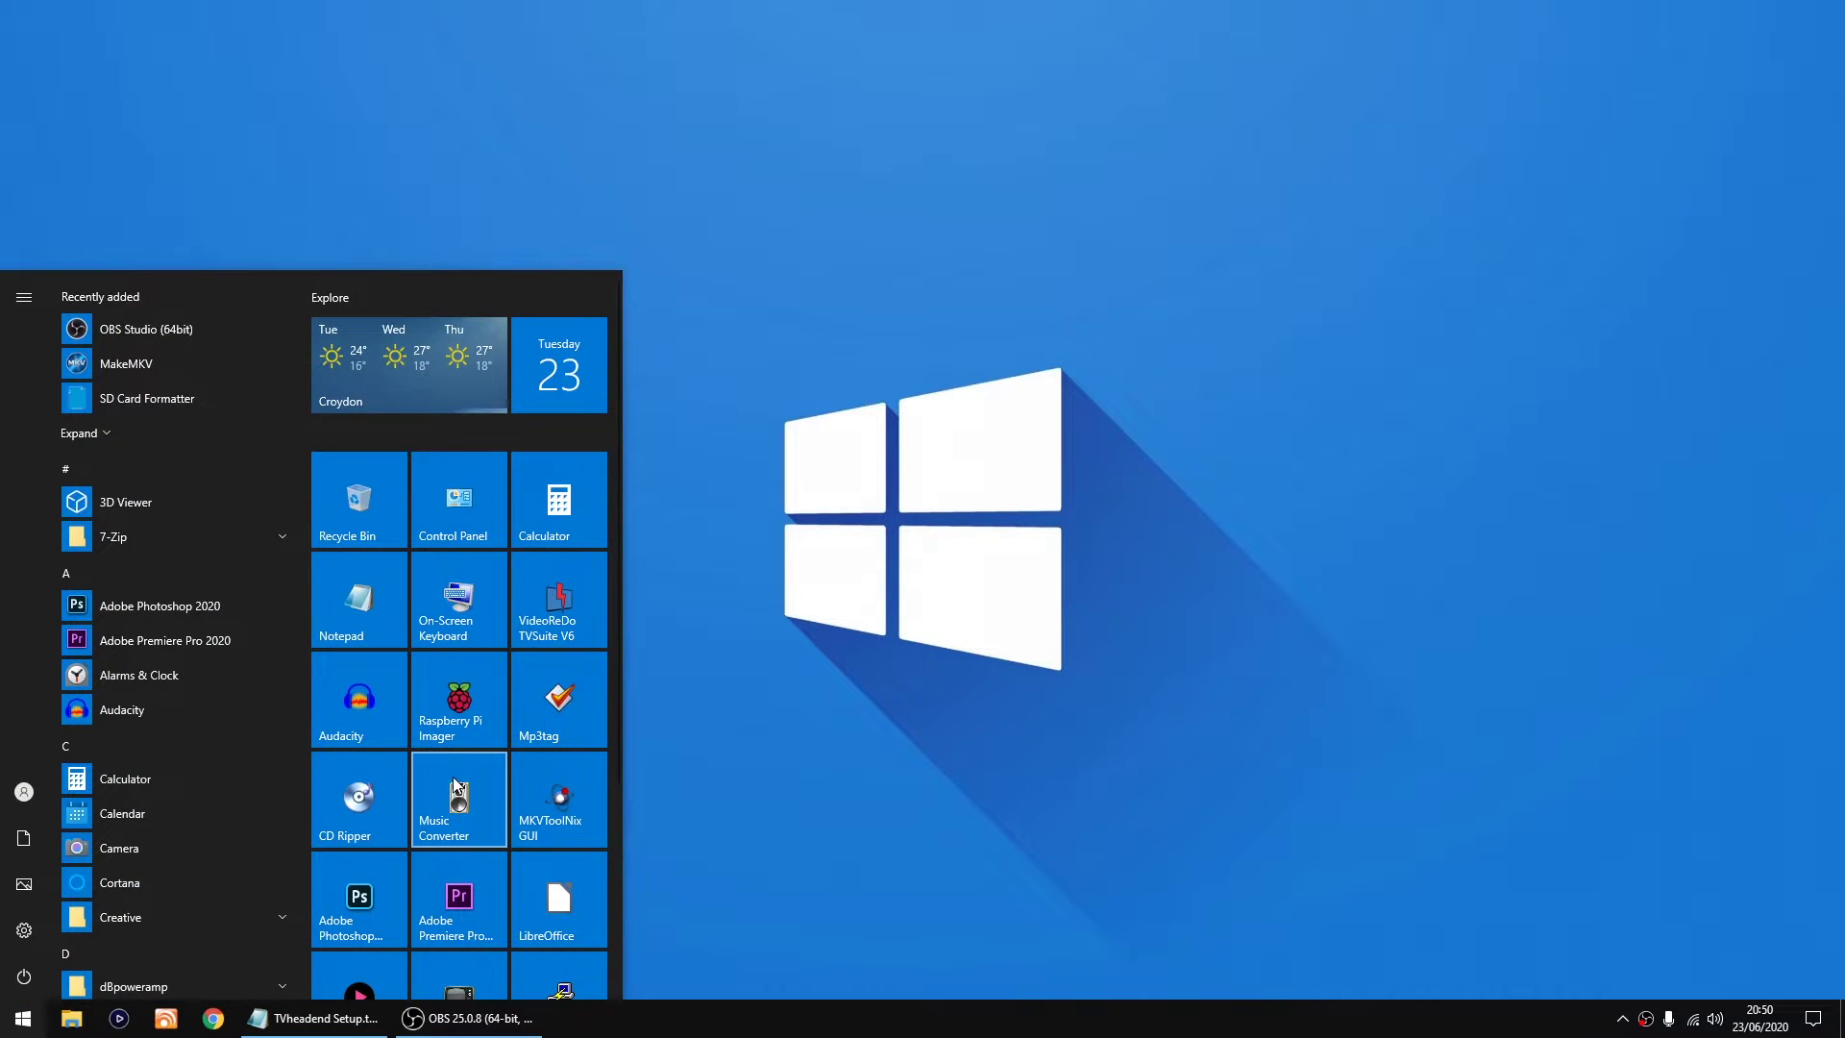
scroll(452, 776, down, 2)
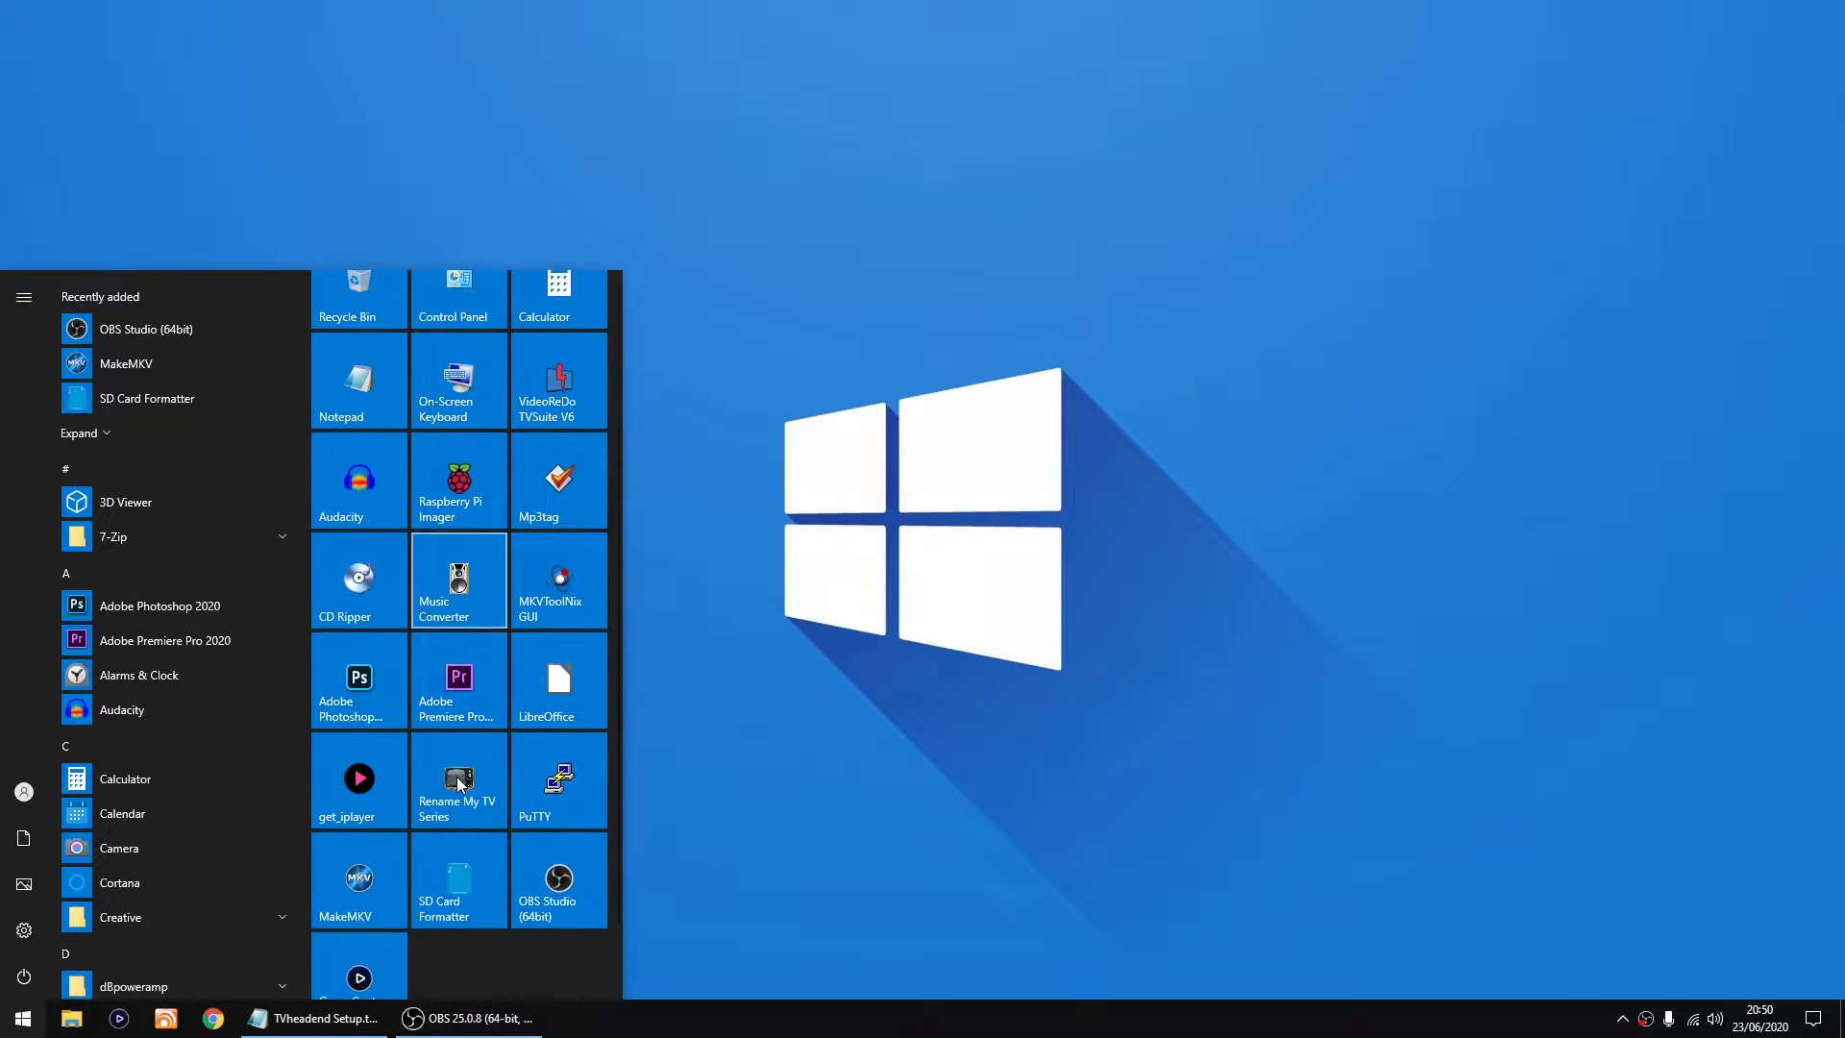
click(558, 782)
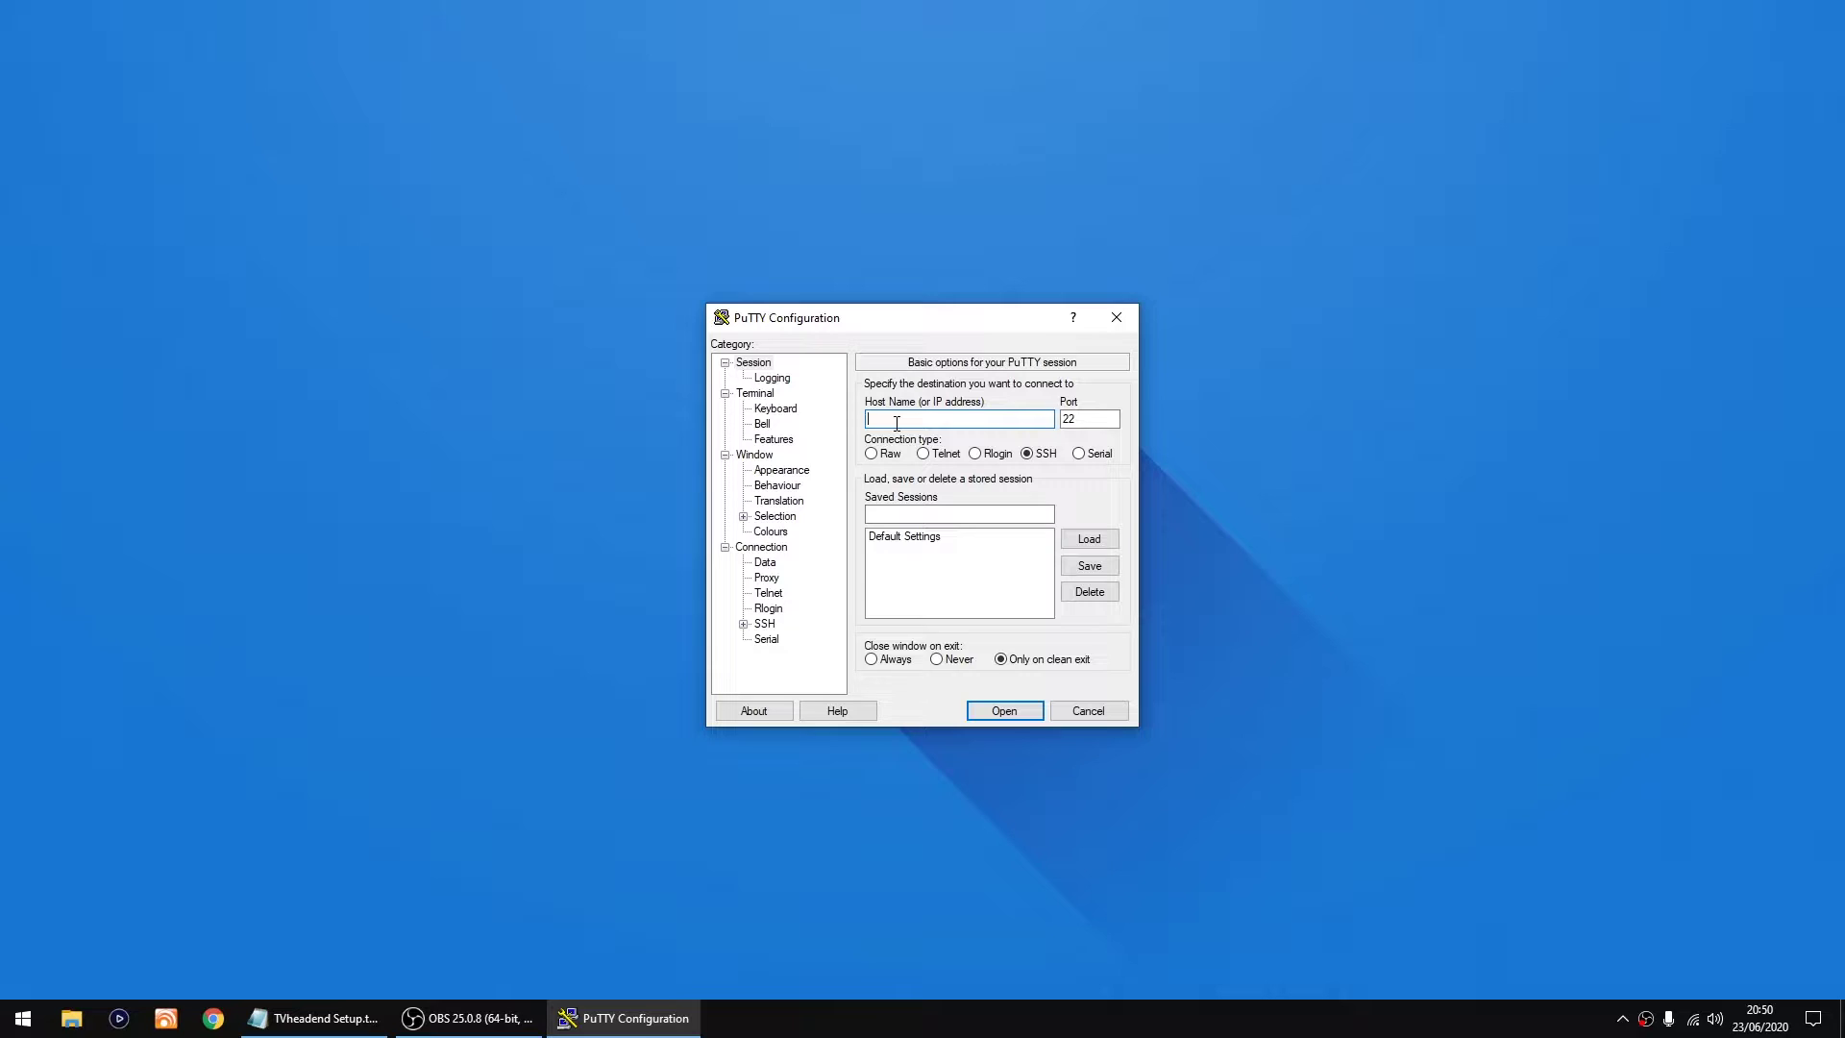
Step: SSH to 192.168.1.144, accept the host key, and log in as pi with the password
text(192.168.1.144)
click(1003, 712)
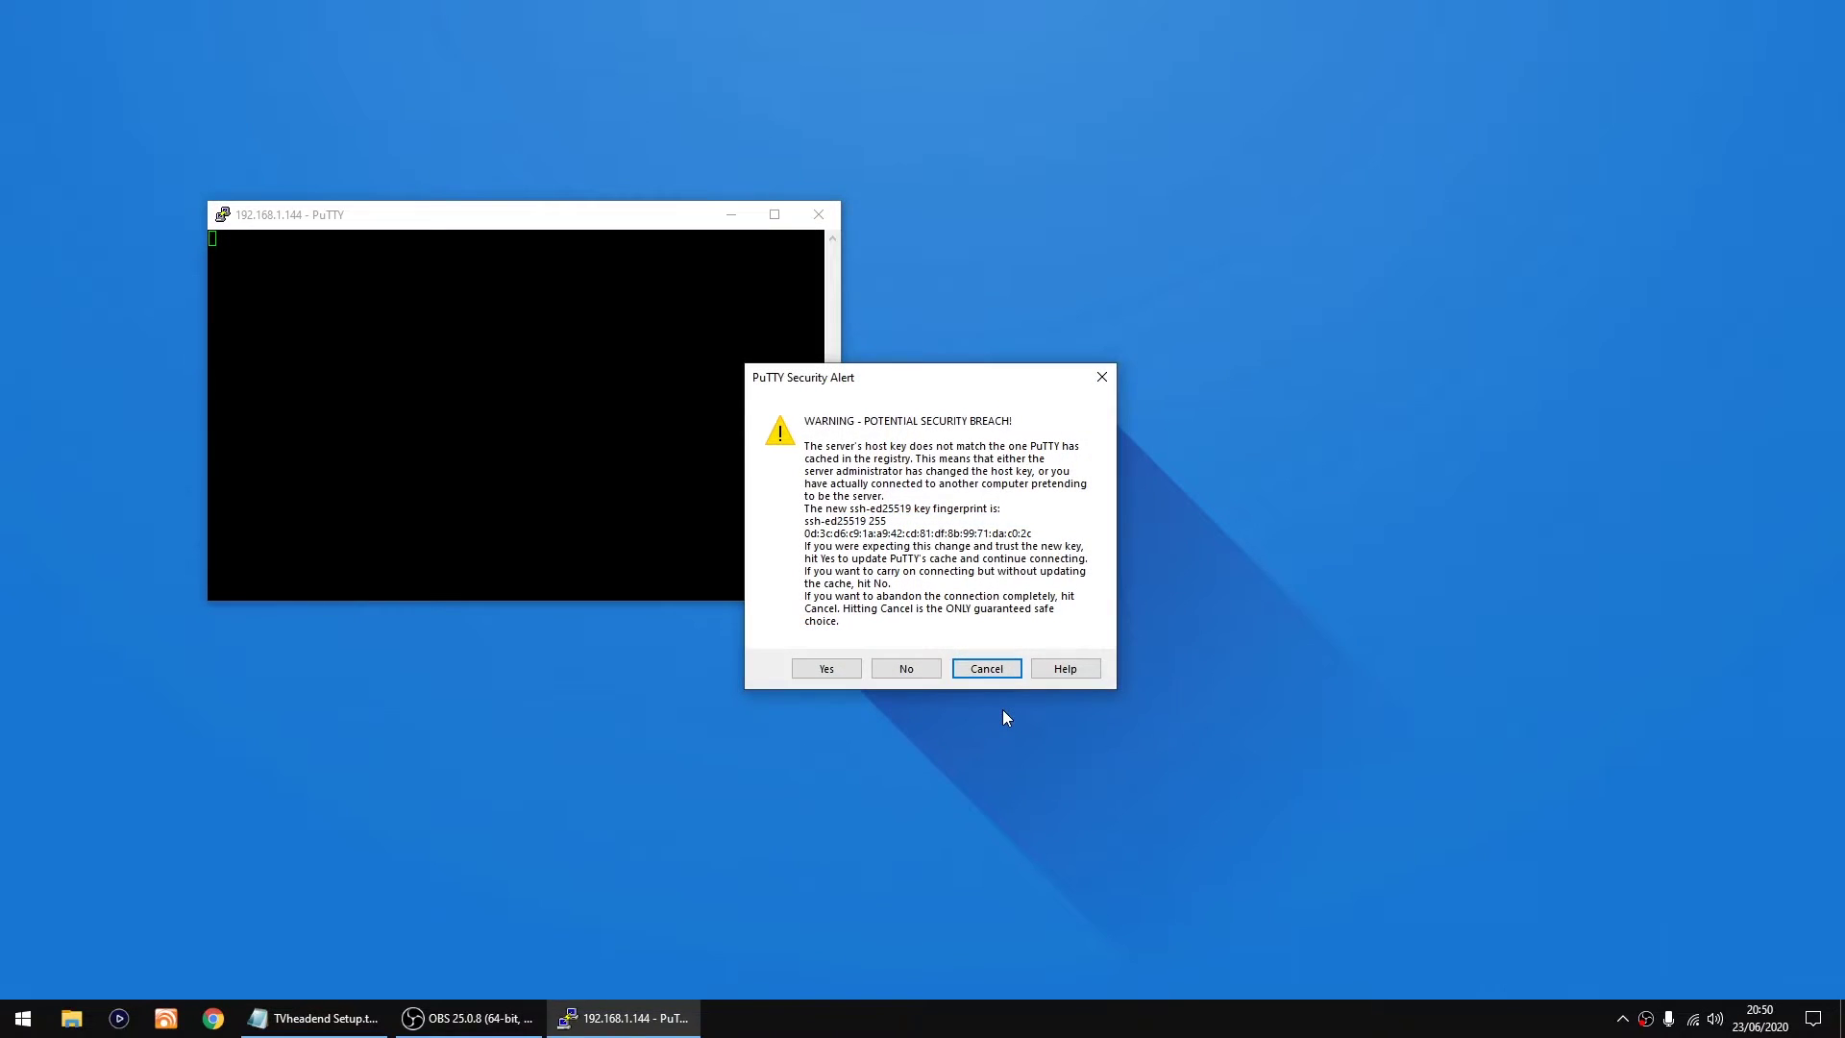
click(833, 675)
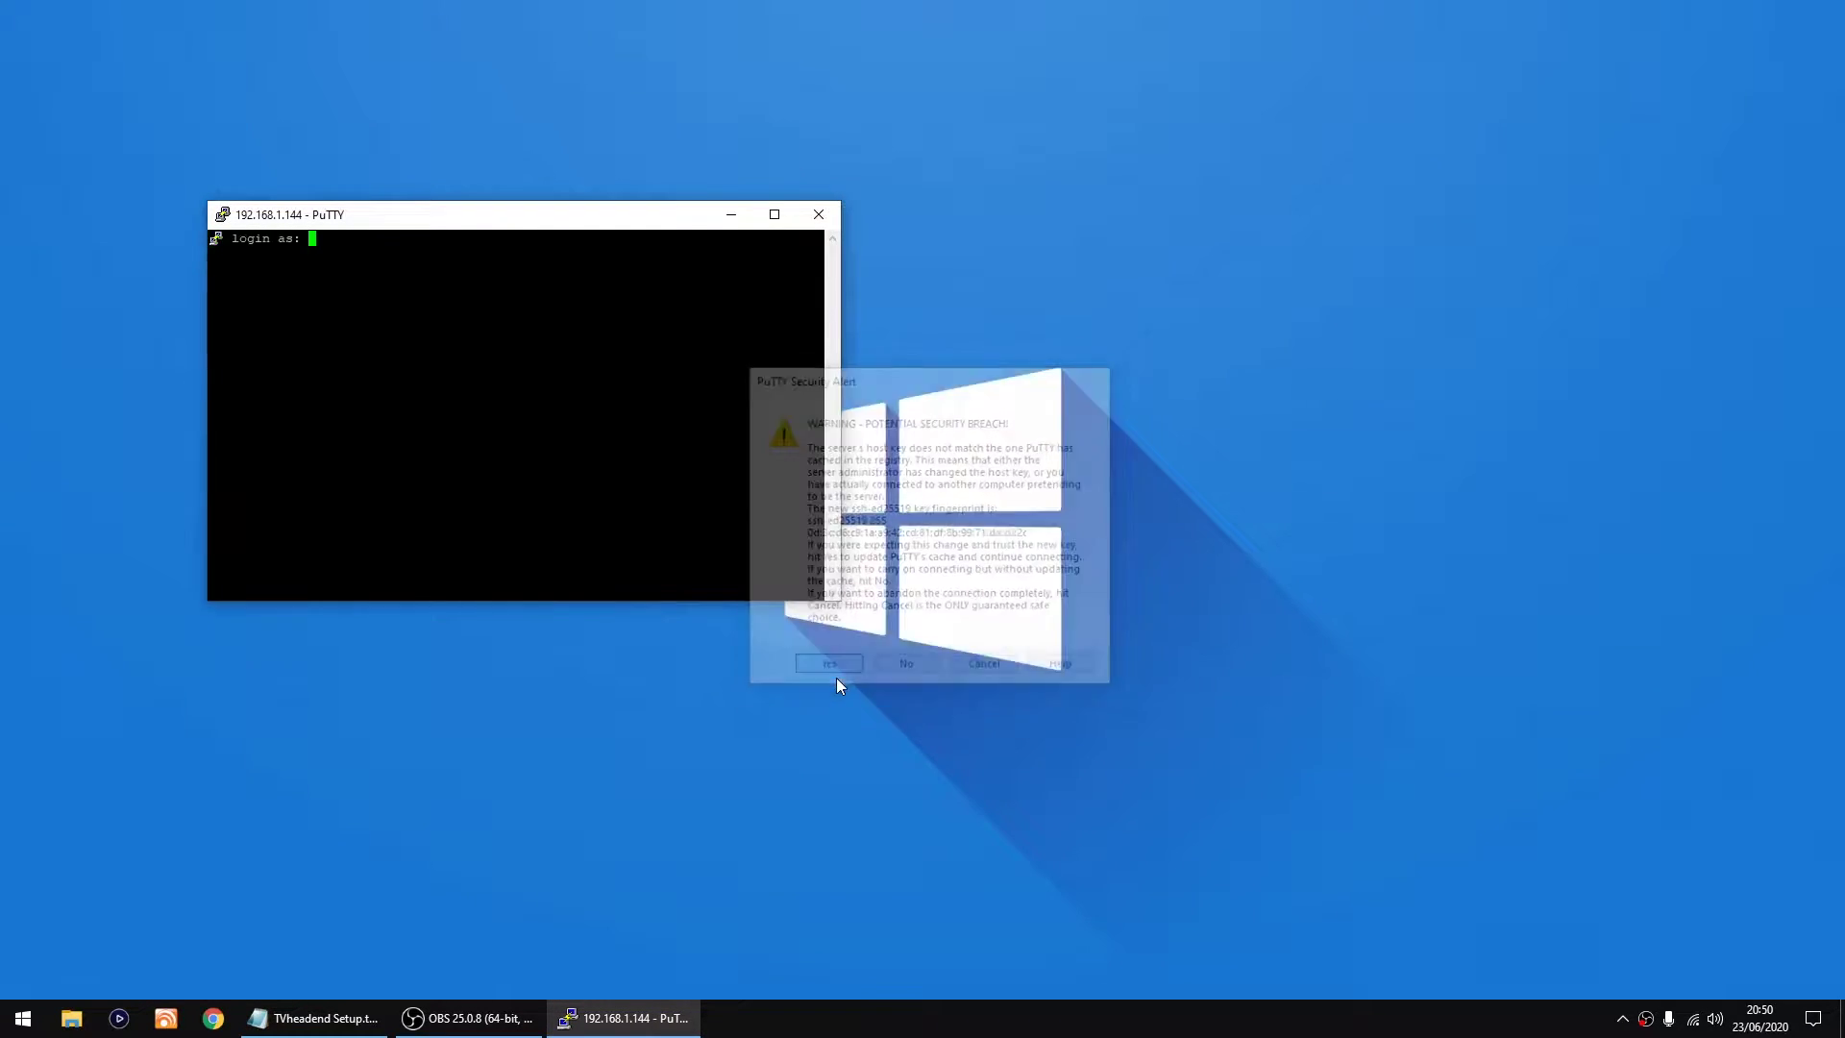
drag(512, 218, 895, 335)
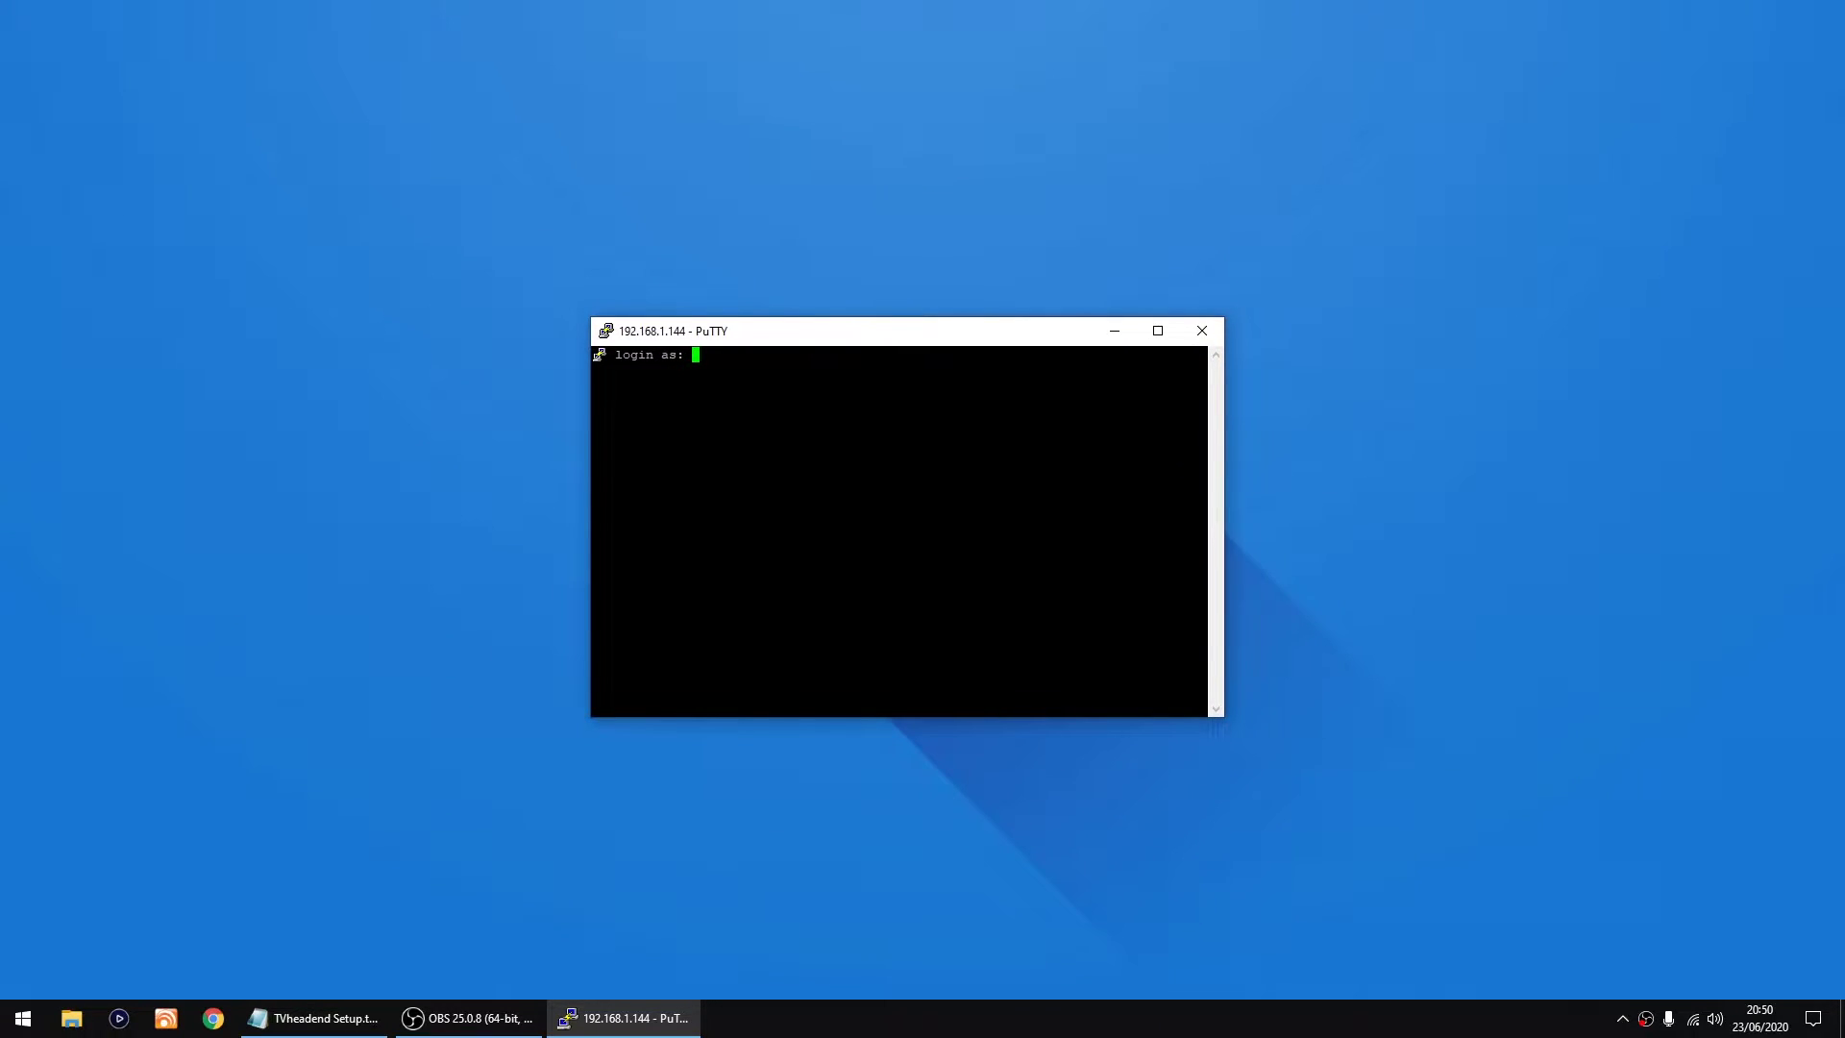
text(pi)
key(Return)
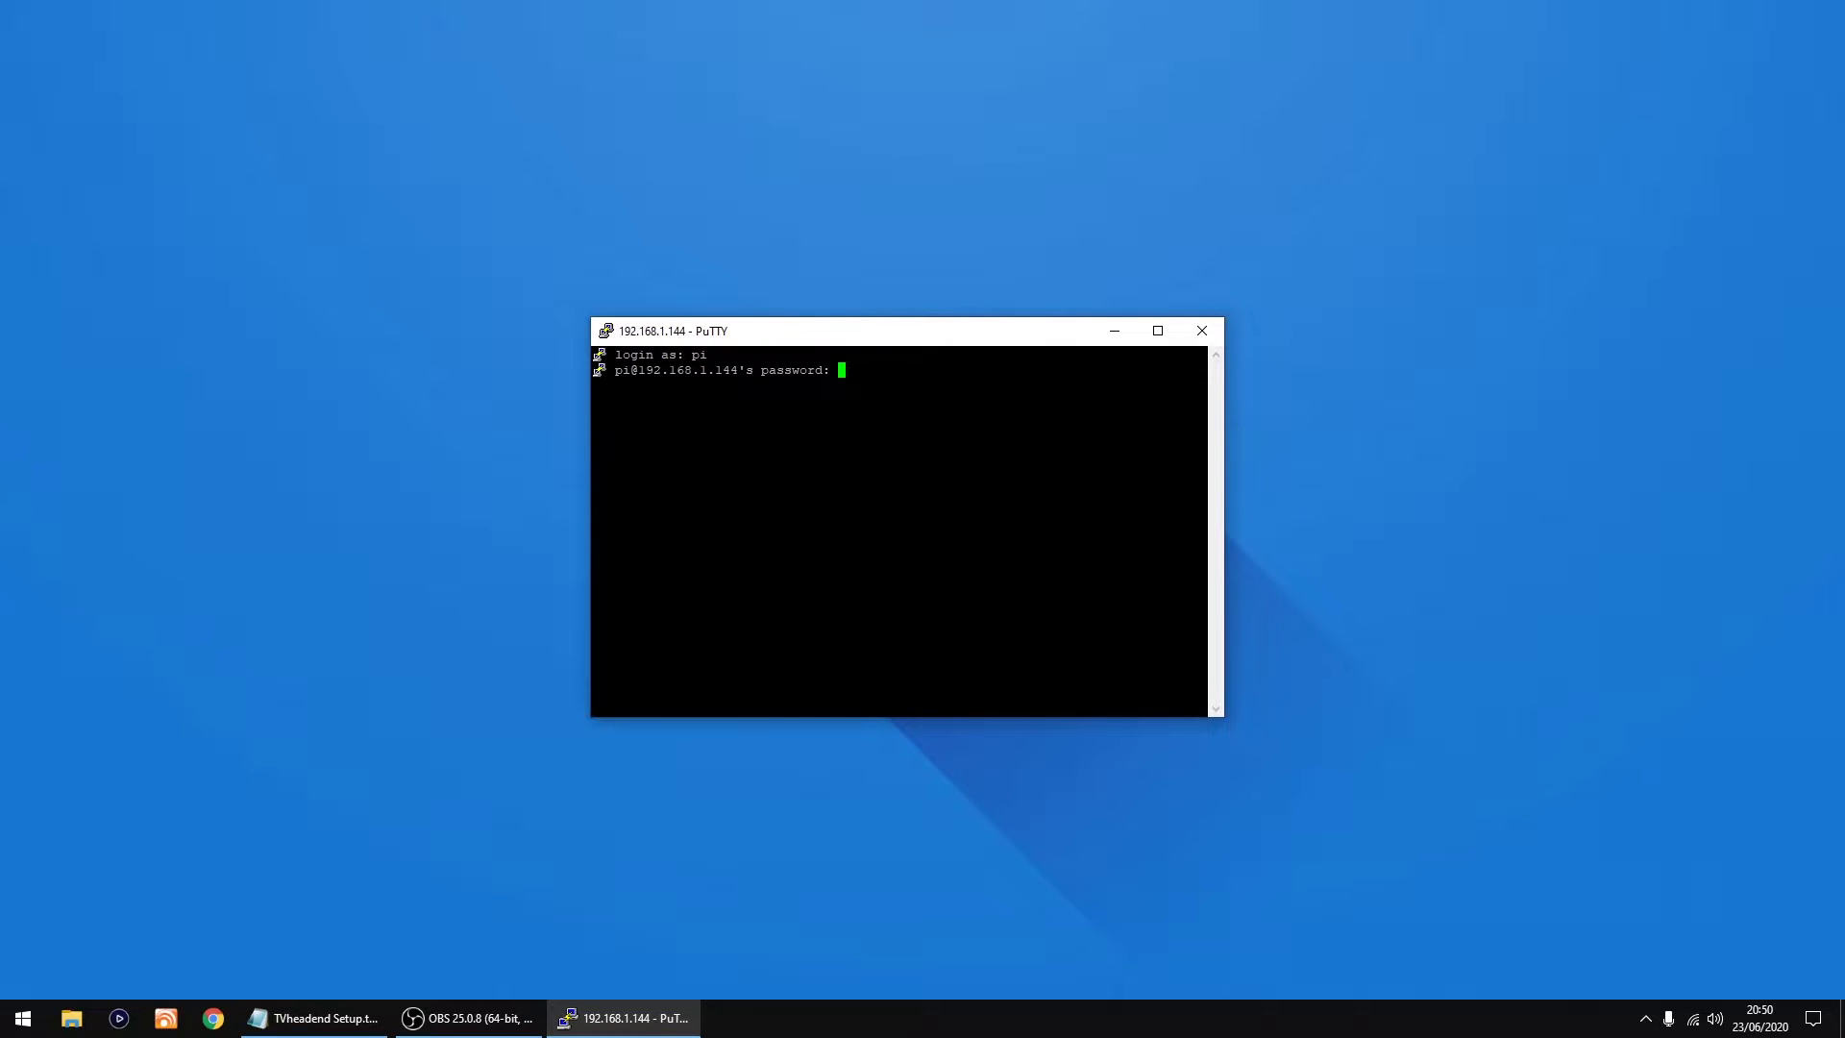
key(Return)
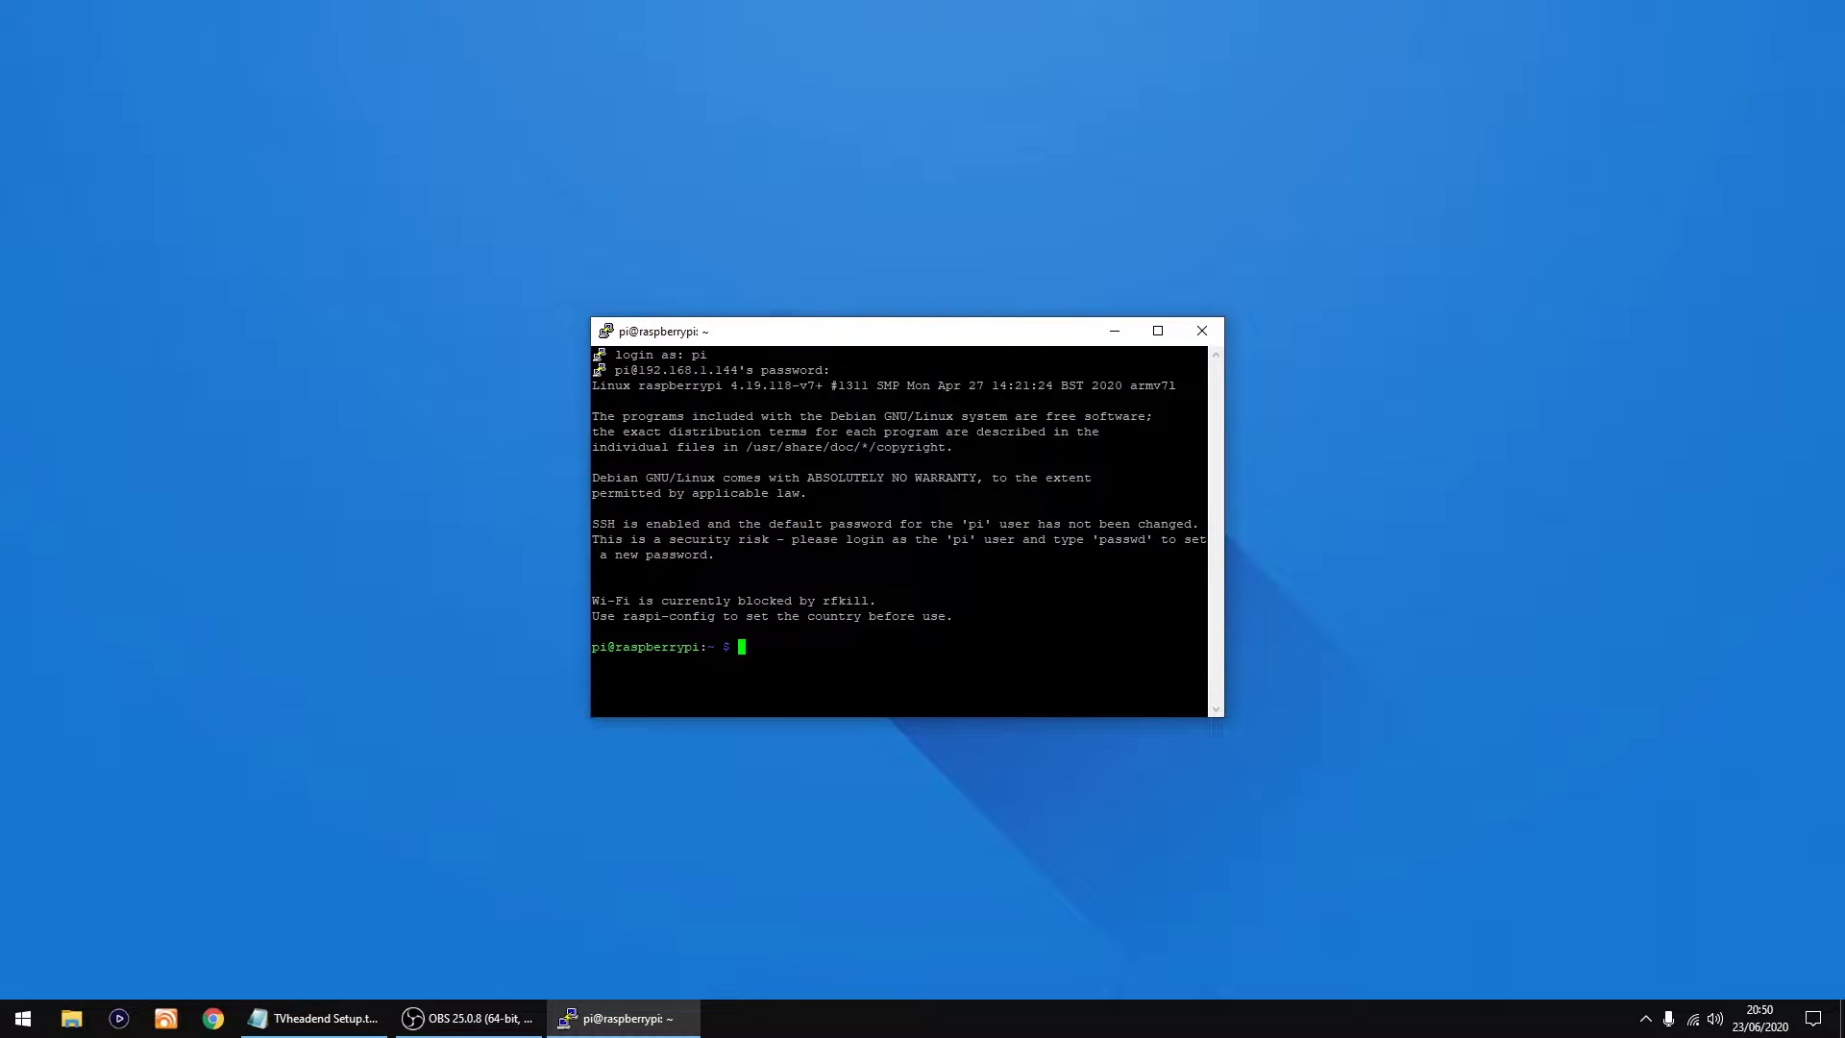
Step: Copy 'sudo apt update' from the Notepad notes and run it in the PuTTY session
click(358, 1019)
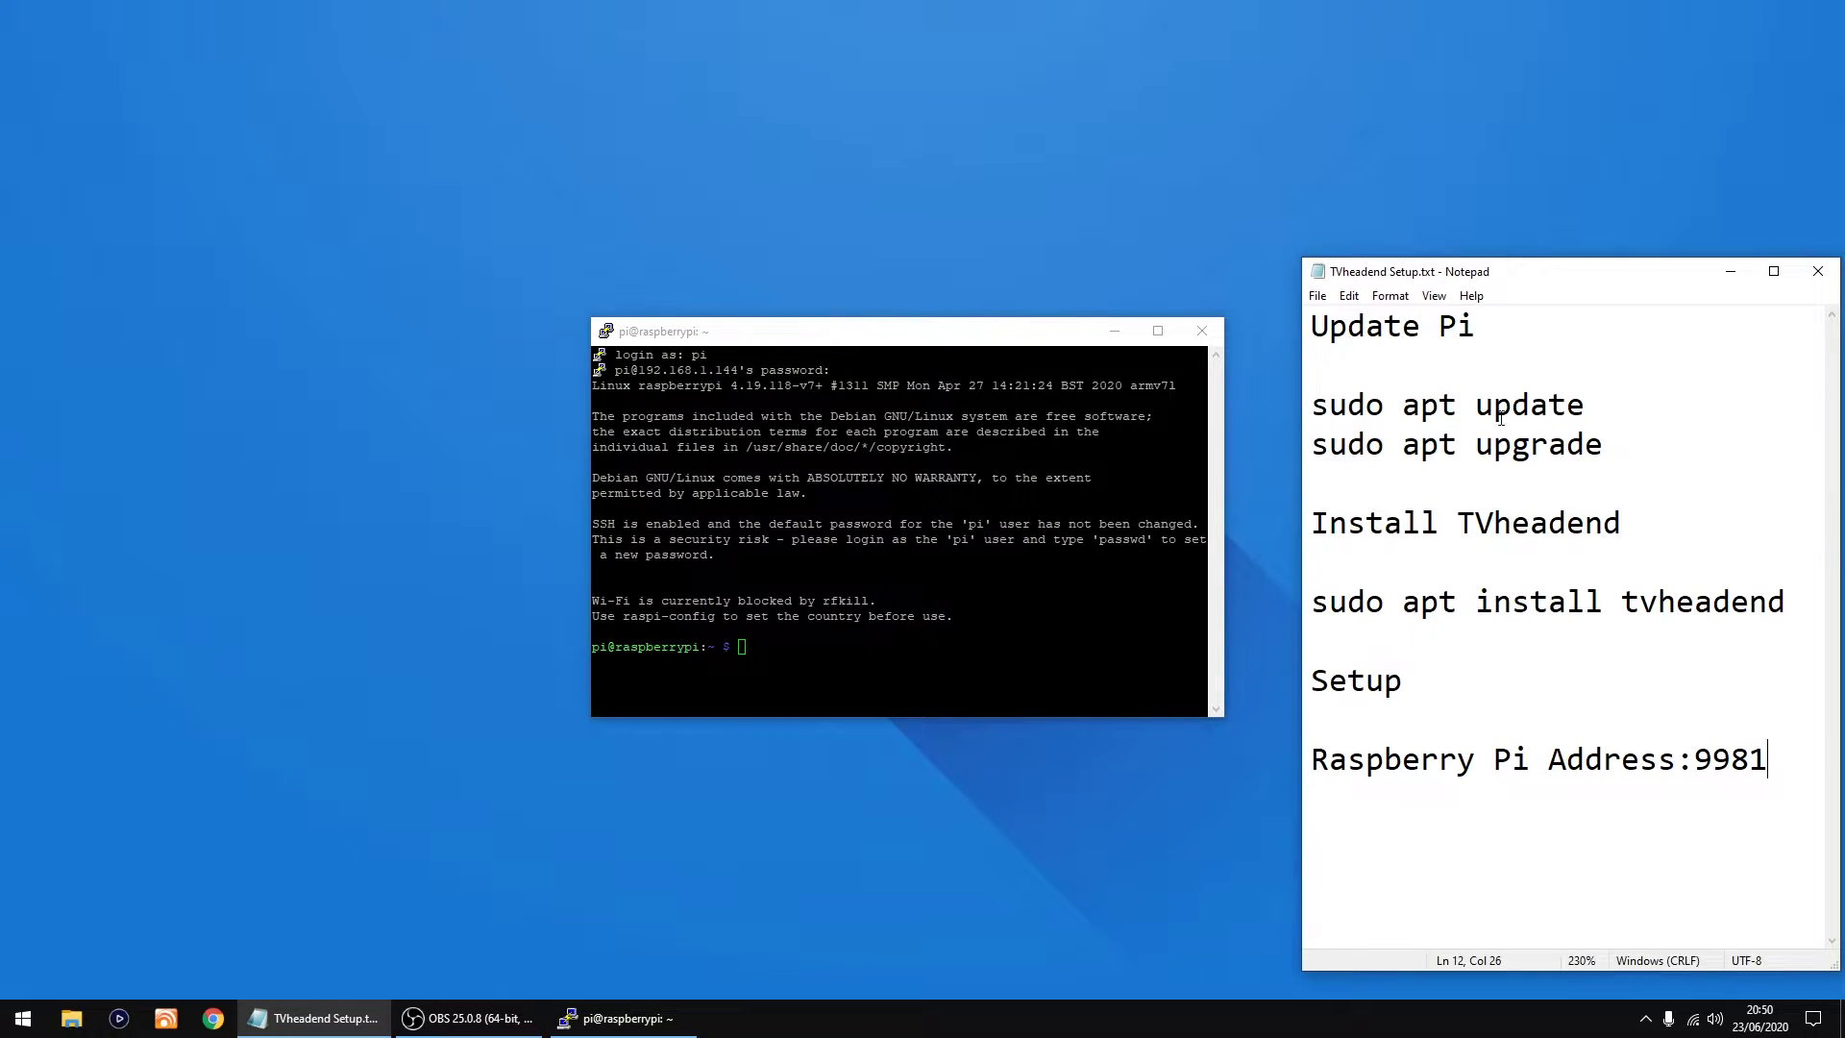
click(1587, 406)
drag(1587, 407, 1316, 410)
right_click(1317, 409)
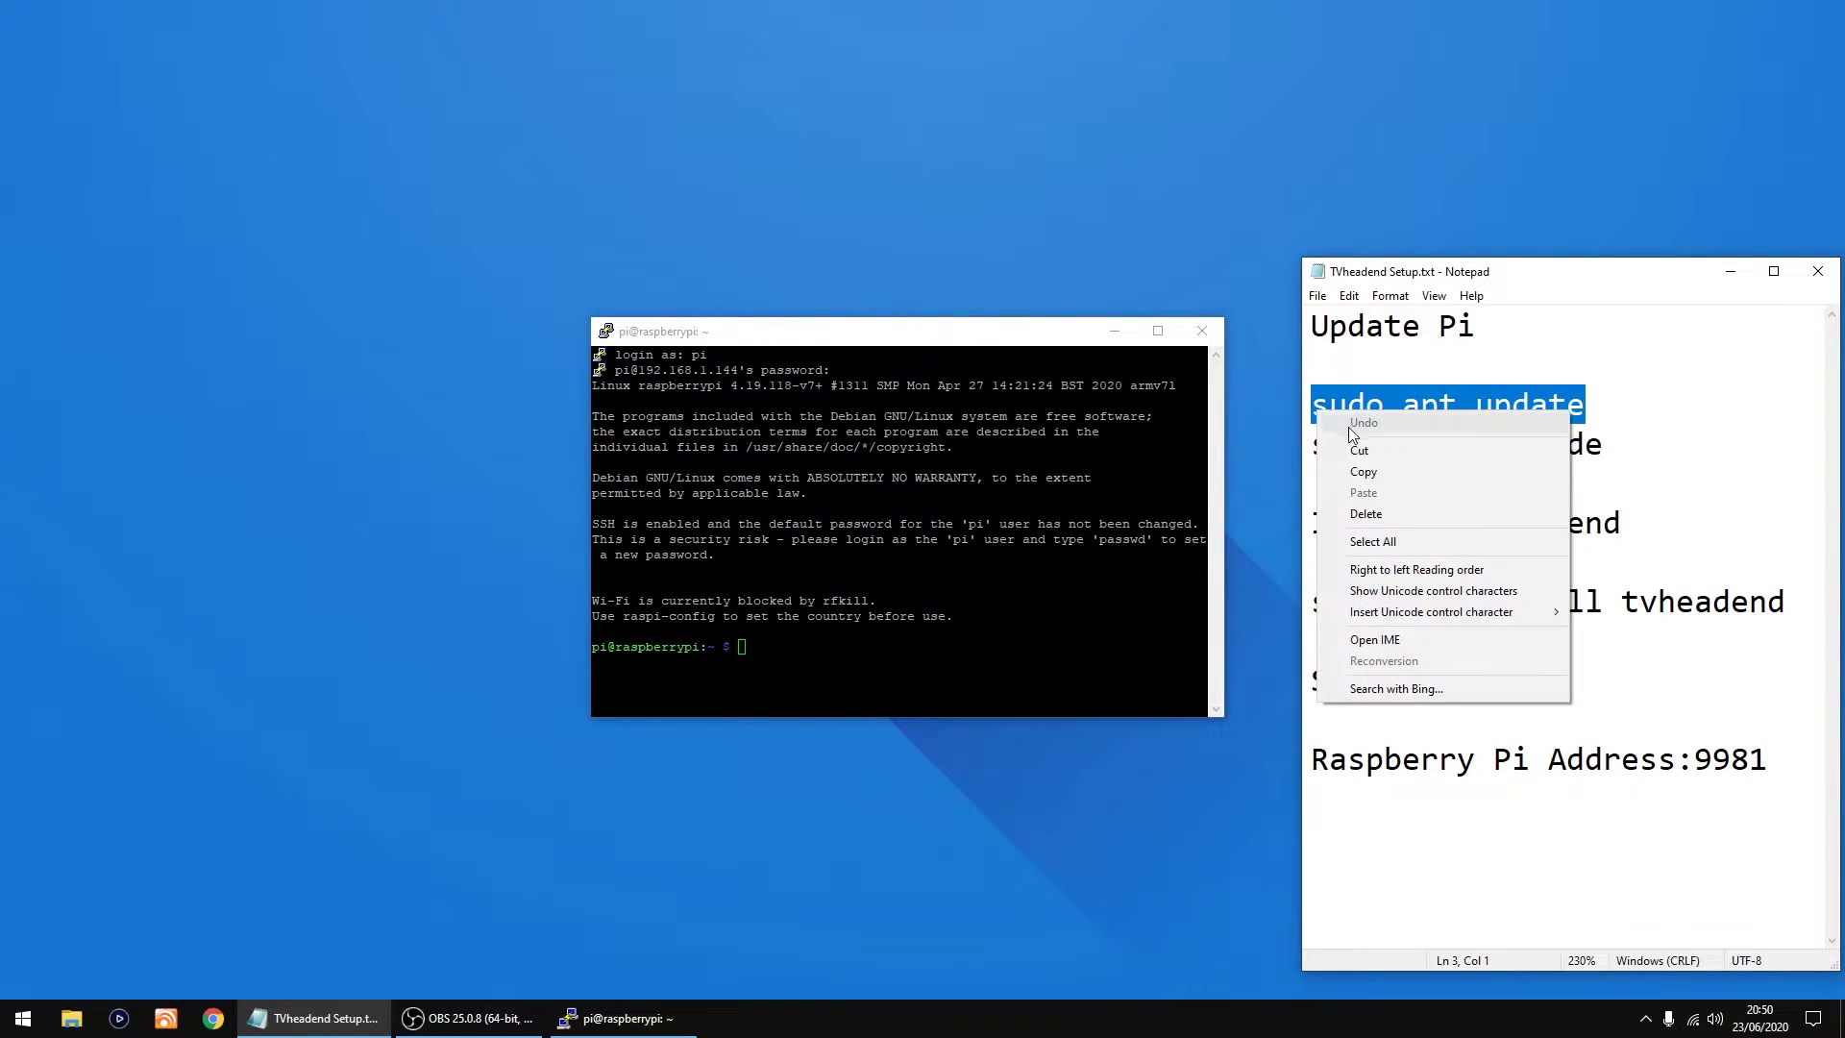
click(1376, 474)
key(alt+Tab)
key(shift+Insert)
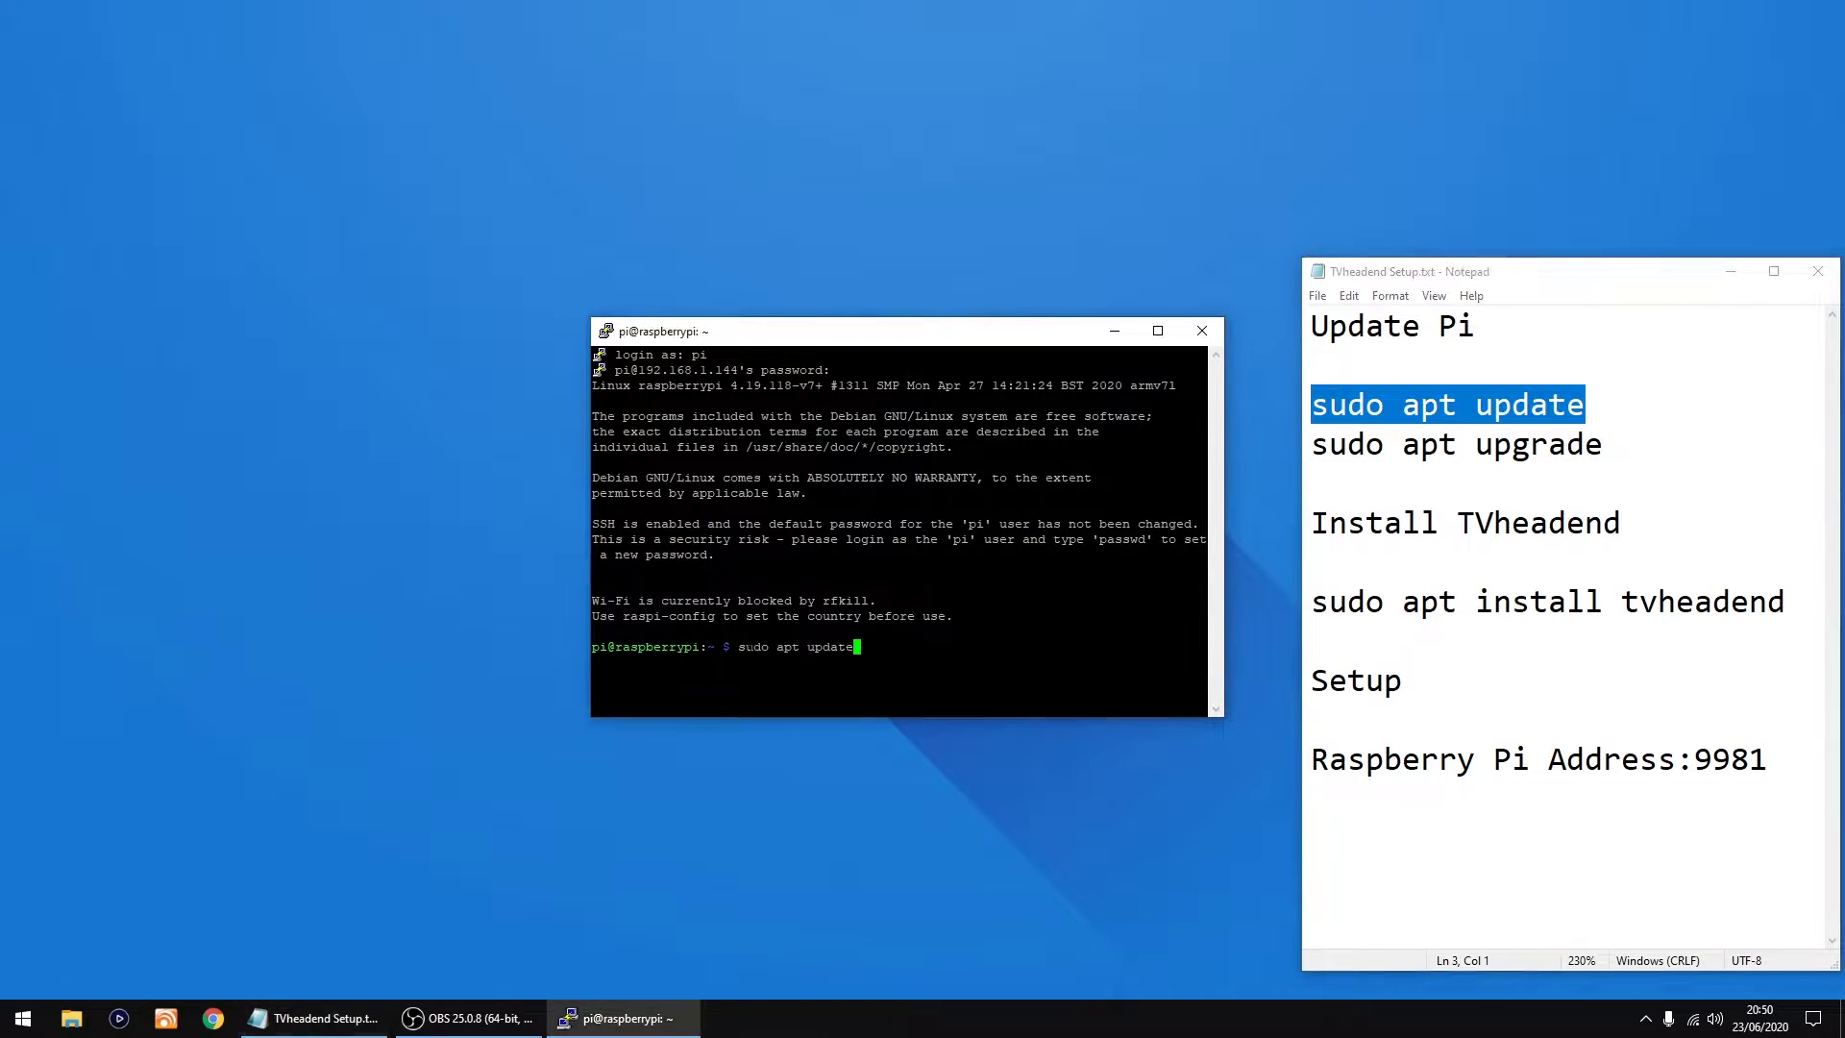
key(Return)
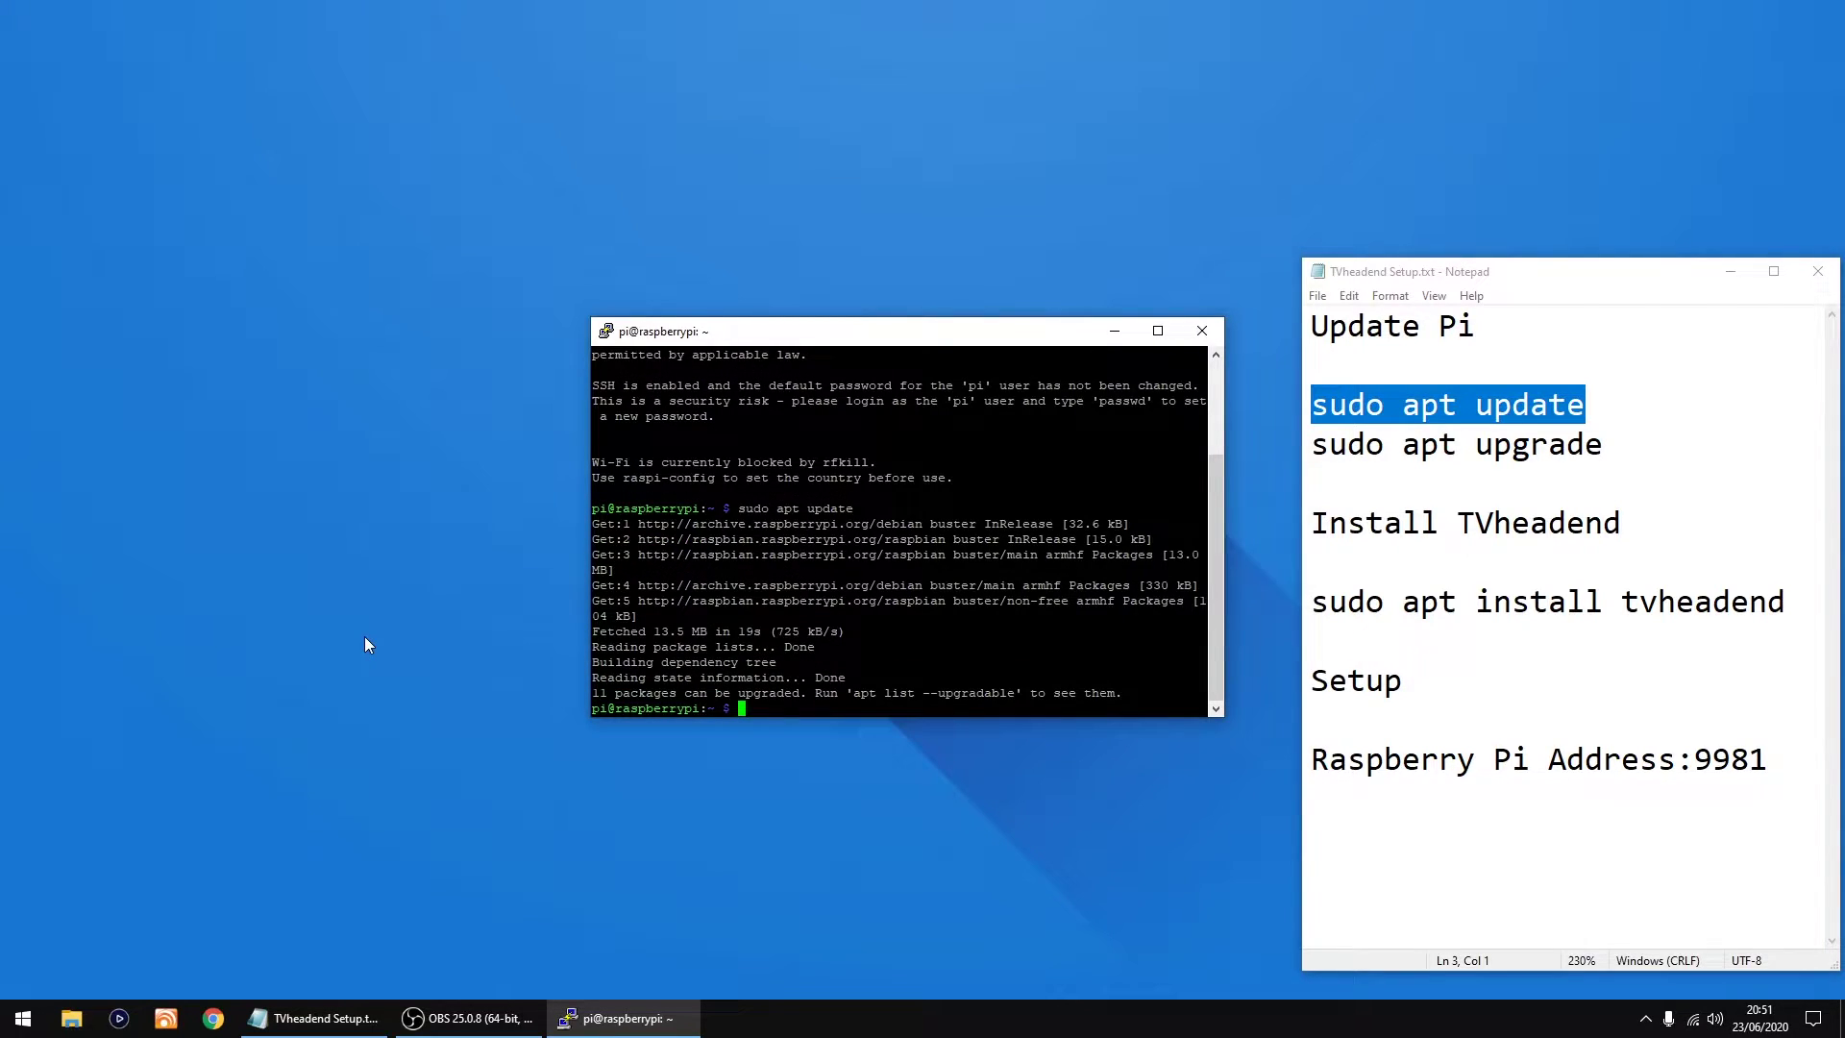
Step: Copy 'sudo apt upgrade' from the notes, run it in PuTTY, and answer y to proceed
drag(1601, 444, 1311, 450)
right_click(1334, 445)
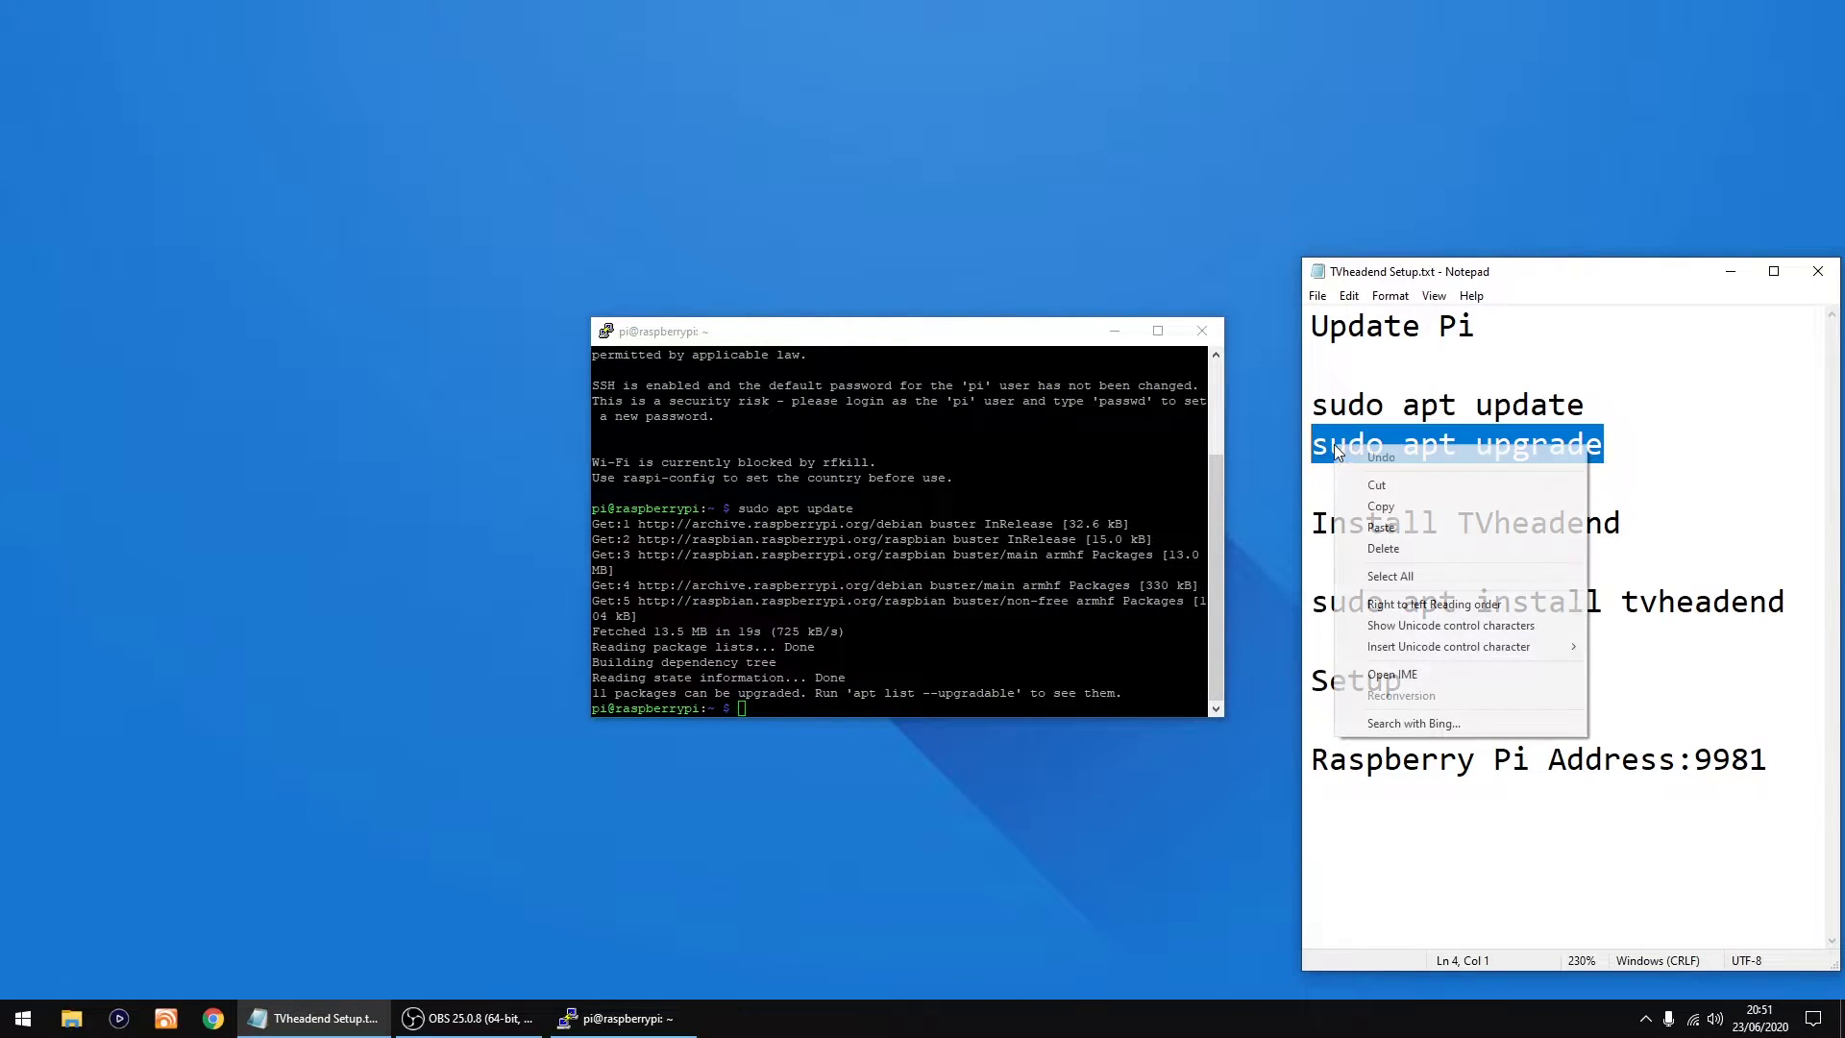
click(1399, 506)
click(896, 335)
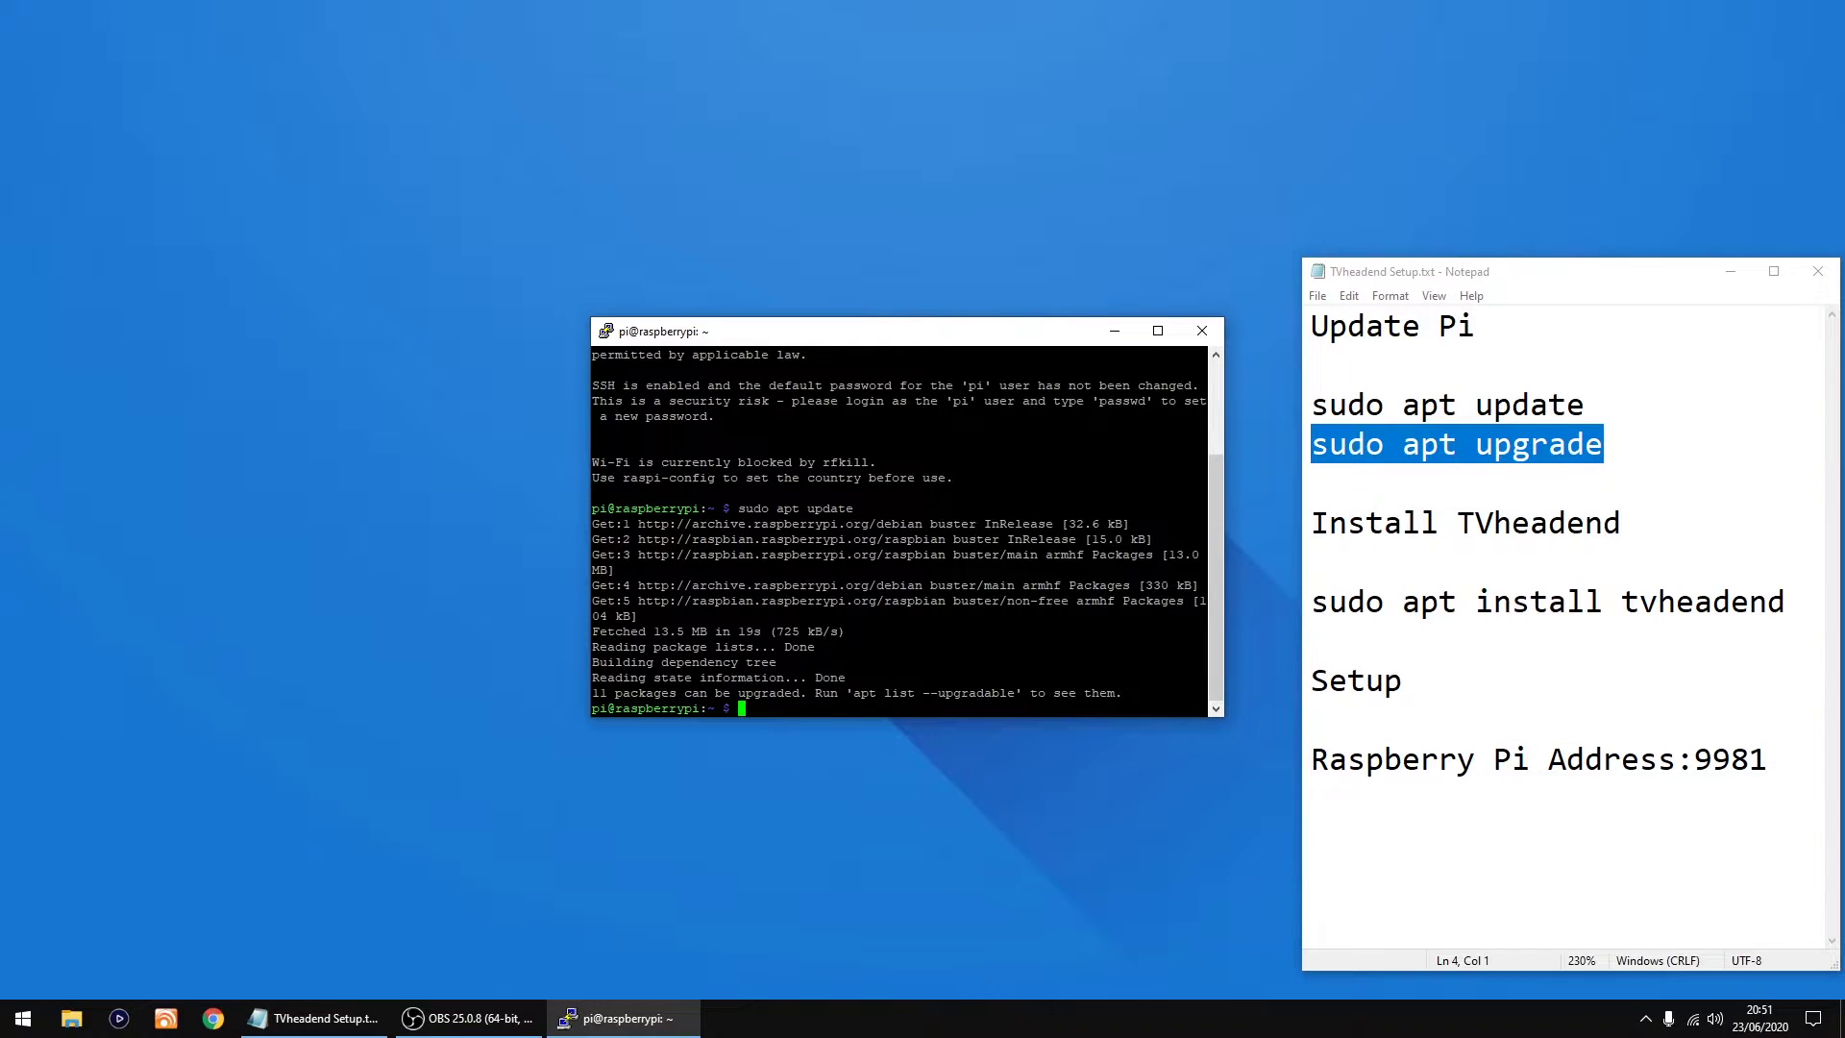
key(shift+Insert)
key(Return)
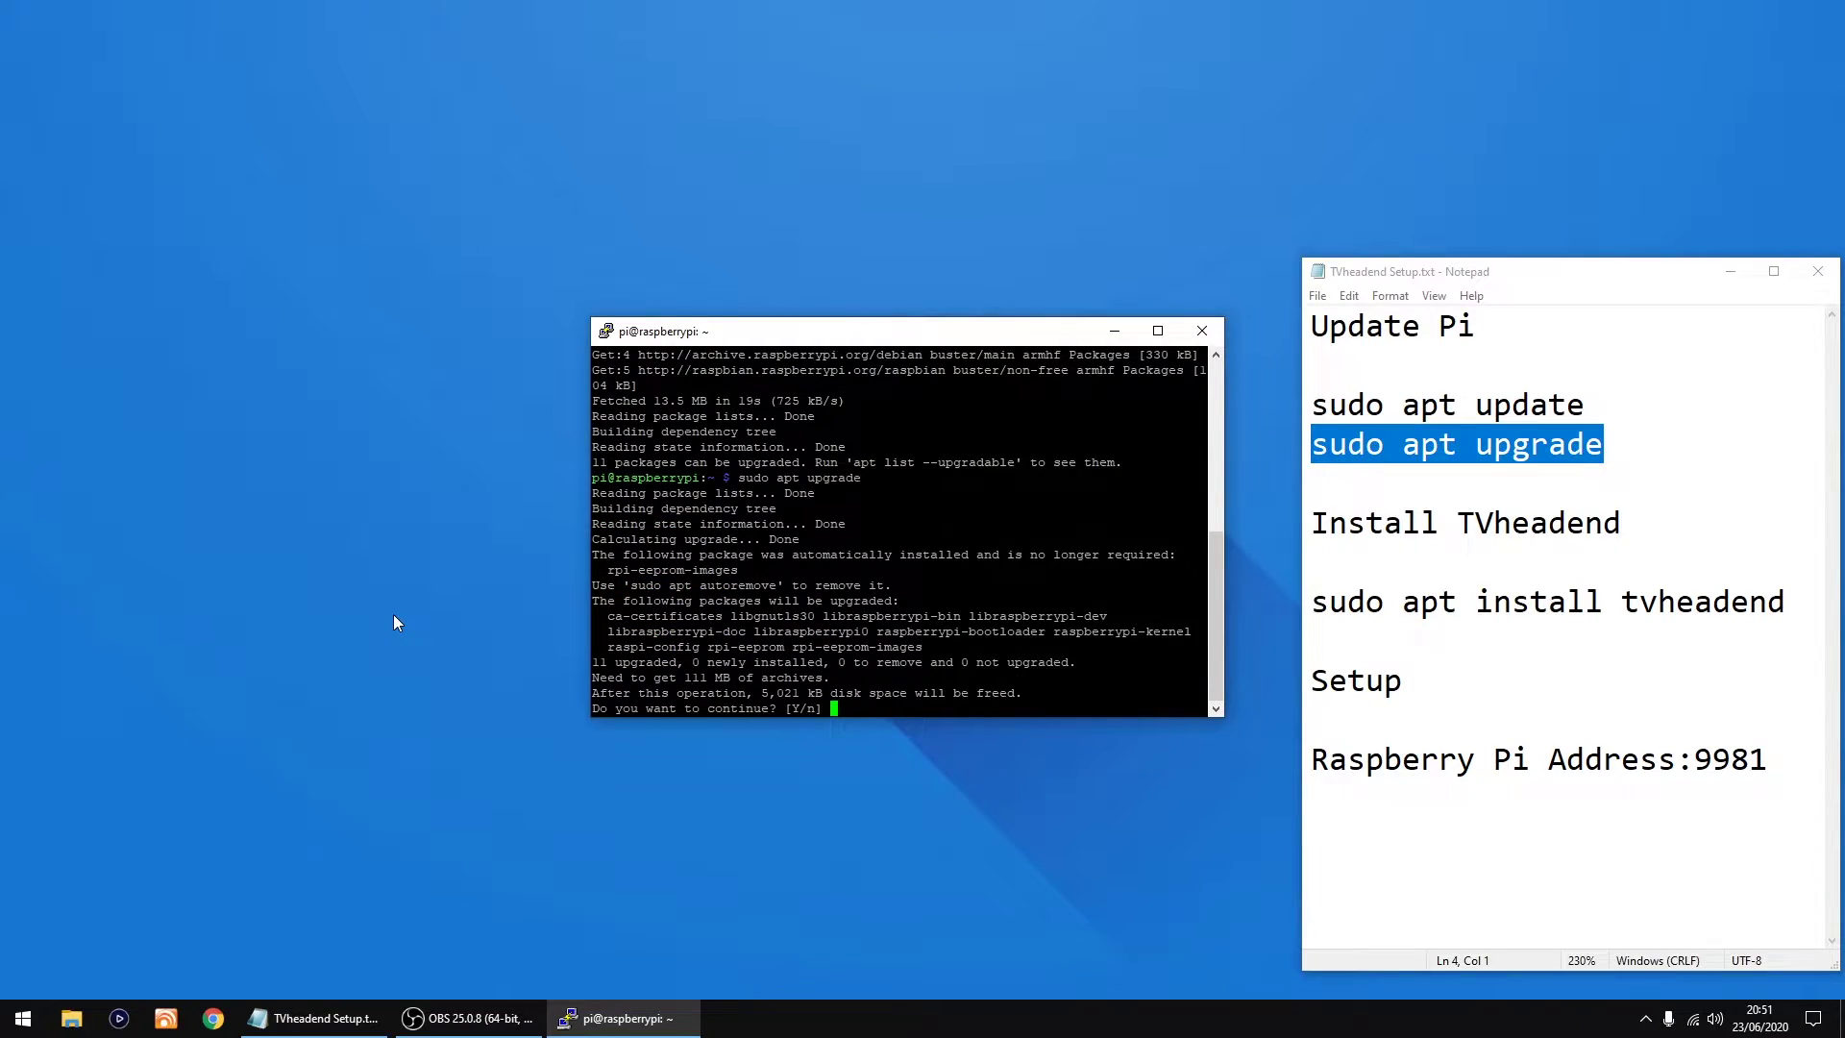
text(y)
key(Return)
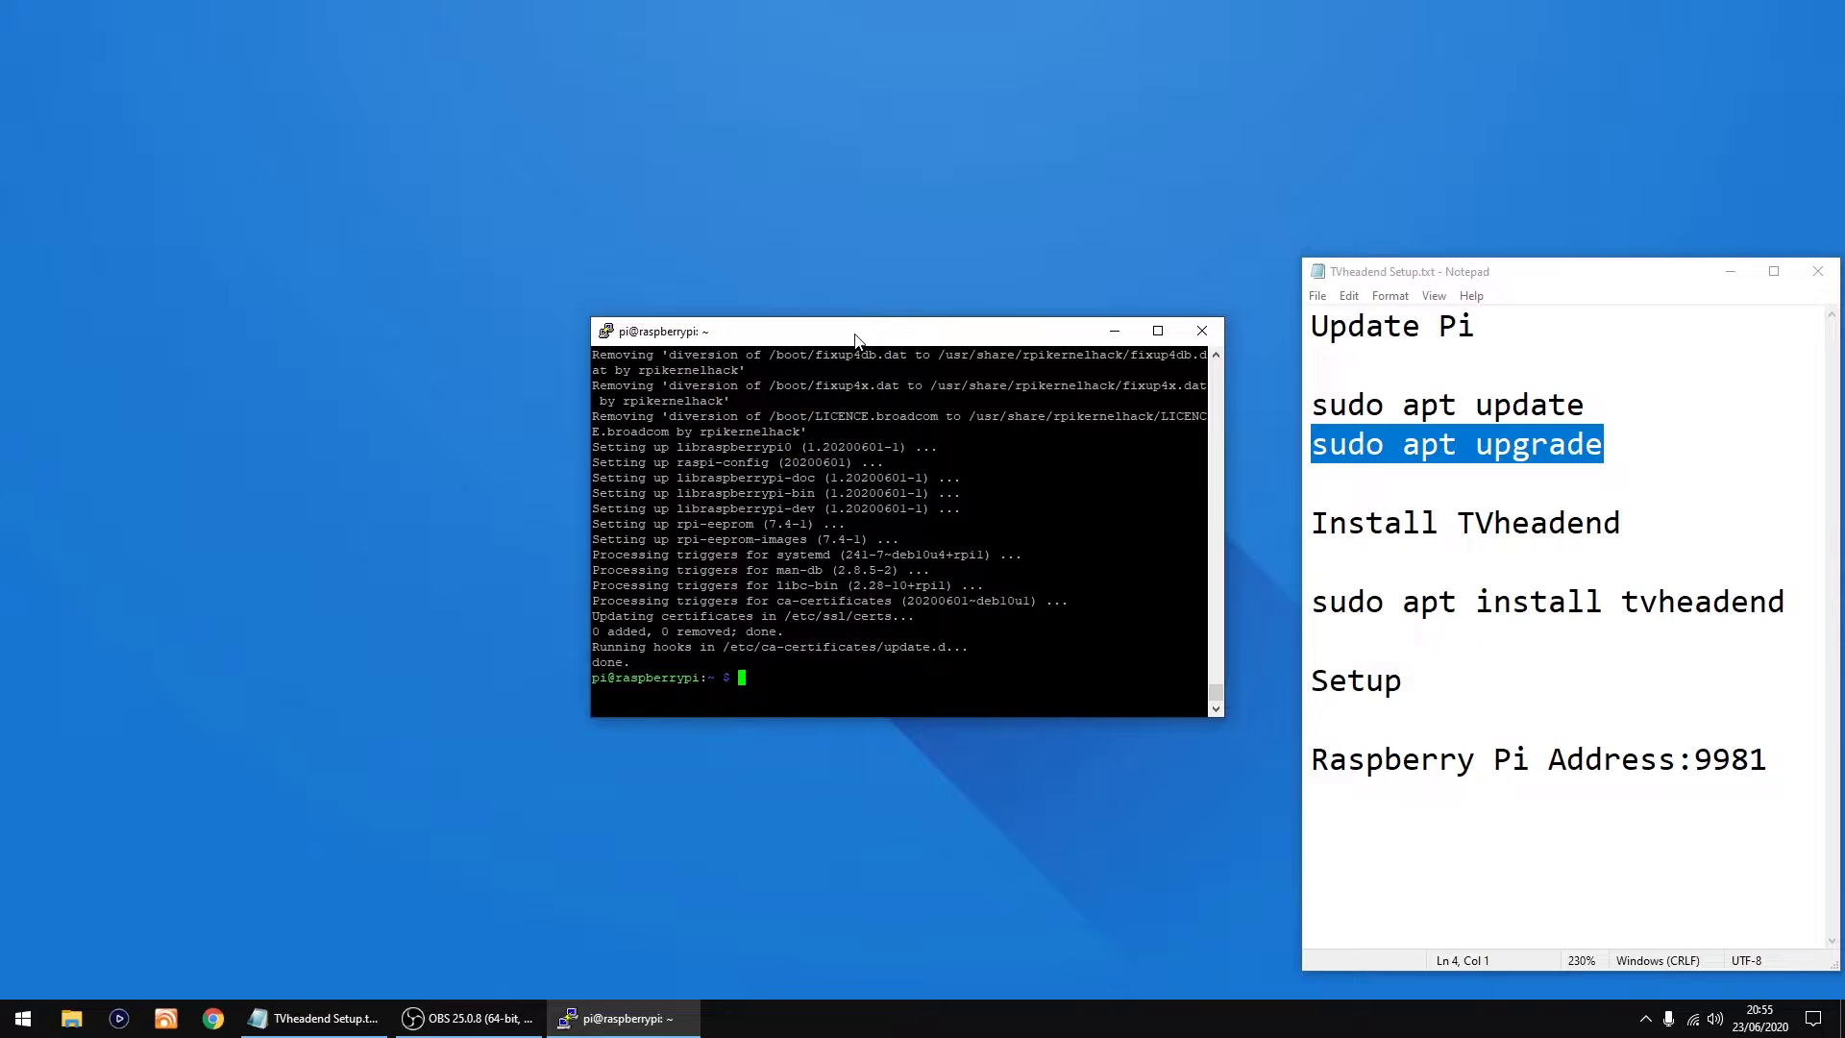
Step: Run sudo reboot, dismiss the PuTTY Fatal Error, and close the disconnected PuTTY window
text(sudo reboot)
key(Return)
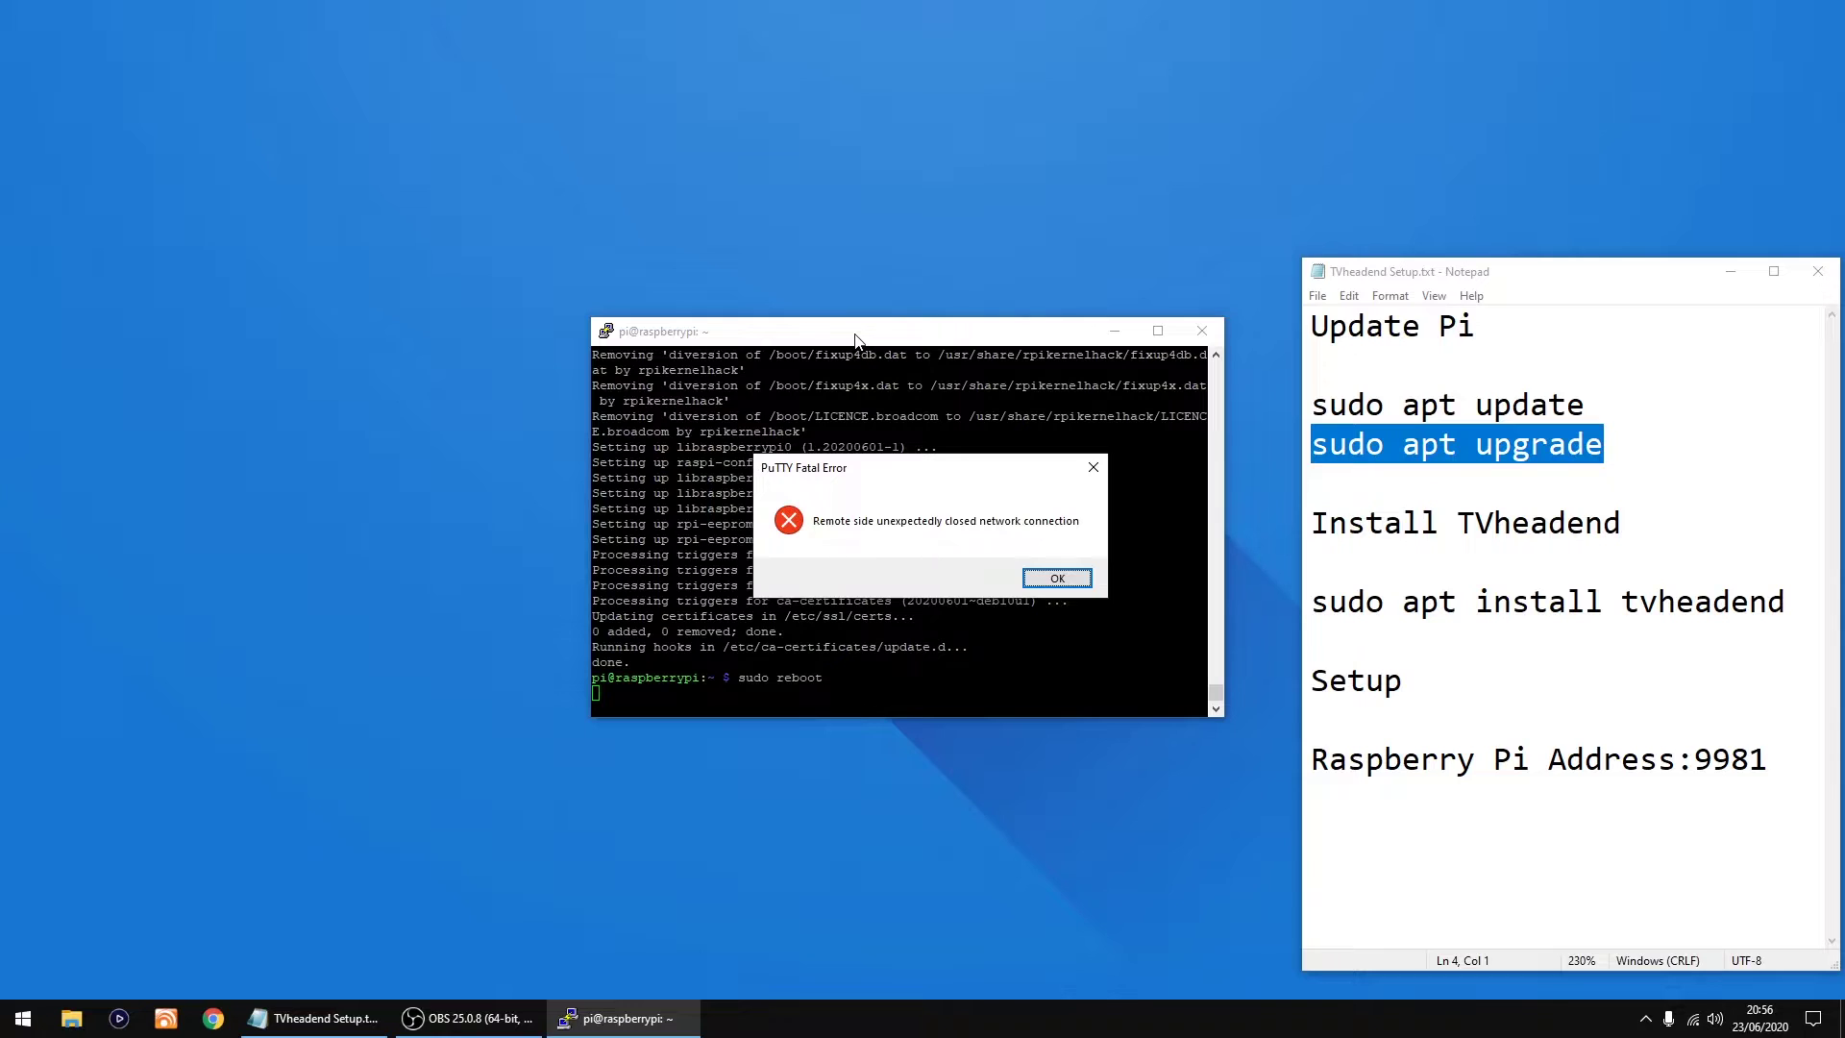
click(1066, 580)
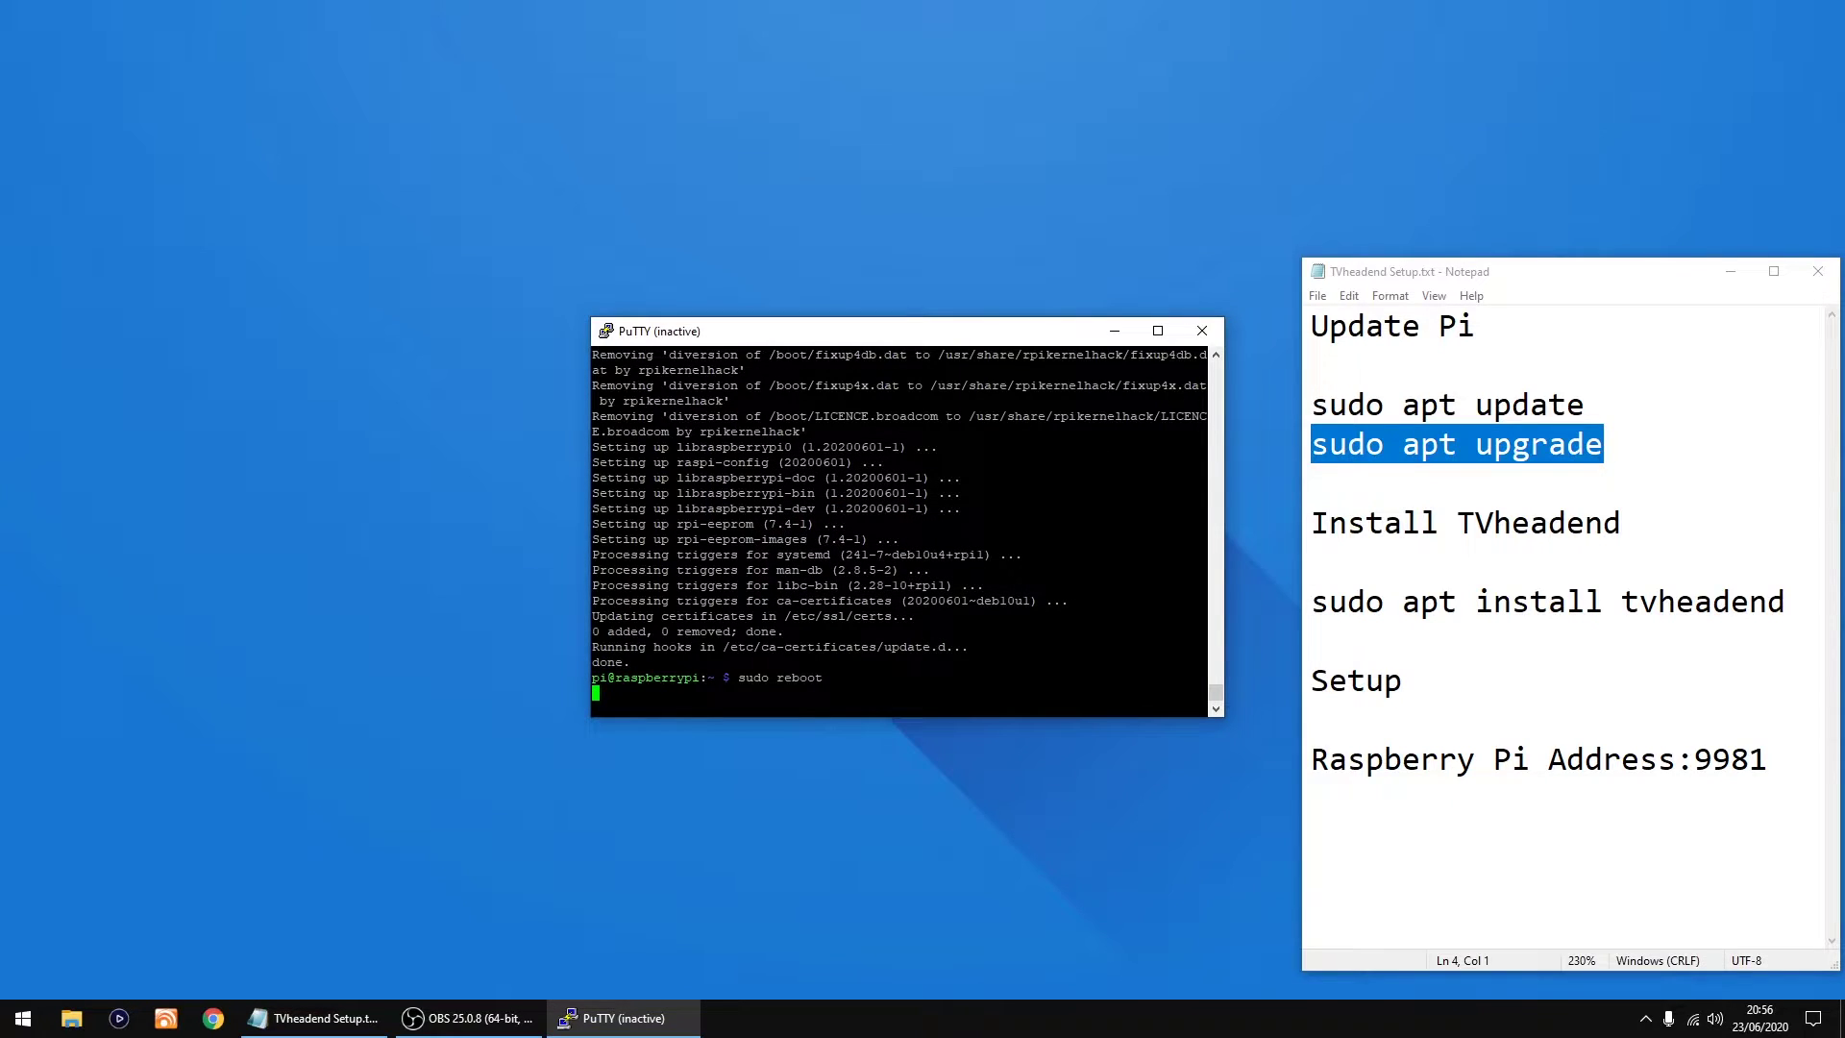
click(1202, 333)
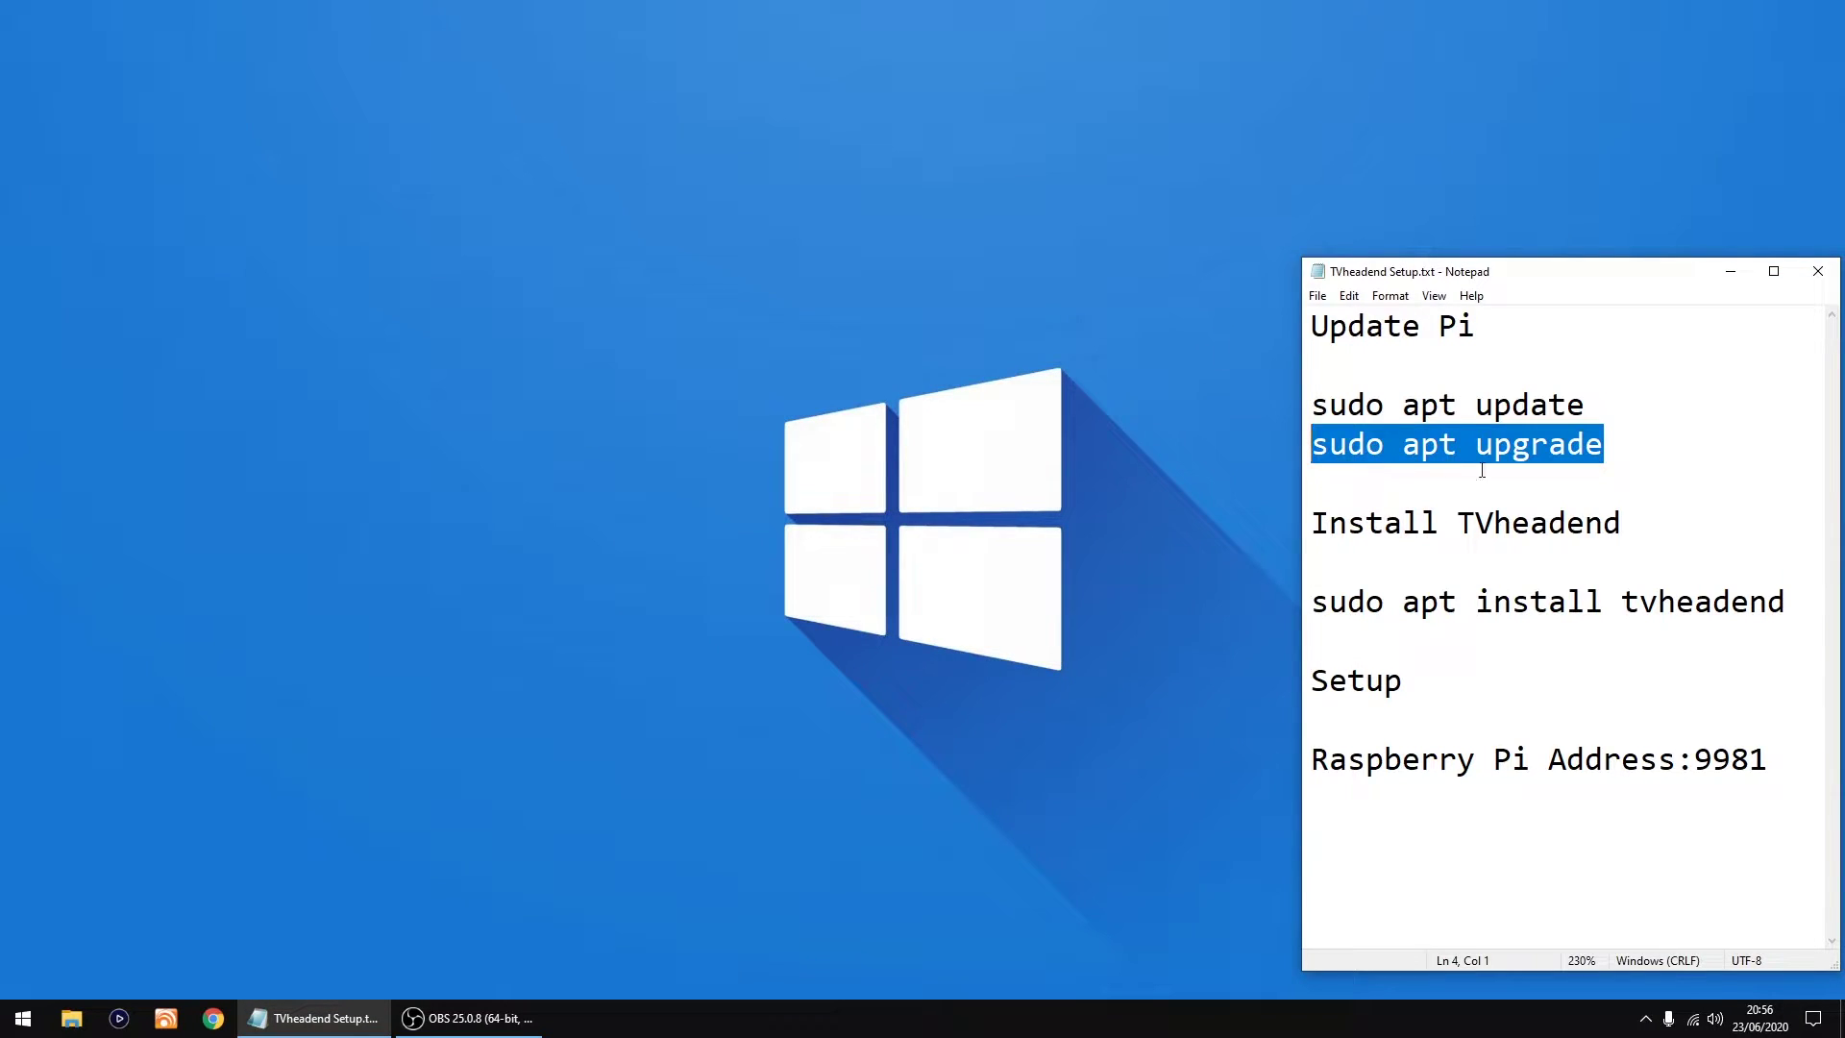
Step: Open a PuTTY SSH session to 192.168.1.144 and log in as user pi
click(1622, 522)
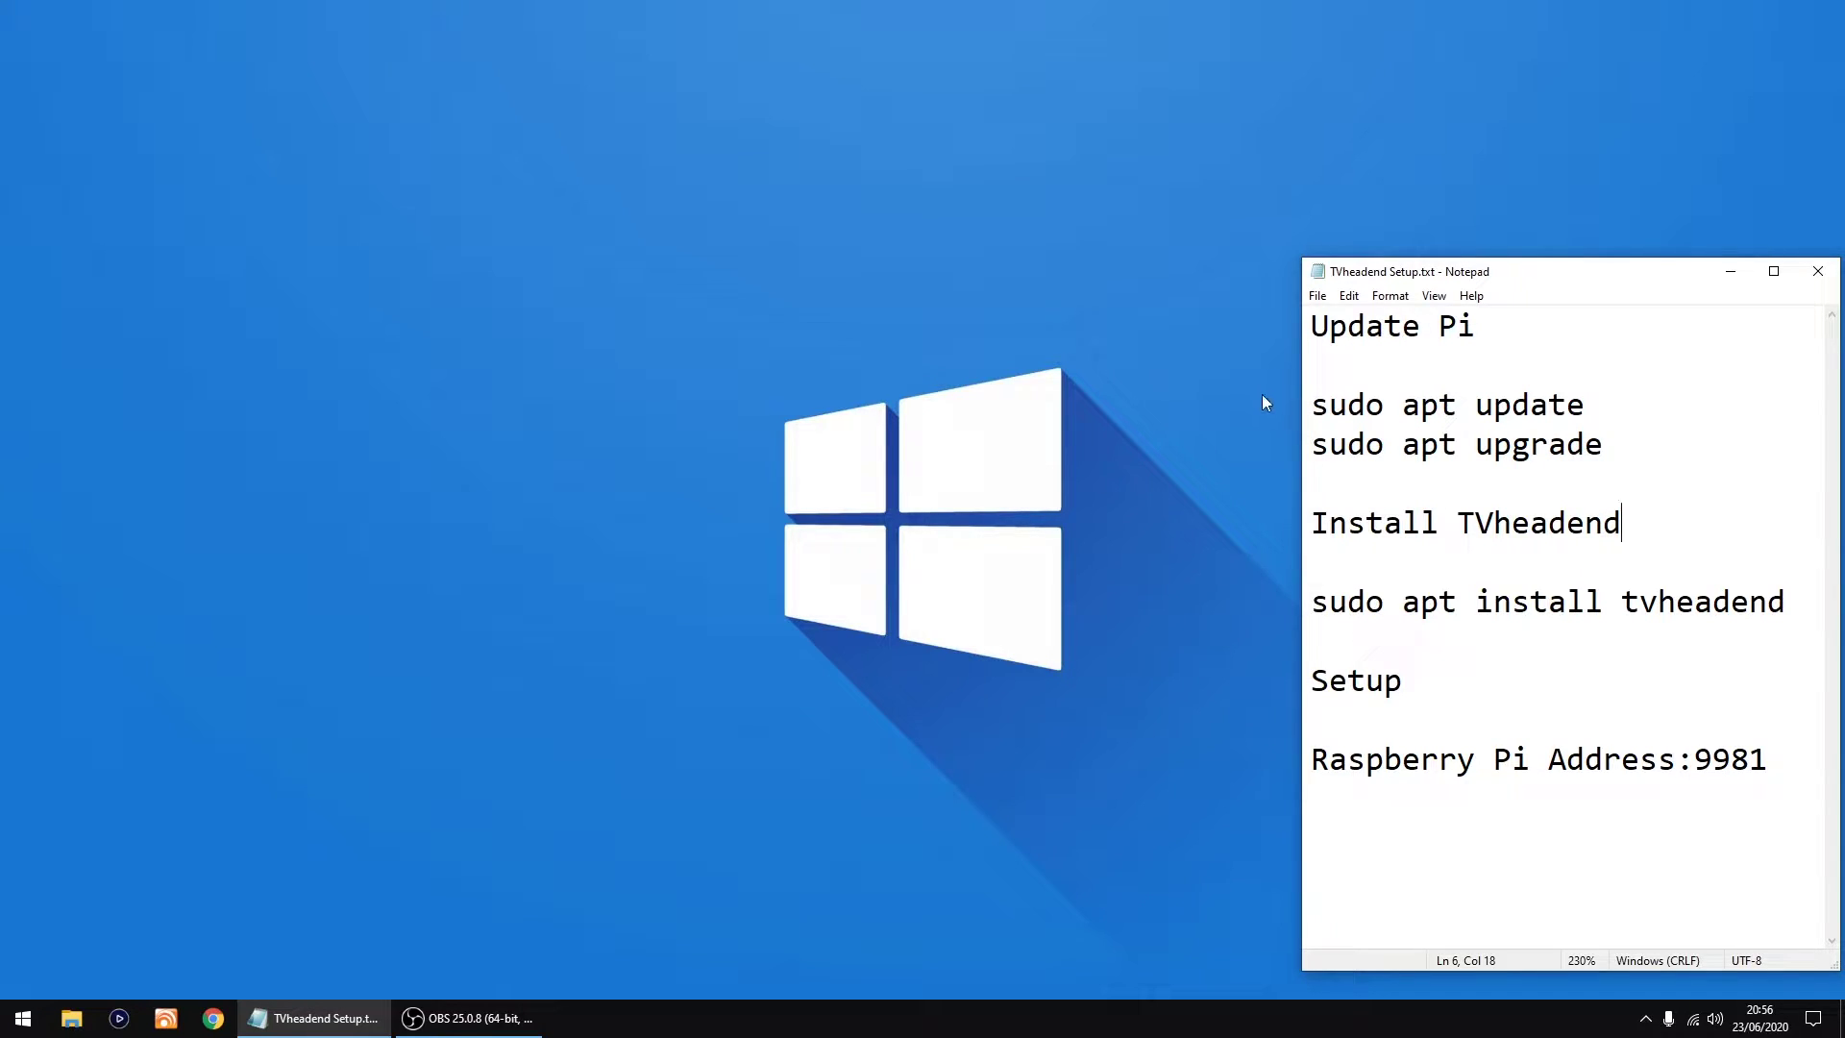
click(23, 1024)
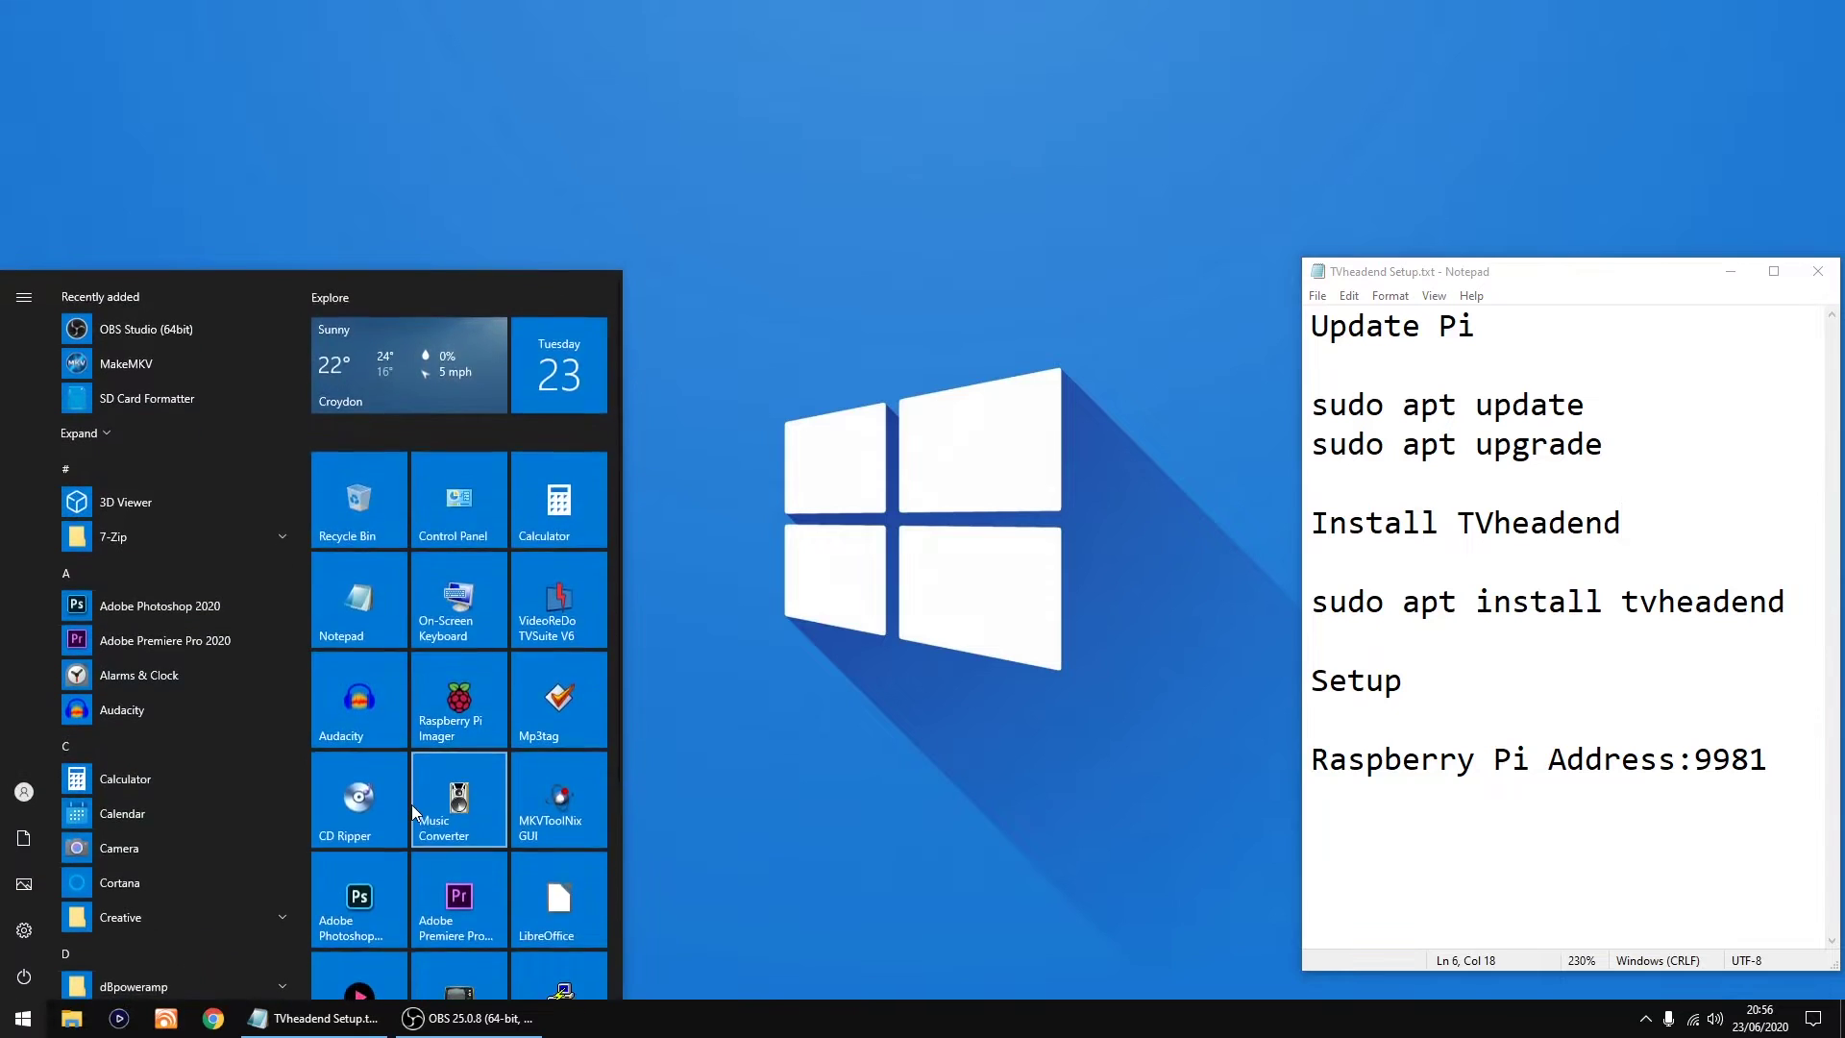
click(570, 693)
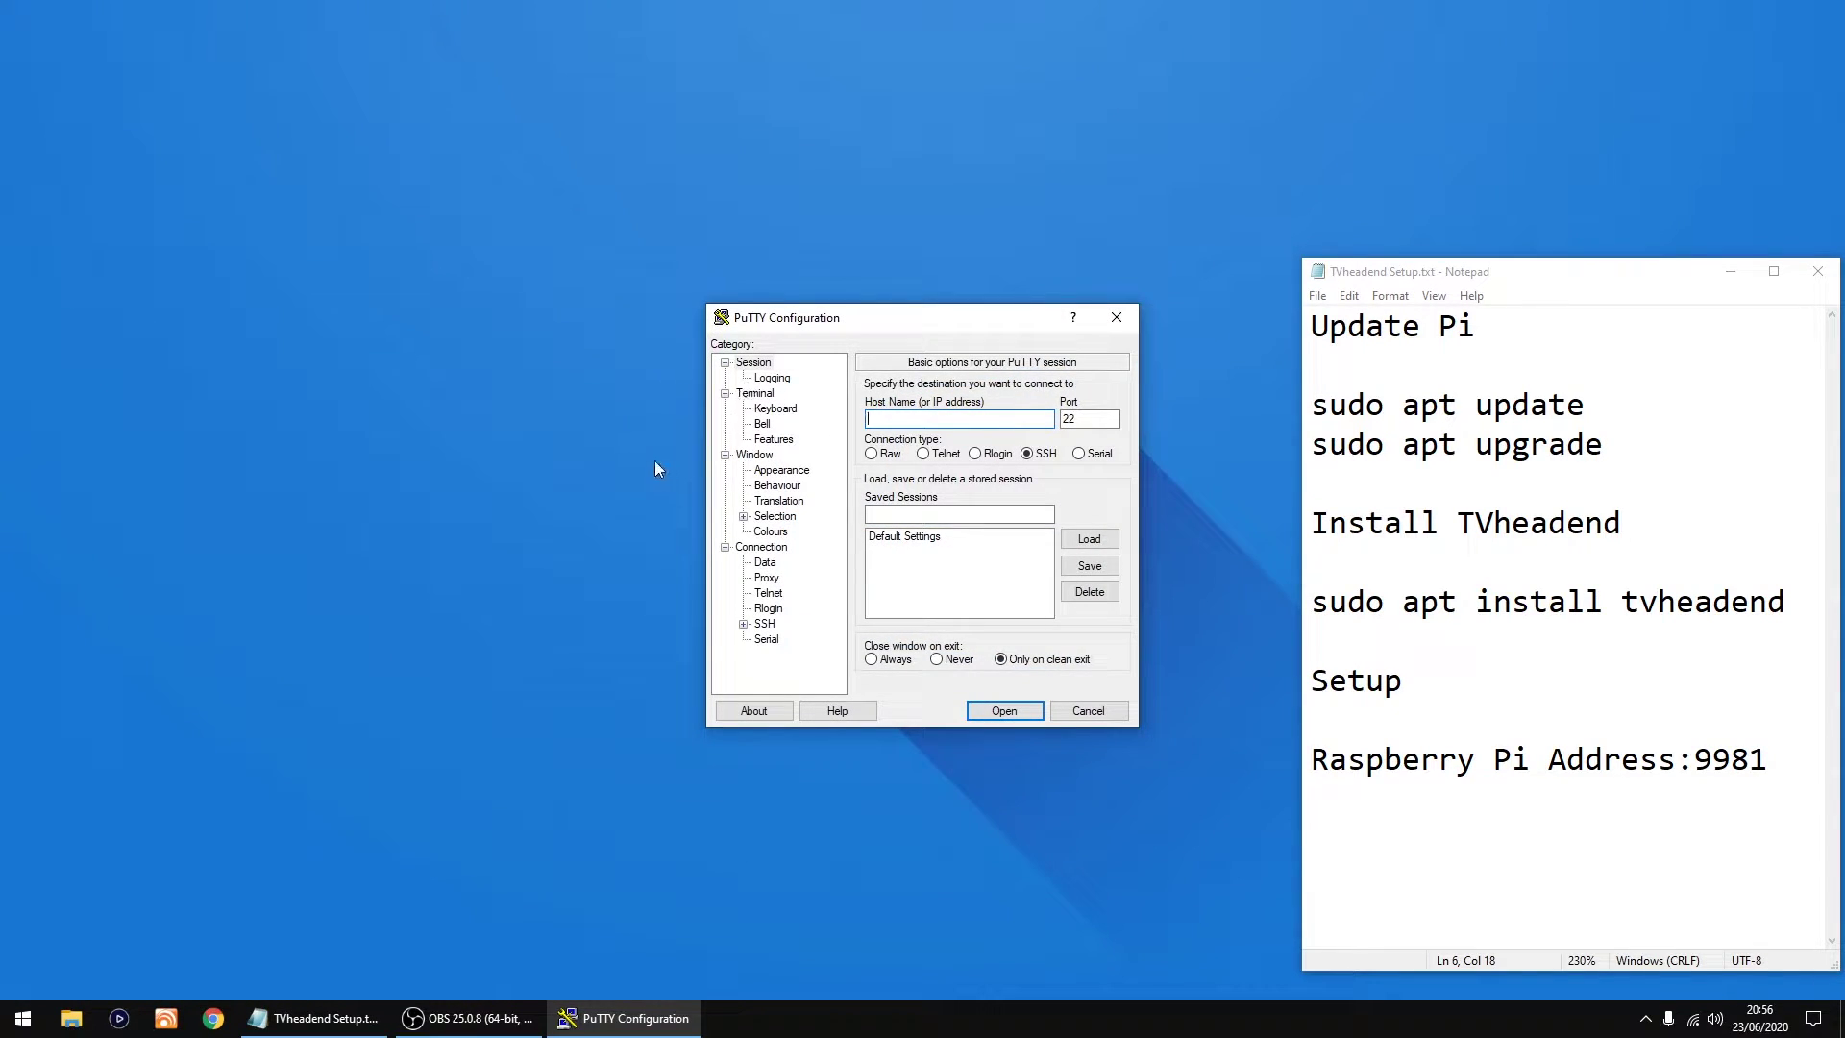
text(192.168.1.144)
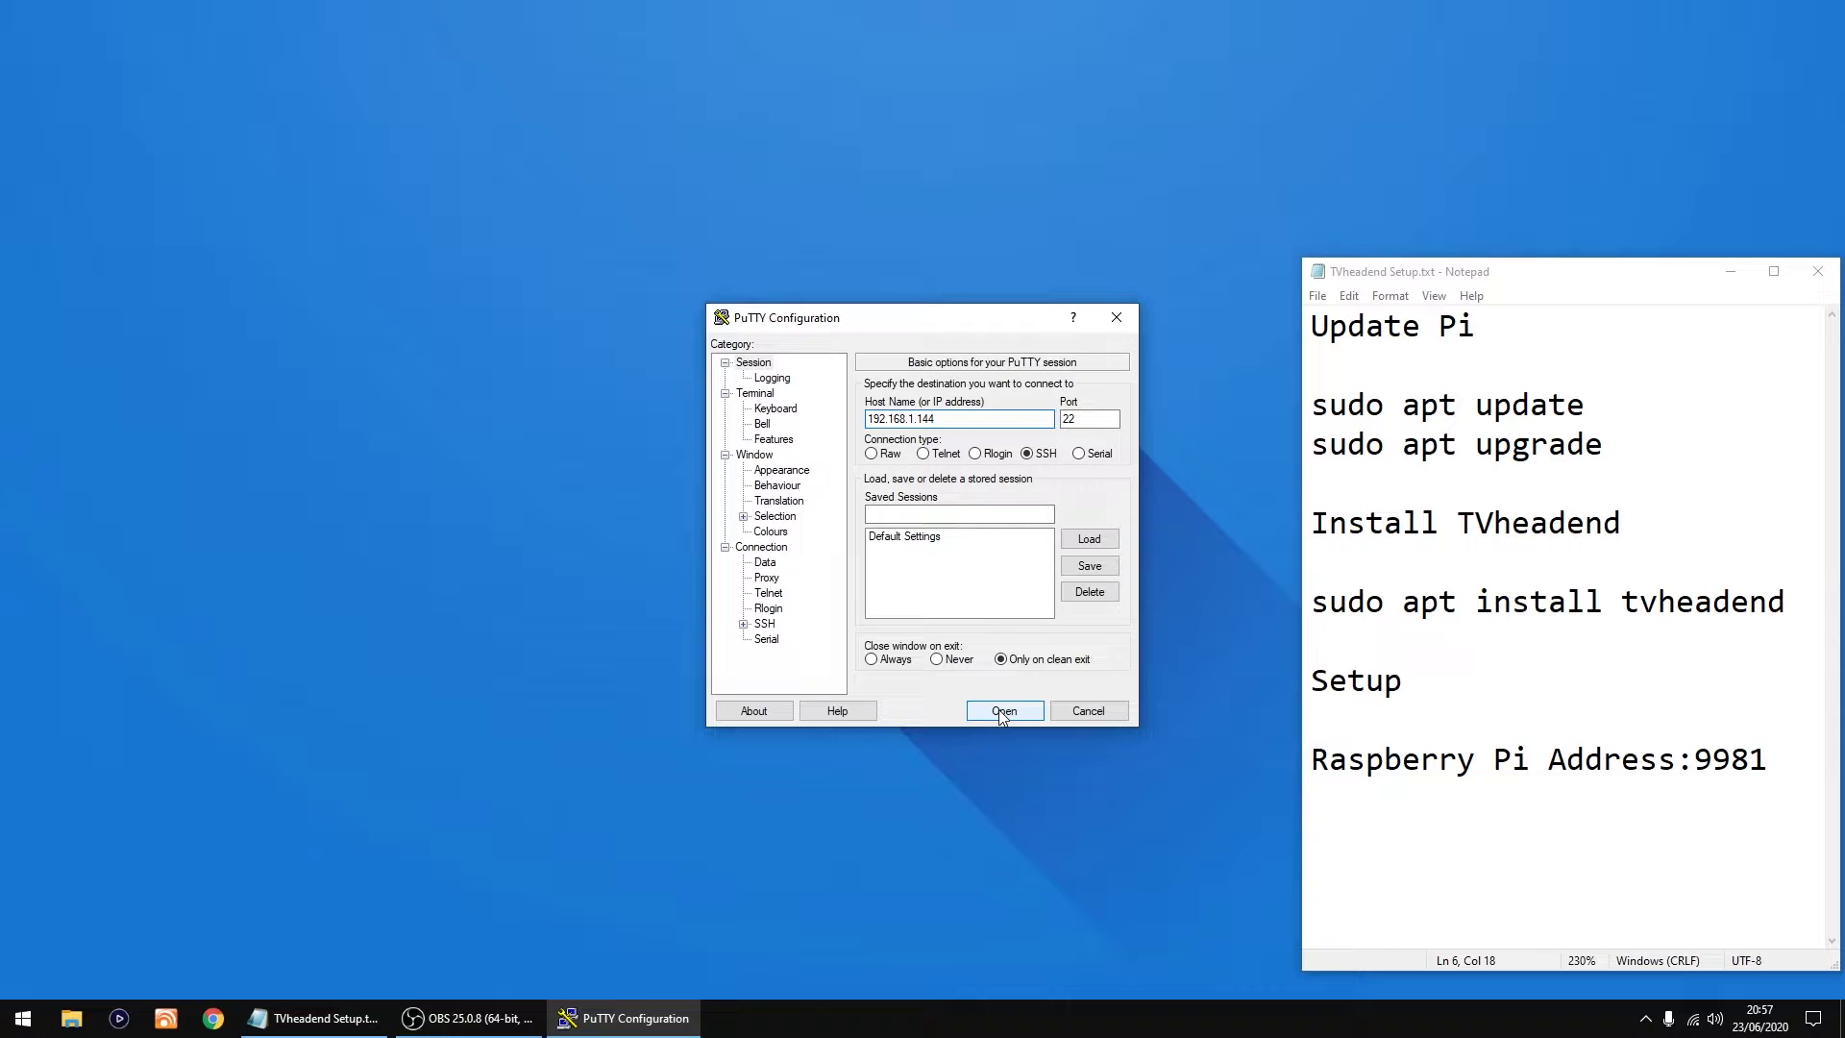
click(1003, 711)
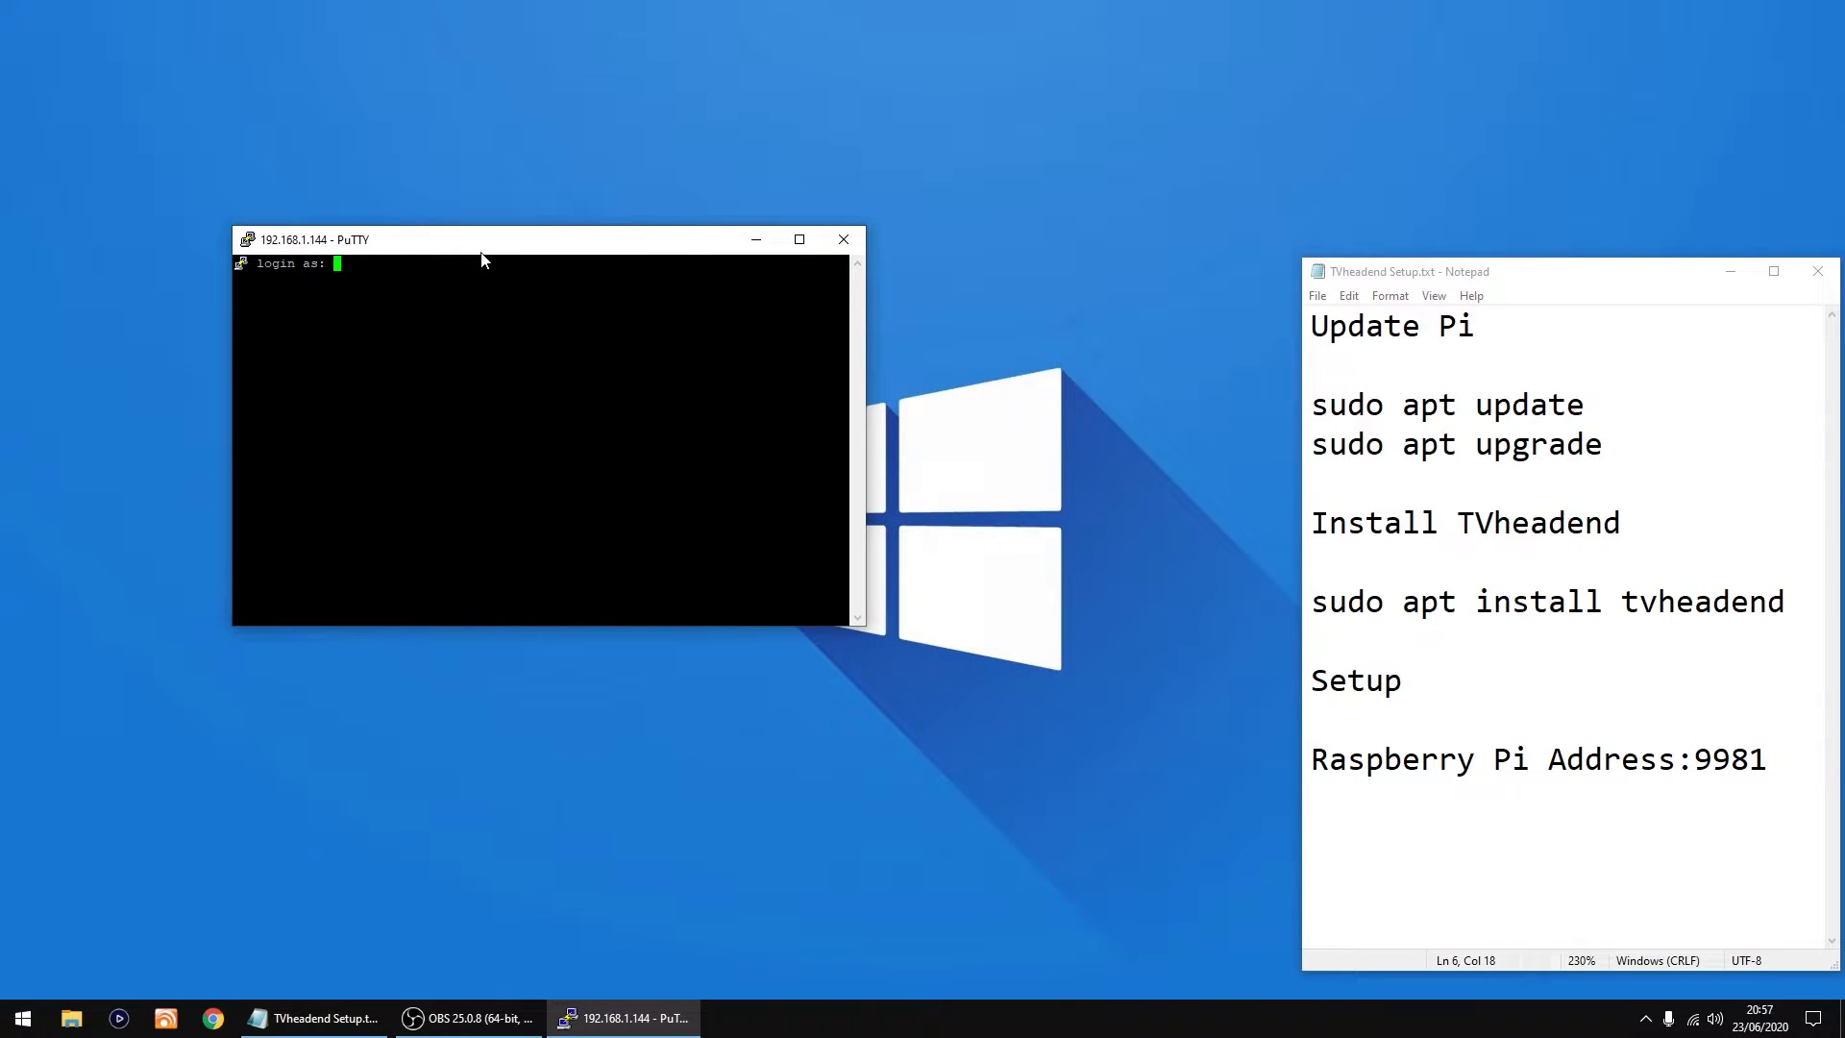
drag(480, 249, 832, 371)
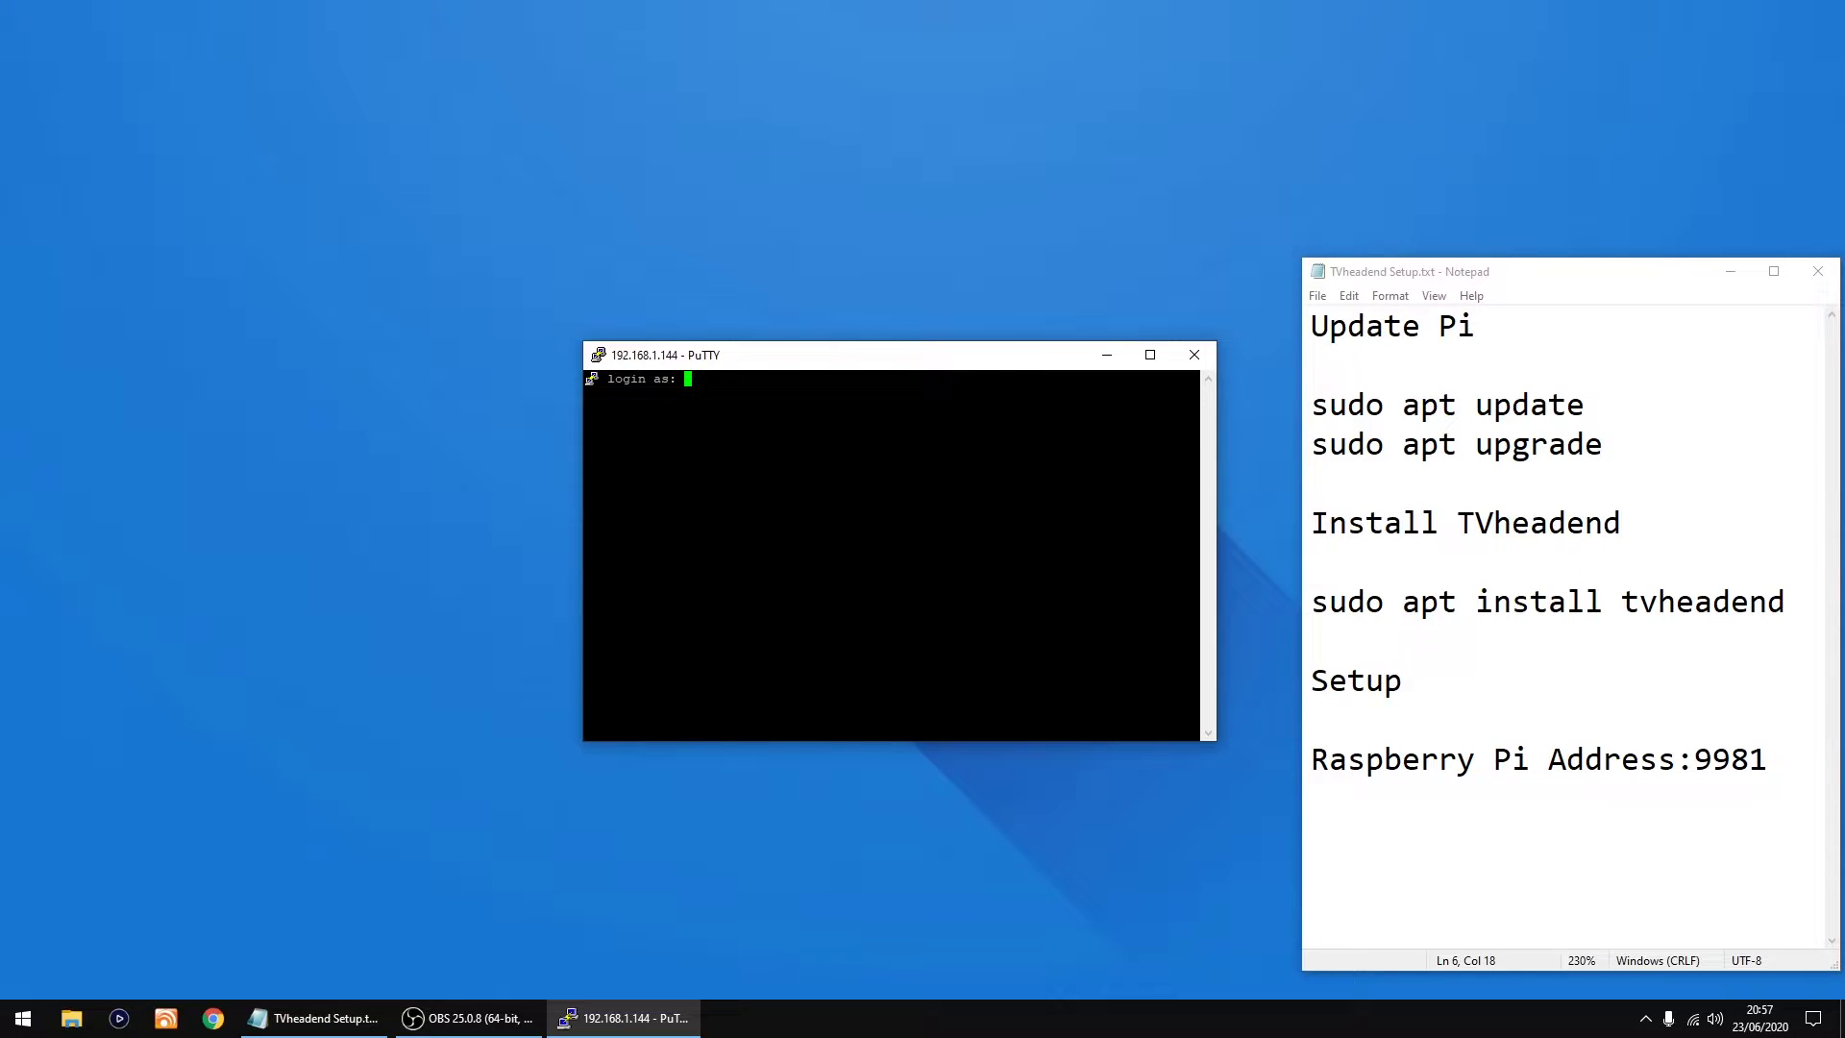
text(pi)
key(Return)
key(Return)
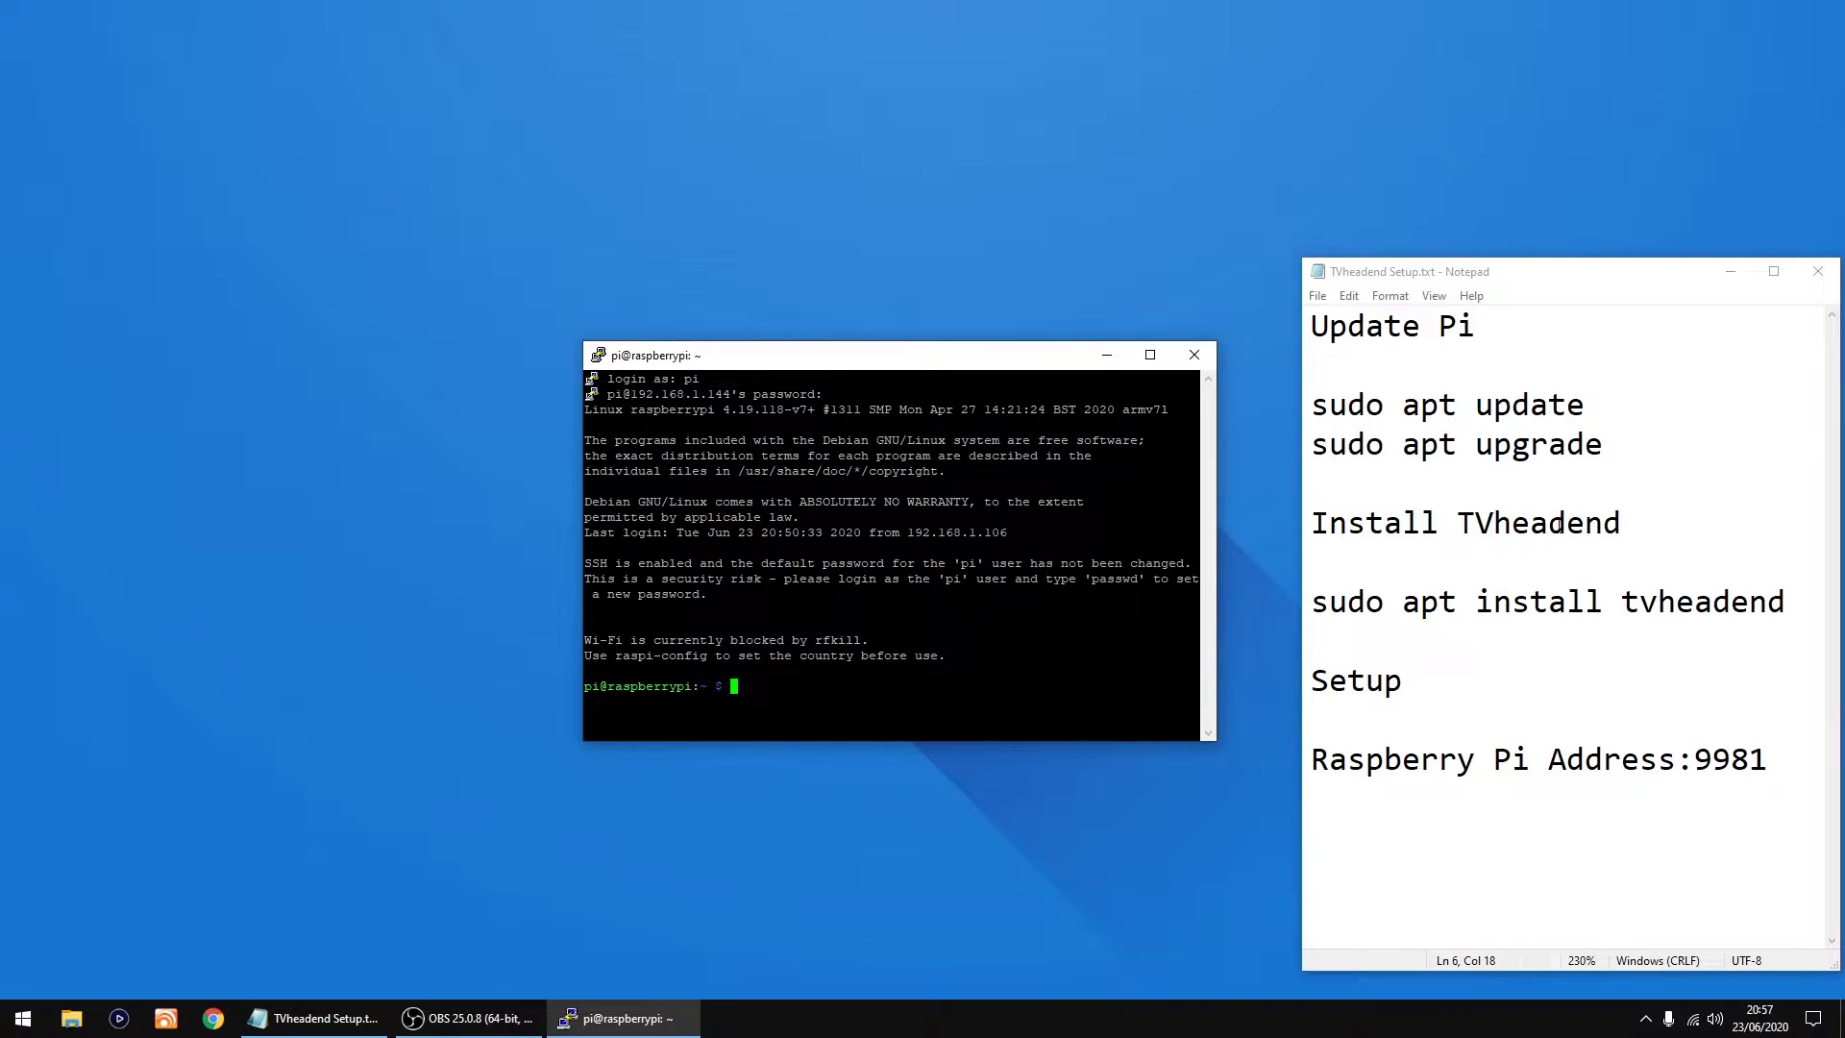
Step: Copy the 'sudo apt install tvheadend' line from the Notepad setup notes
drag(1314, 613, 1778, 595)
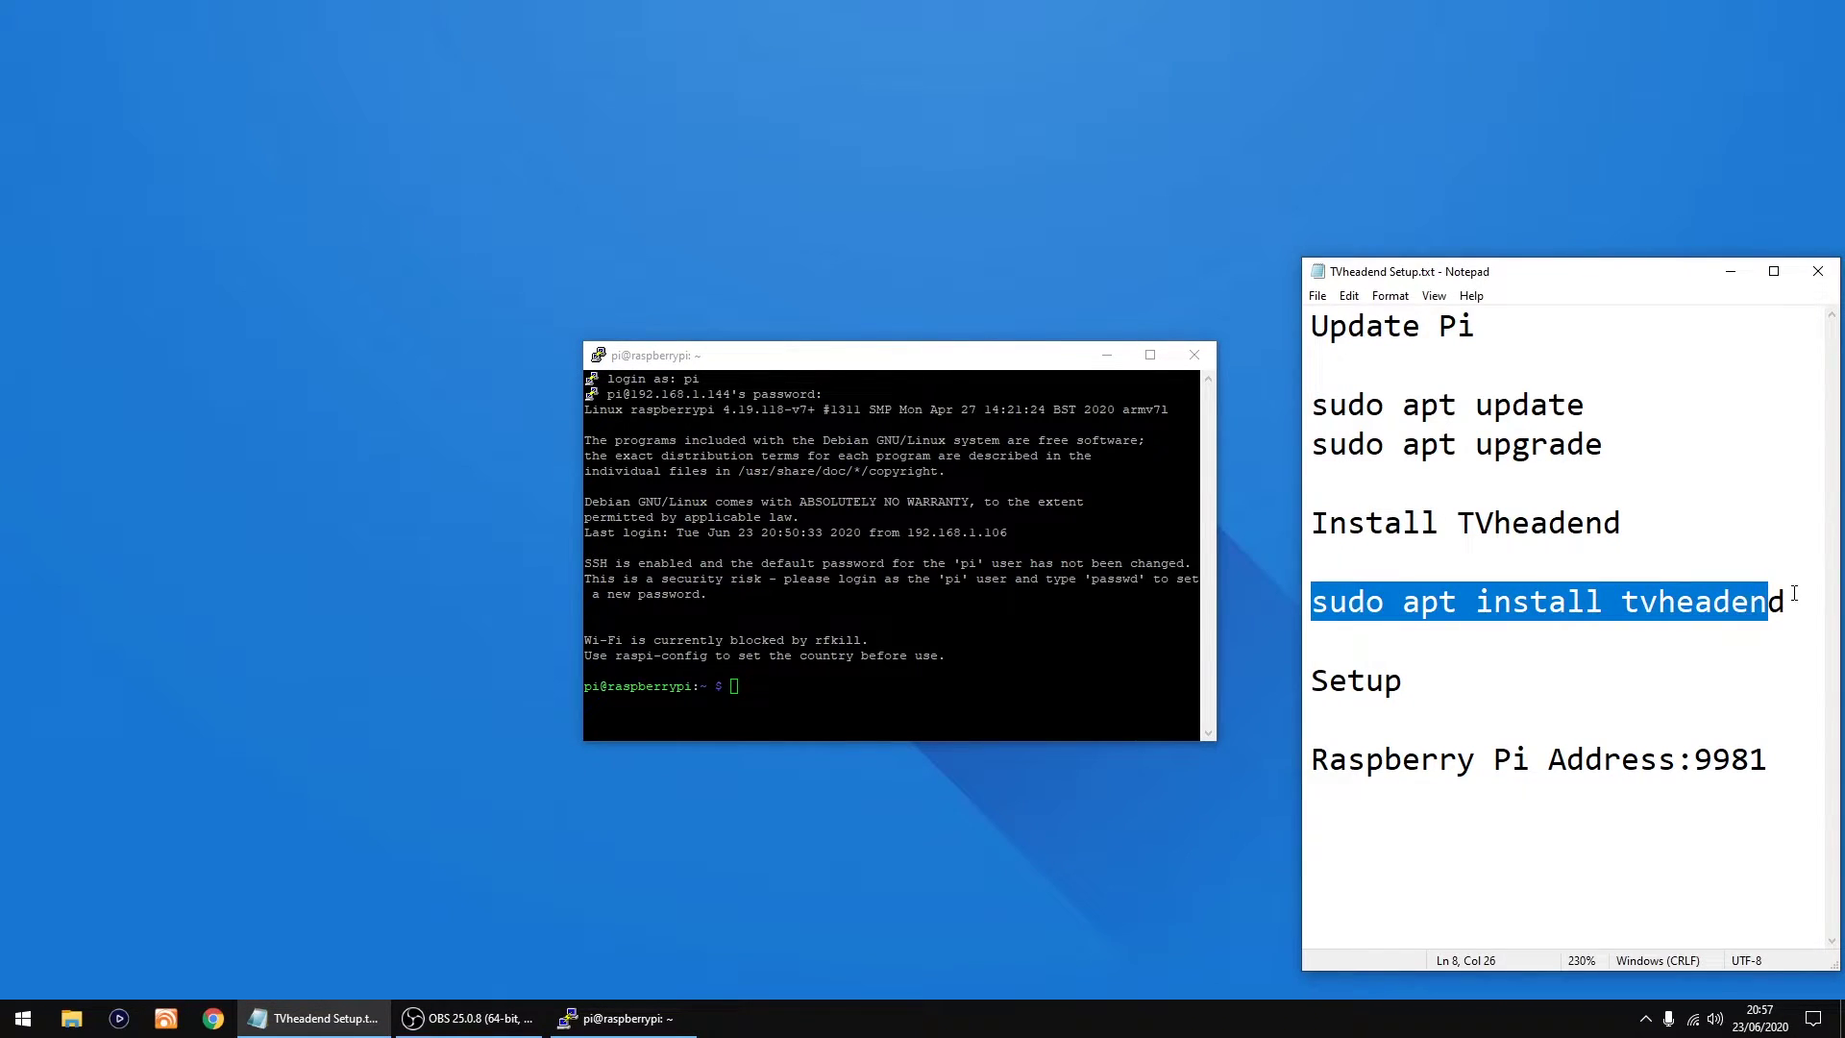
click(1433, 627)
key(shift+Up)
right_click(1329, 603)
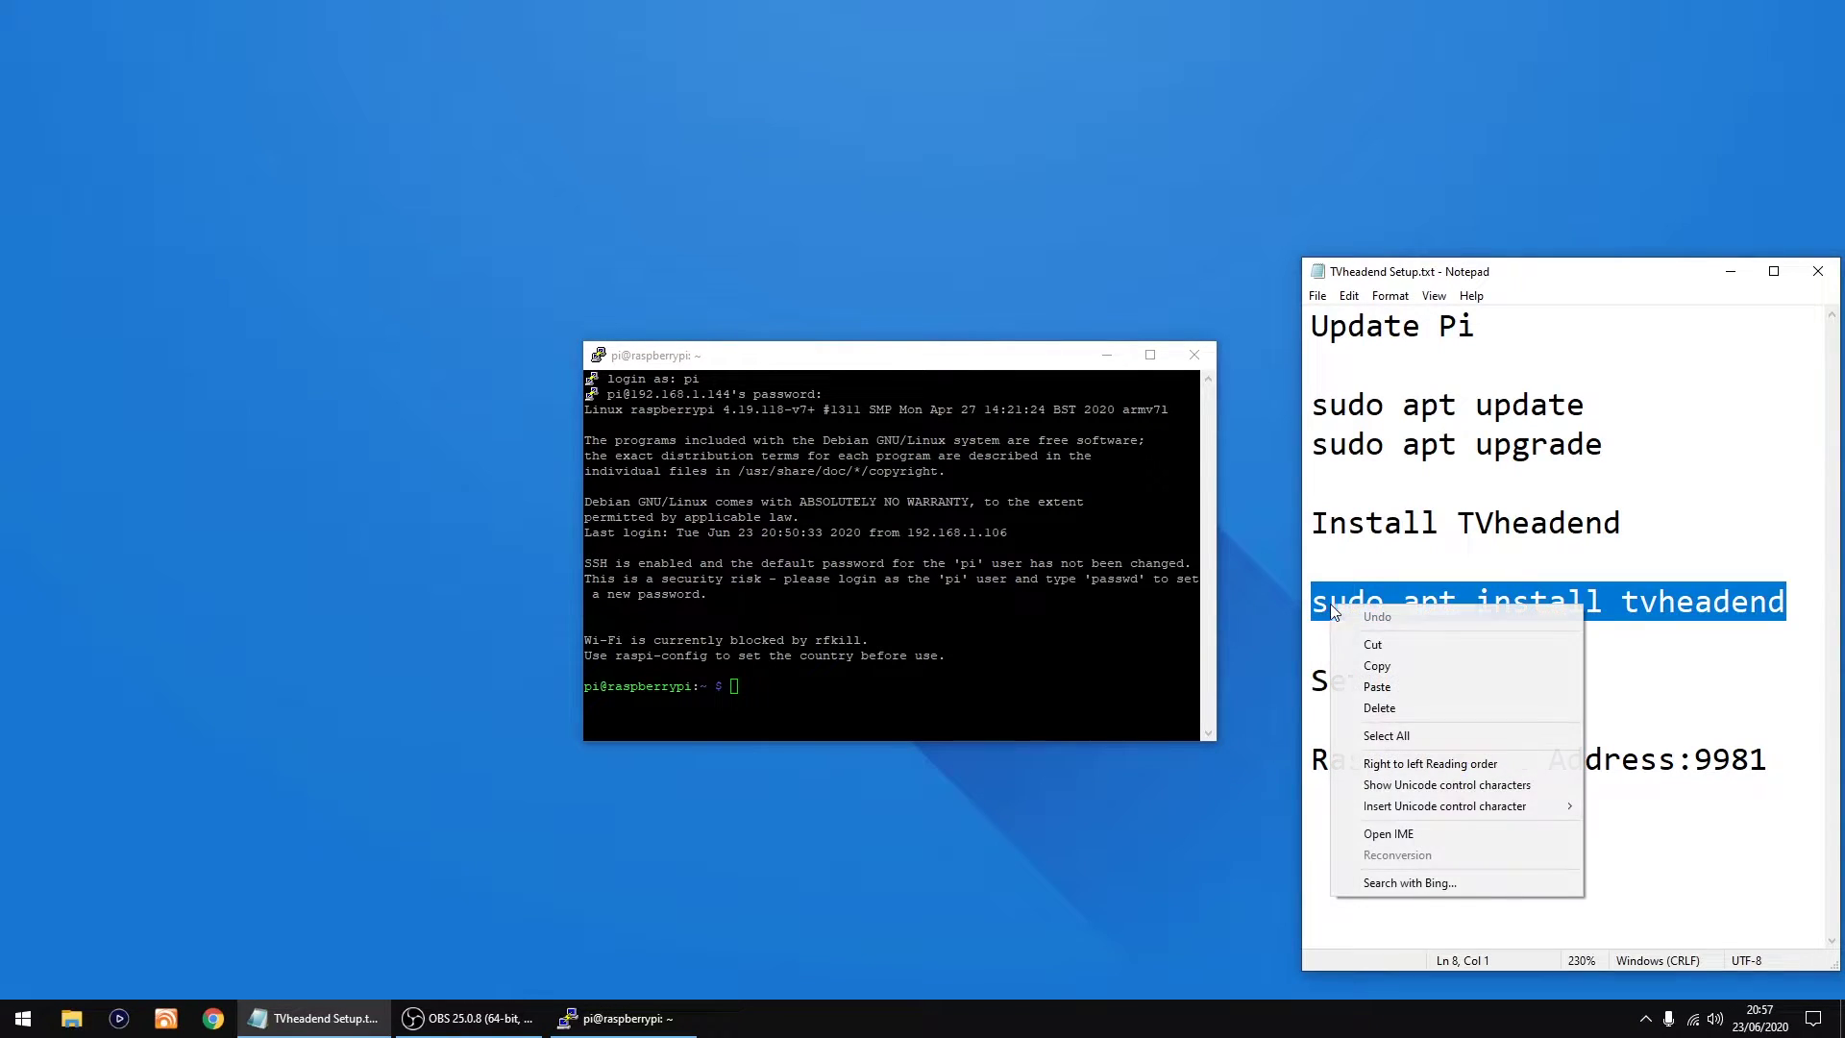
click(1399, 665)
Step: Run sudo apt install tvheadend in PuTTY and answer y to proceed
click(1076, 369)
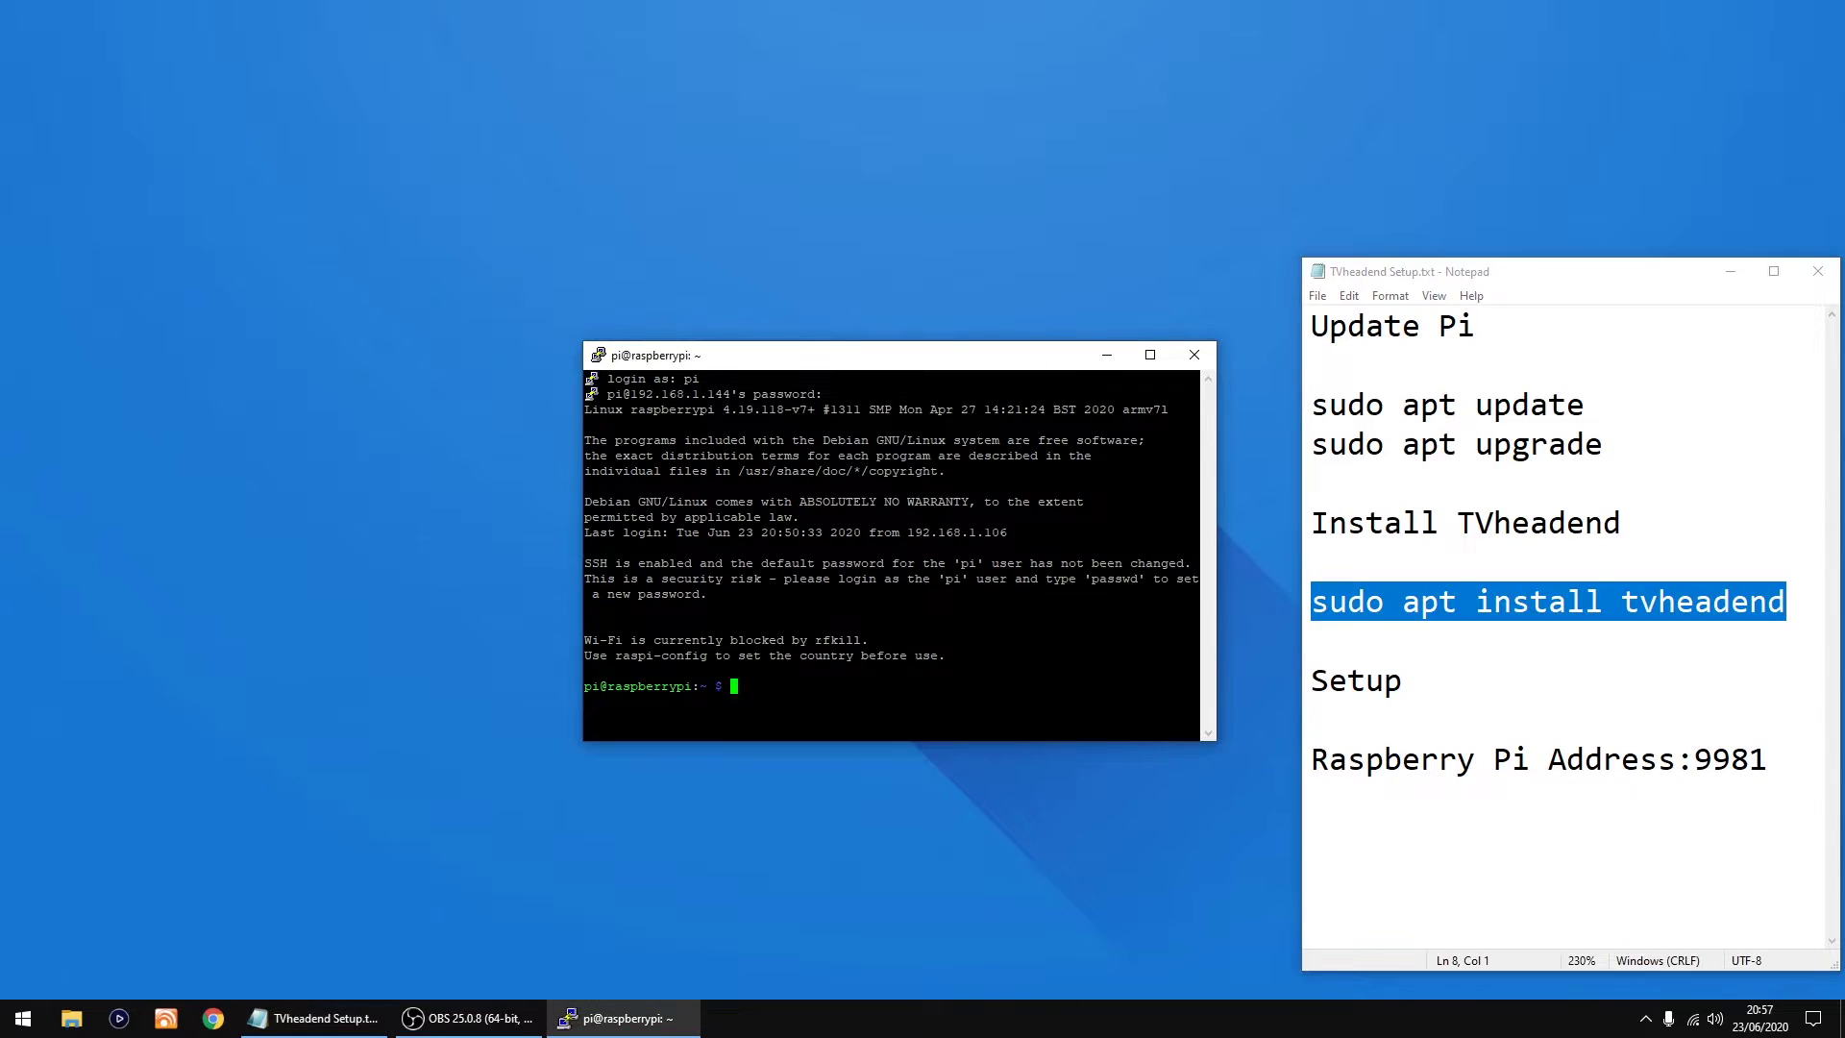
key(shift+Insert)
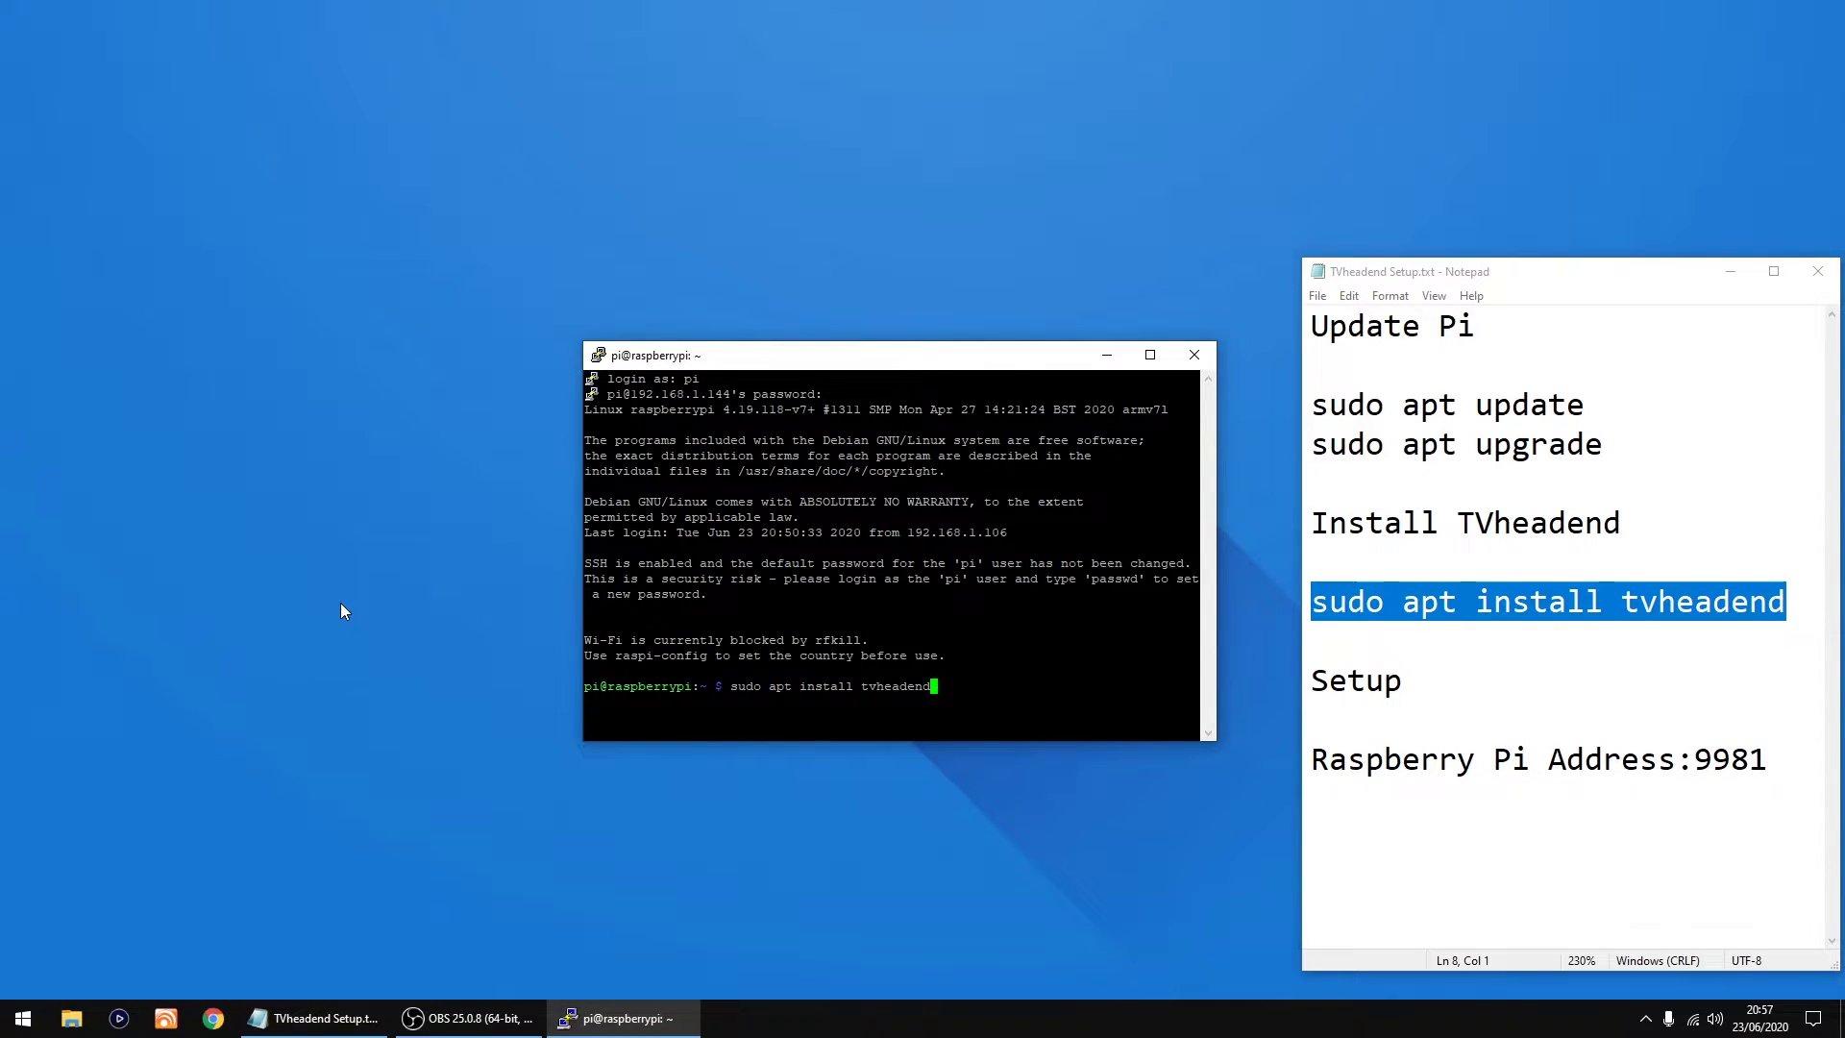
key(Return)
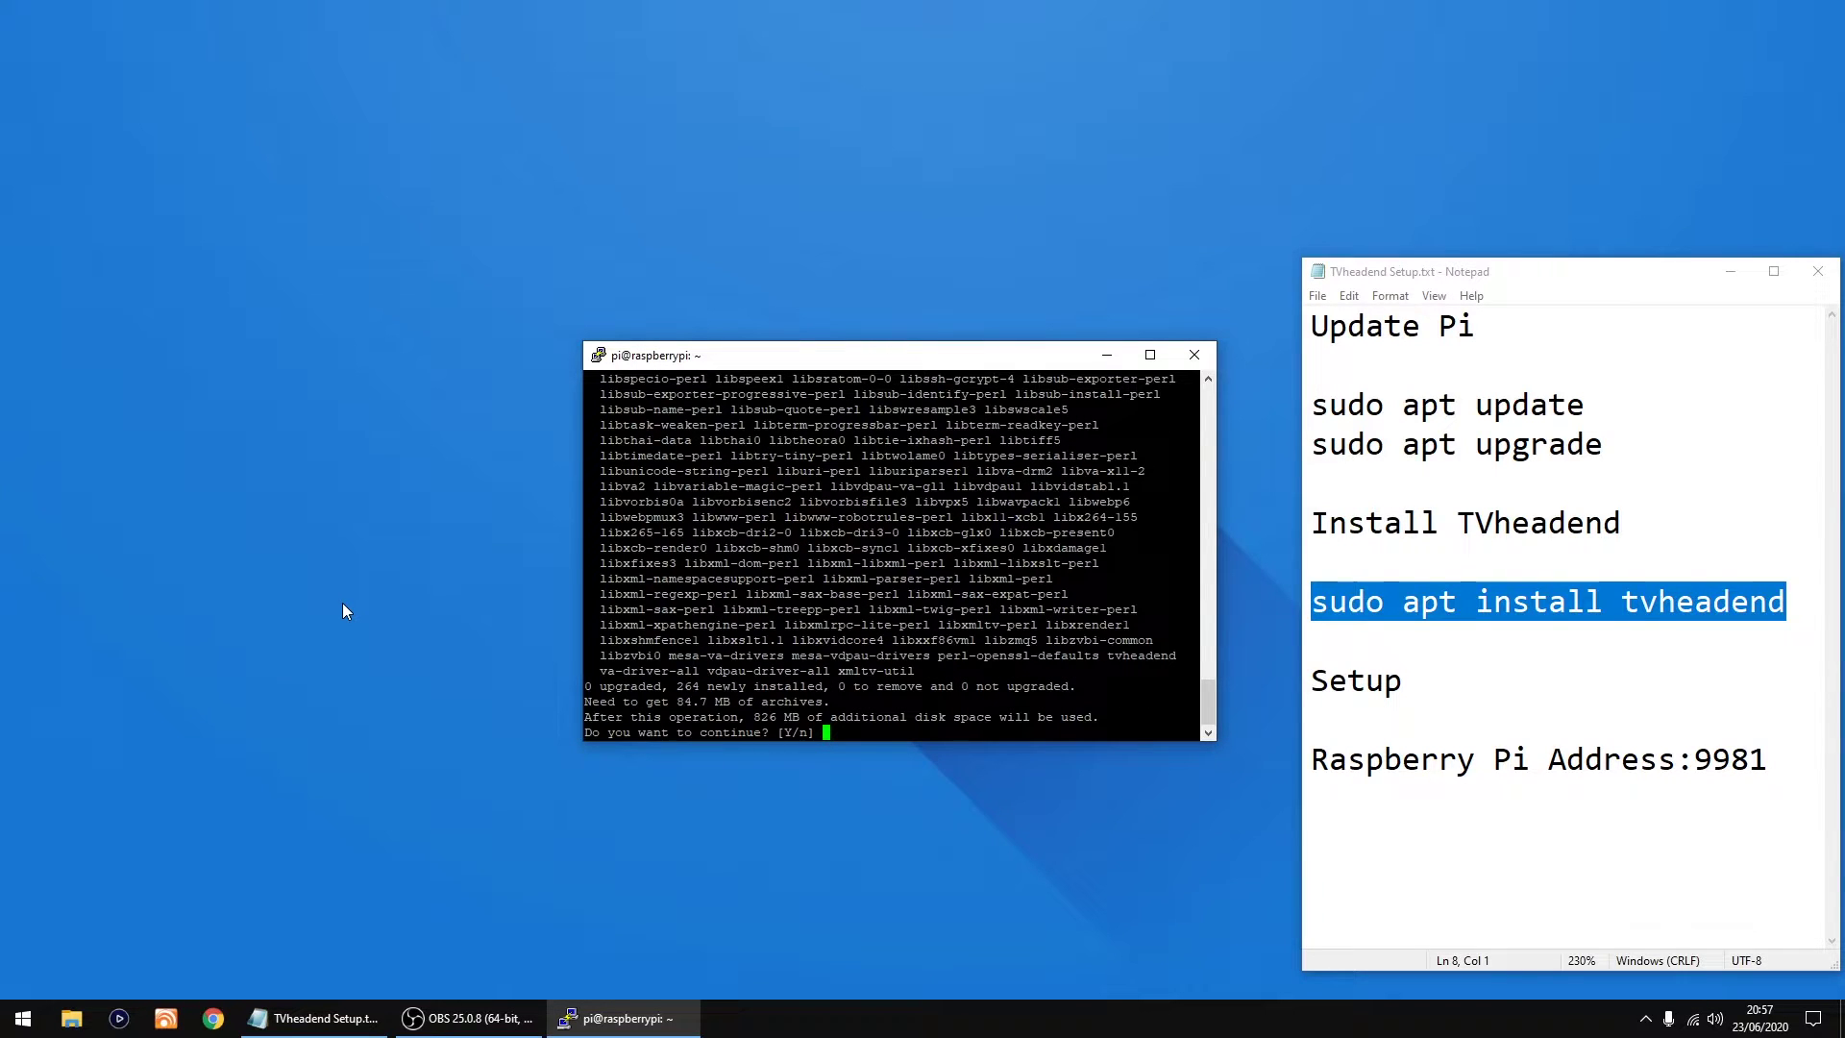
text(y)
key(Return)
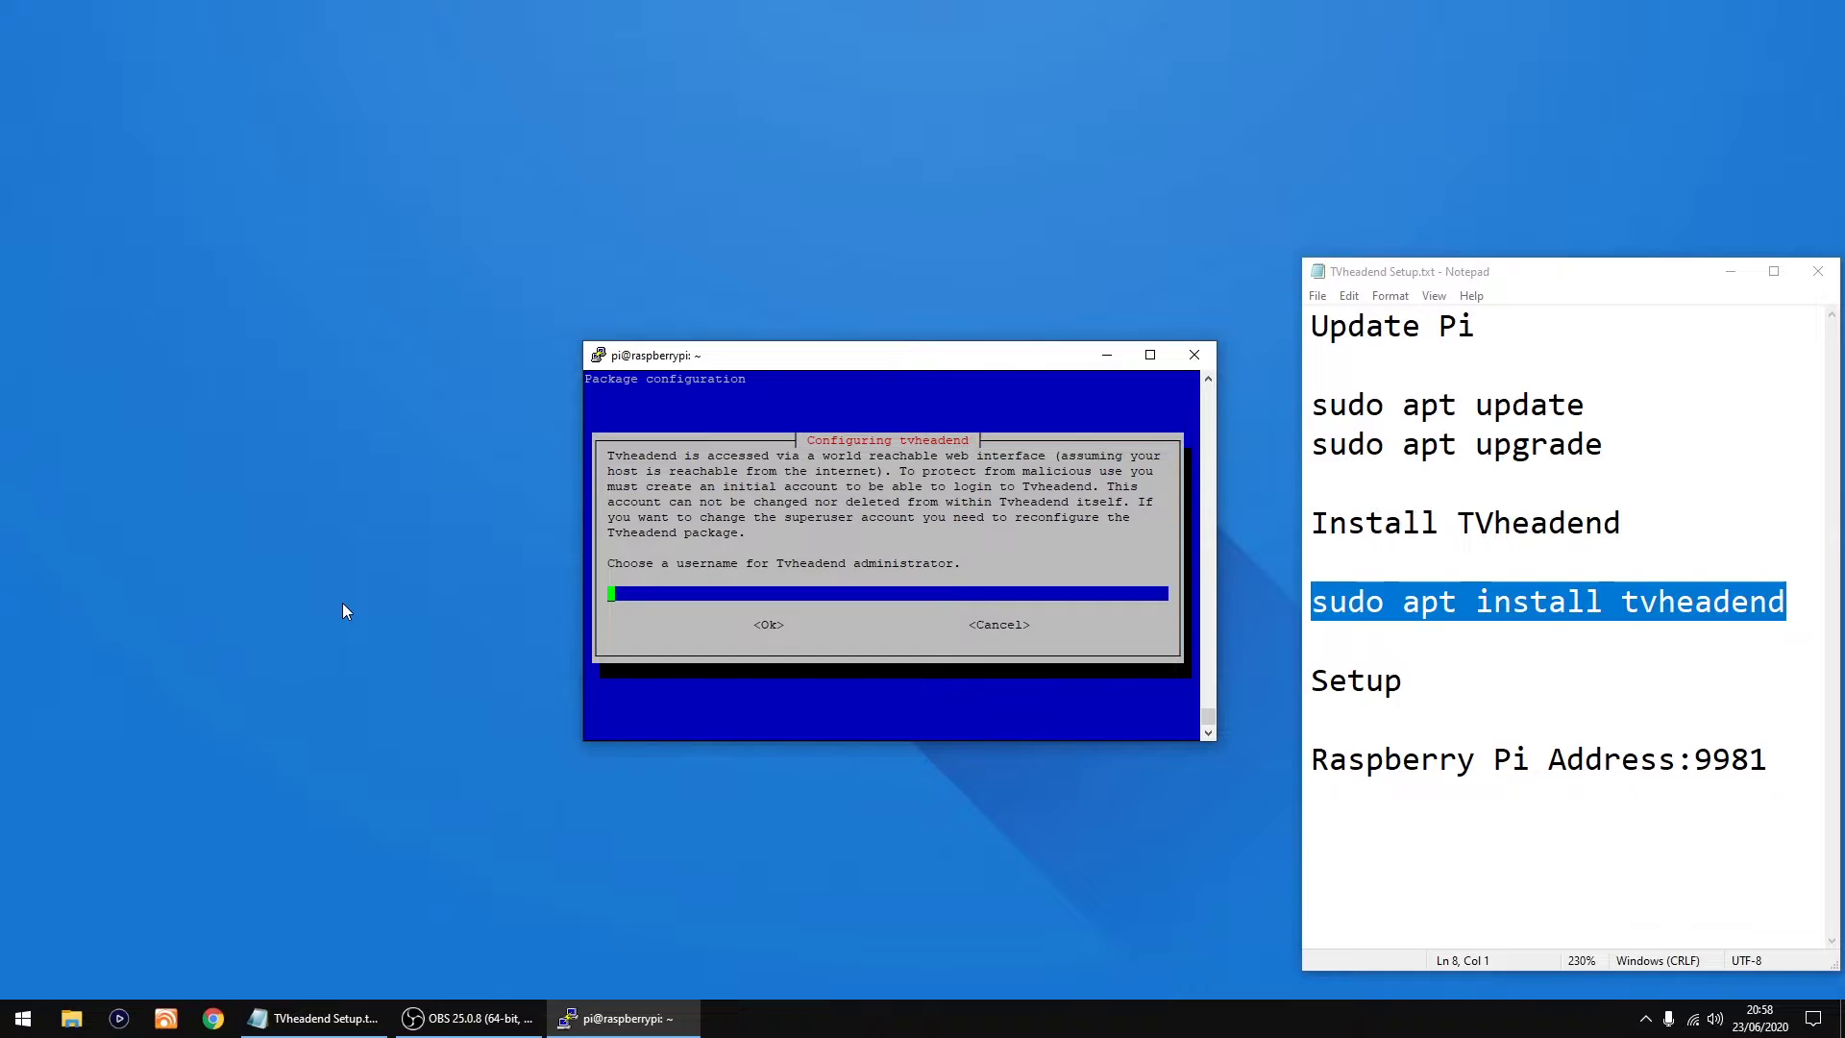
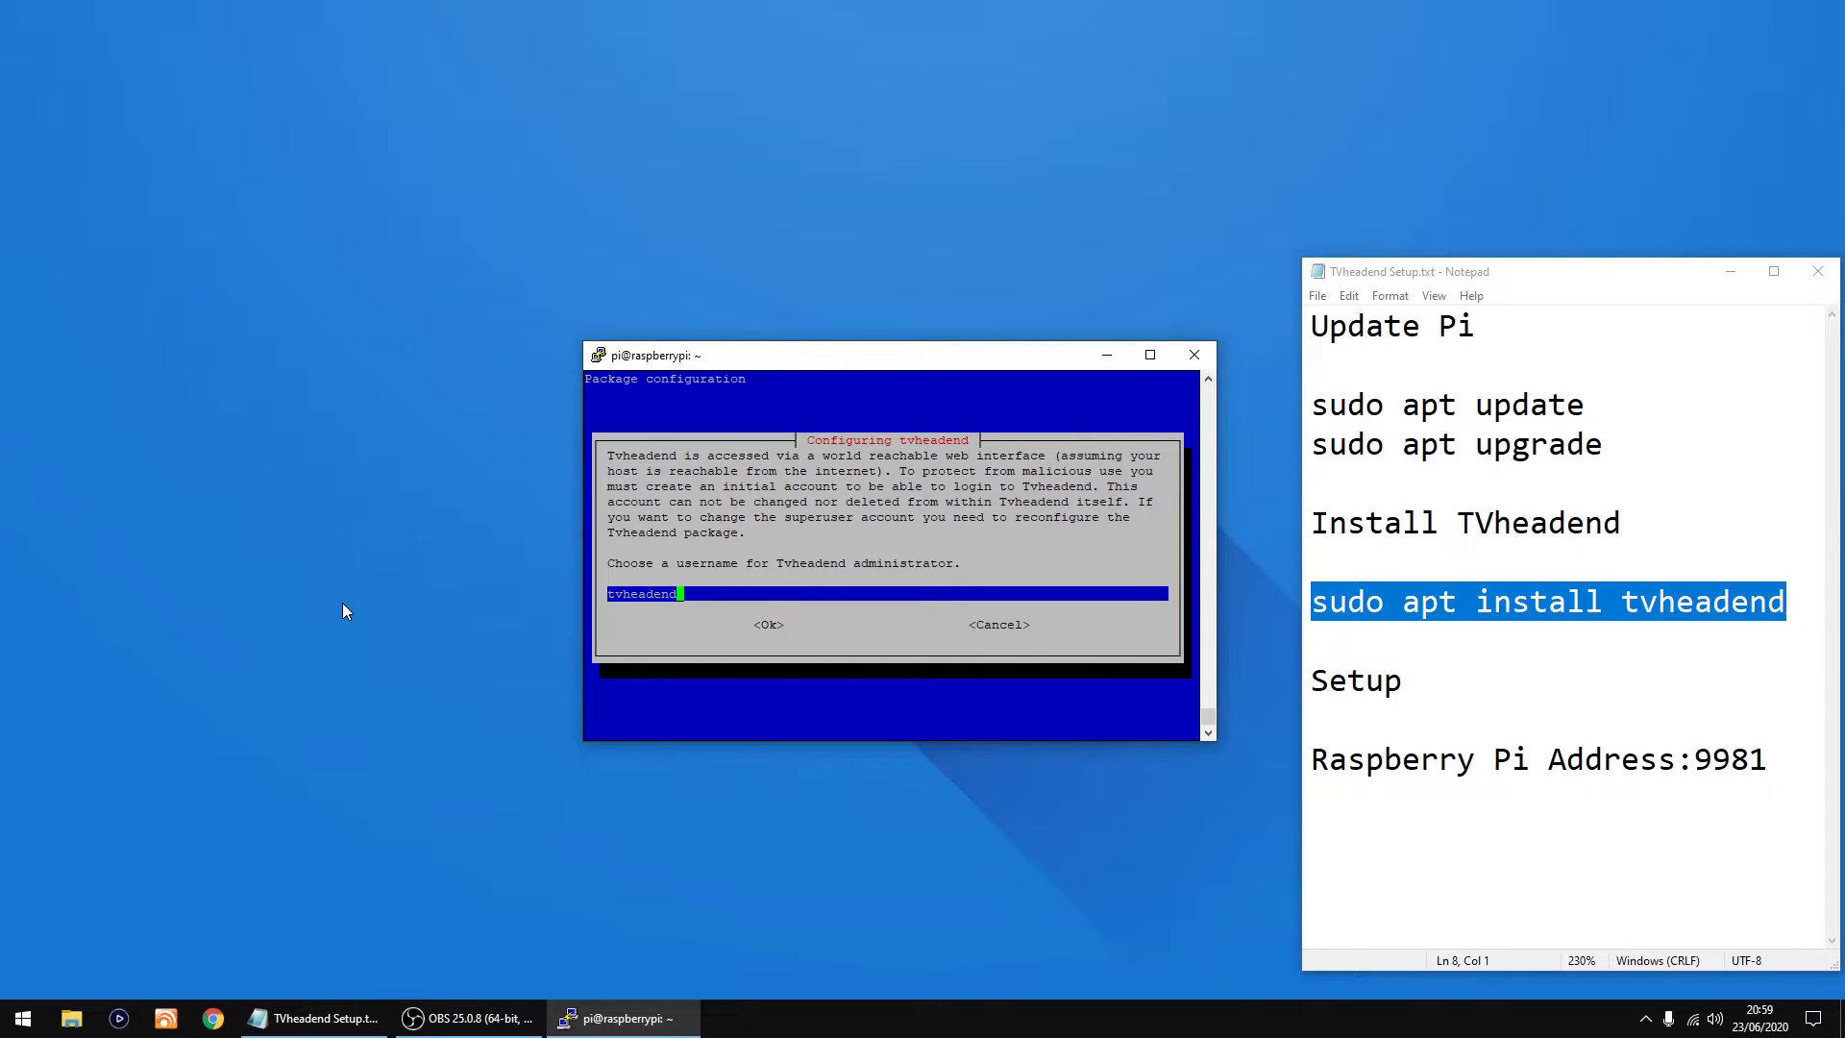
Step: Set the Tvheadend administrator username to tvheadend and enter the administrator password
key(Return)
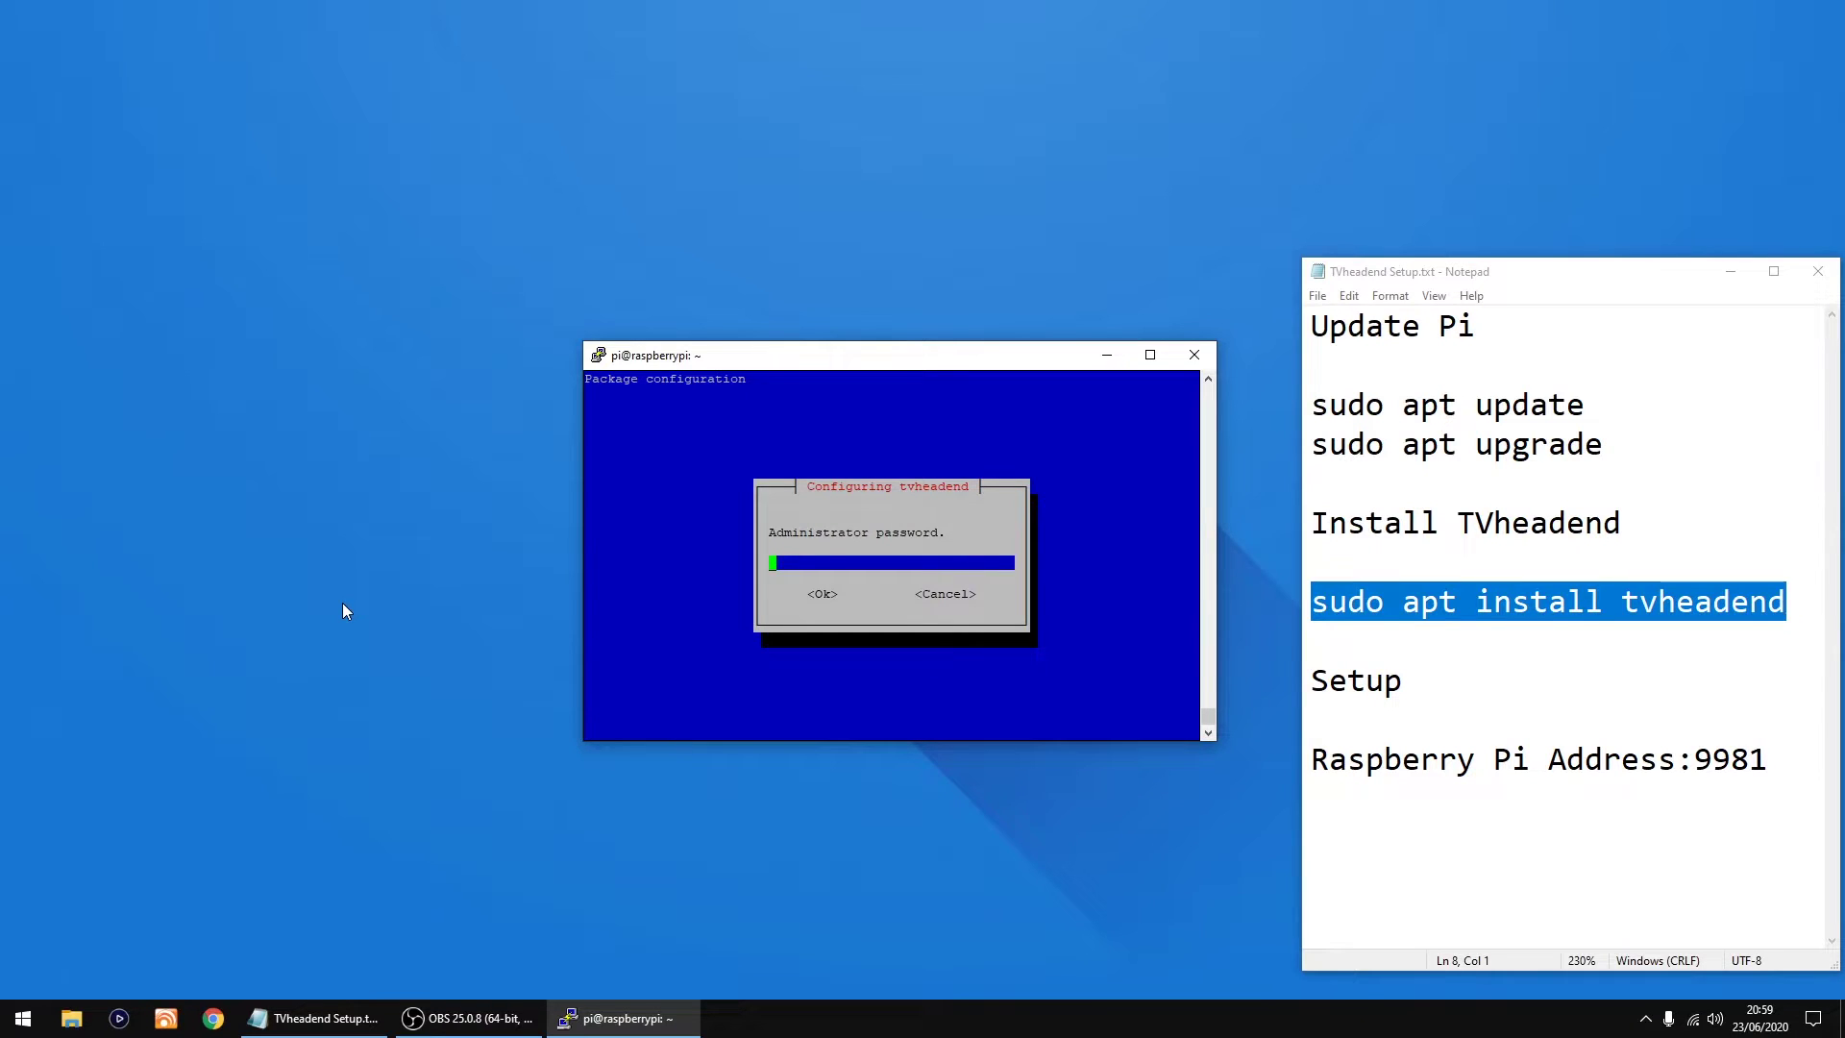
key(Return)
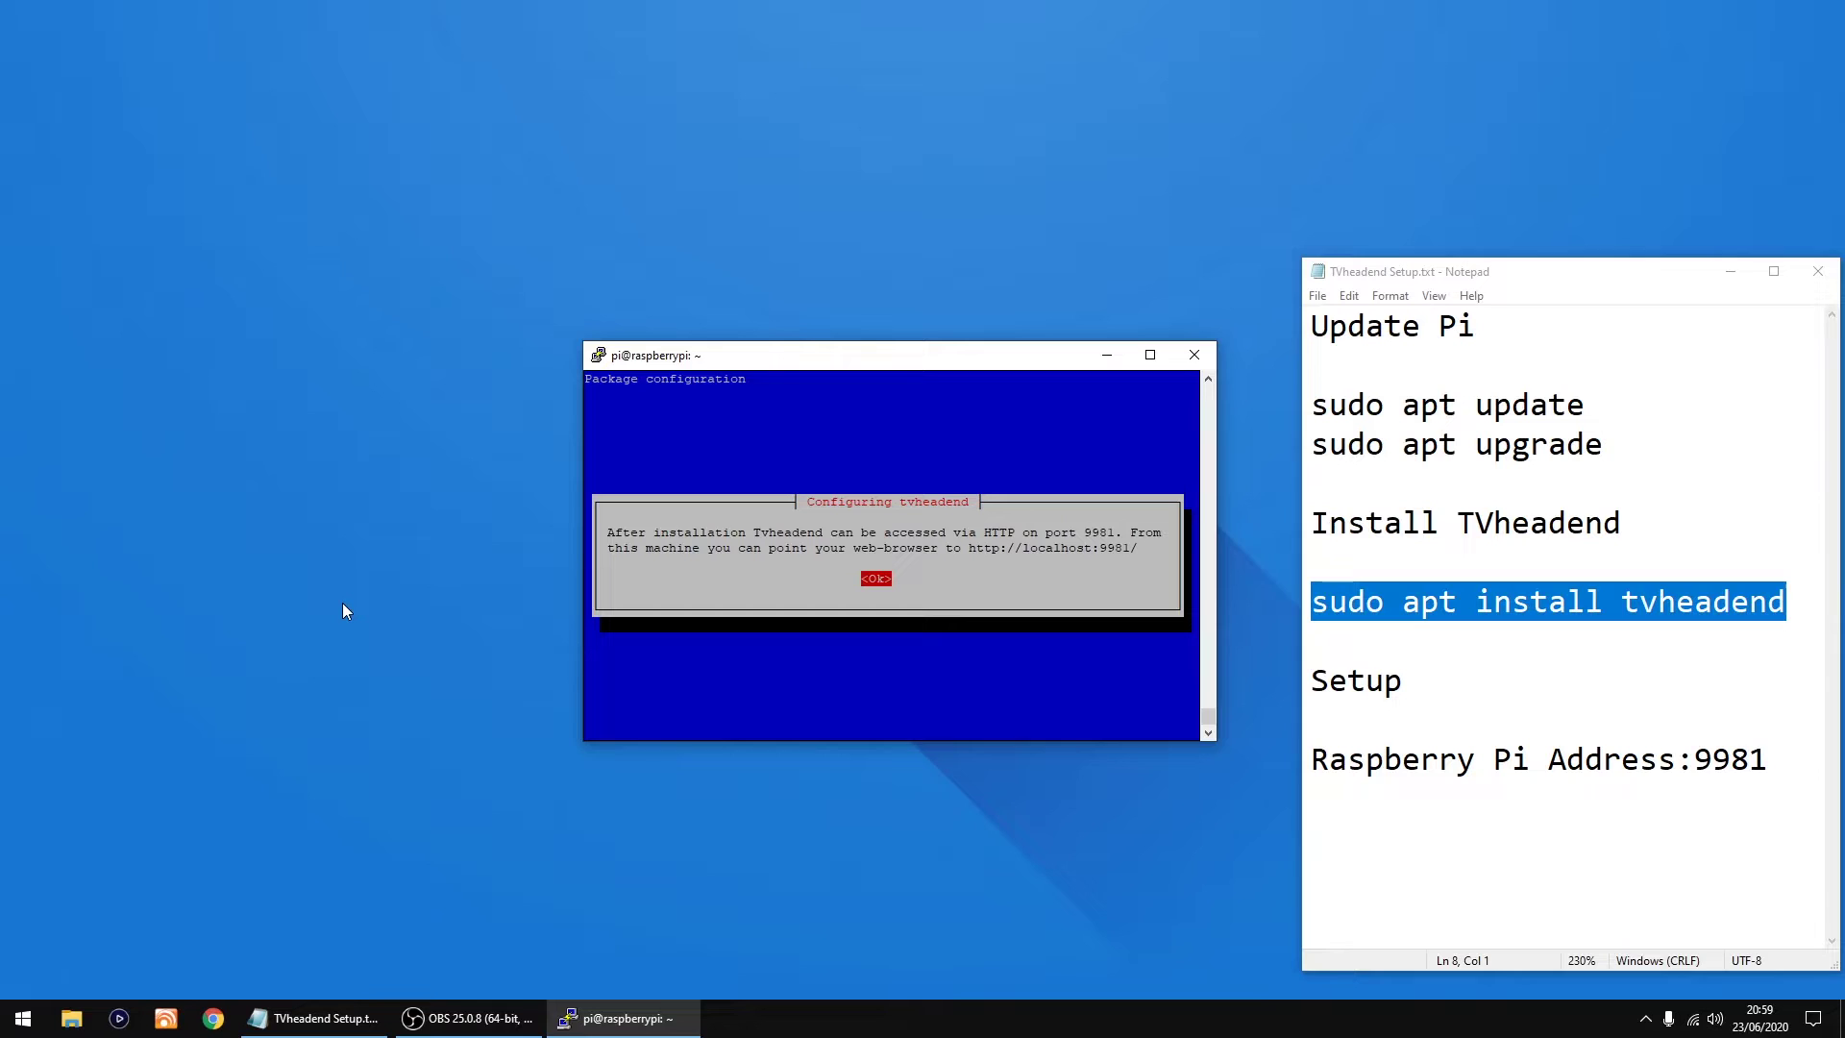
Step: Dismiss the port 9981 notice, let the install finish, then close PuTTY and confirm
key(Return)
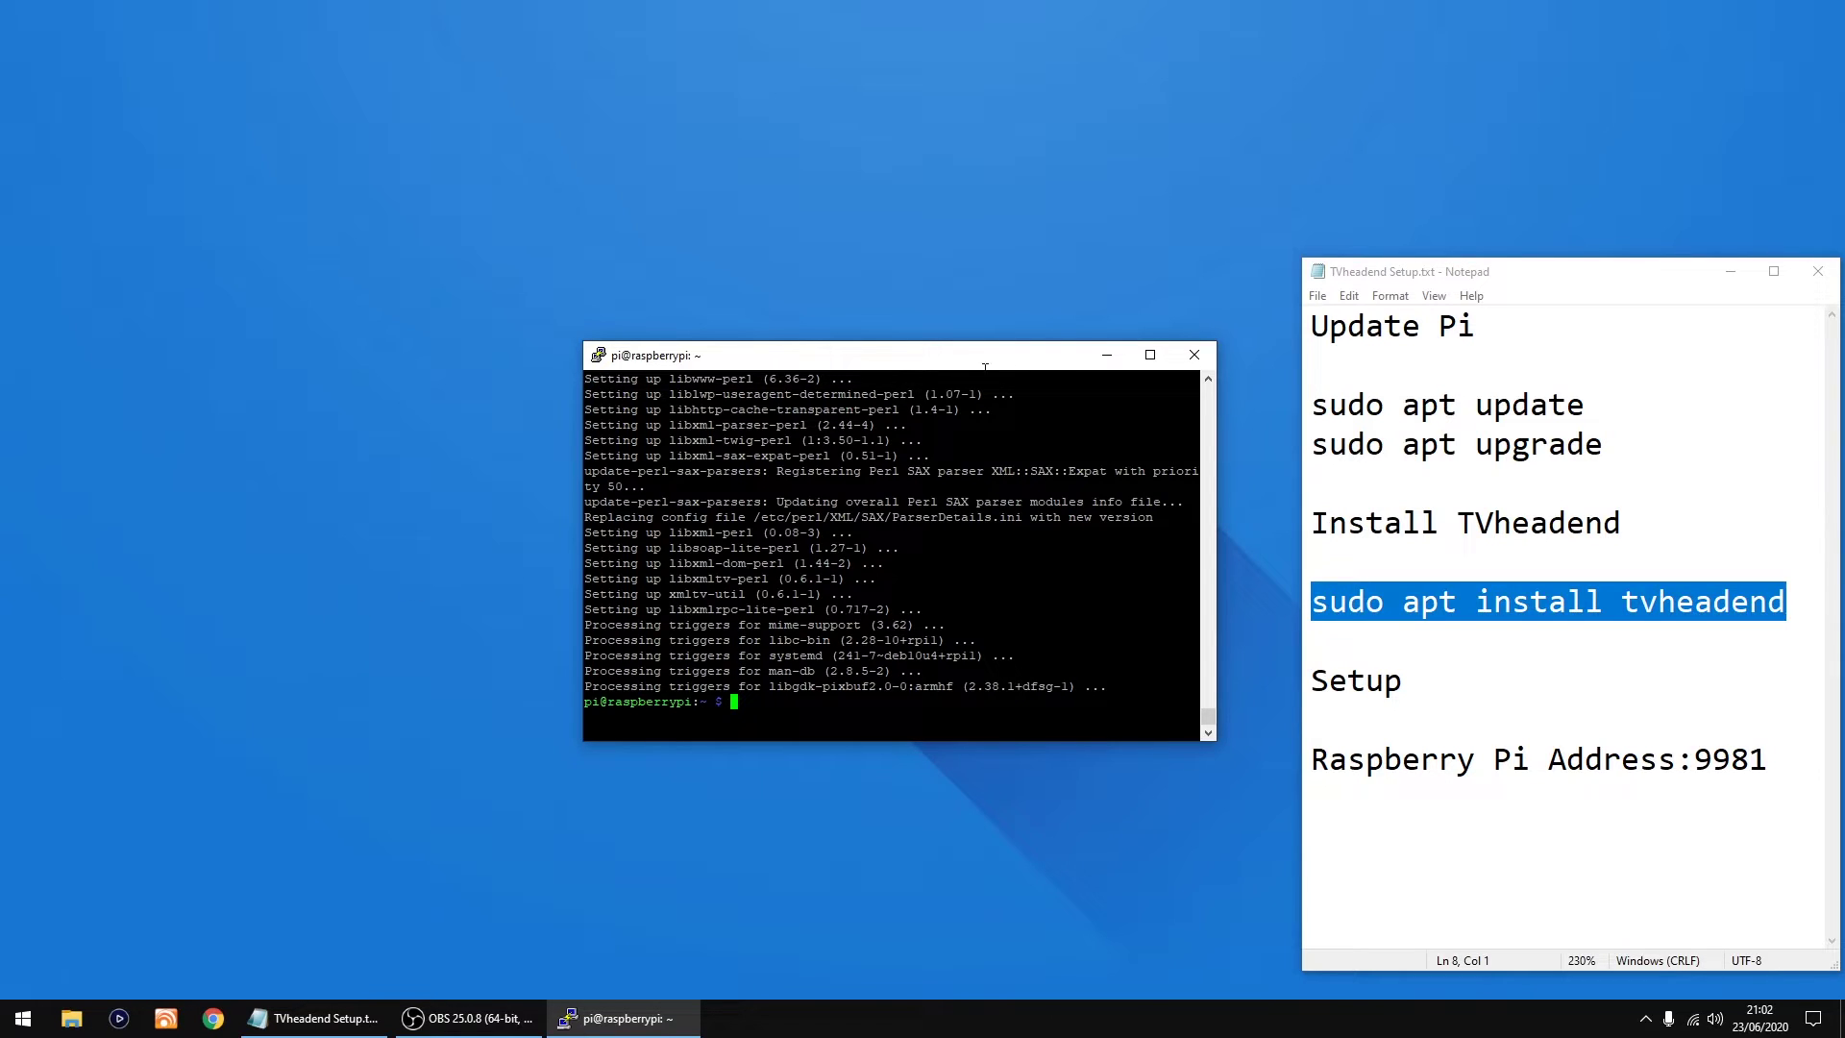
click(1196, 360)
click(970, 581)
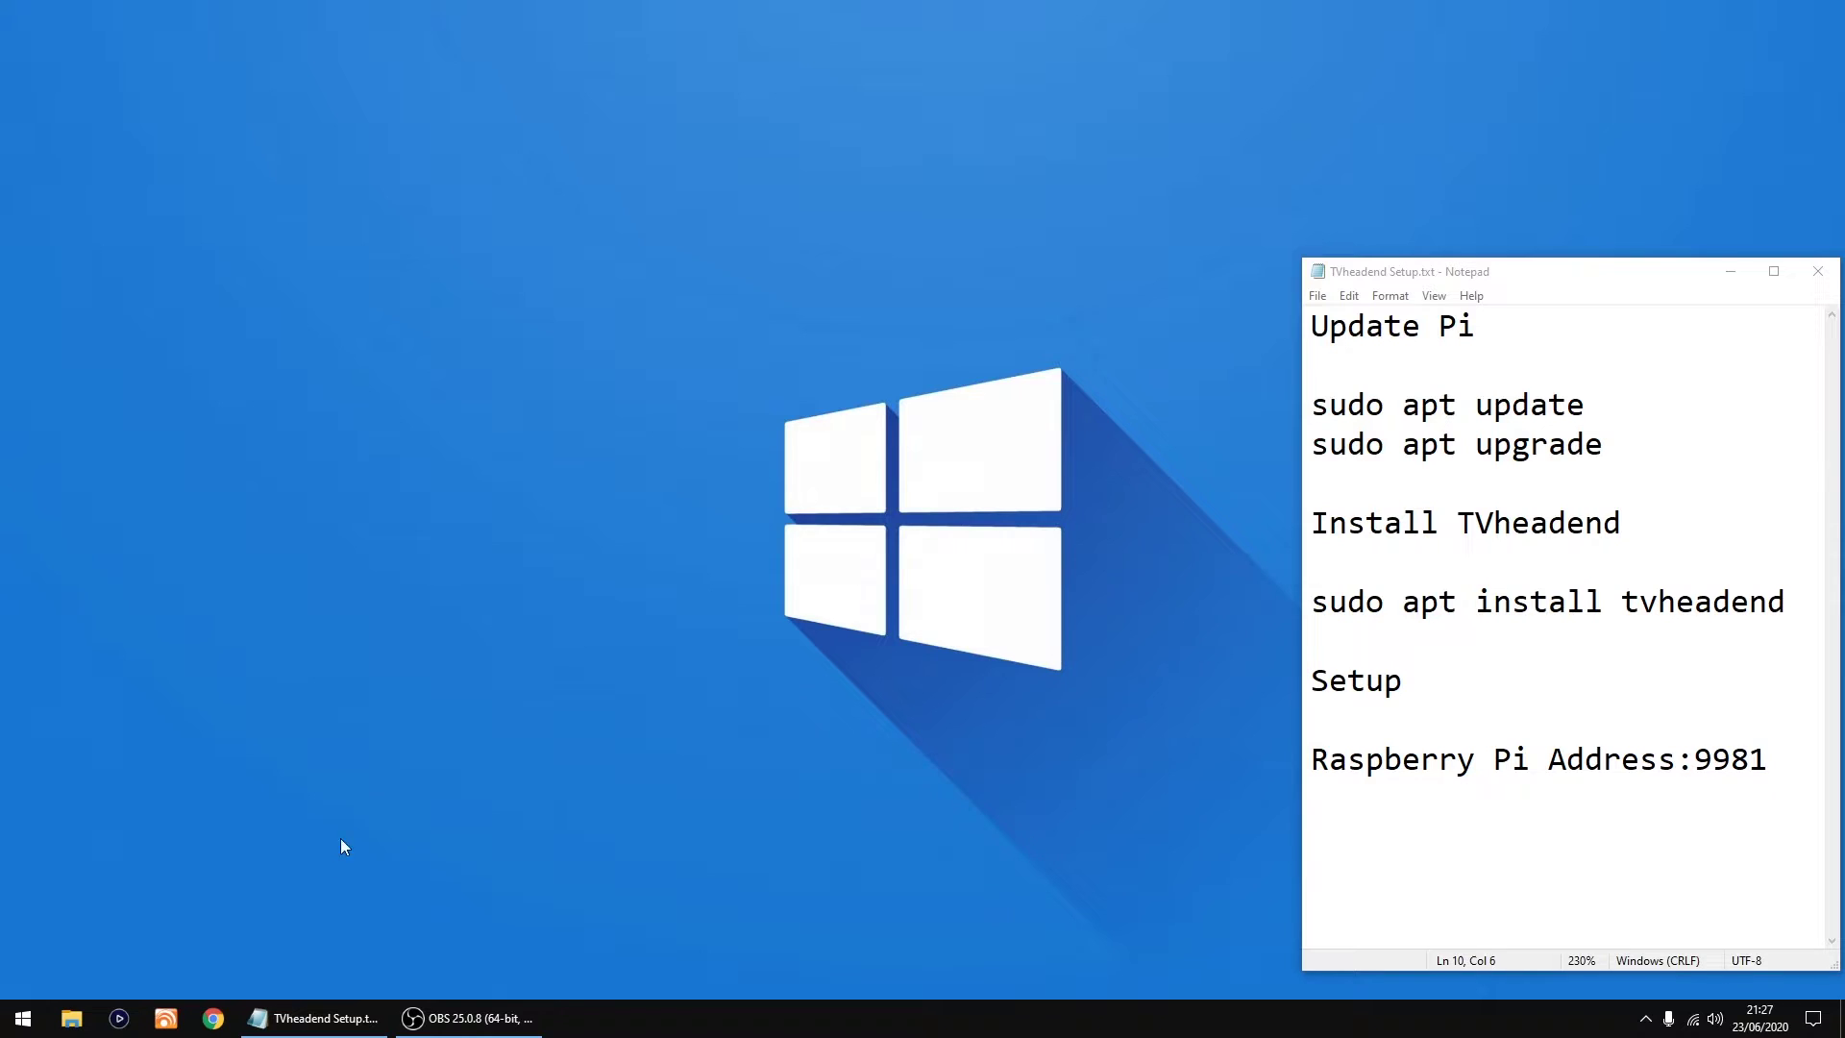
Step: Open 192.168.1.144:9981 in Chrome
click(213, 1018)
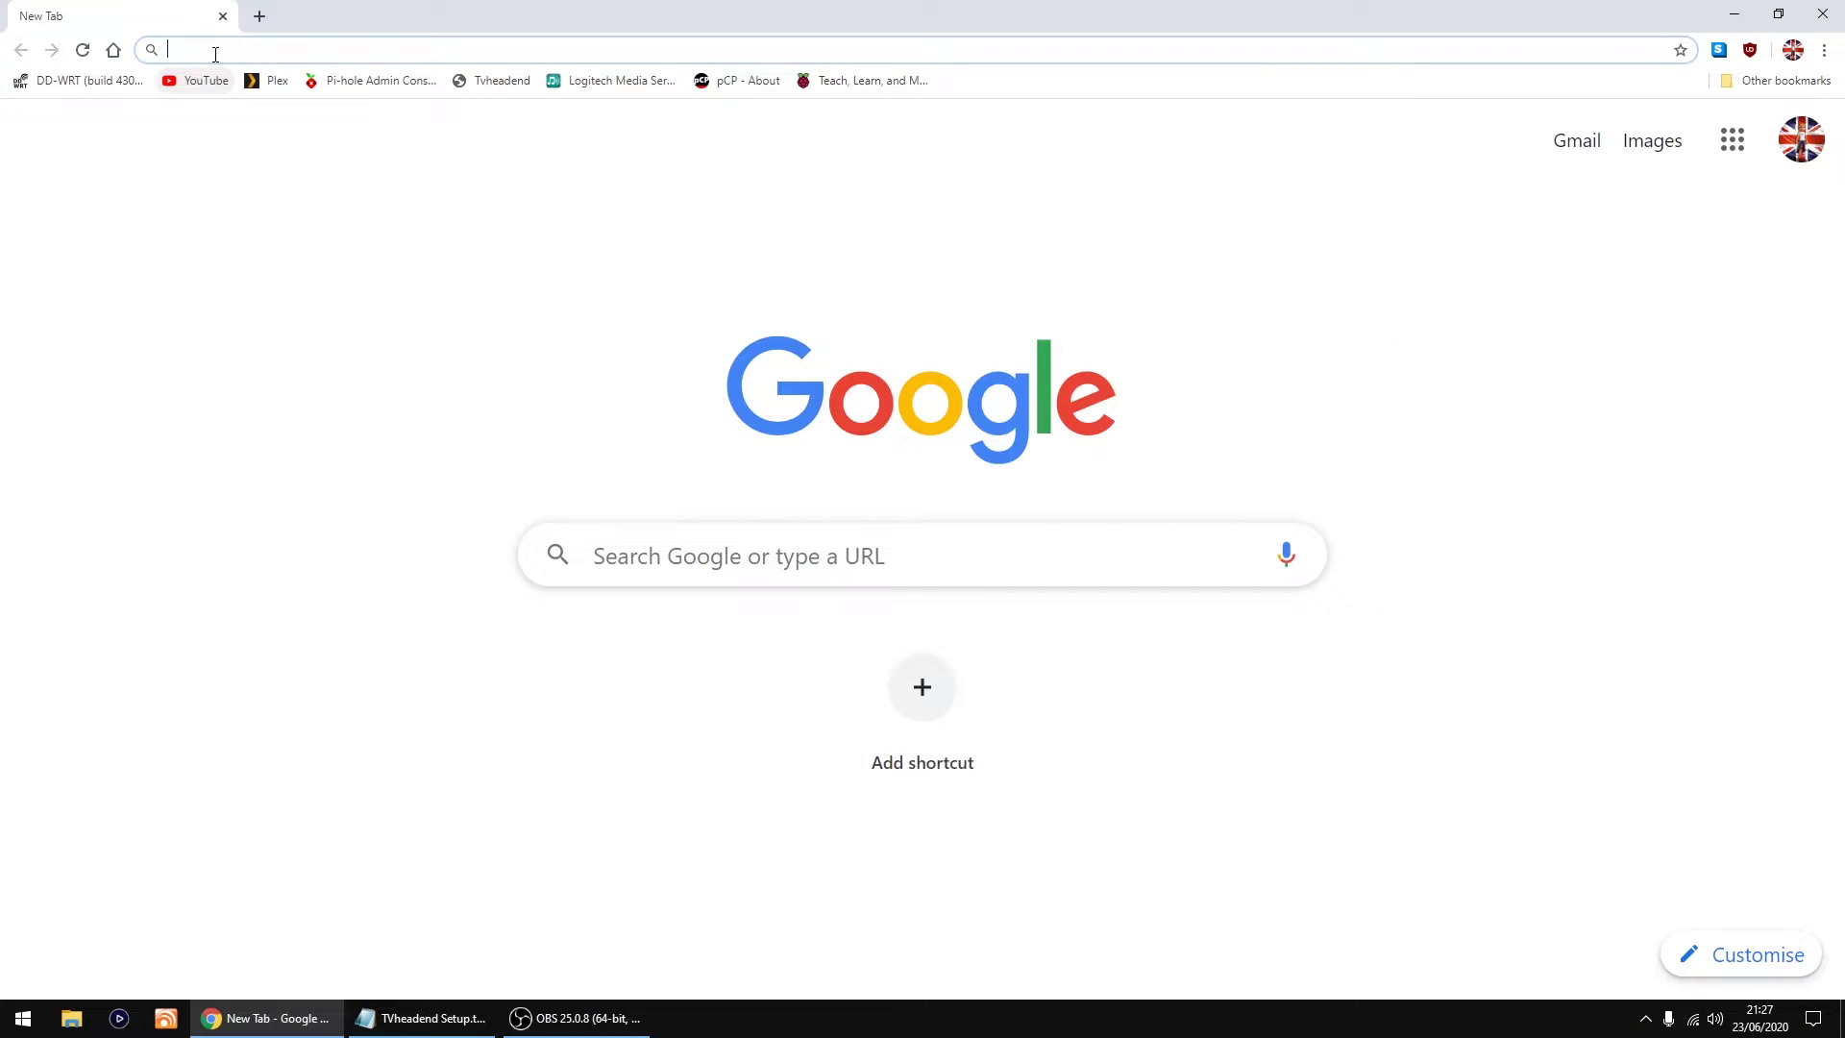
click(216, 53)
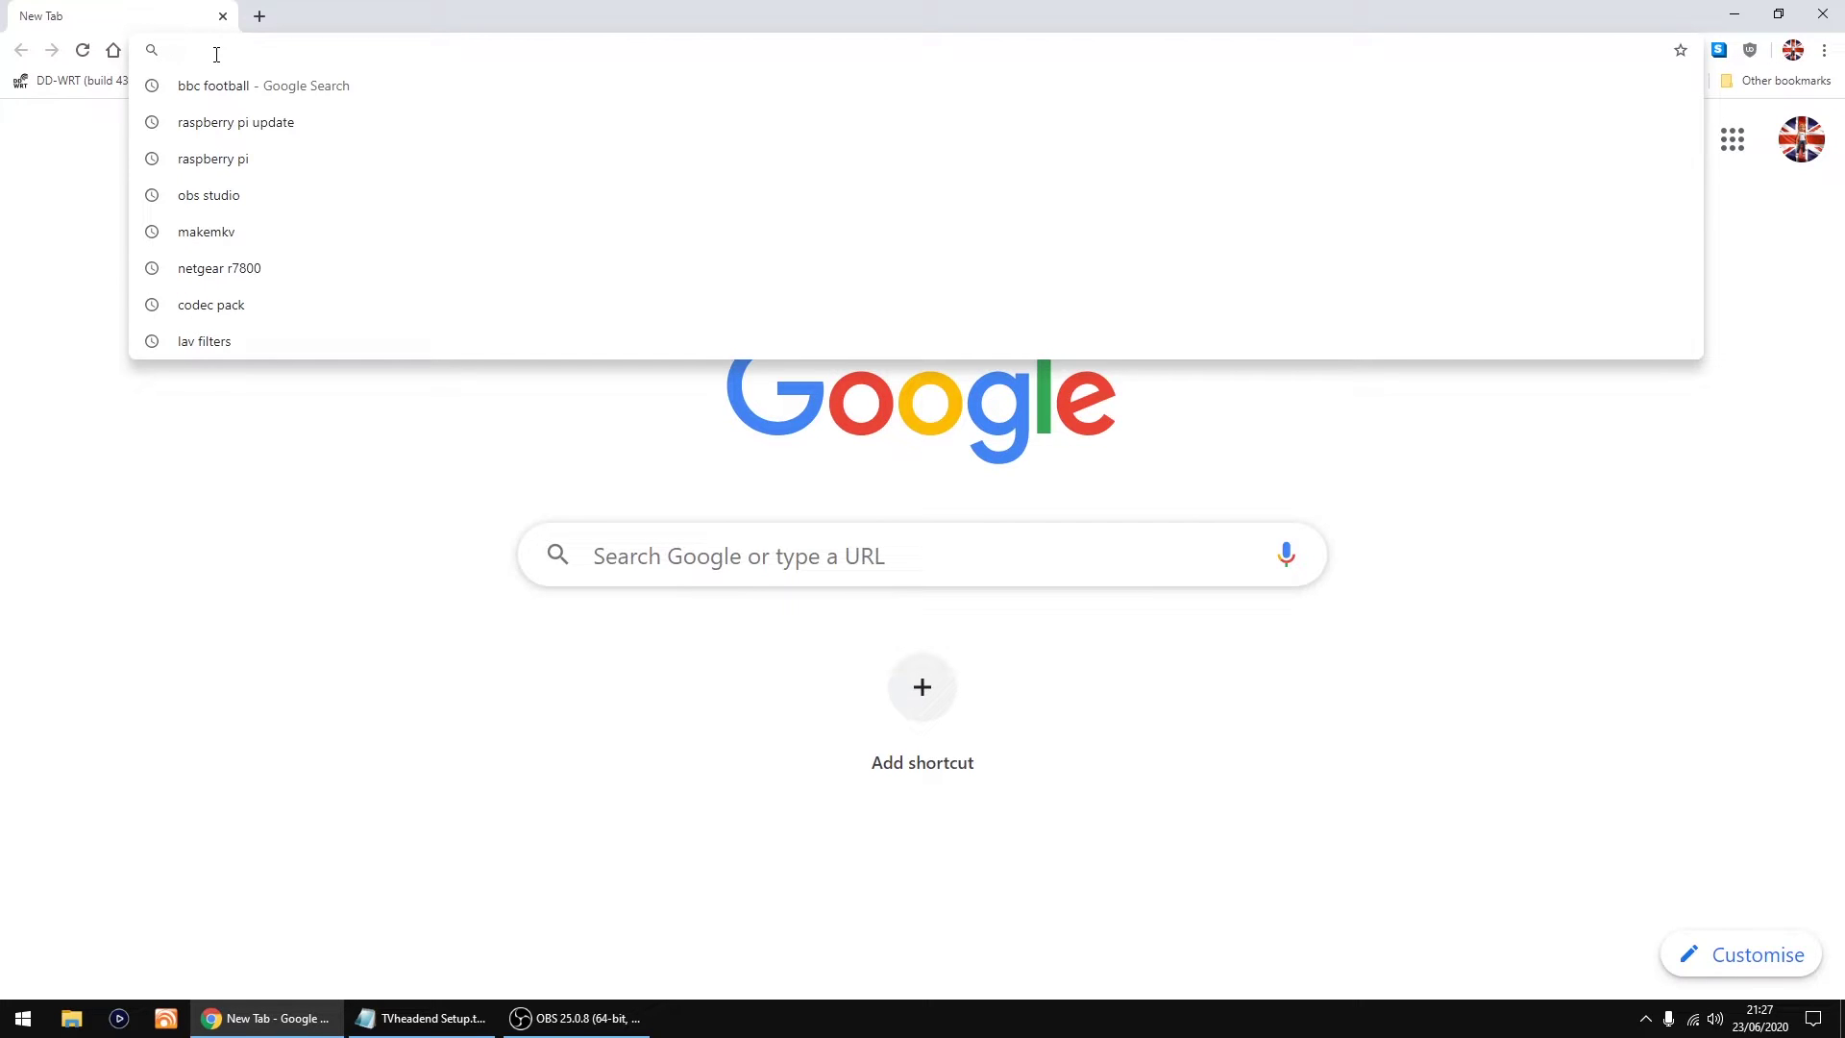
text(192.168)
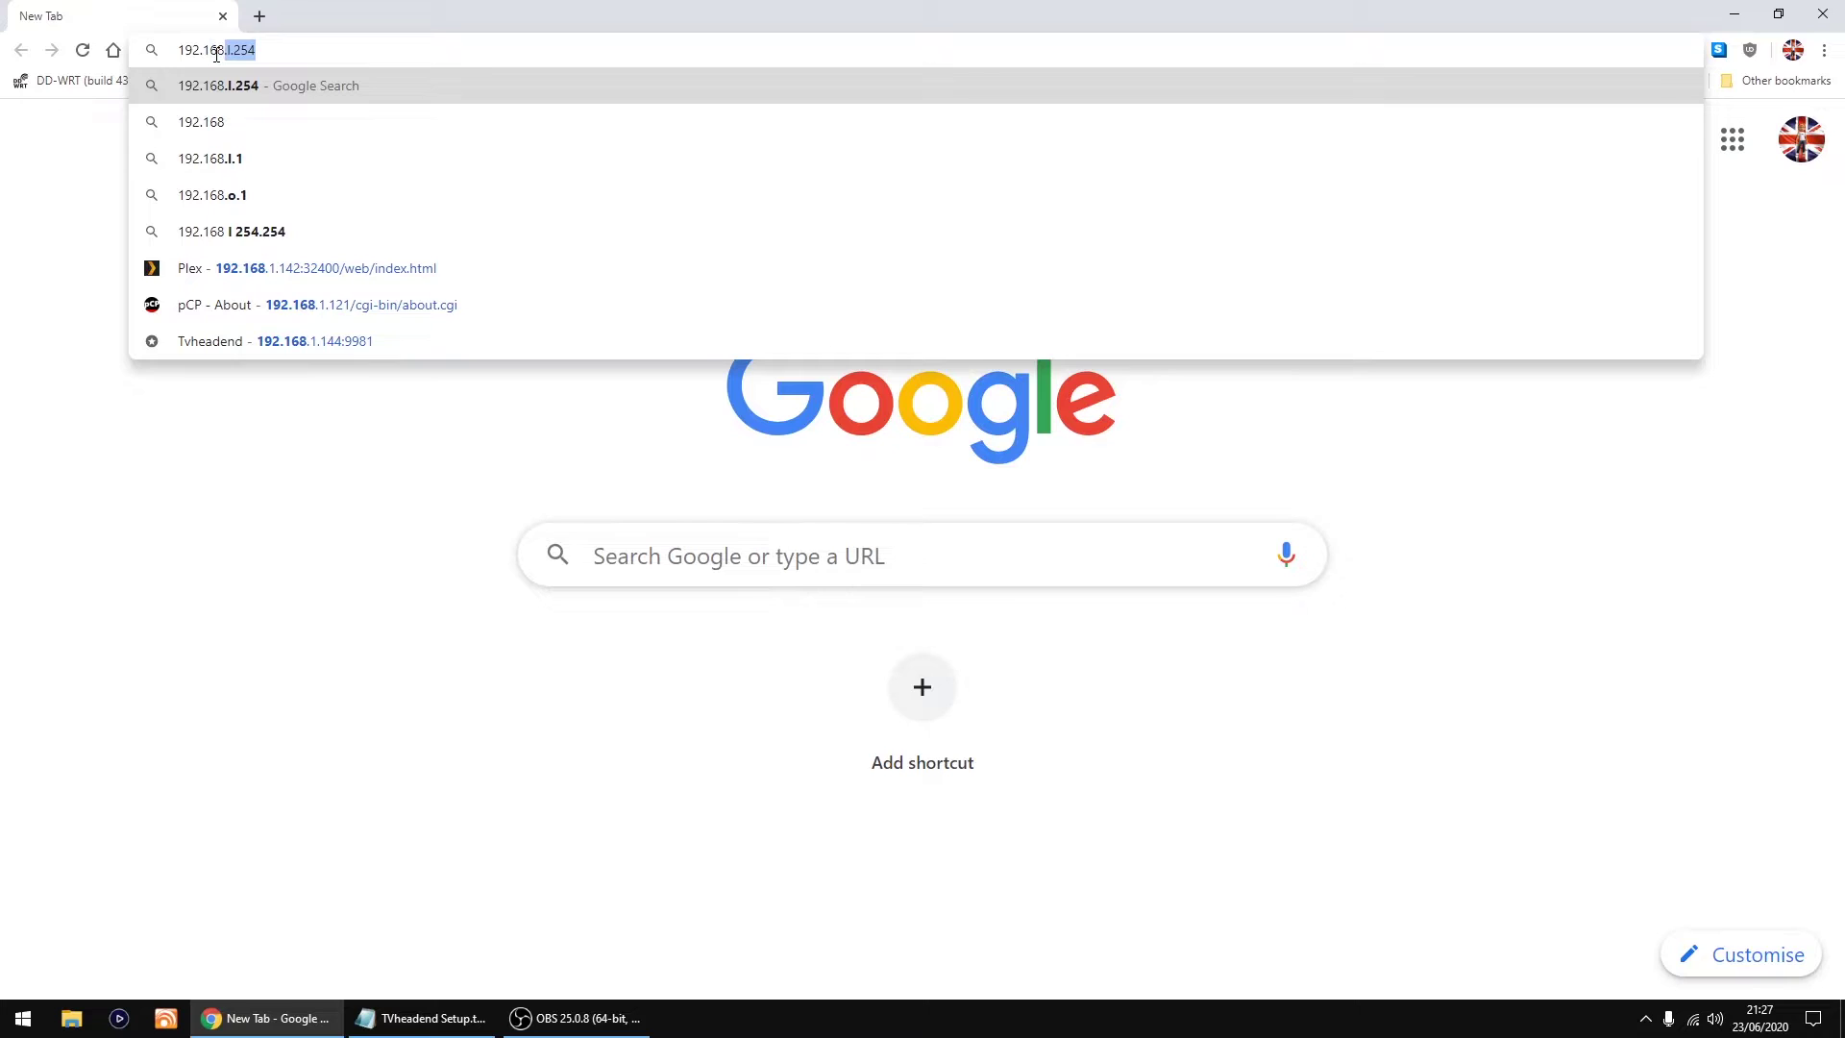
text(.1.144)
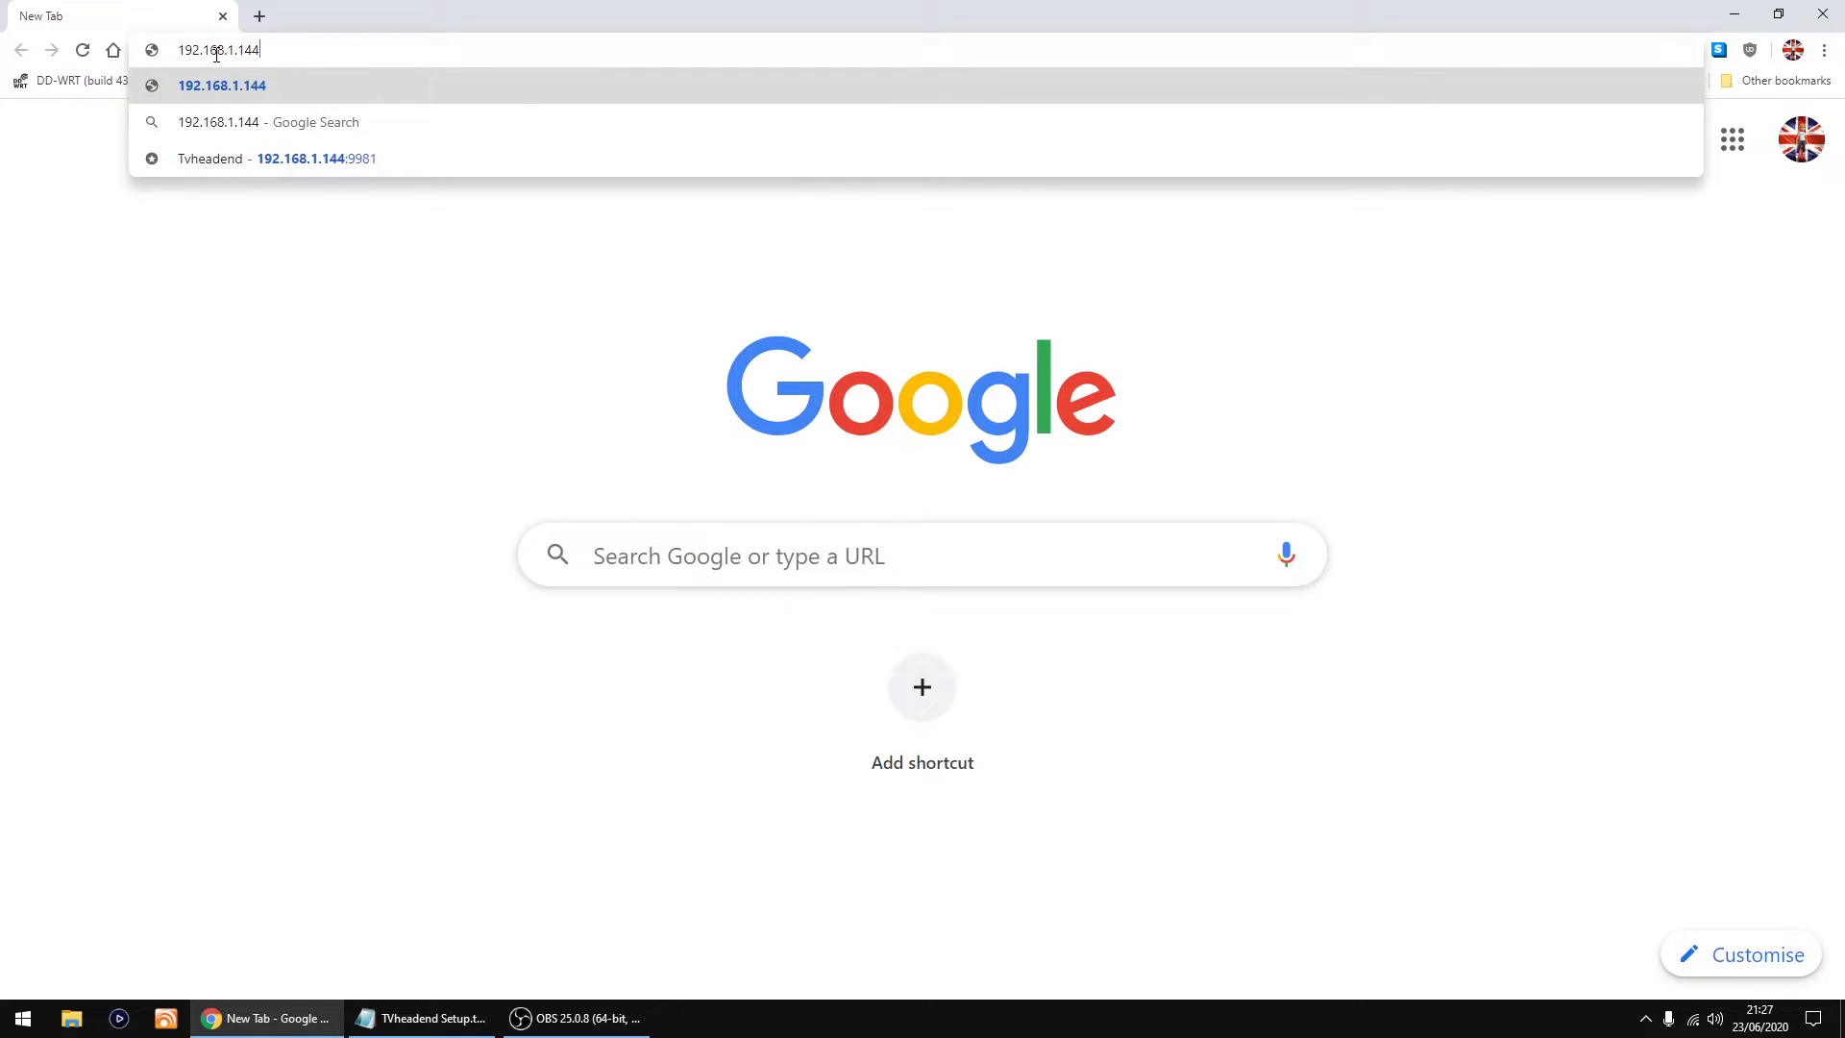
text(:99)
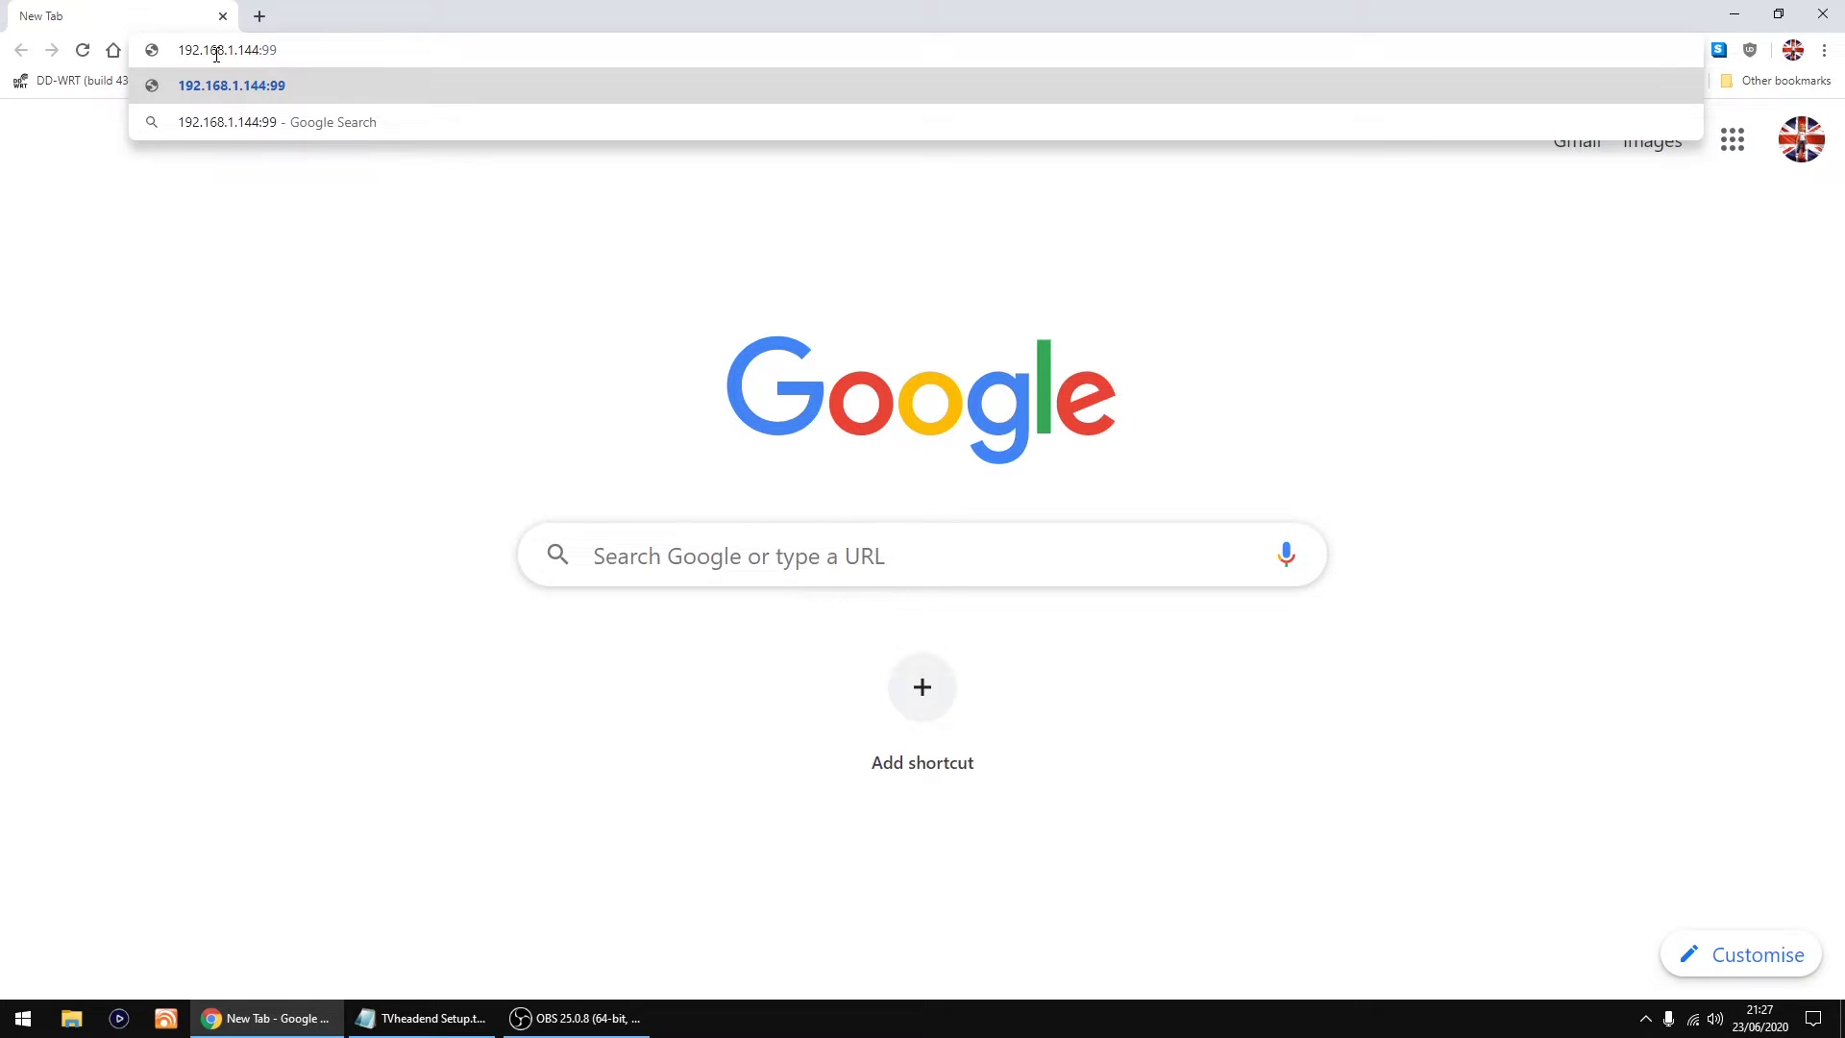
text(81)
click(334, 84)
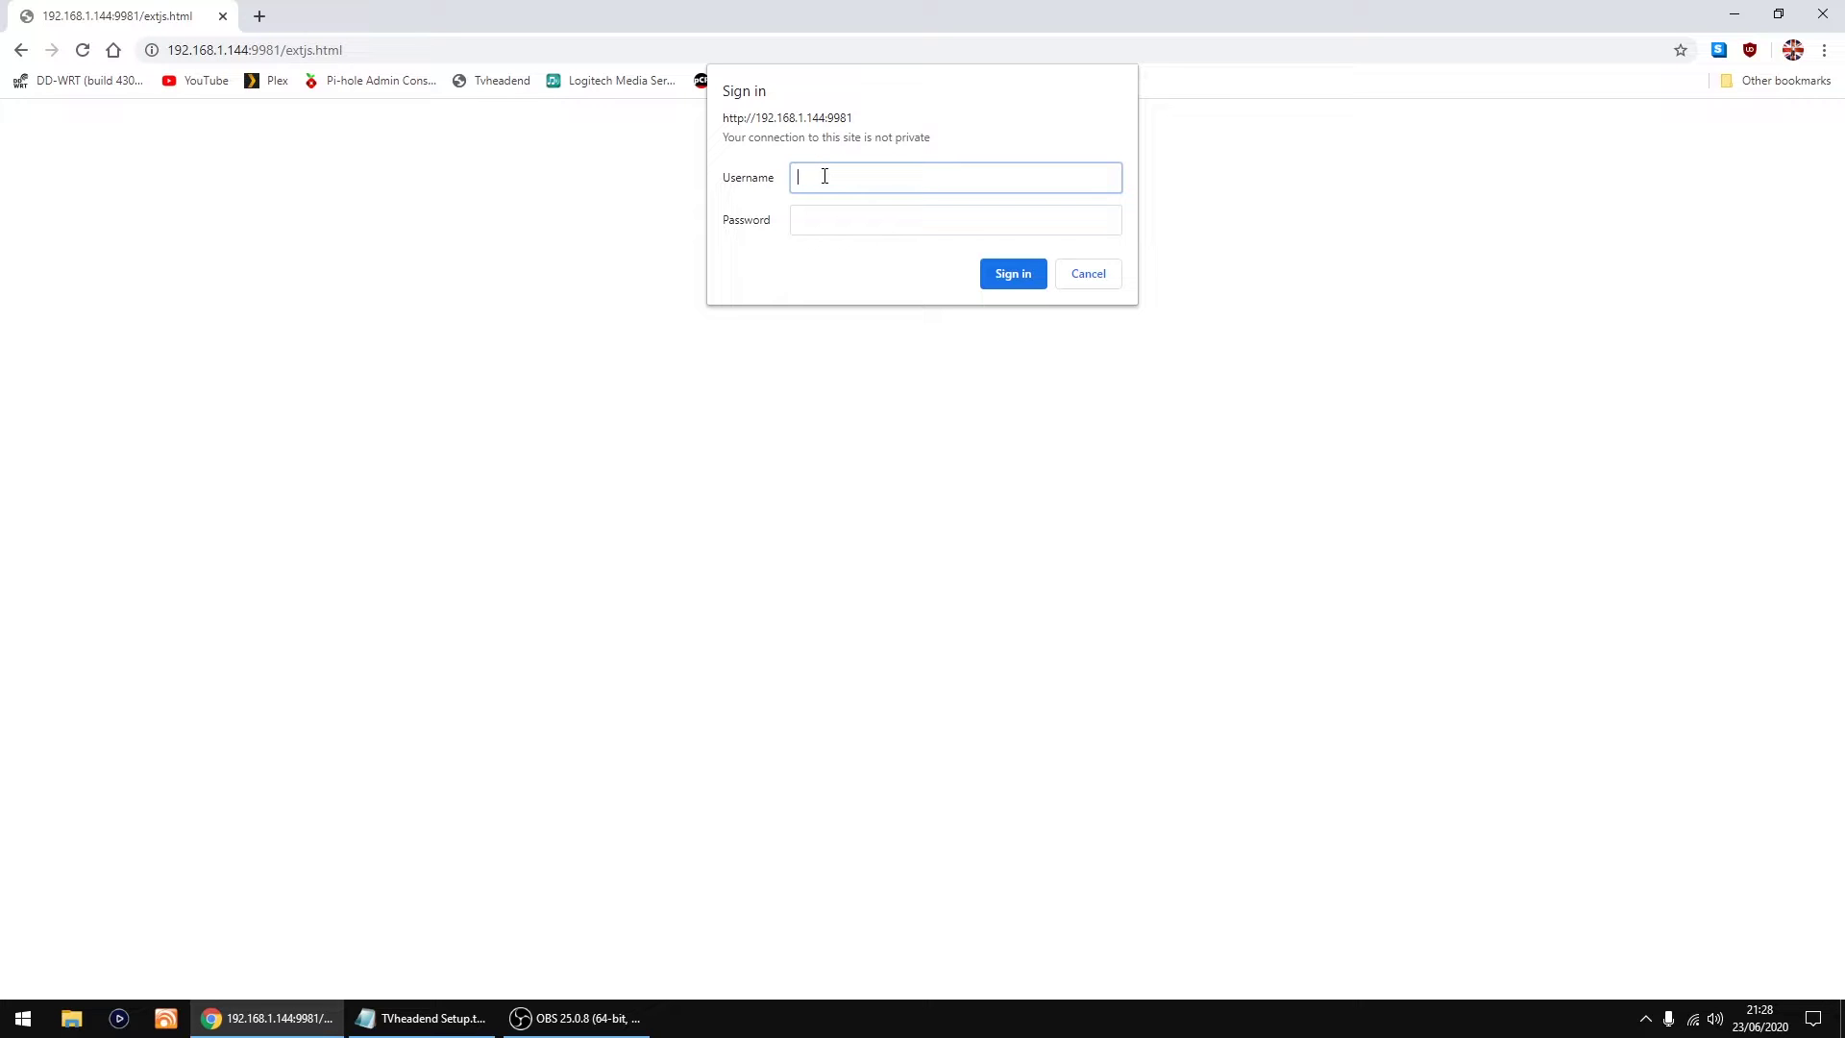
Step: Sign in with username tvheadend and the administrator password
text(tvheadend)
click(813, 215)
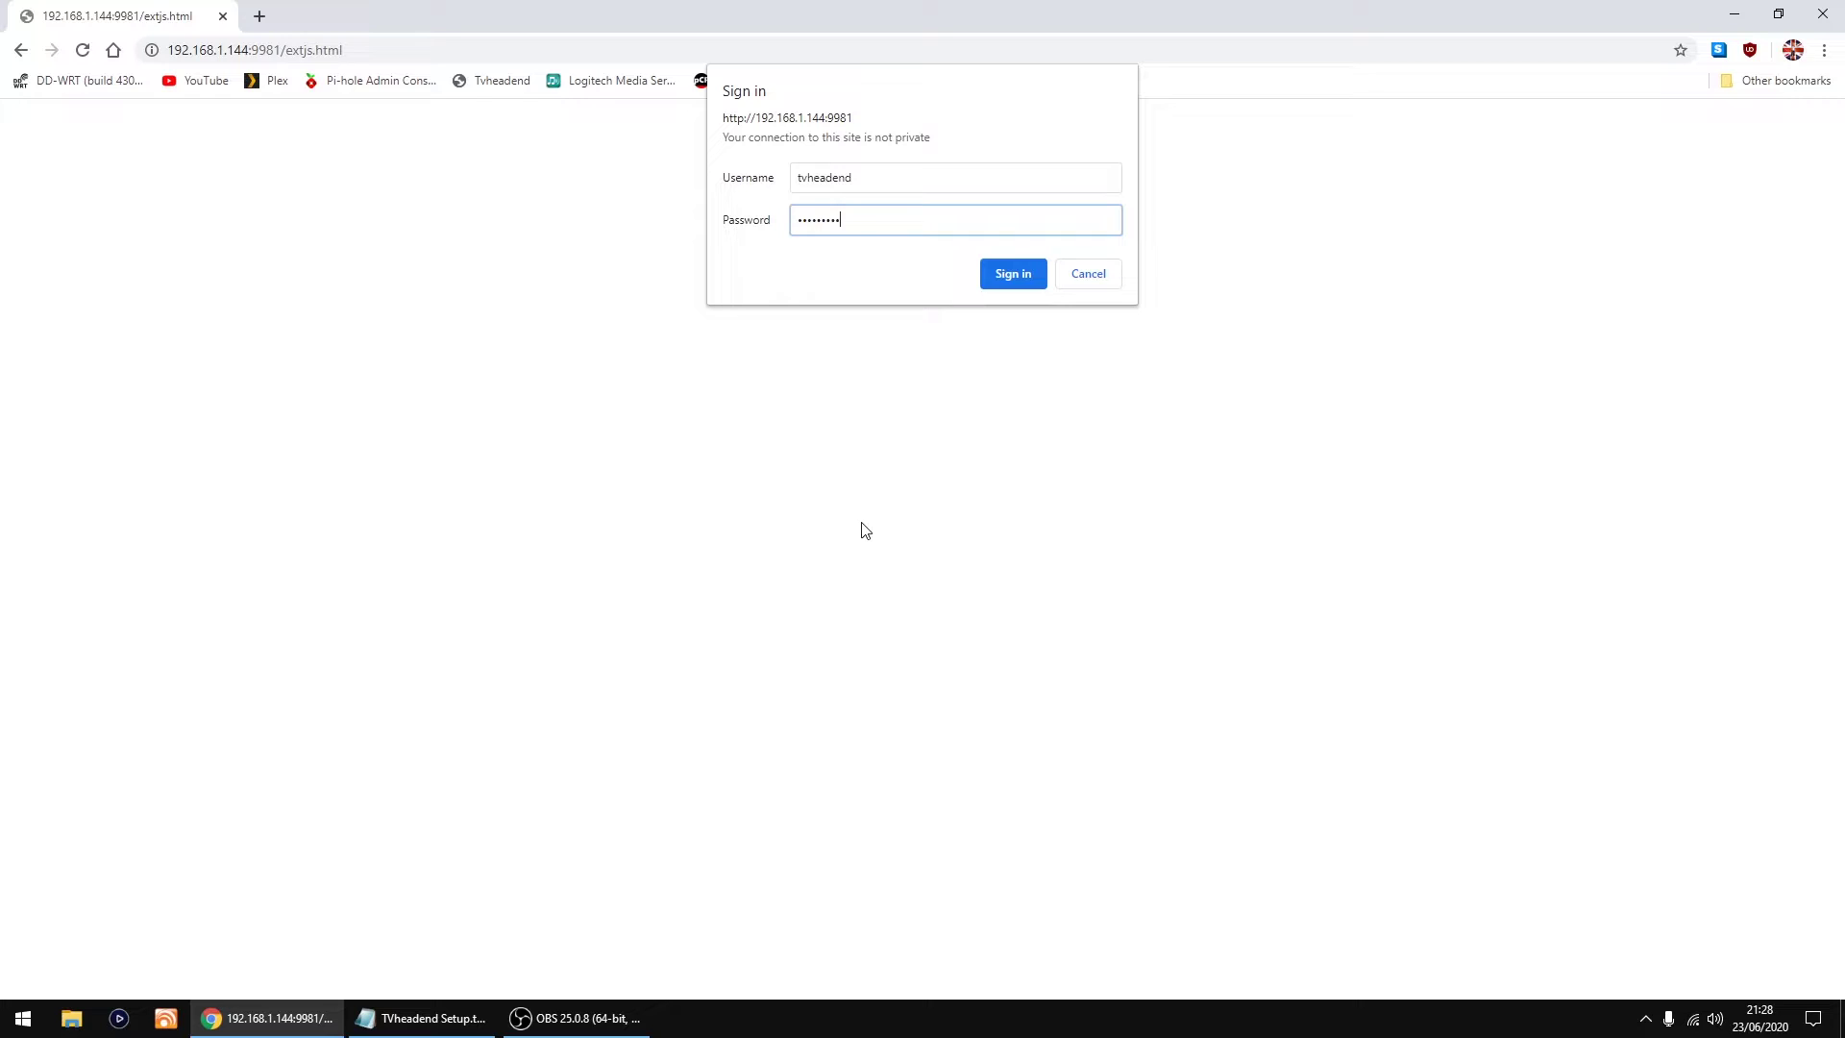
click(1001, 276)
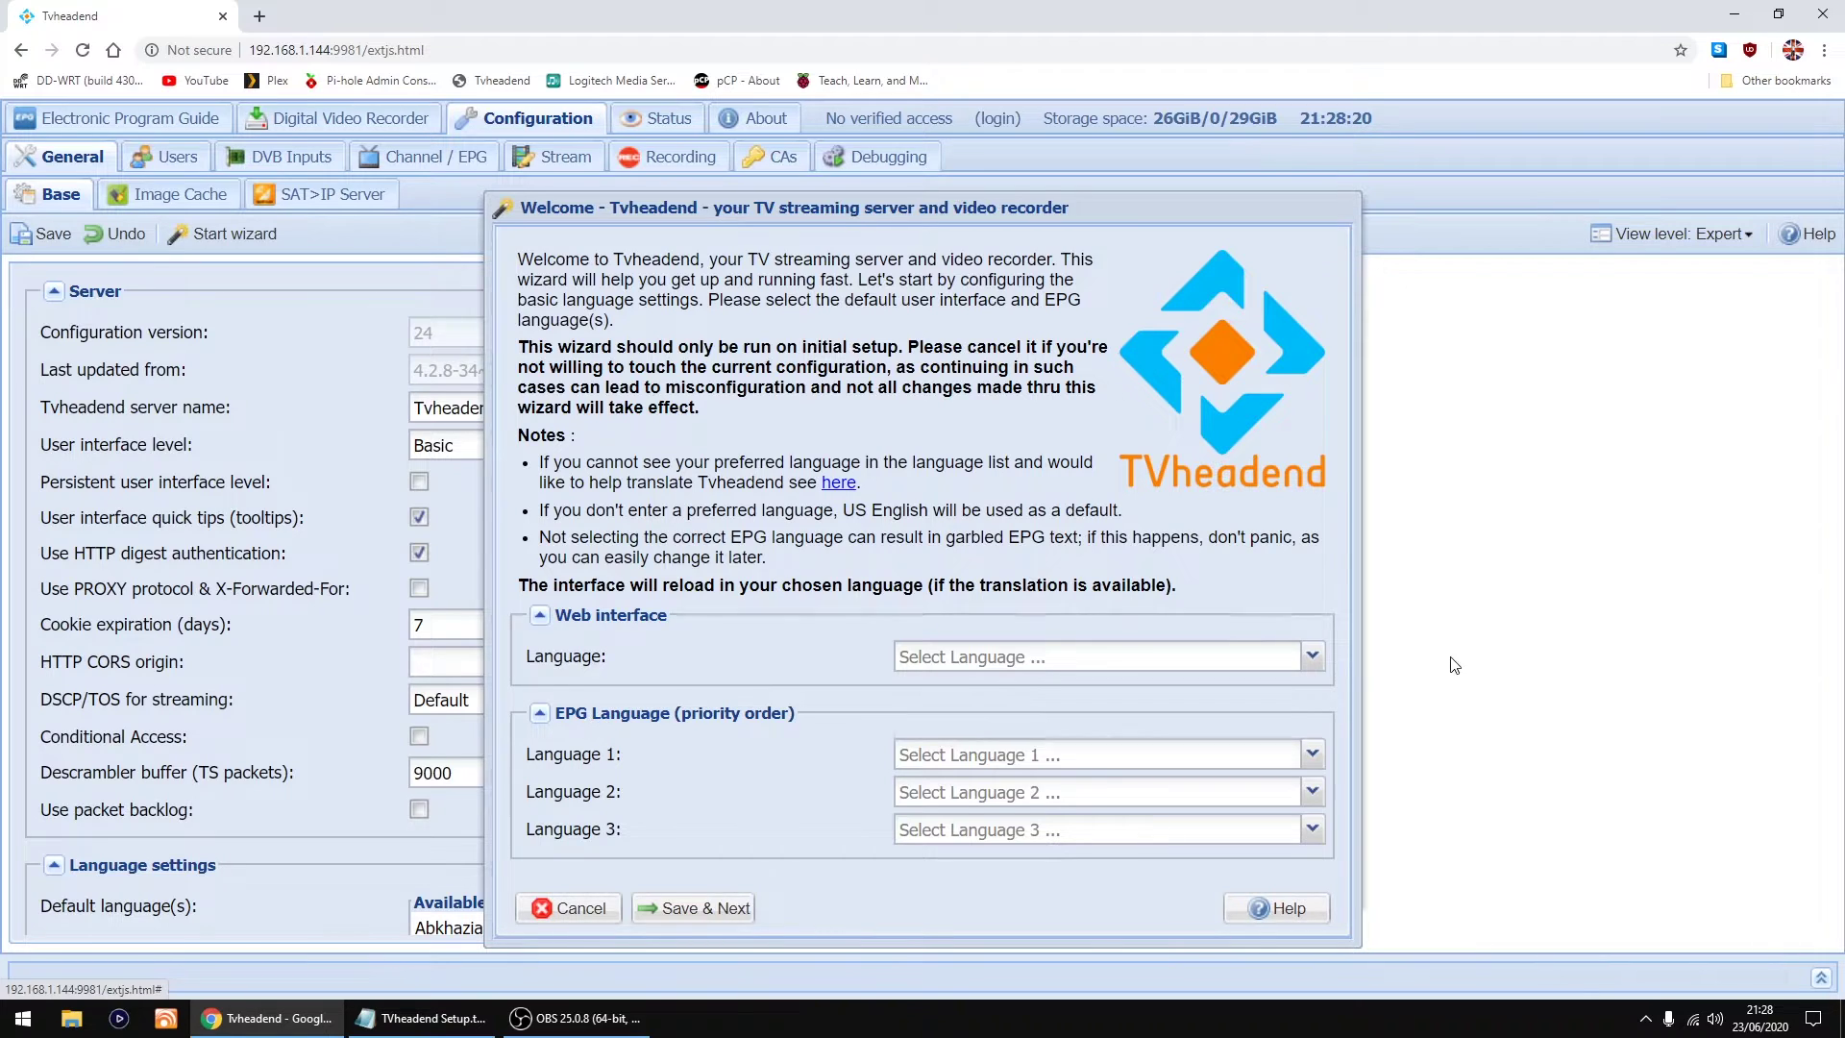
Step: Choose English (GB) in both the Language and EPG Language 1 dropdowns
click(1312, 661)
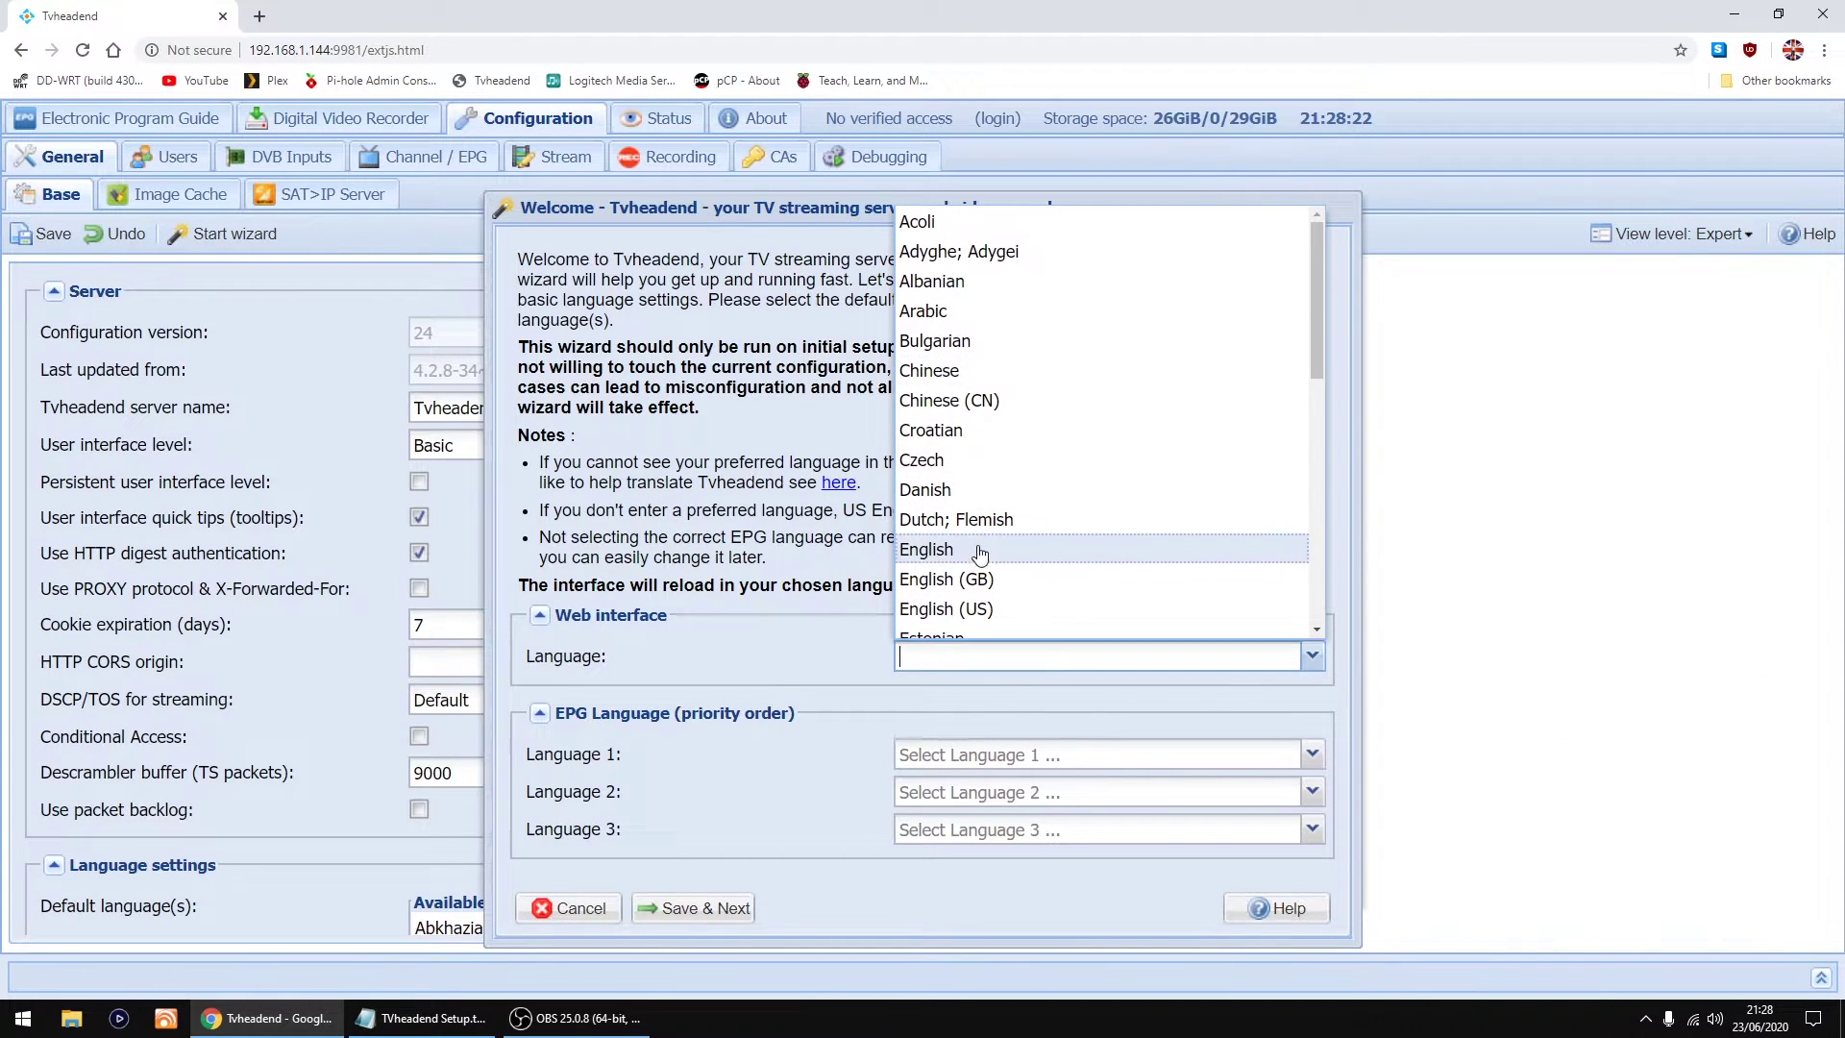
click(959, 579)
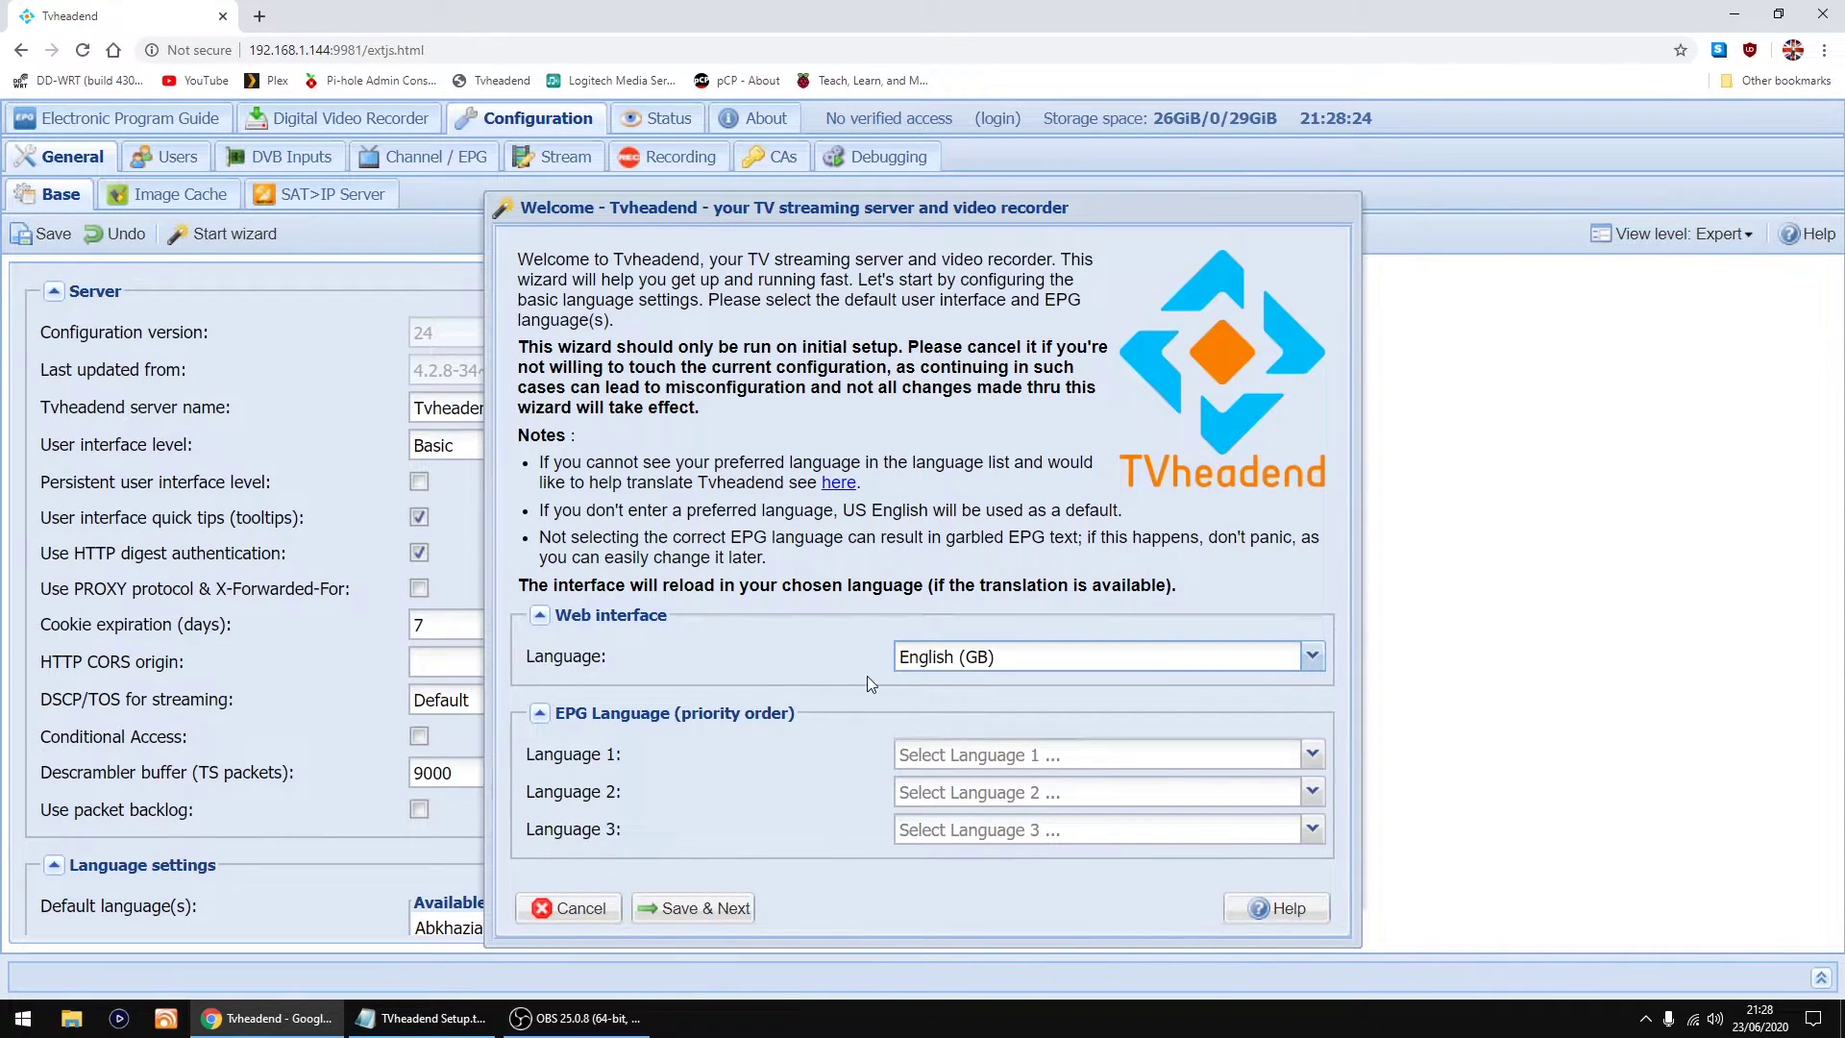
click(1319, 763)
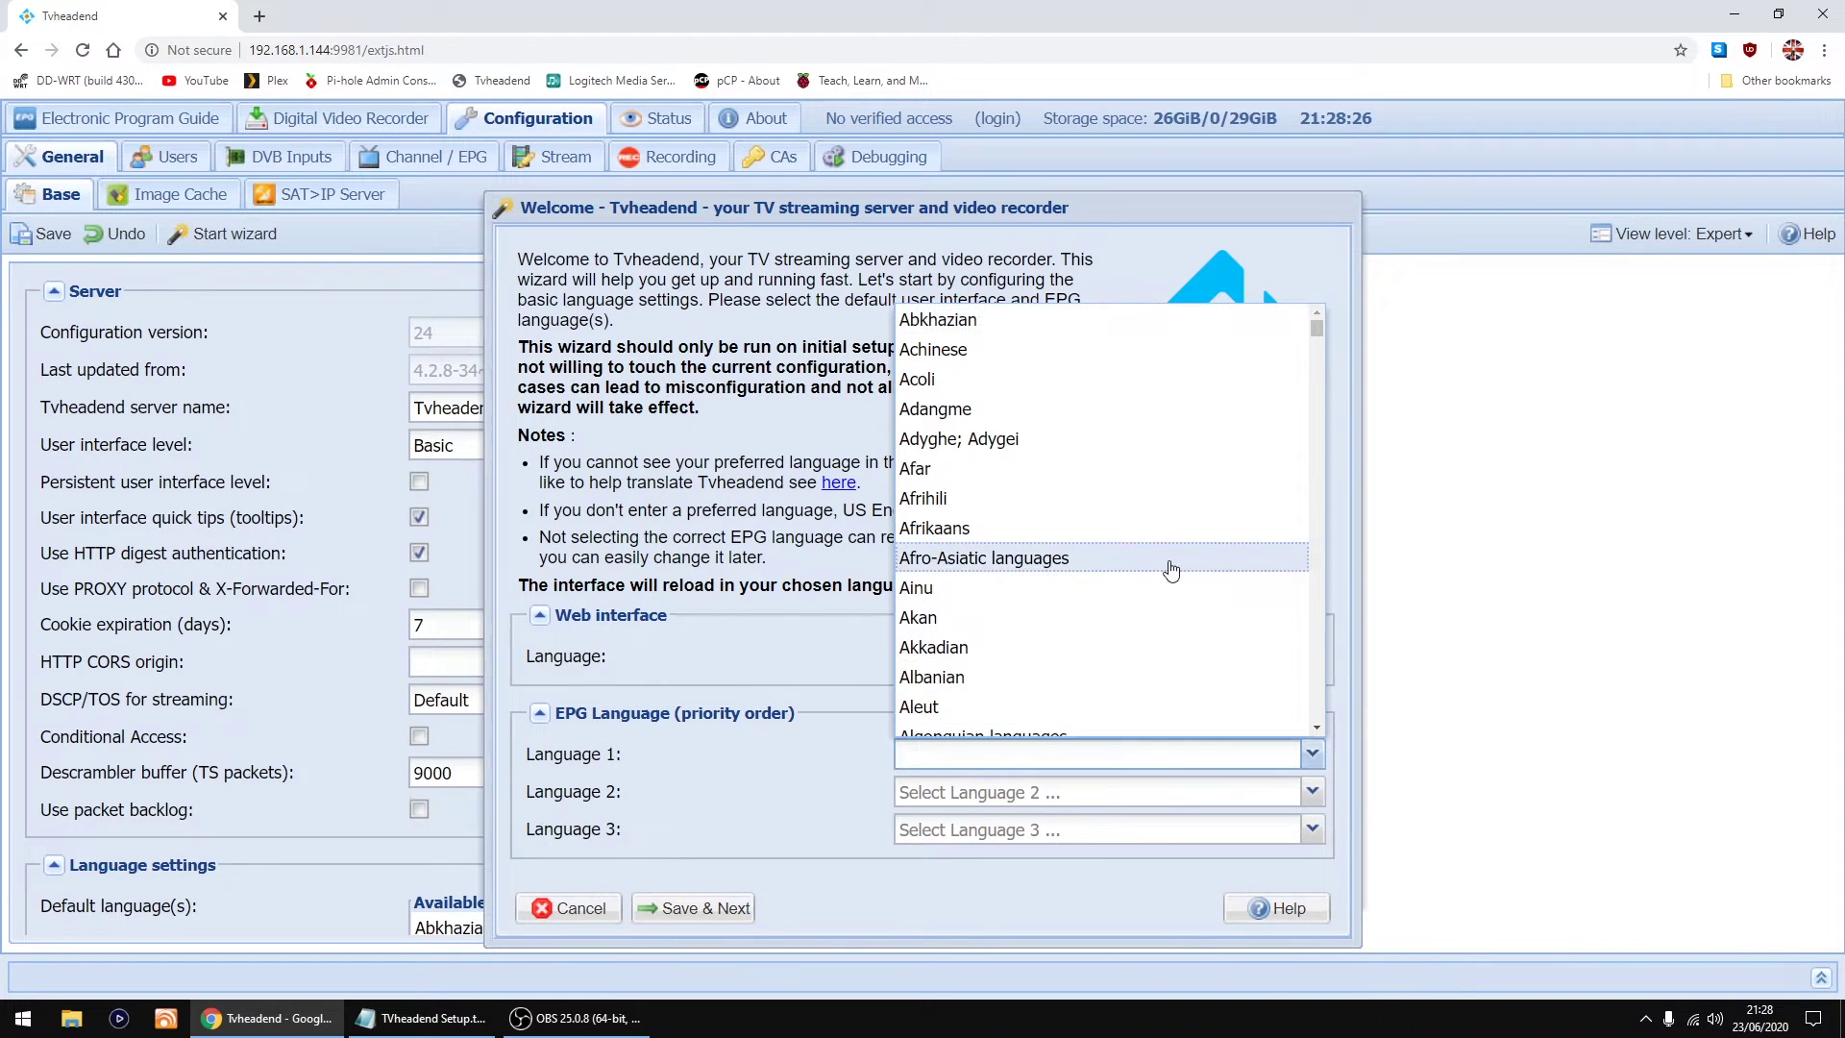
scroll(1170, 572, down, 12)
scroll(1169, 572, down, 20)
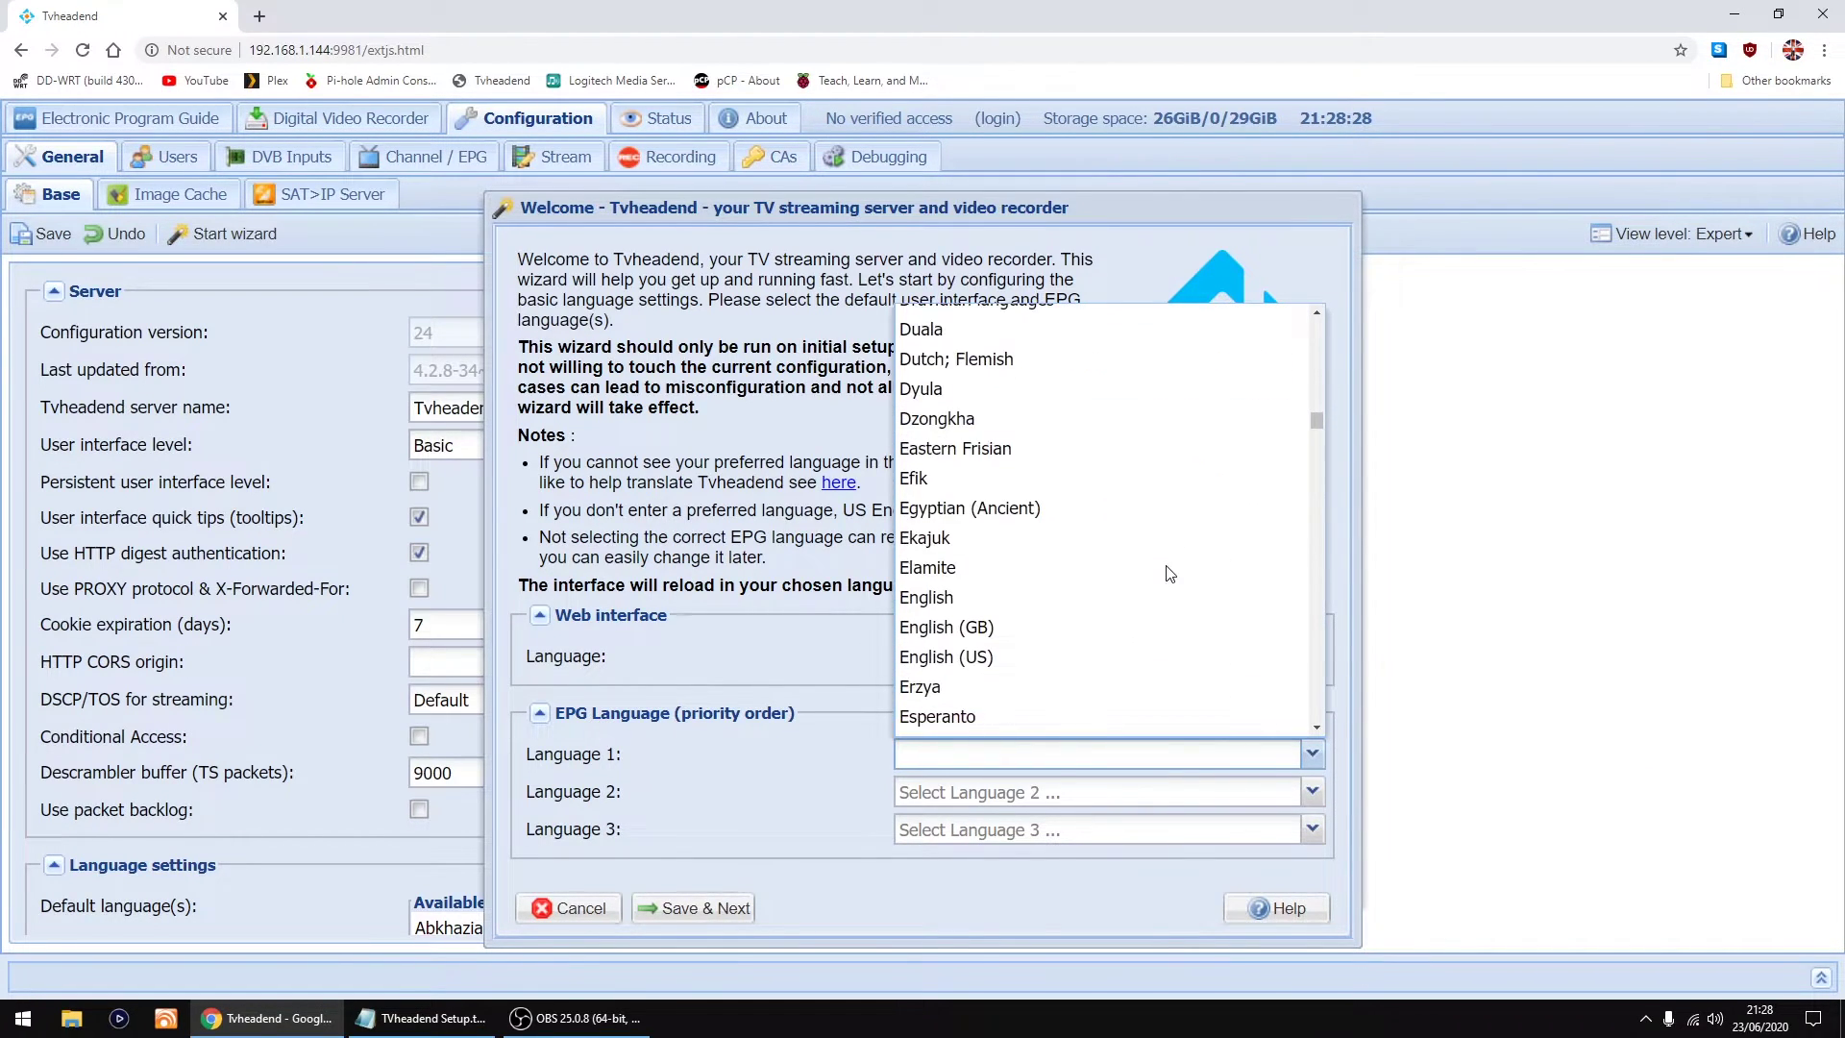
scroll(970, 523, up, 3)
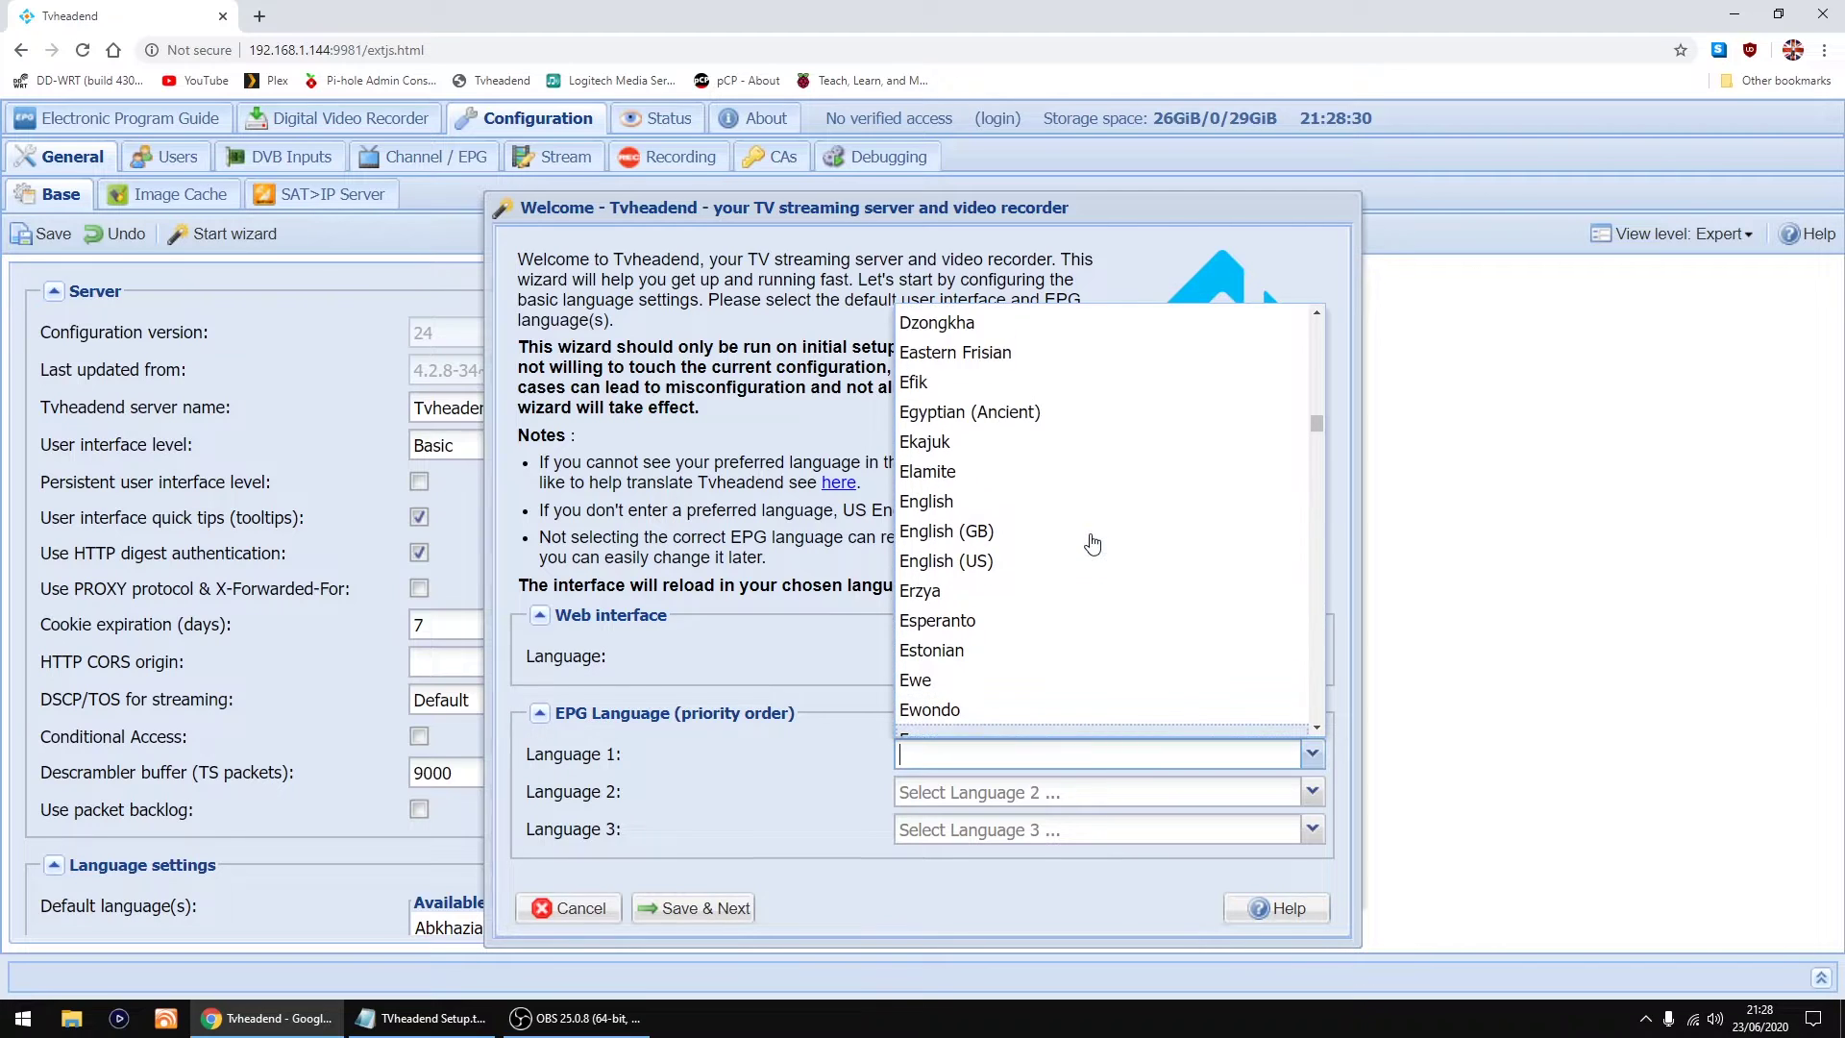
click(960, 538)
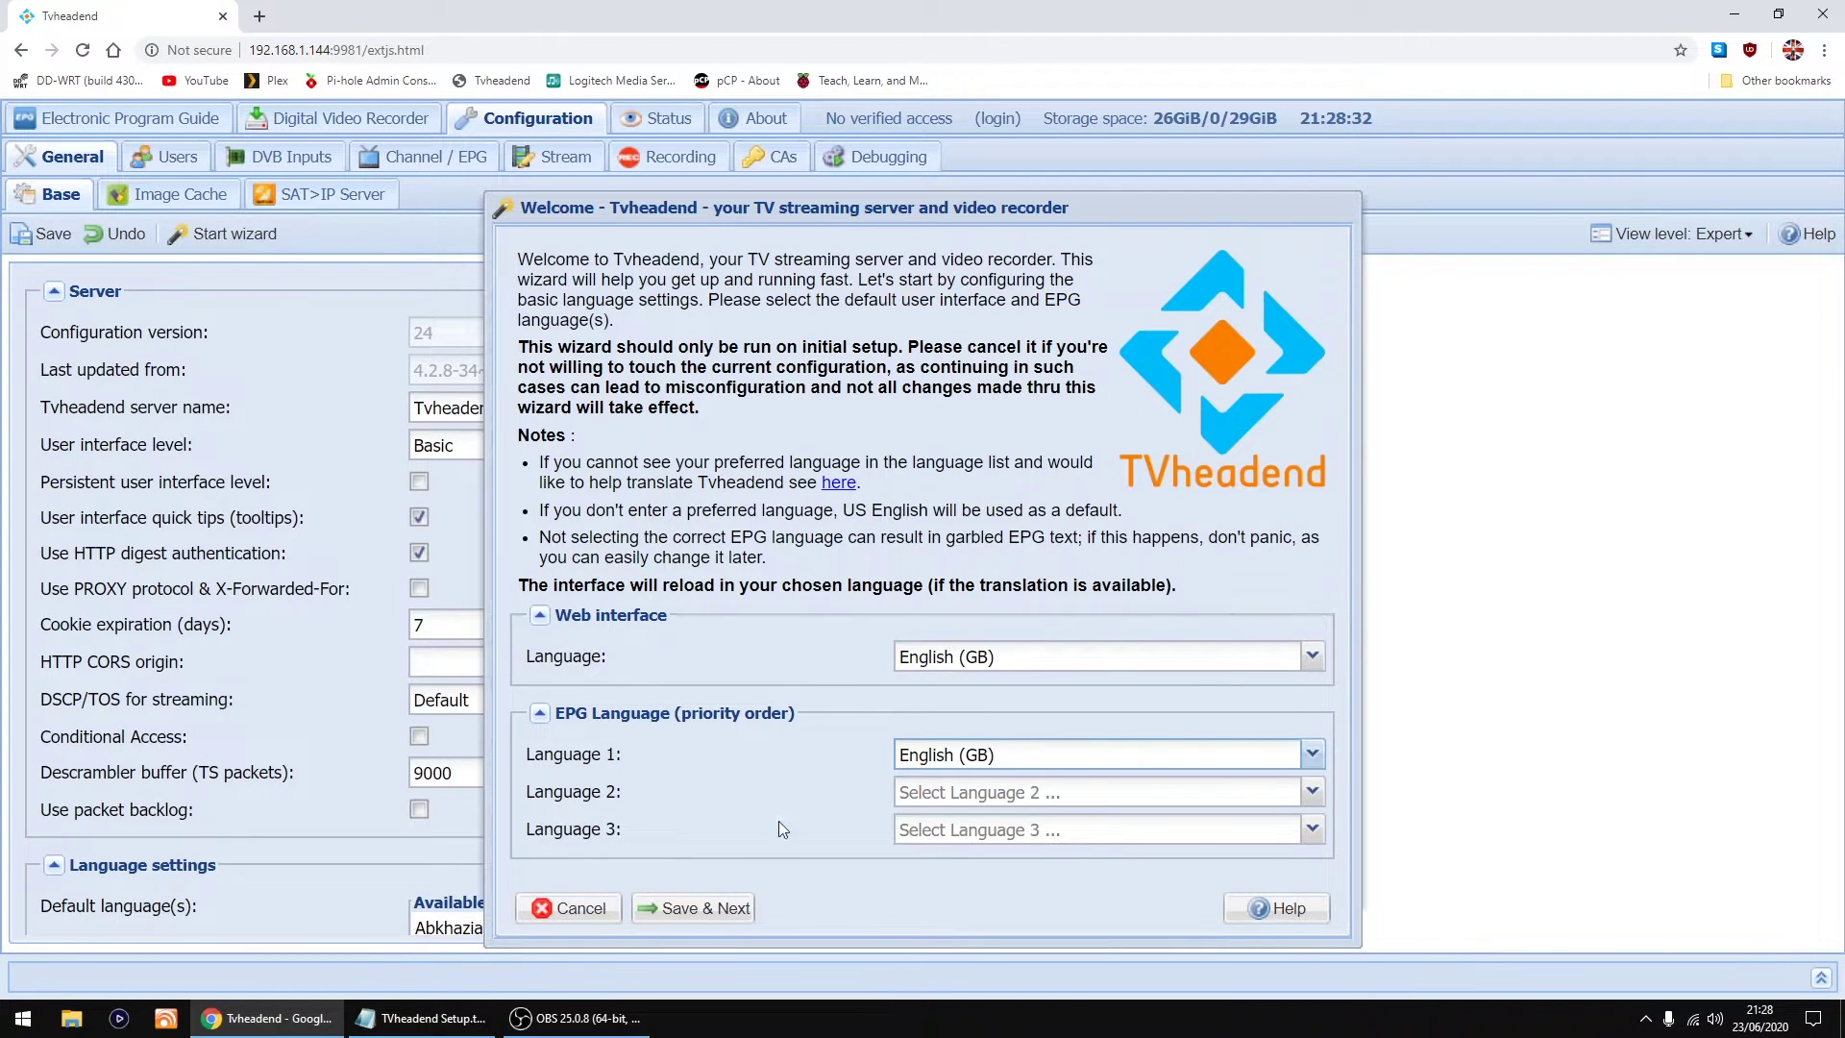
click(694, 910)
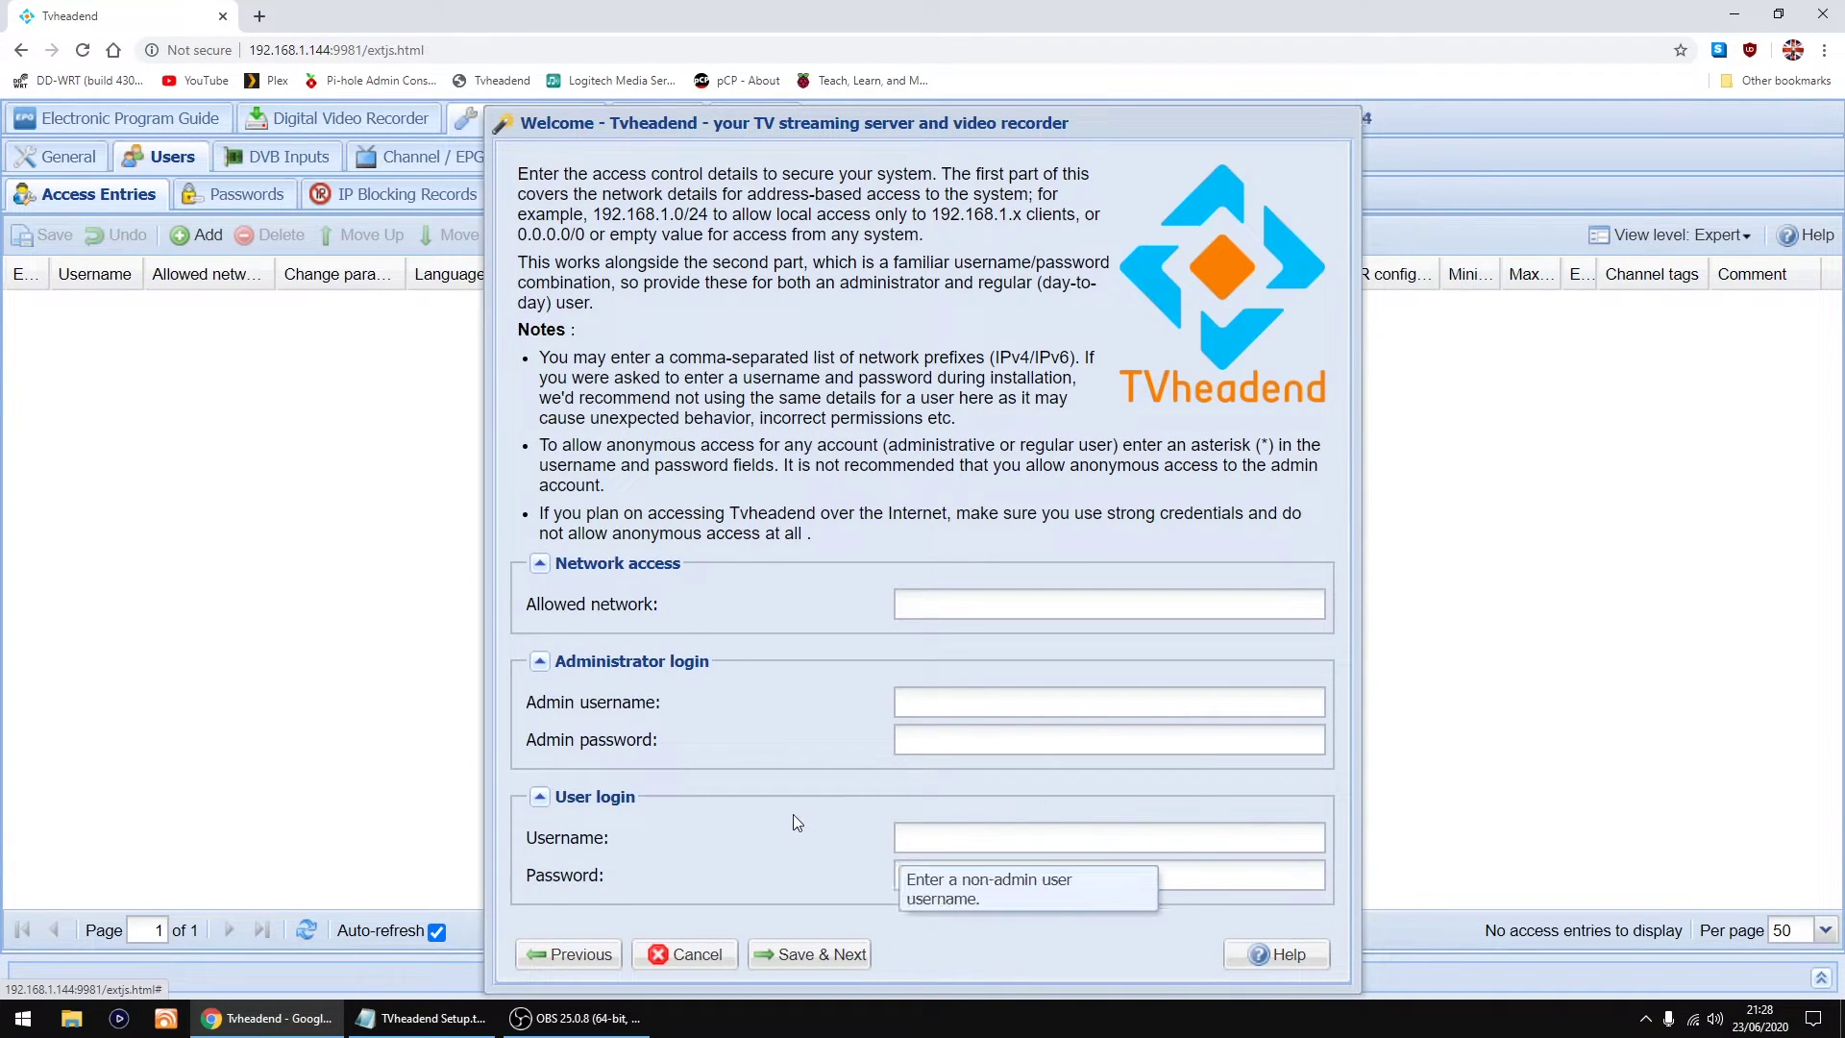
click(933, 712)
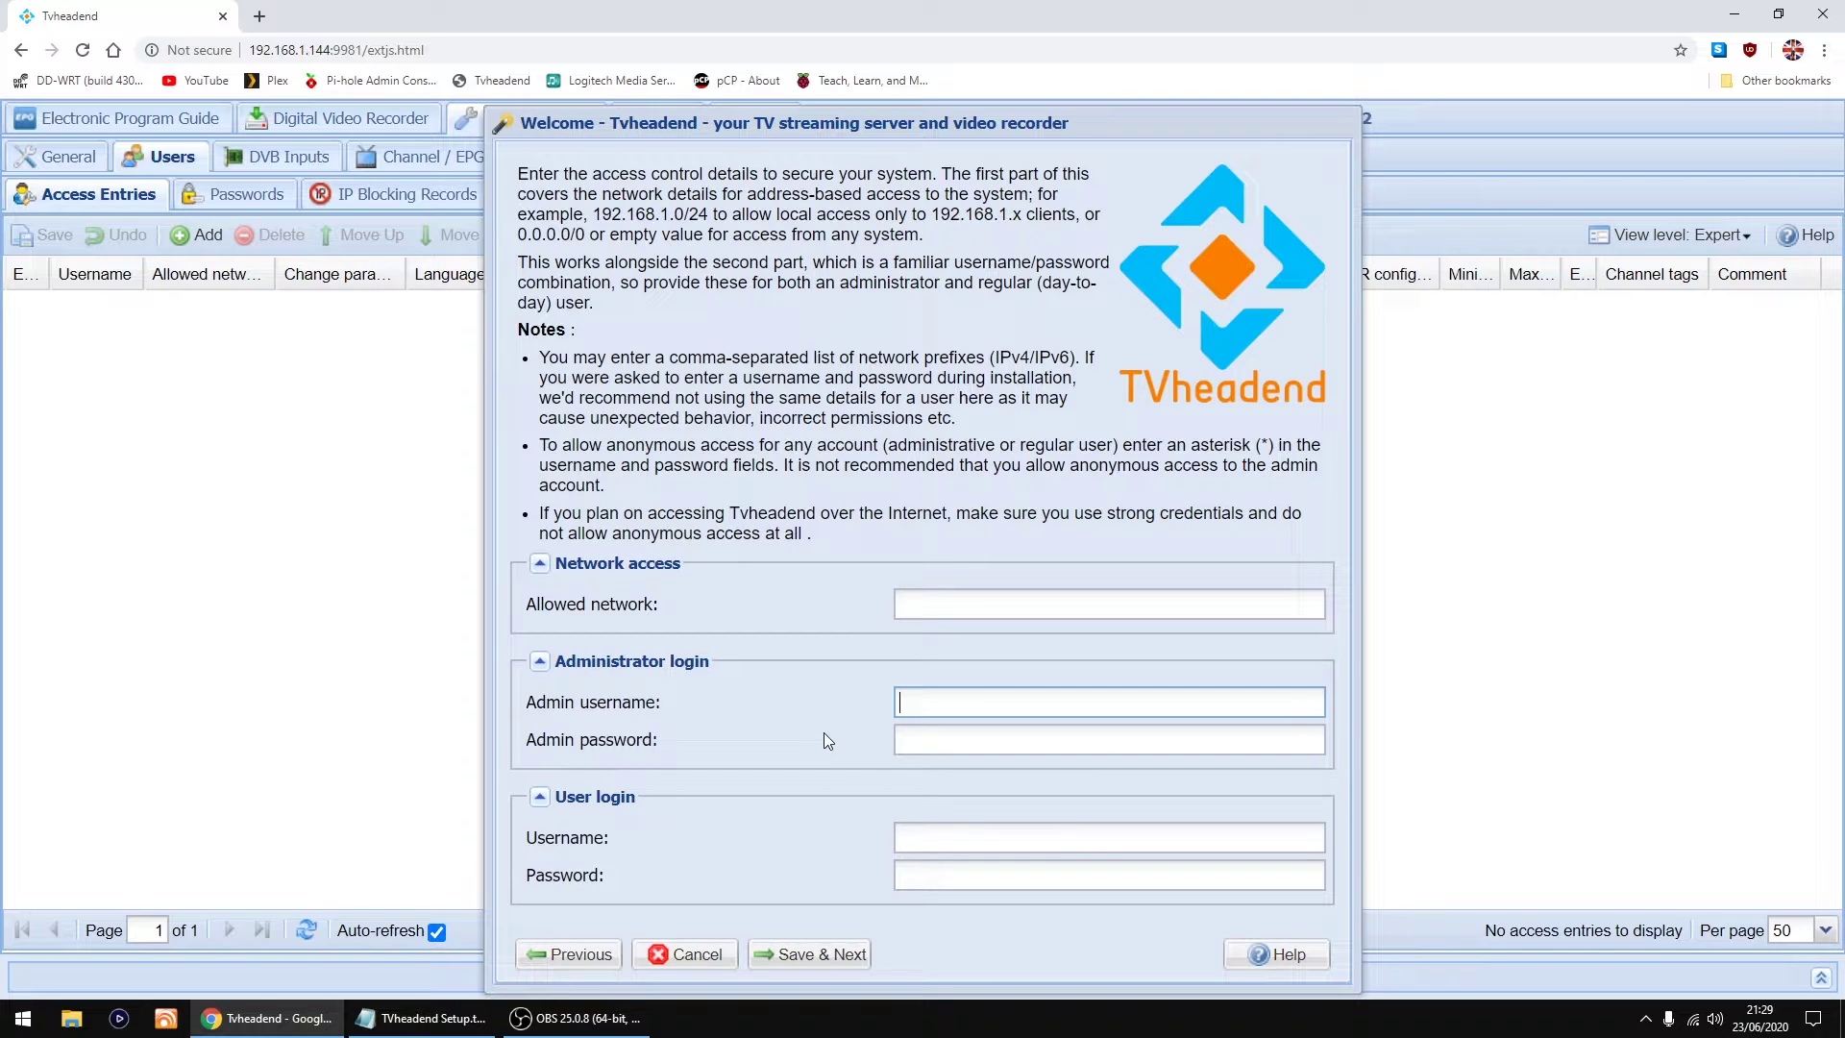
text(*)
click(938, 743)
text(*)
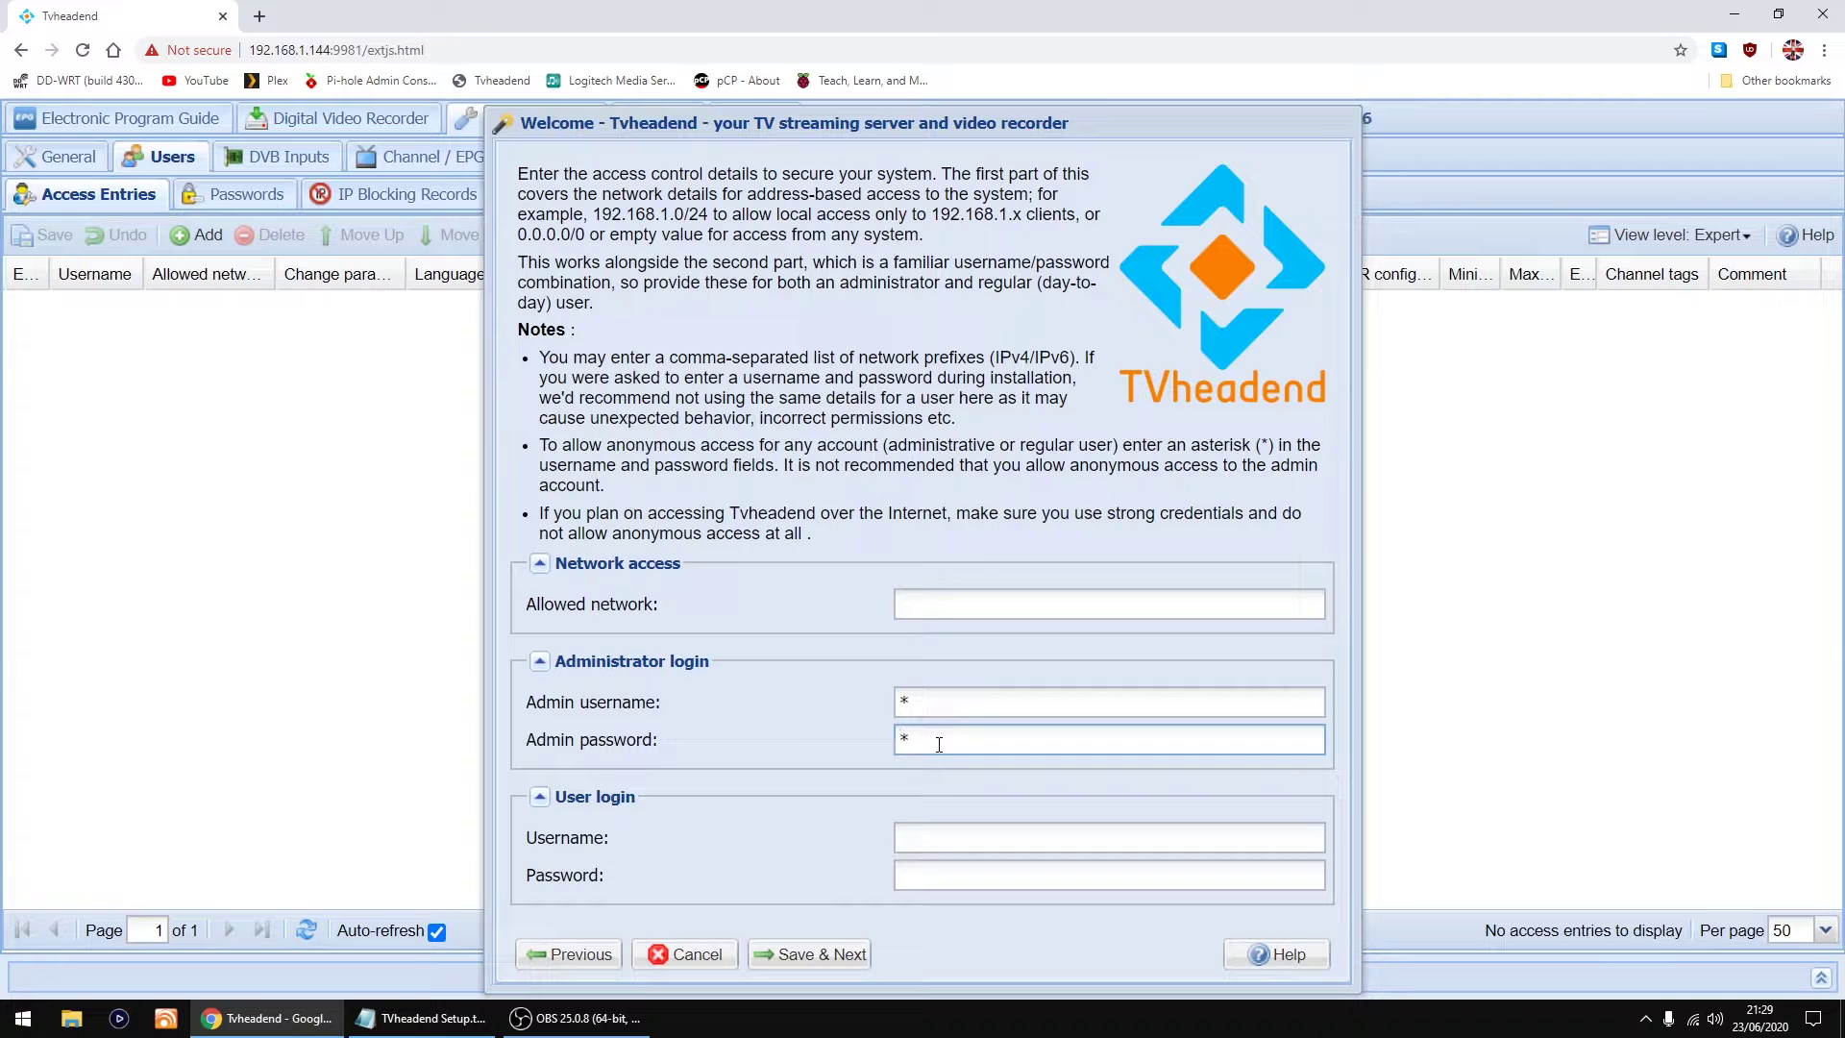
click(923, 835)
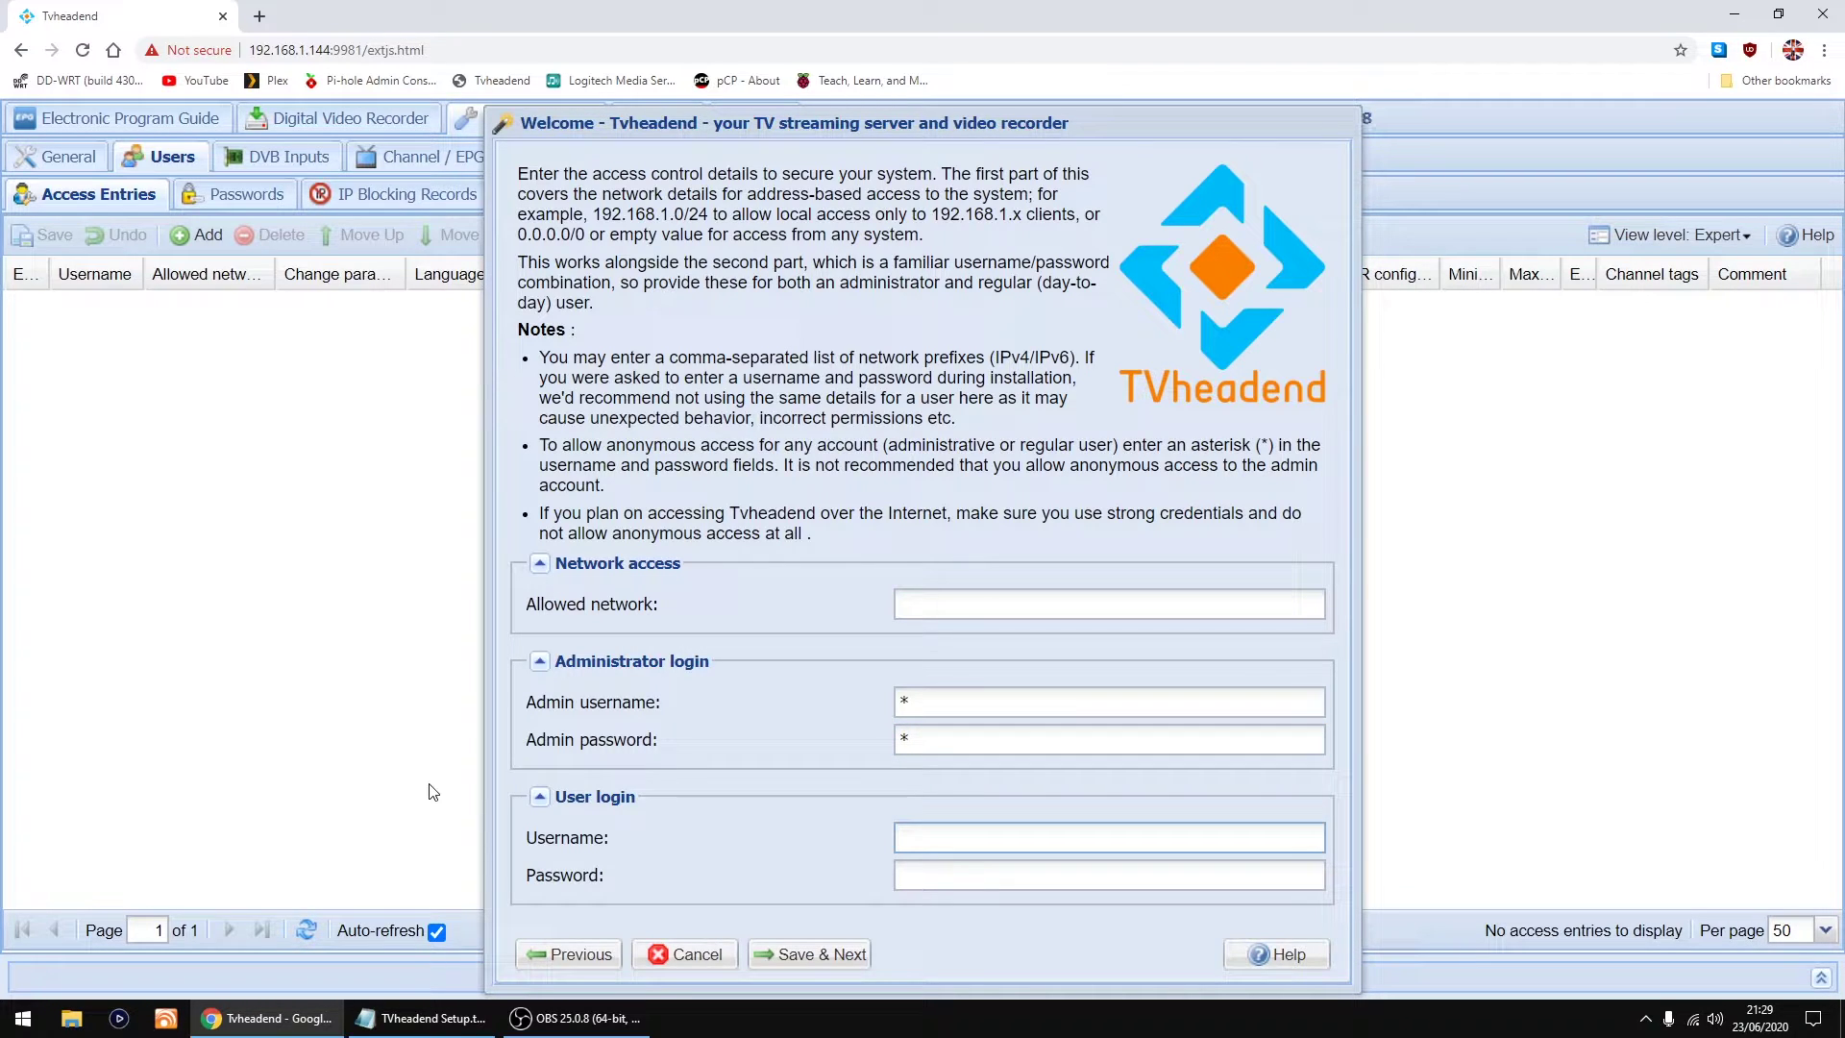
text(*)
click(948, 871)
text(*)
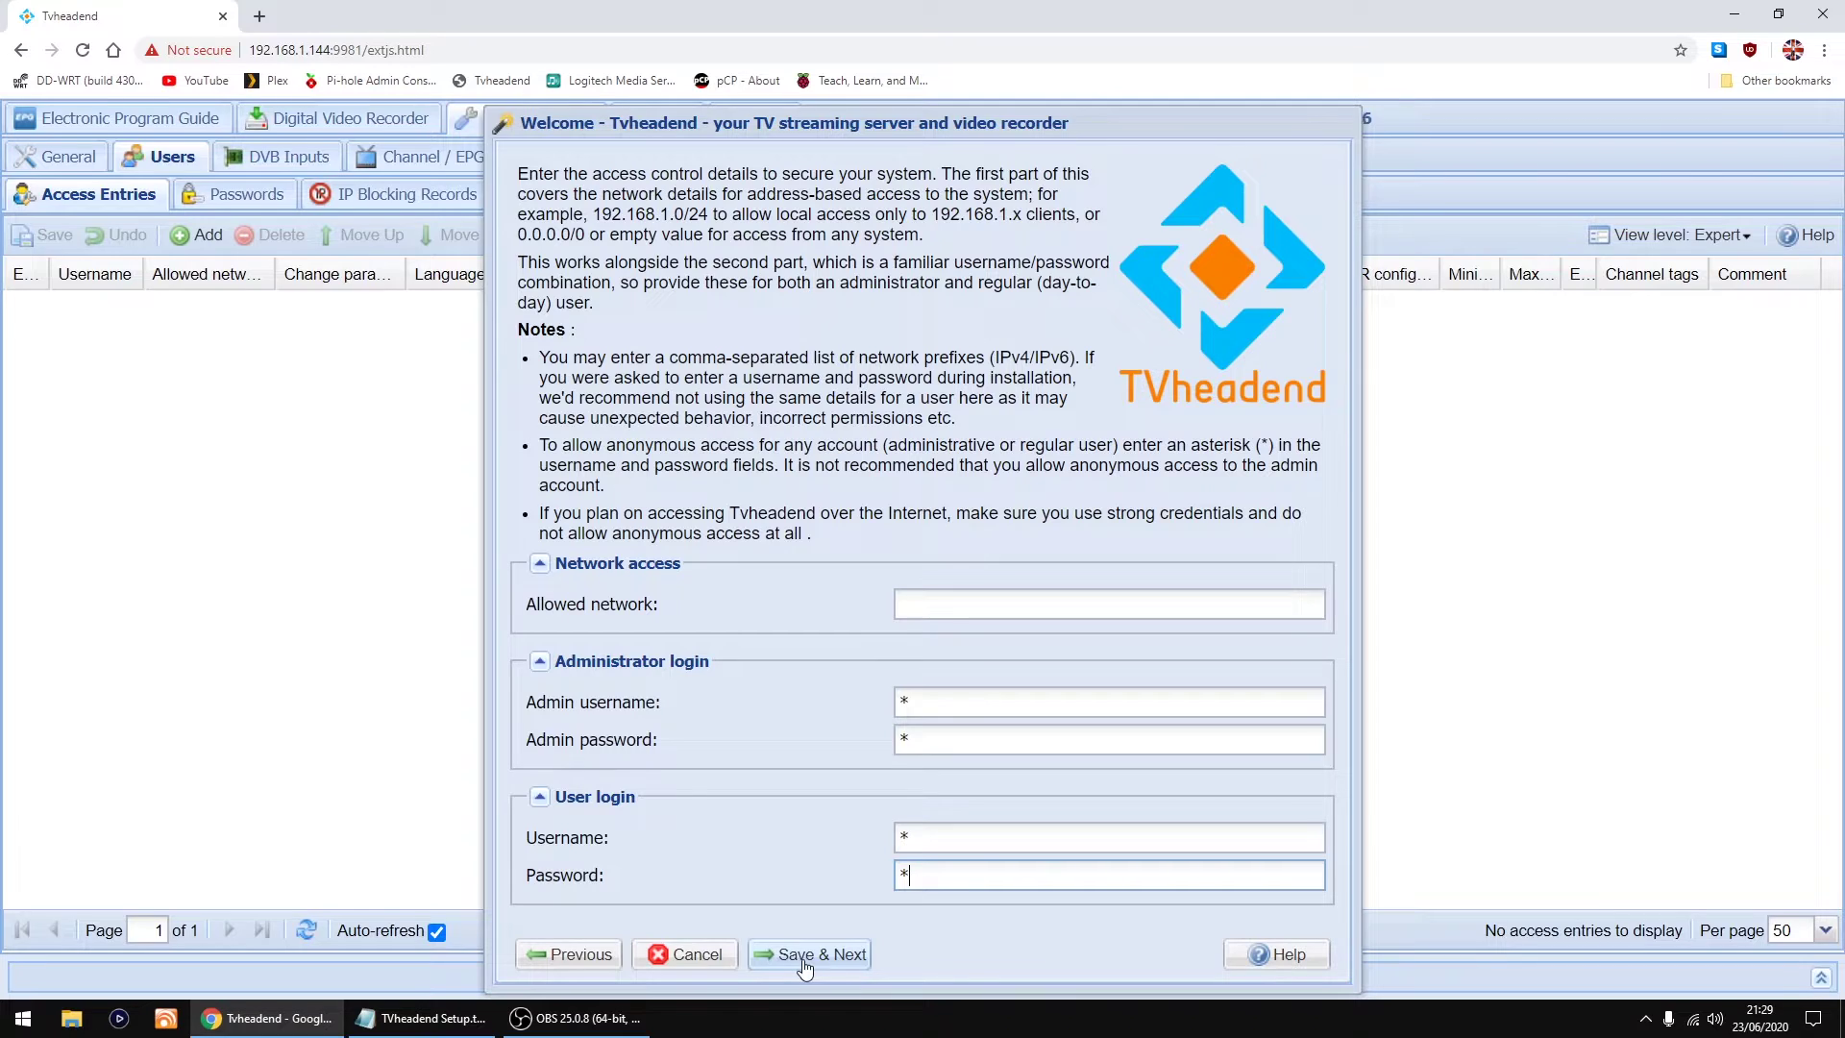
Step: Advance to network settings; set Network 2 to DVB-T Network and Network 3 to DVB-C Network
click(804, 956)
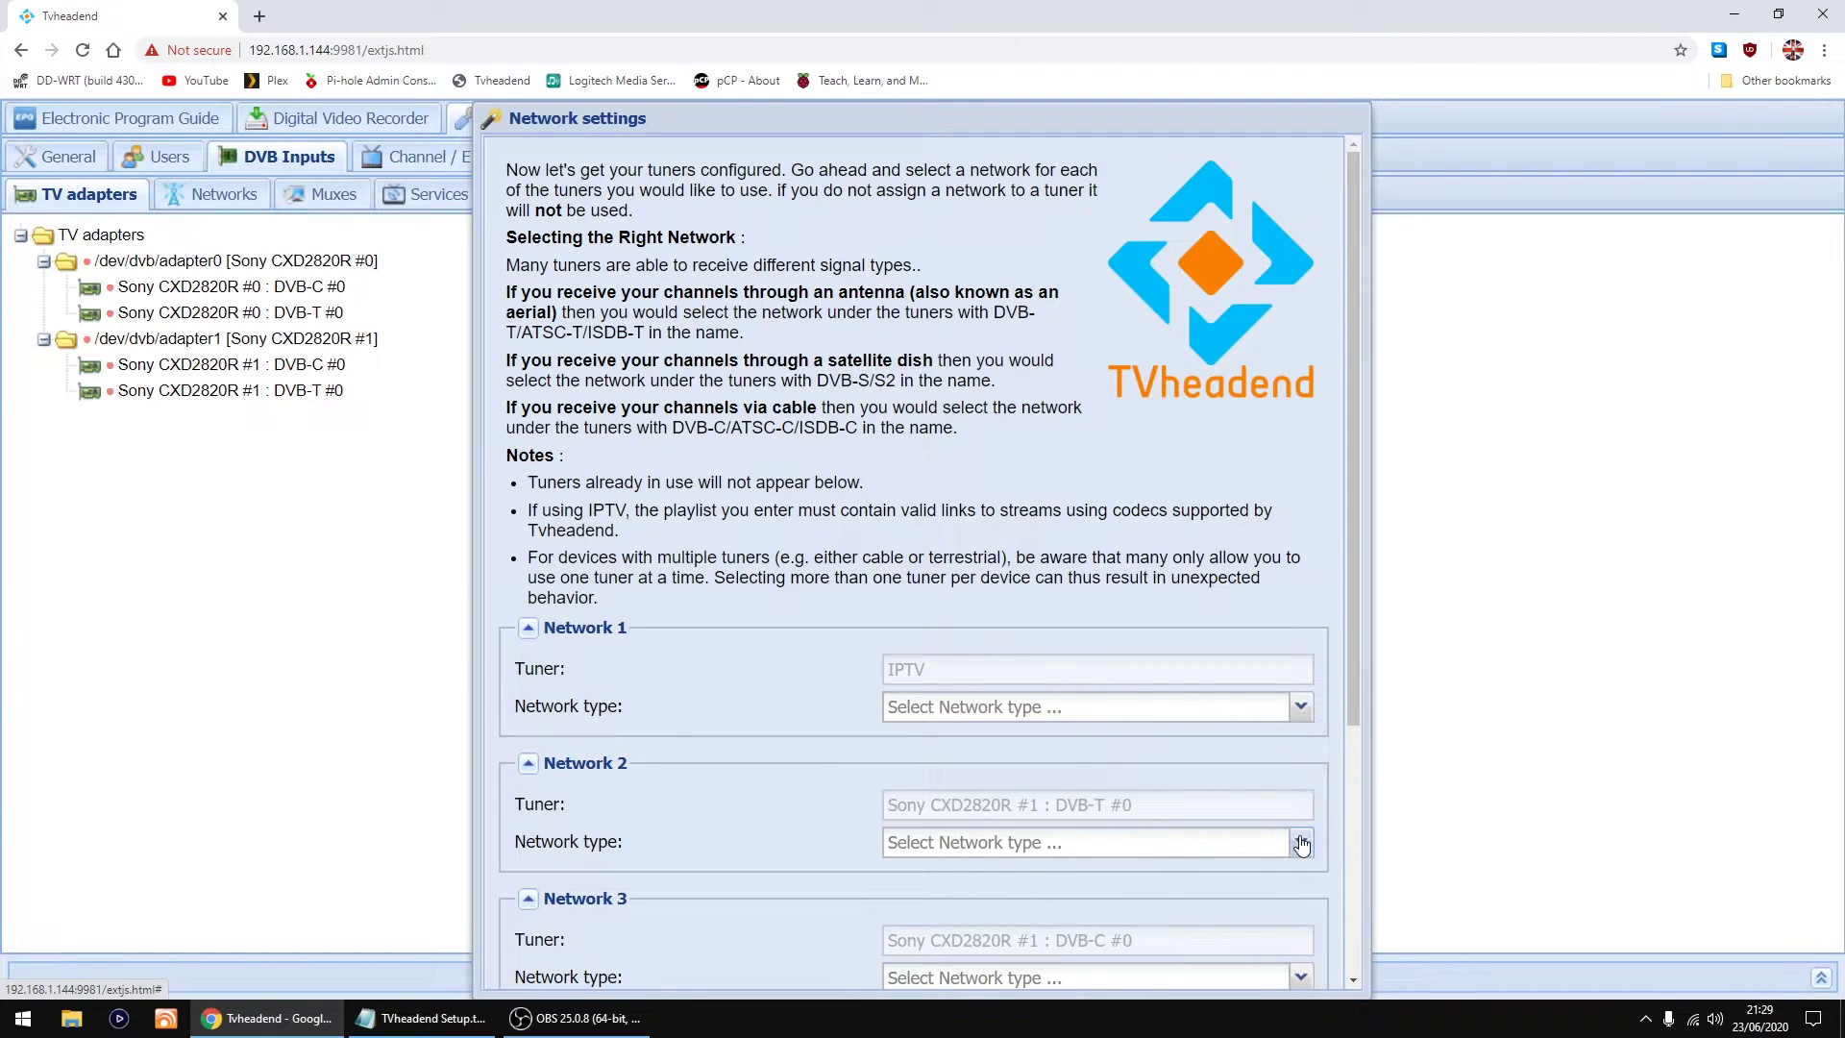
click(1302, 845)
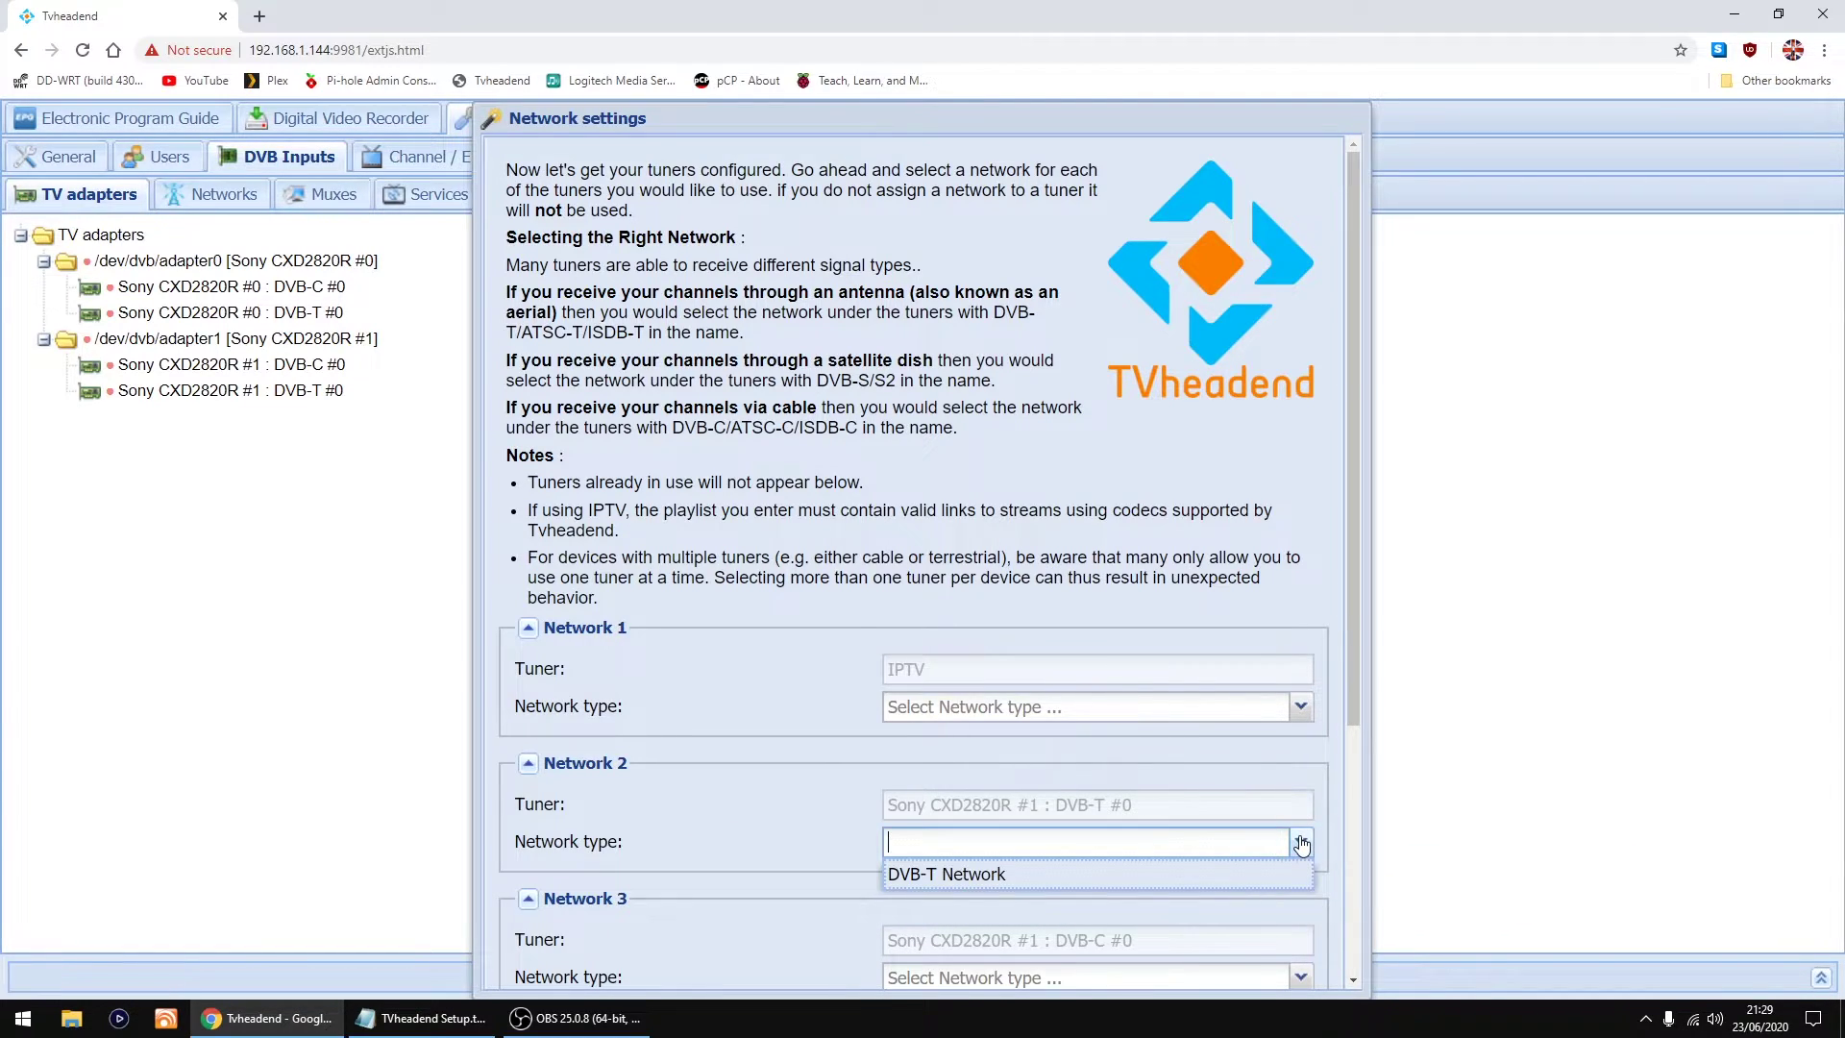
click(915, 876)
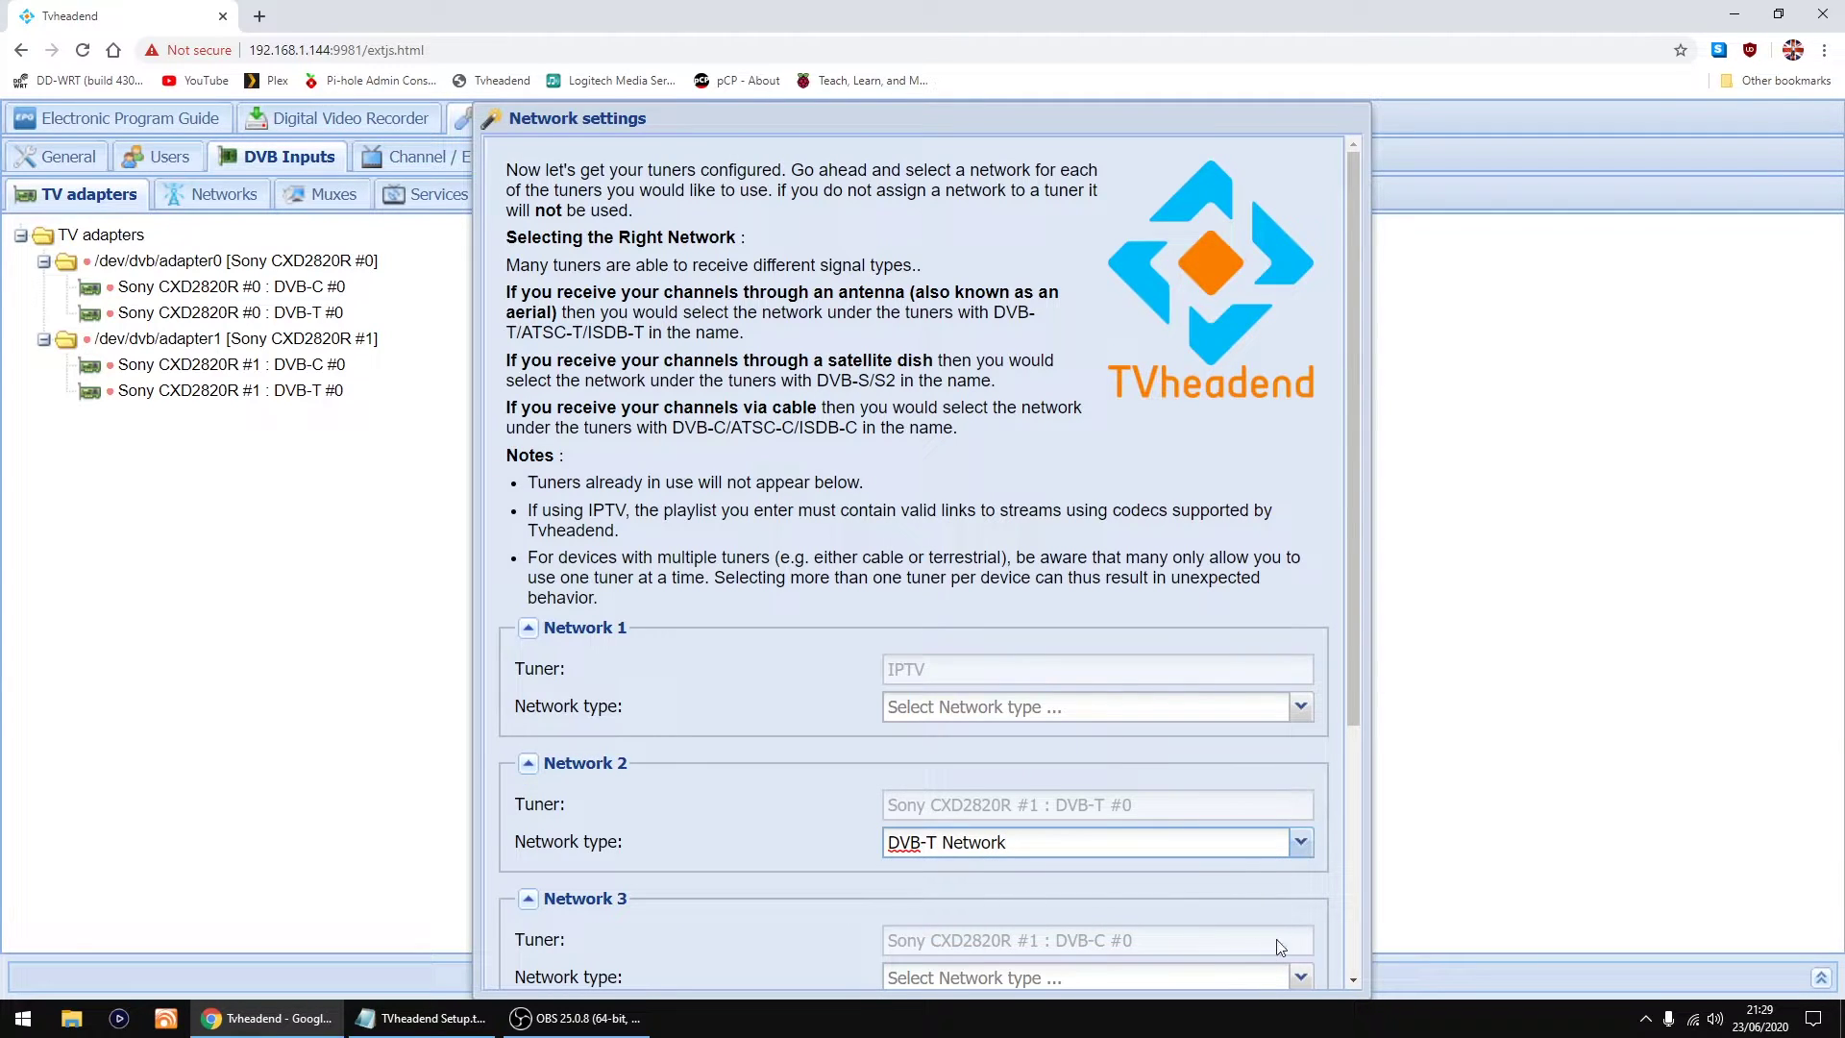
scroll(1237, 747, down, 3)
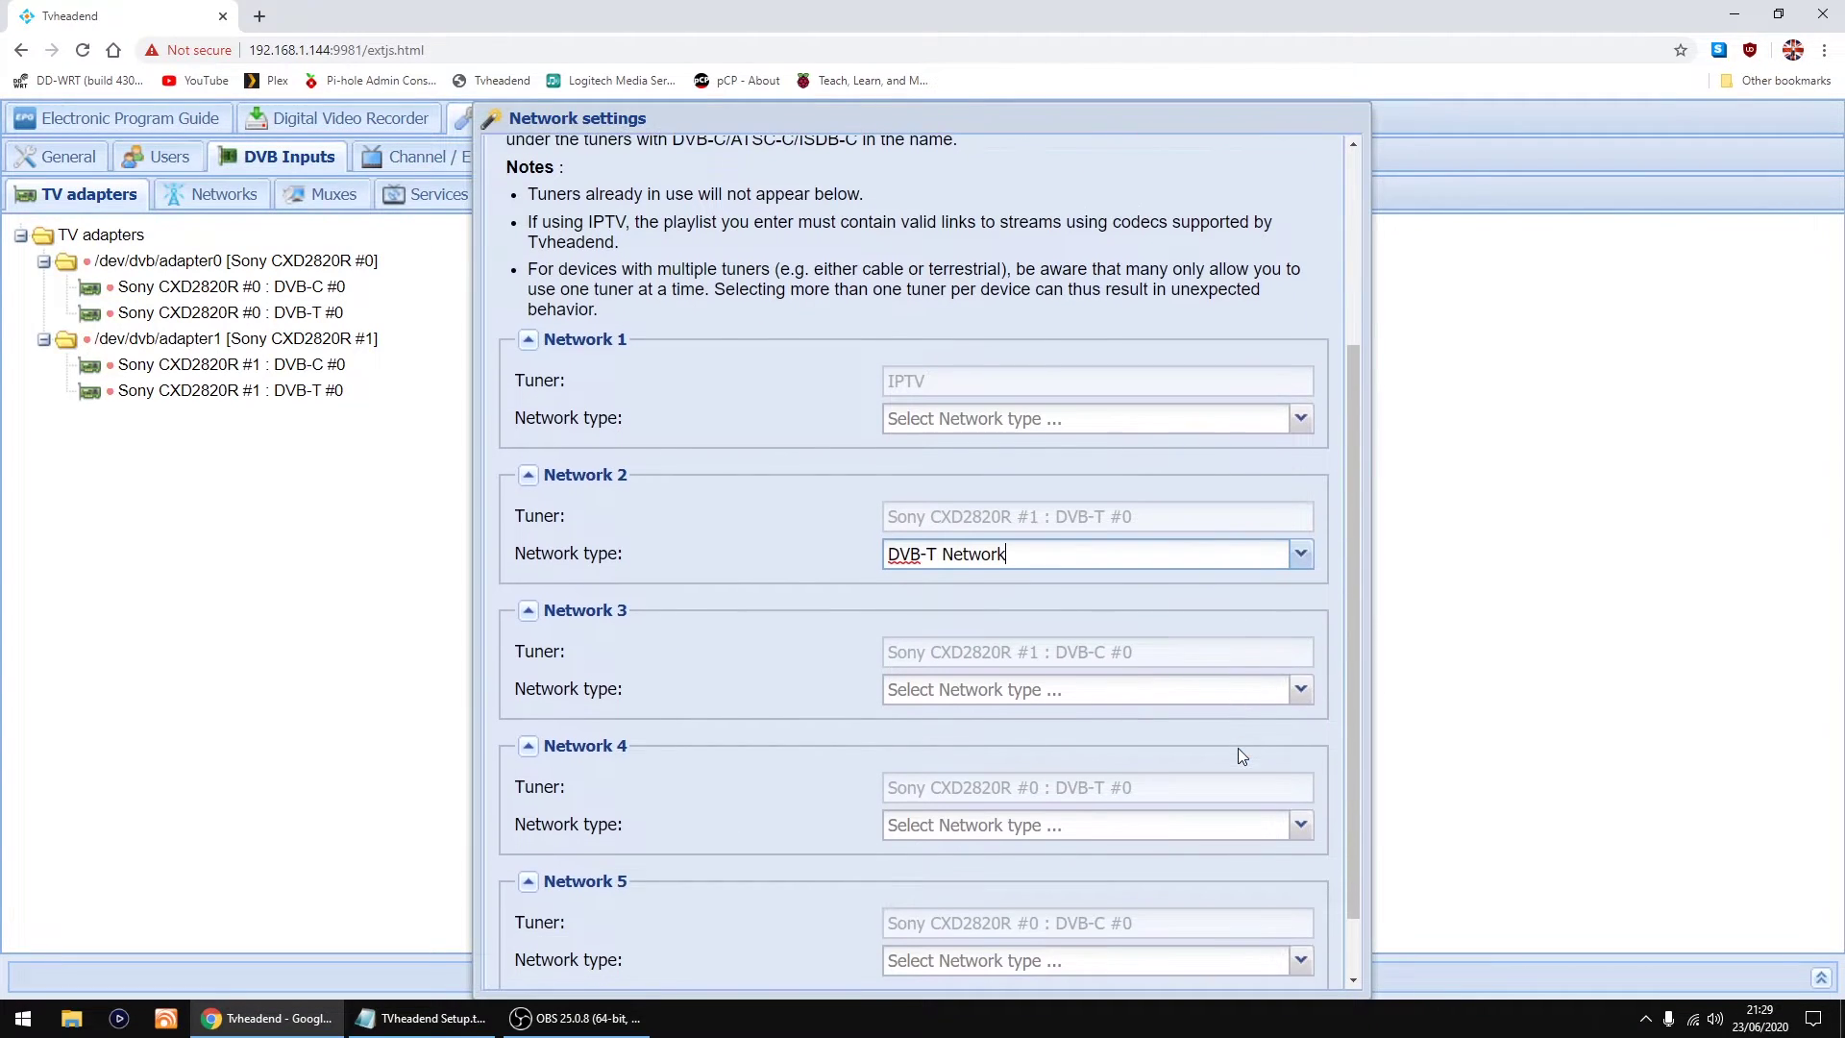
click(1301, 691)
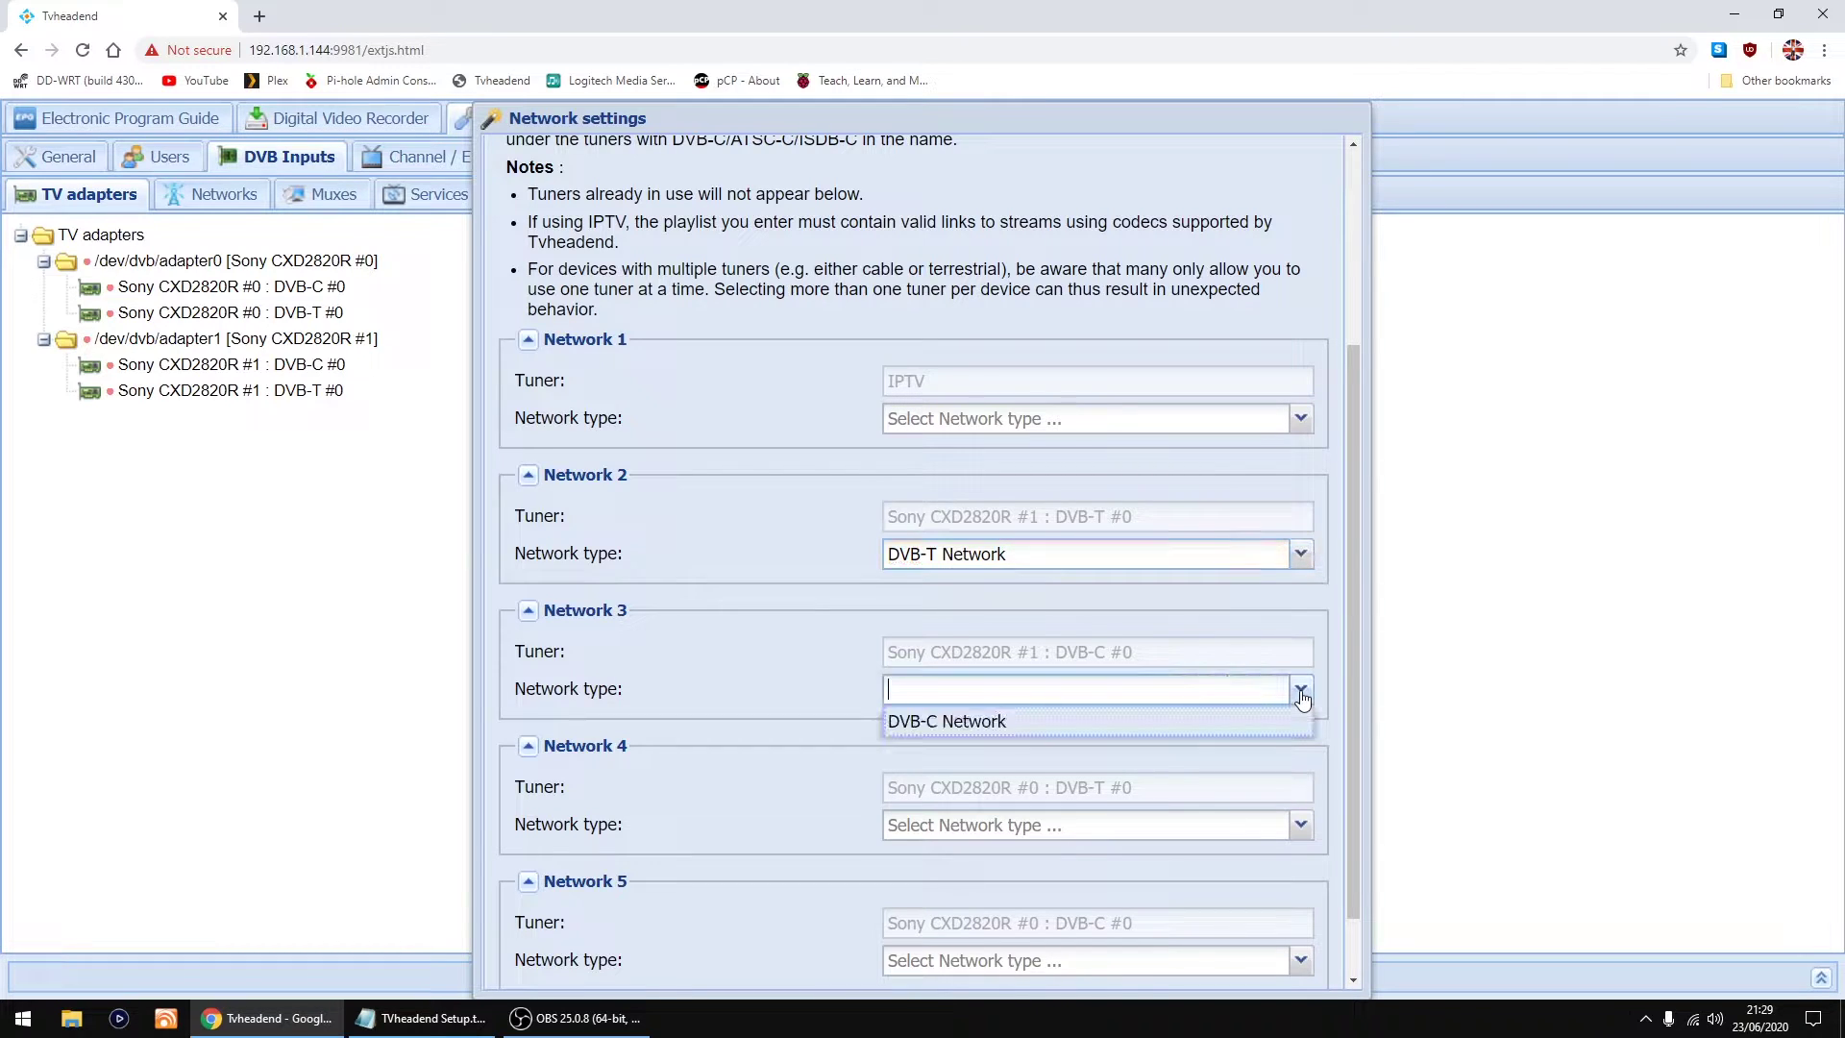
click(1127, 721)
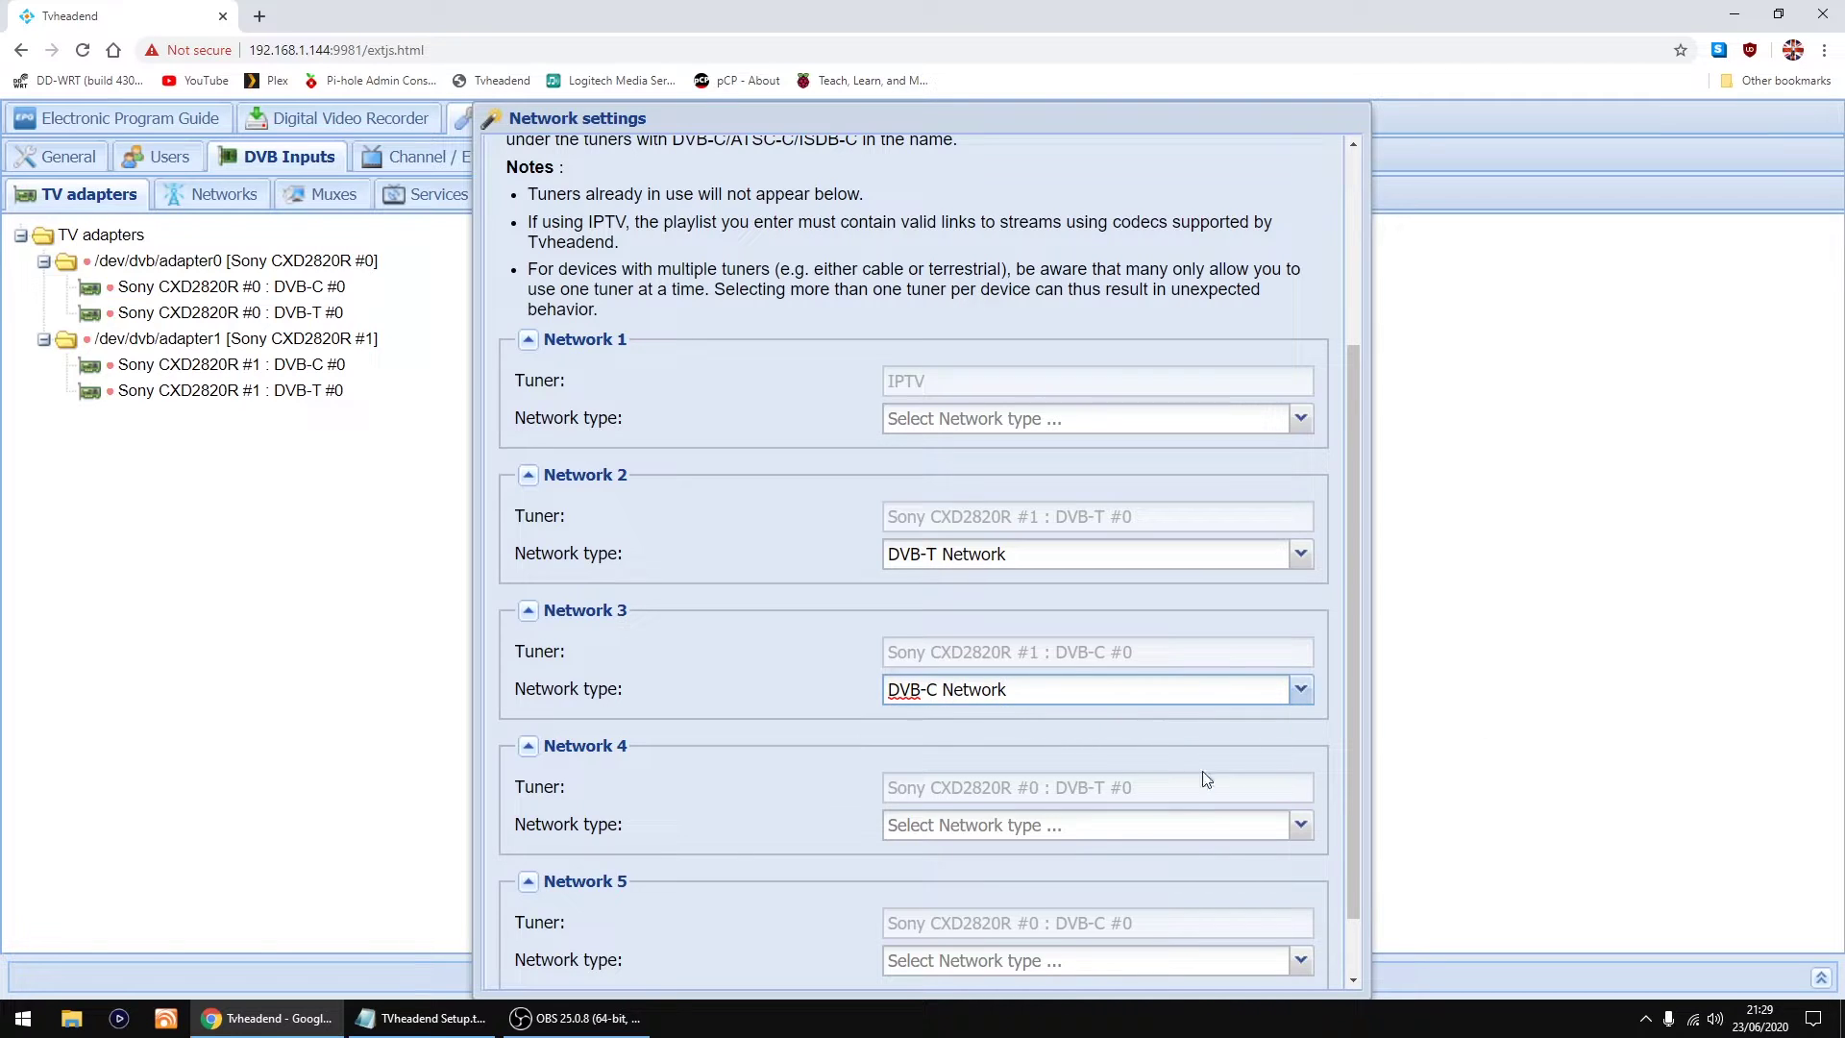
Step: Set Network 4 to DVB-T Network and Network 5 to DVB-C Network
click(1301, 825)
click(924, 852)
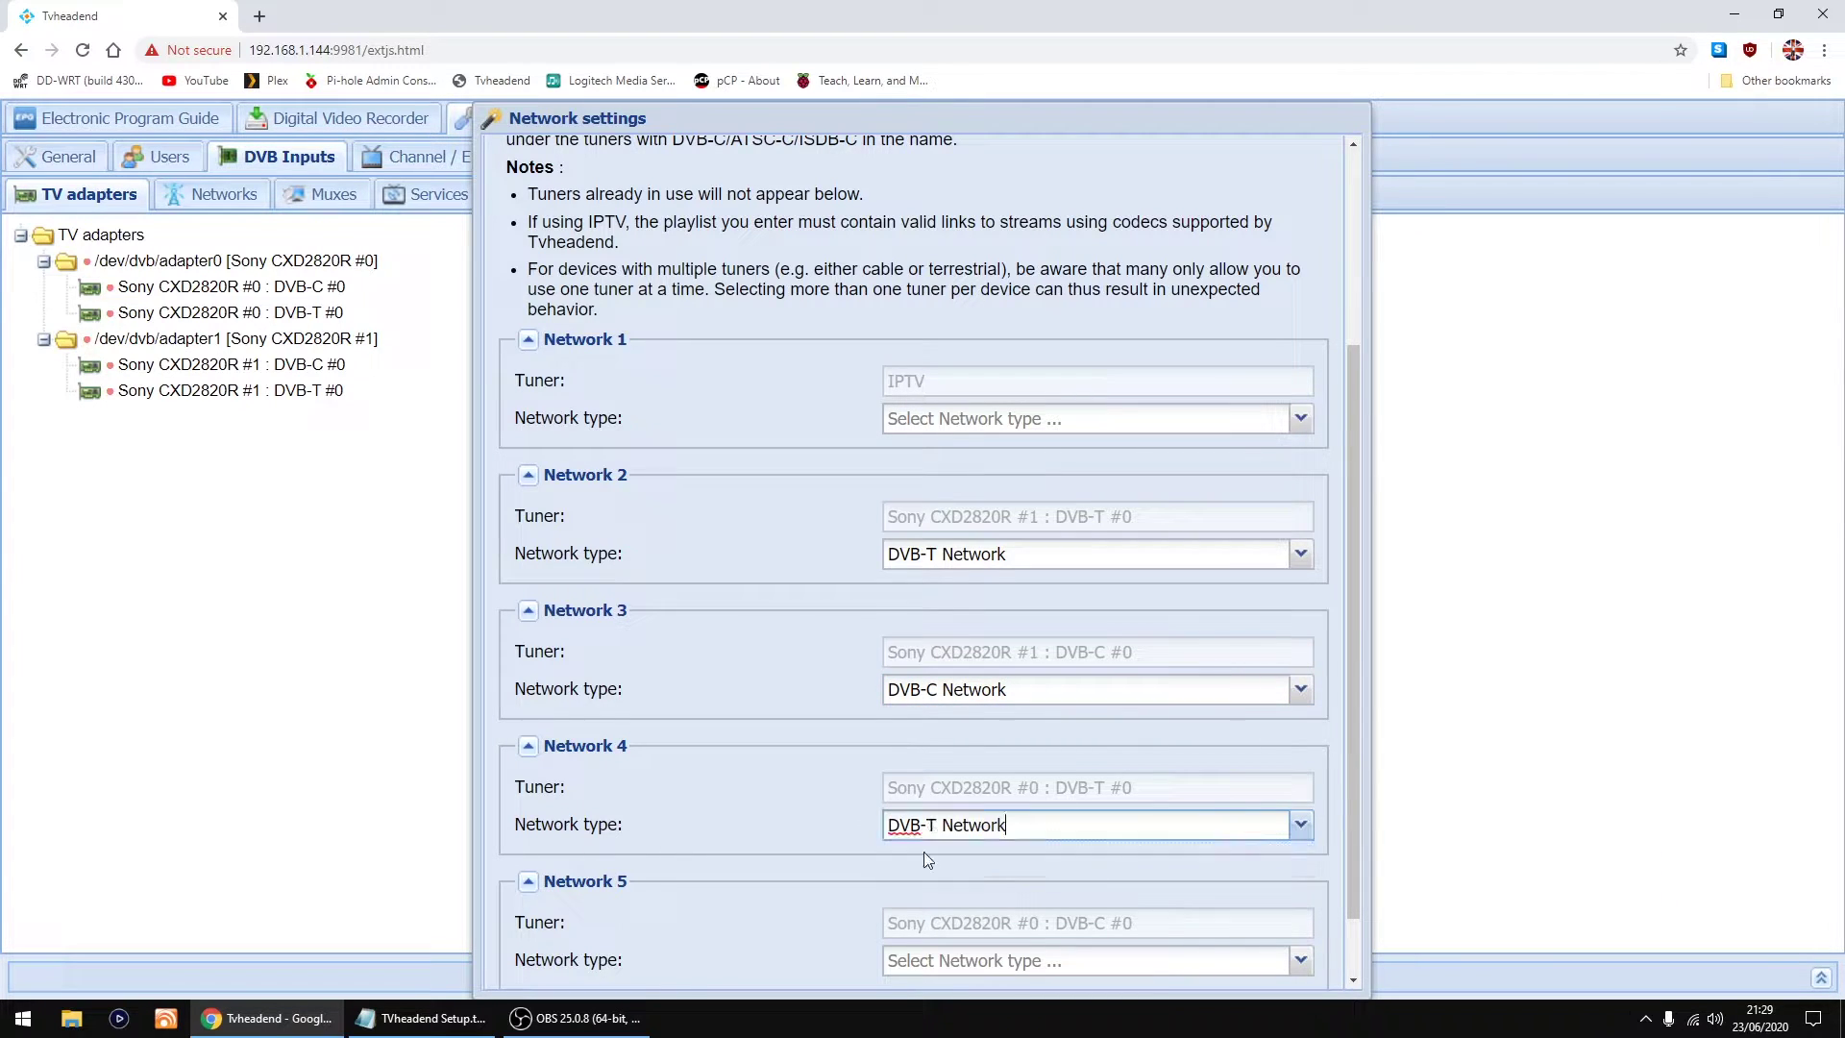
scroll(1121, 845, down, 1)
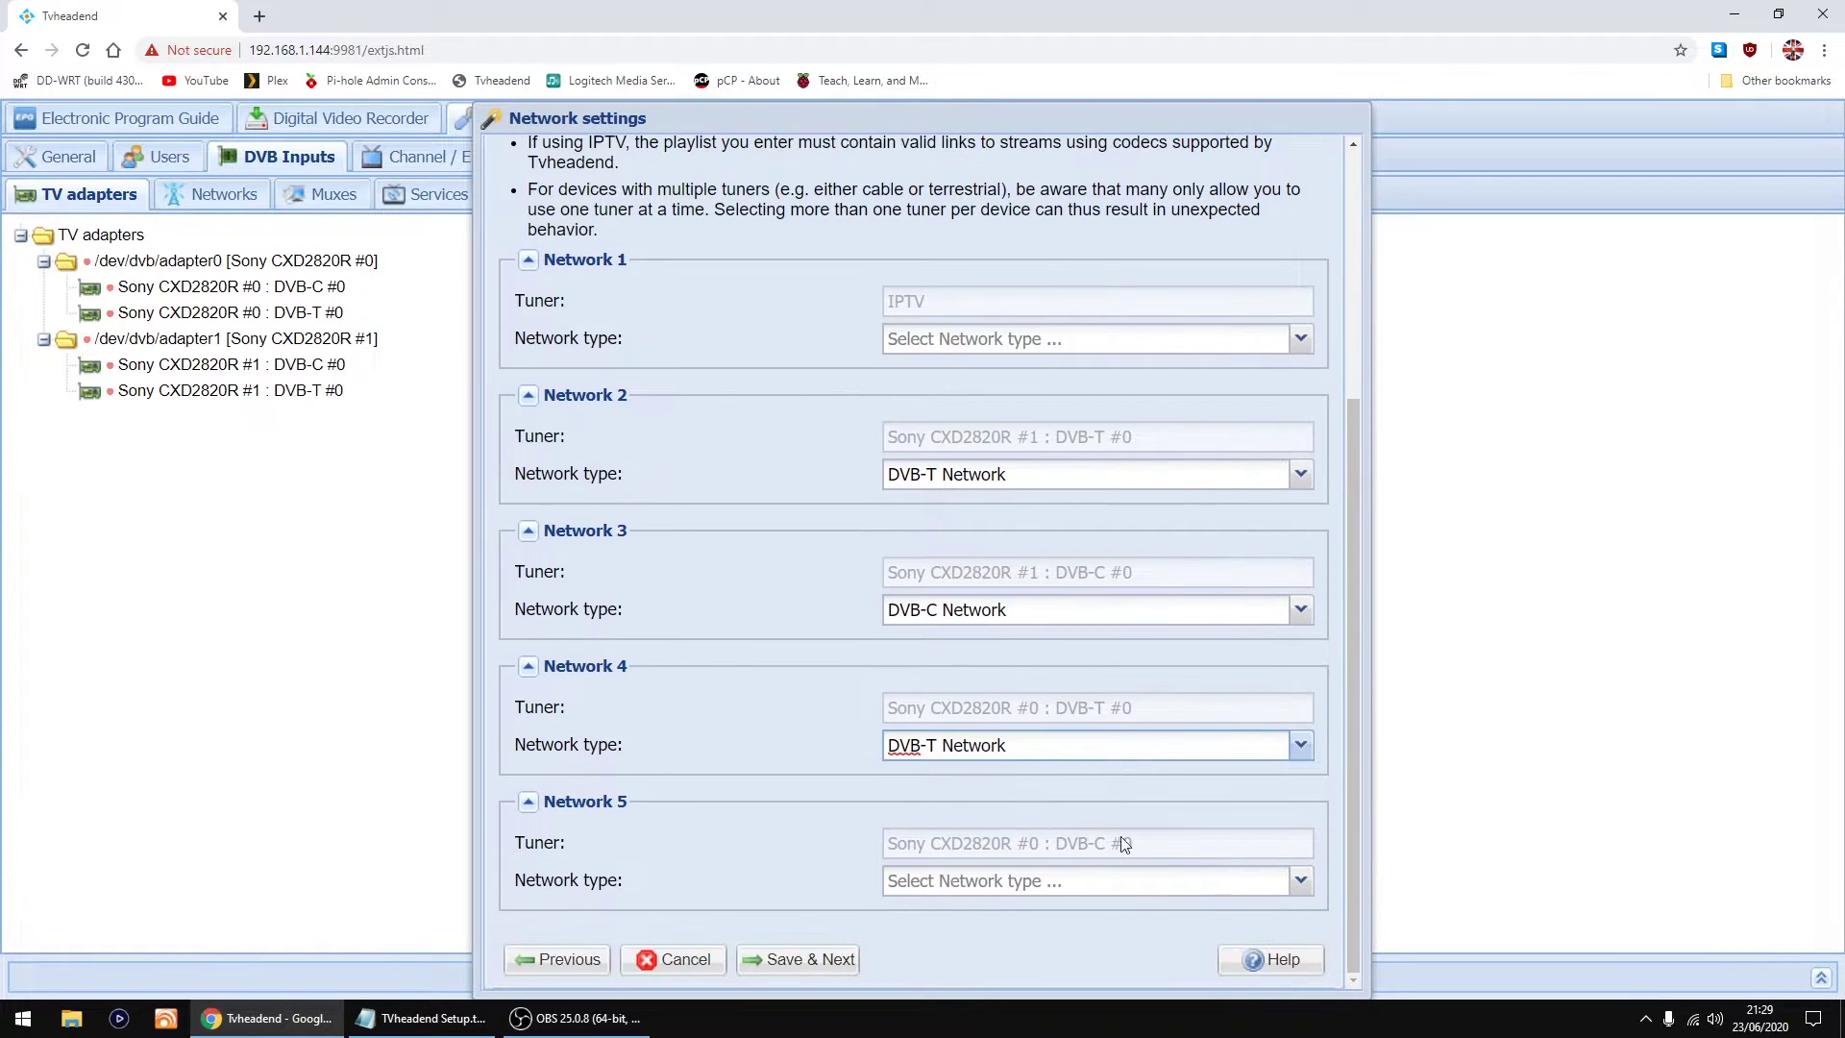
click(1301, 880)
click(943, 911)
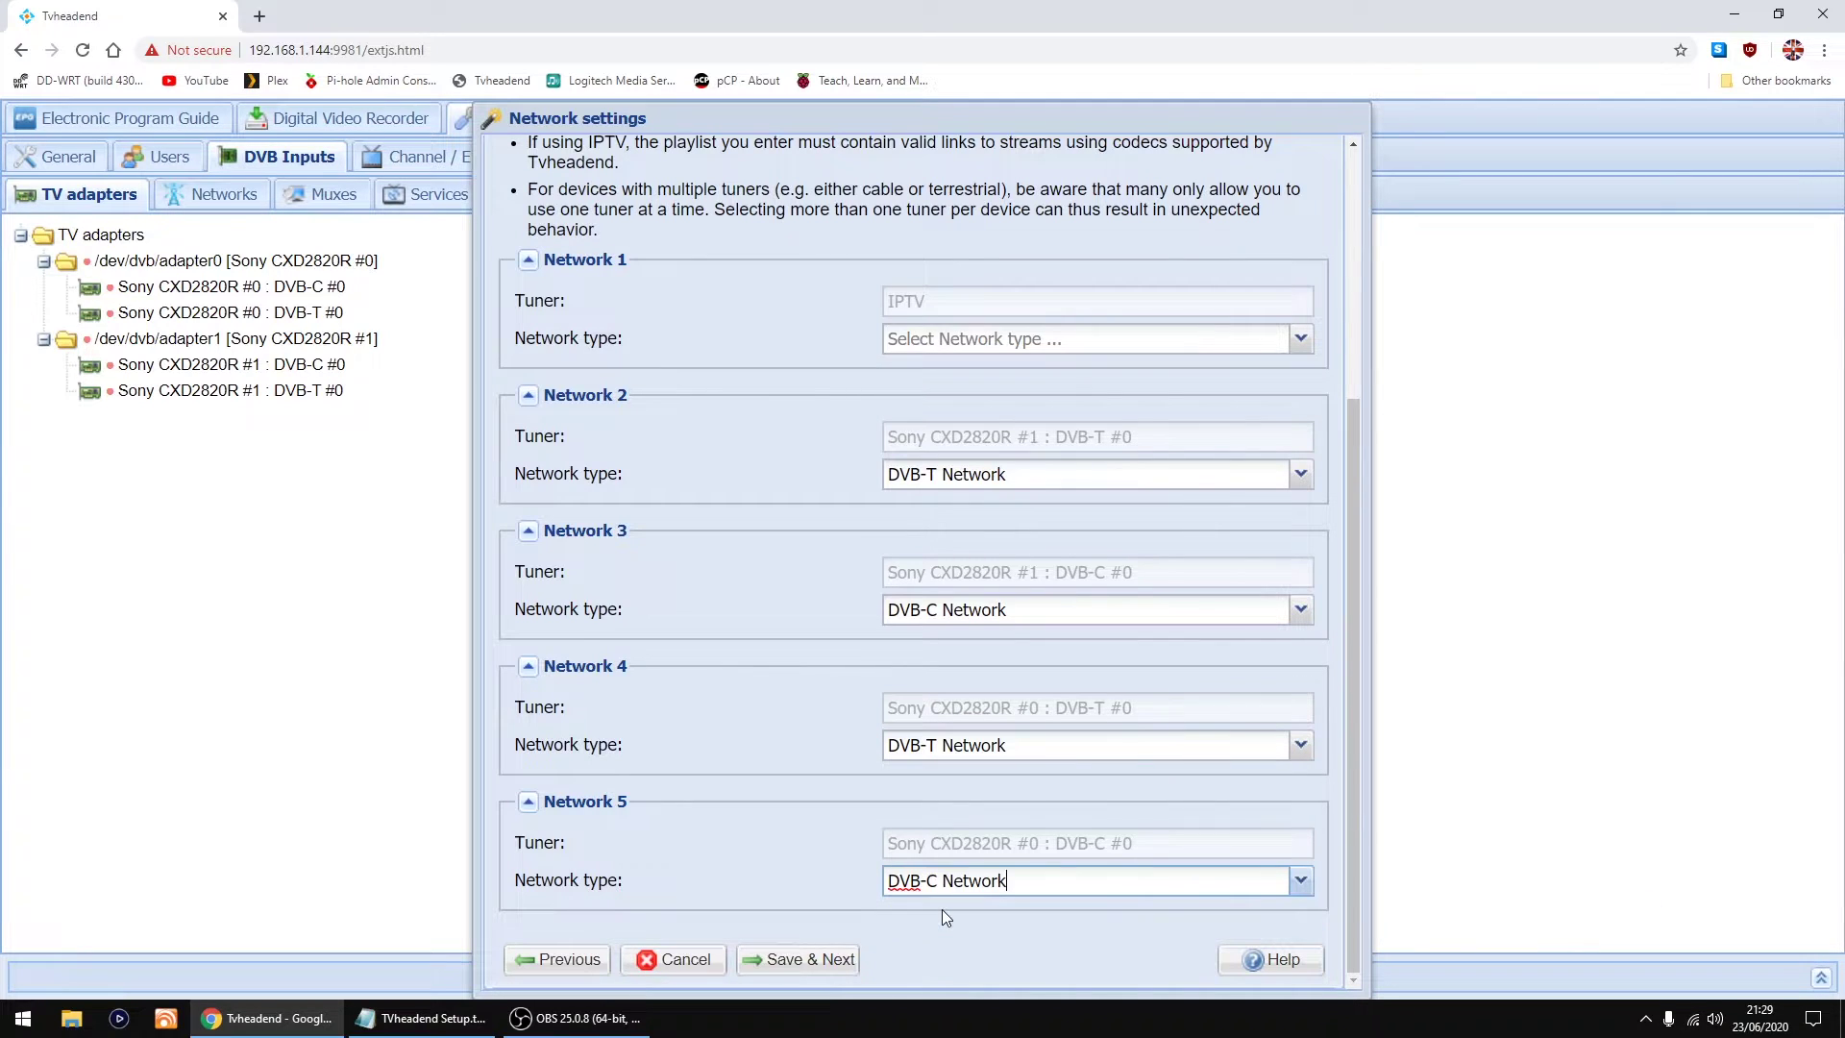
click(790, 832)
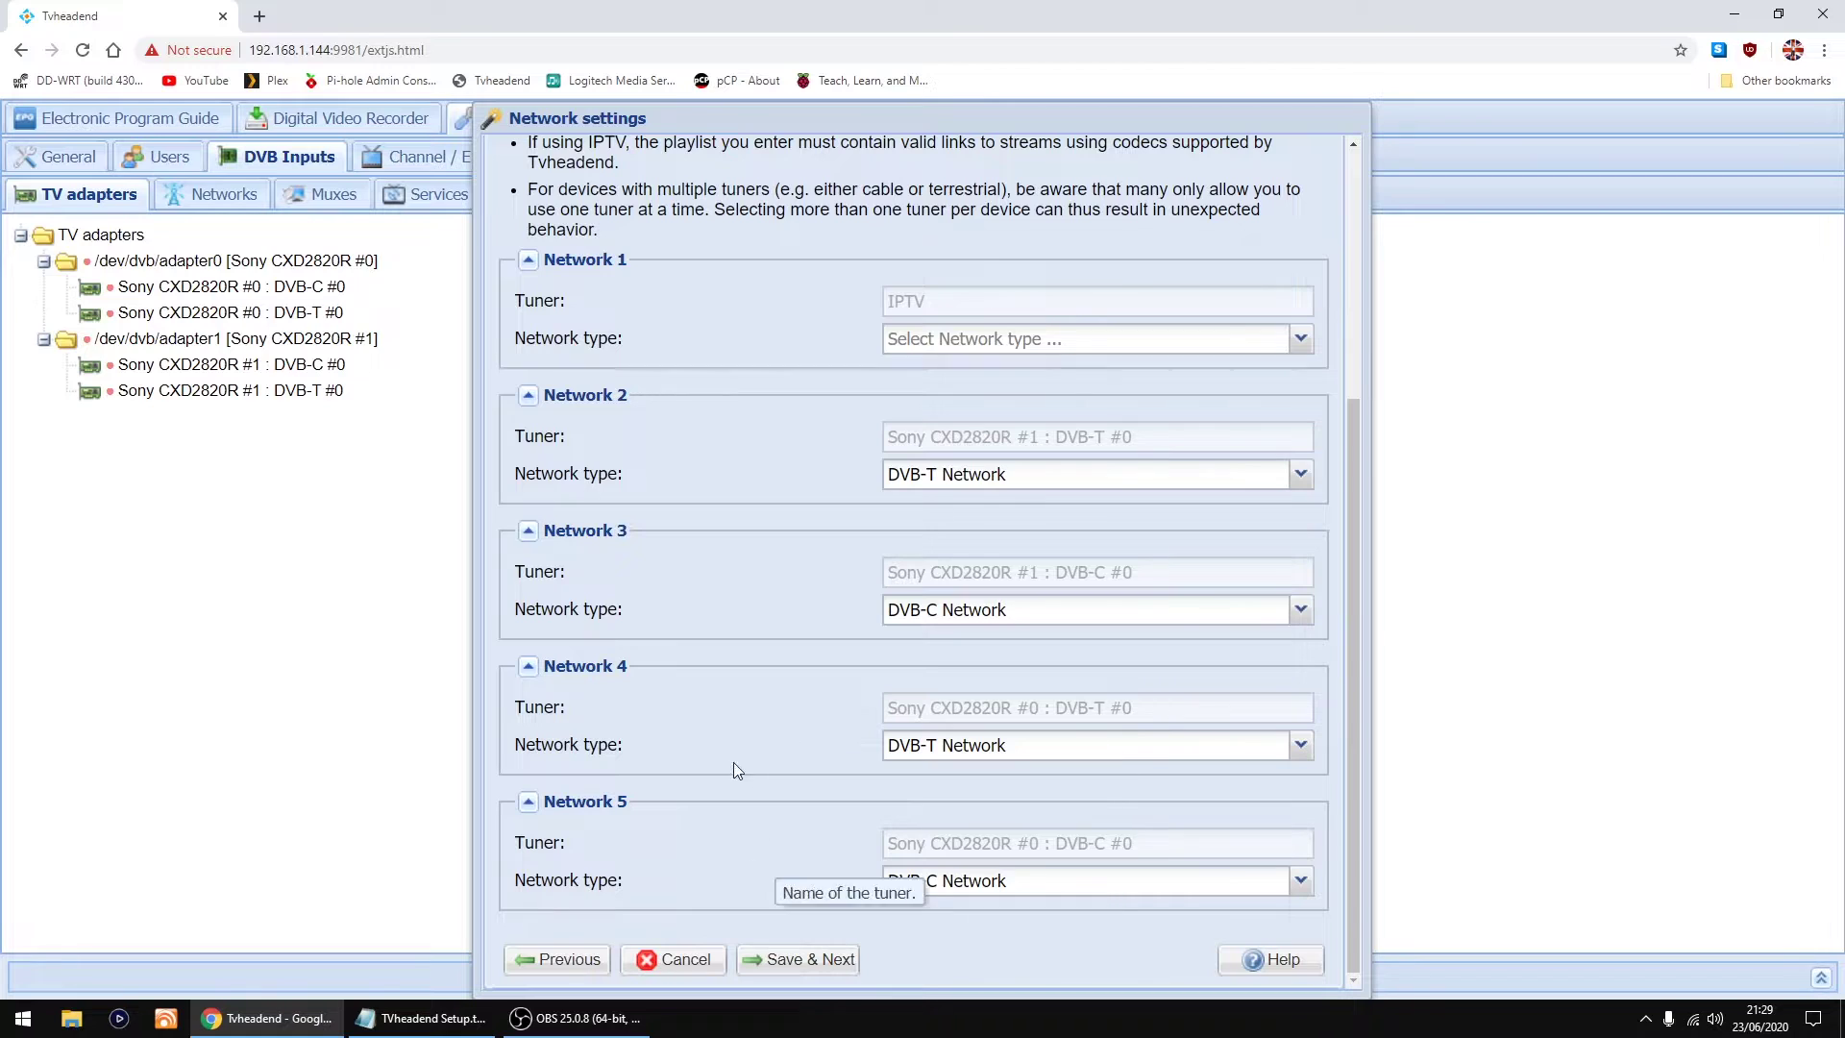
Step: Save the network types and check Network 1's pre-defined mux list without choosing one
click(802, 960)
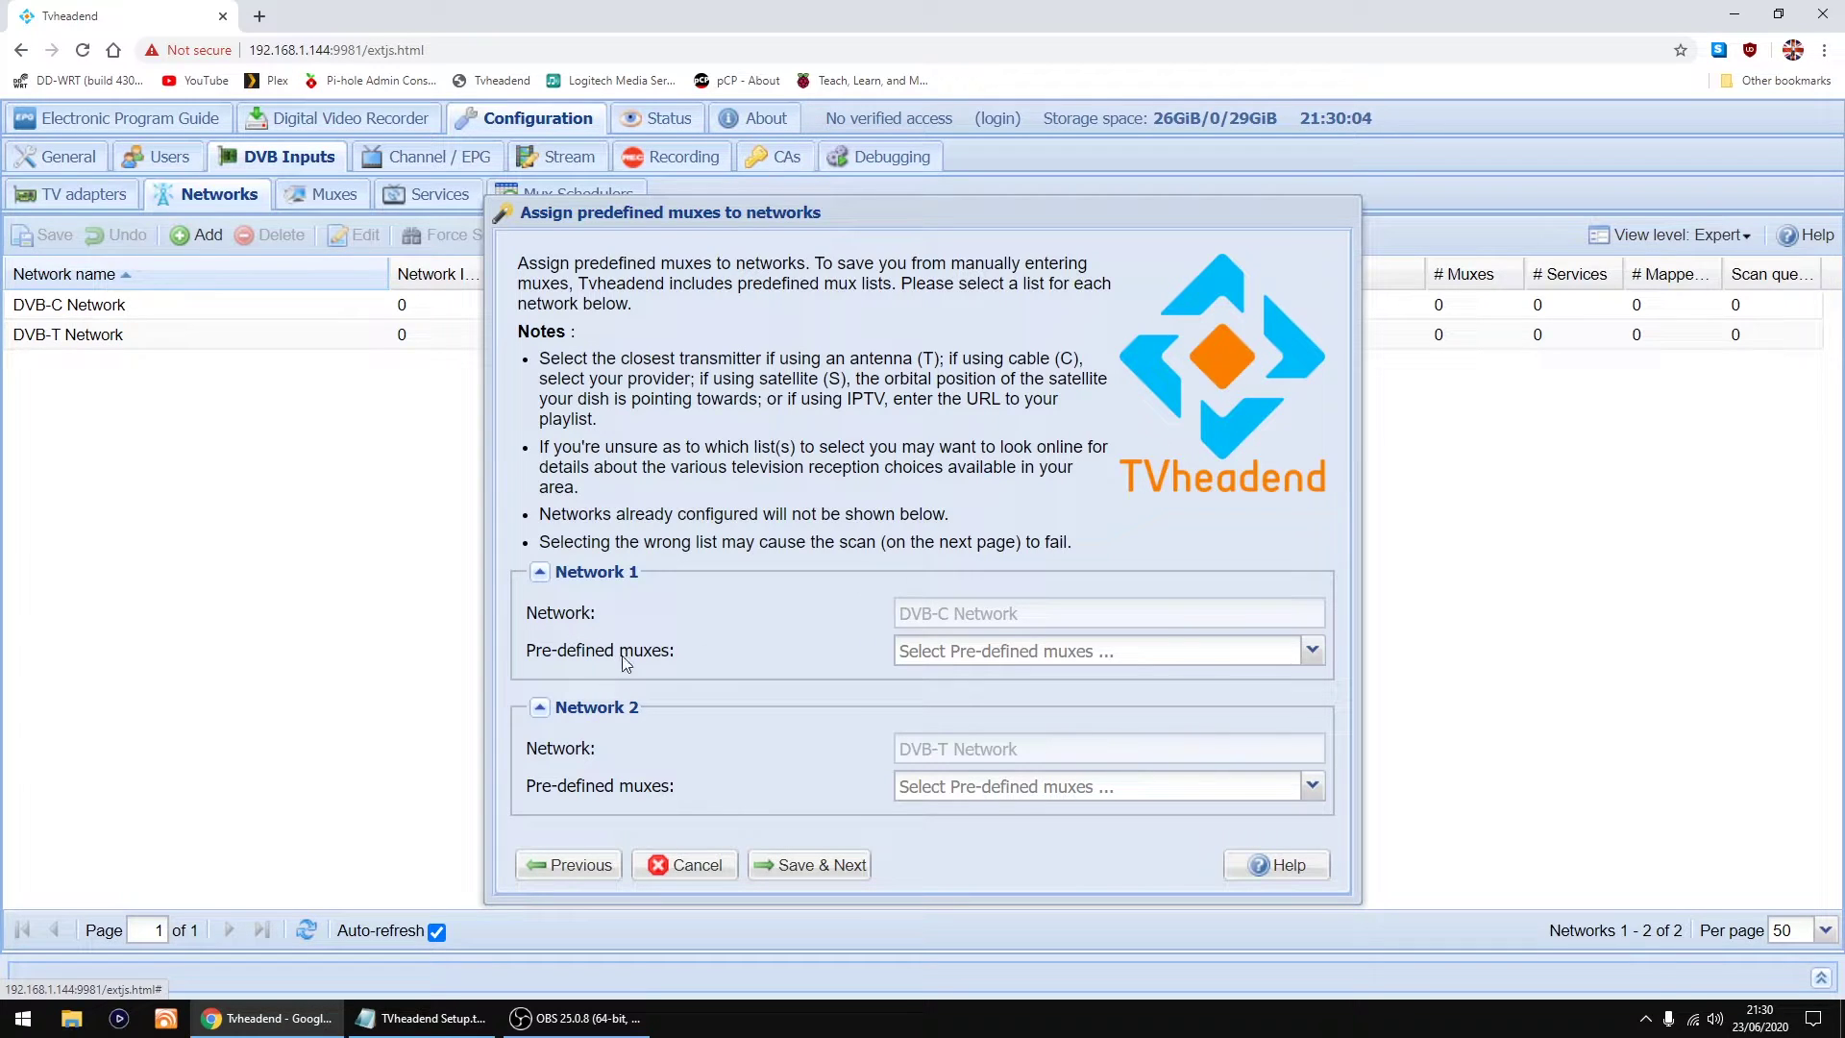
click(1312, 653)
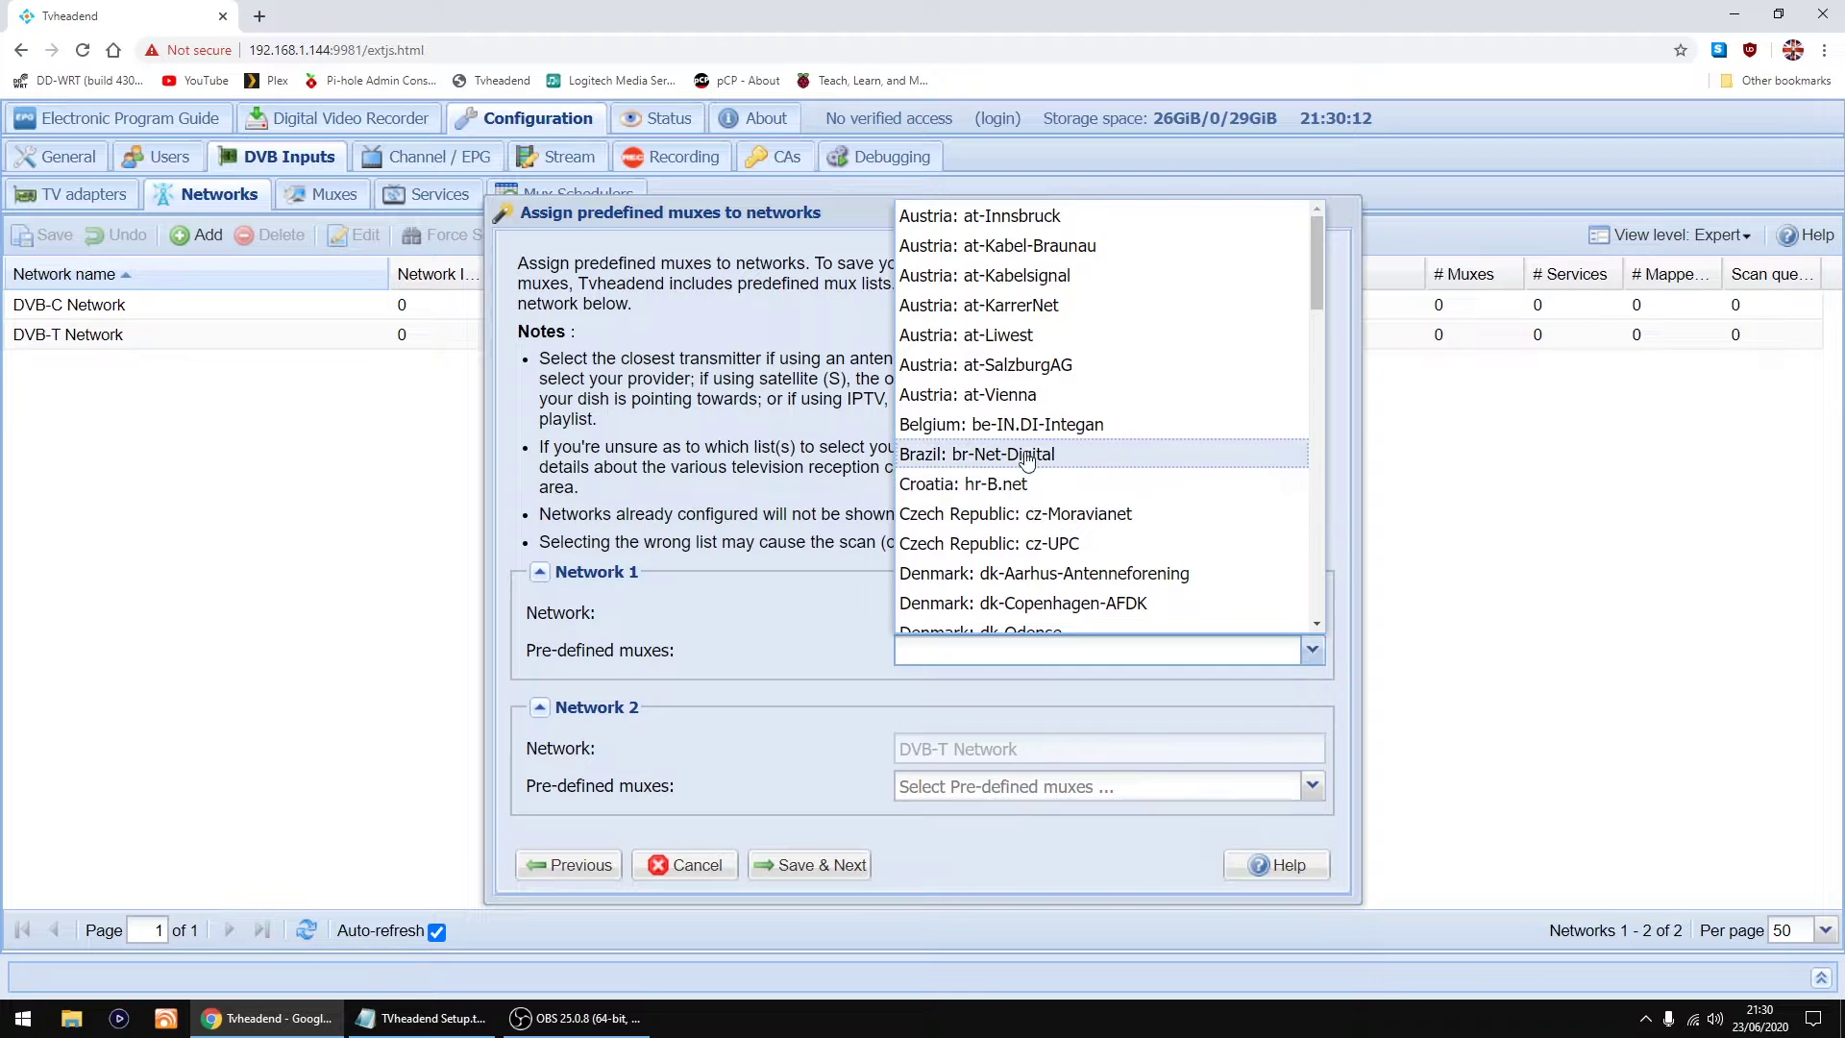
click(817, 602)
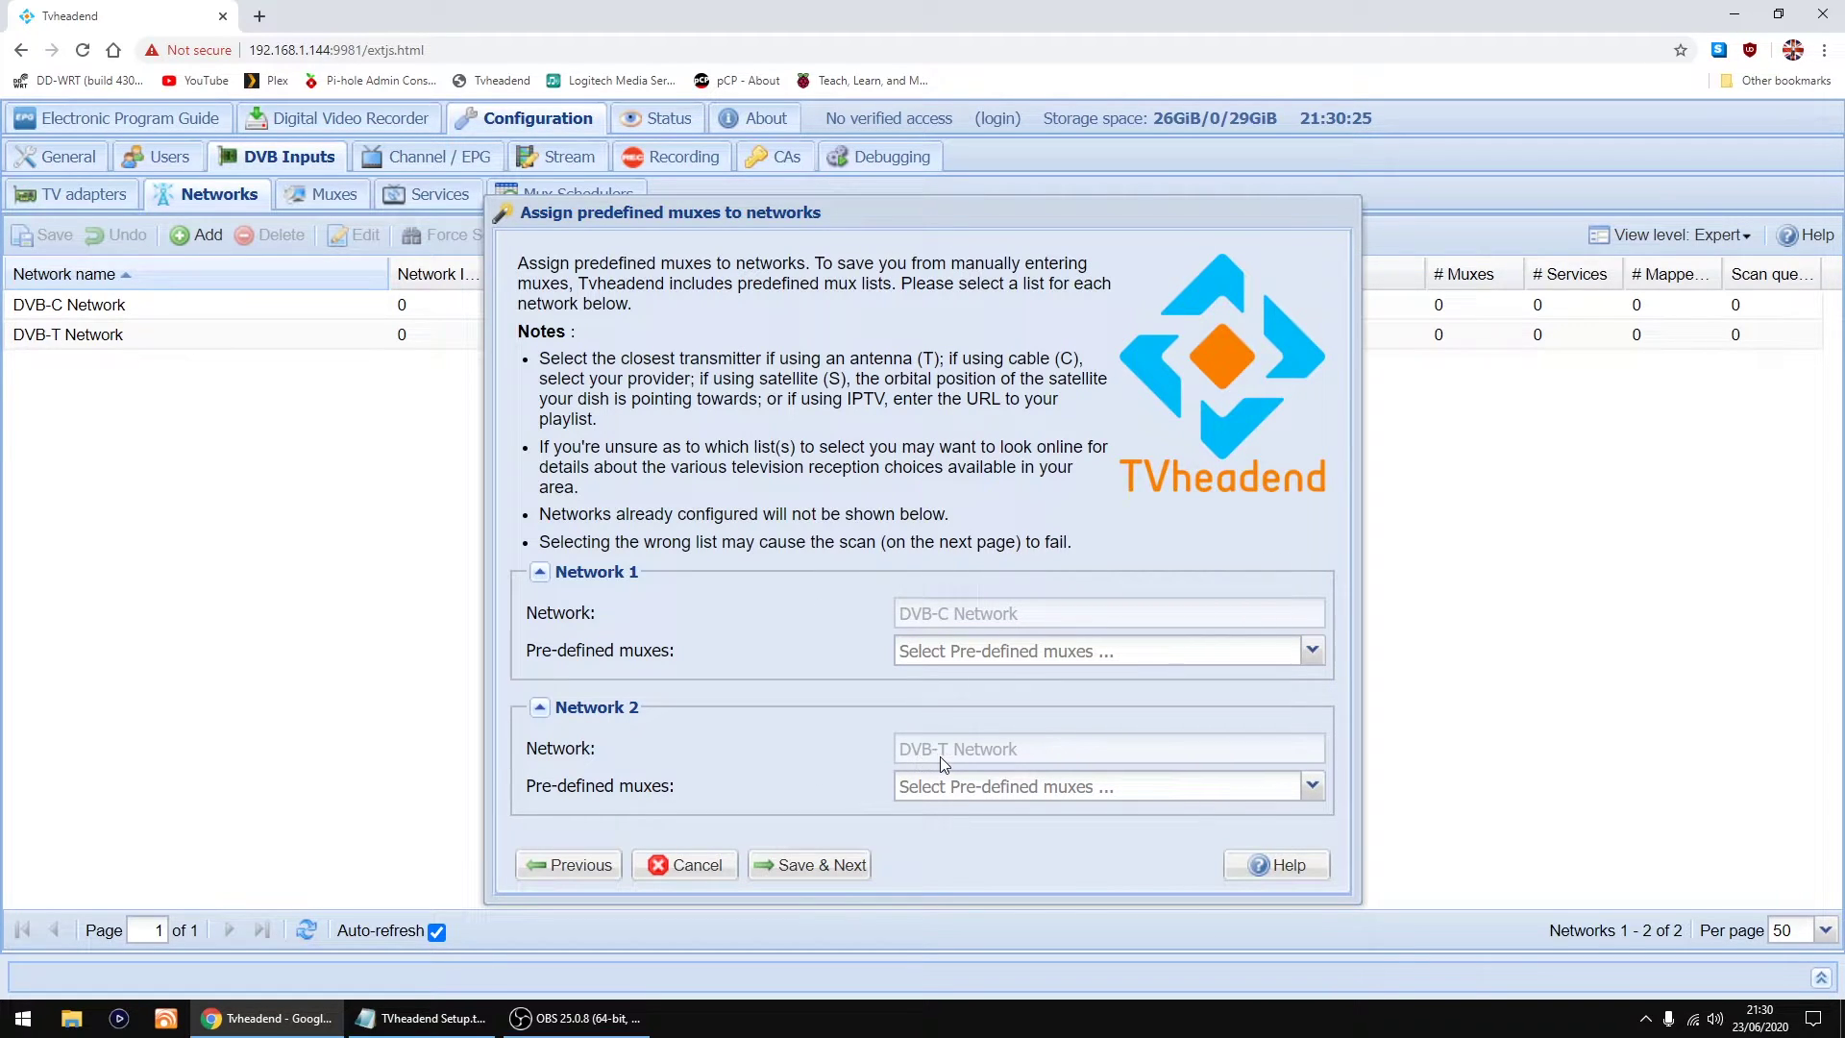
Step: Give Network 2 the United Kingdom: uk-CrystalPalace mux list and start the scan
click(1311, 786)
scroll(1090, 528, down, 20)
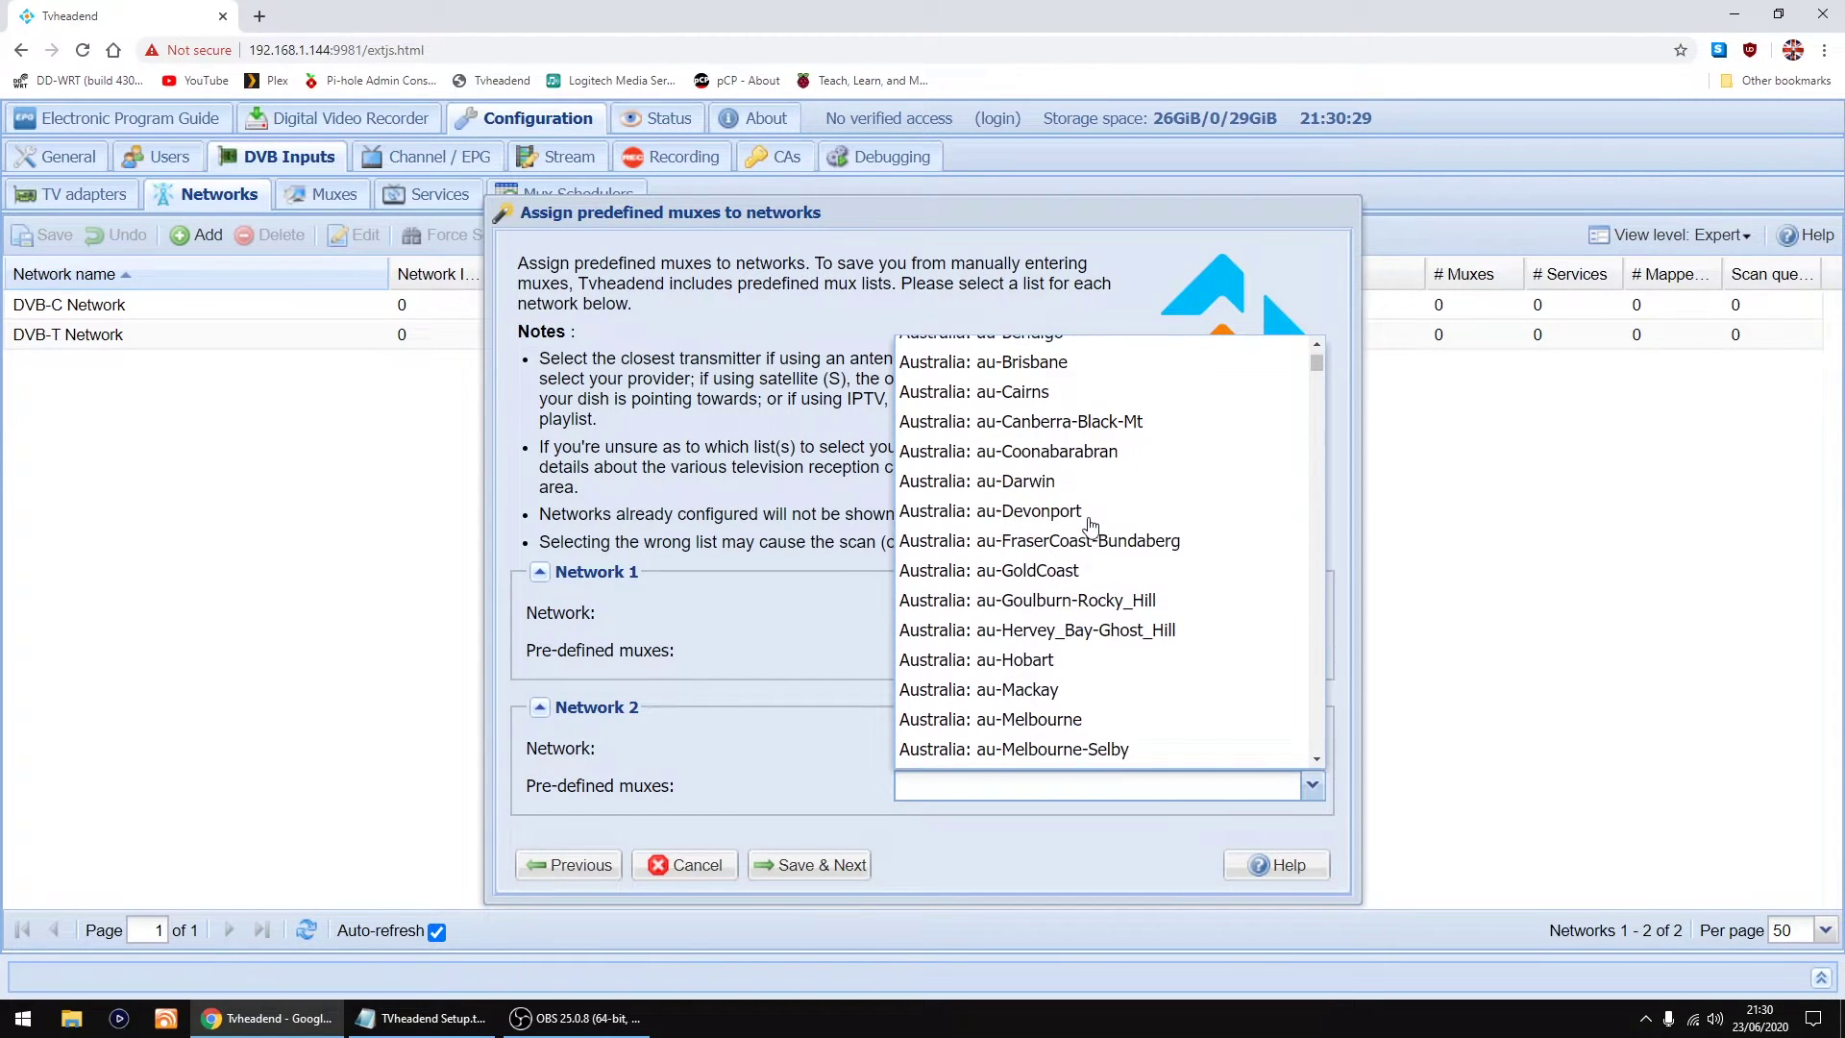
scroll(1089, 528, down, 20)
scroll(1089, 527, down, 20)
scroll(1091, 526, down, 20)
scroll(1087, 562, down, 20)
scroll(1087, 562, down, 20)
scroll(1088, 562, down, 20)
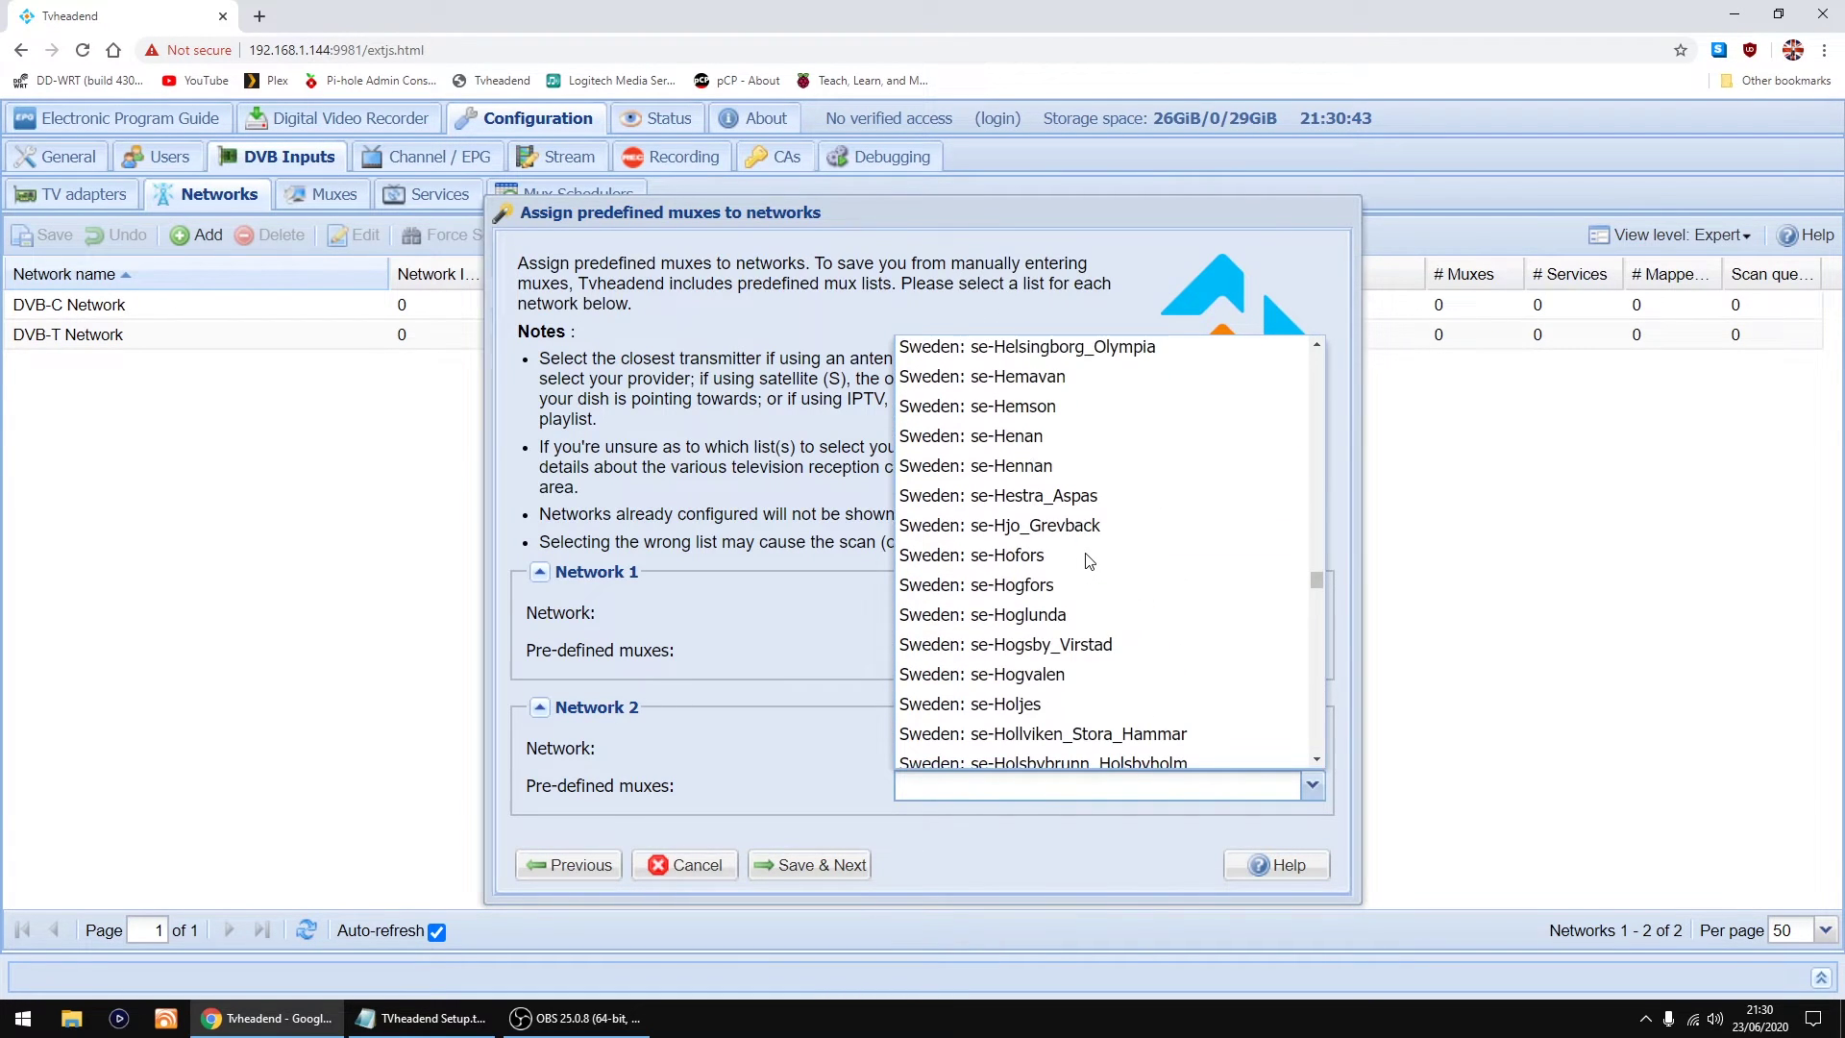
scroll(1087, 562, down, 20)
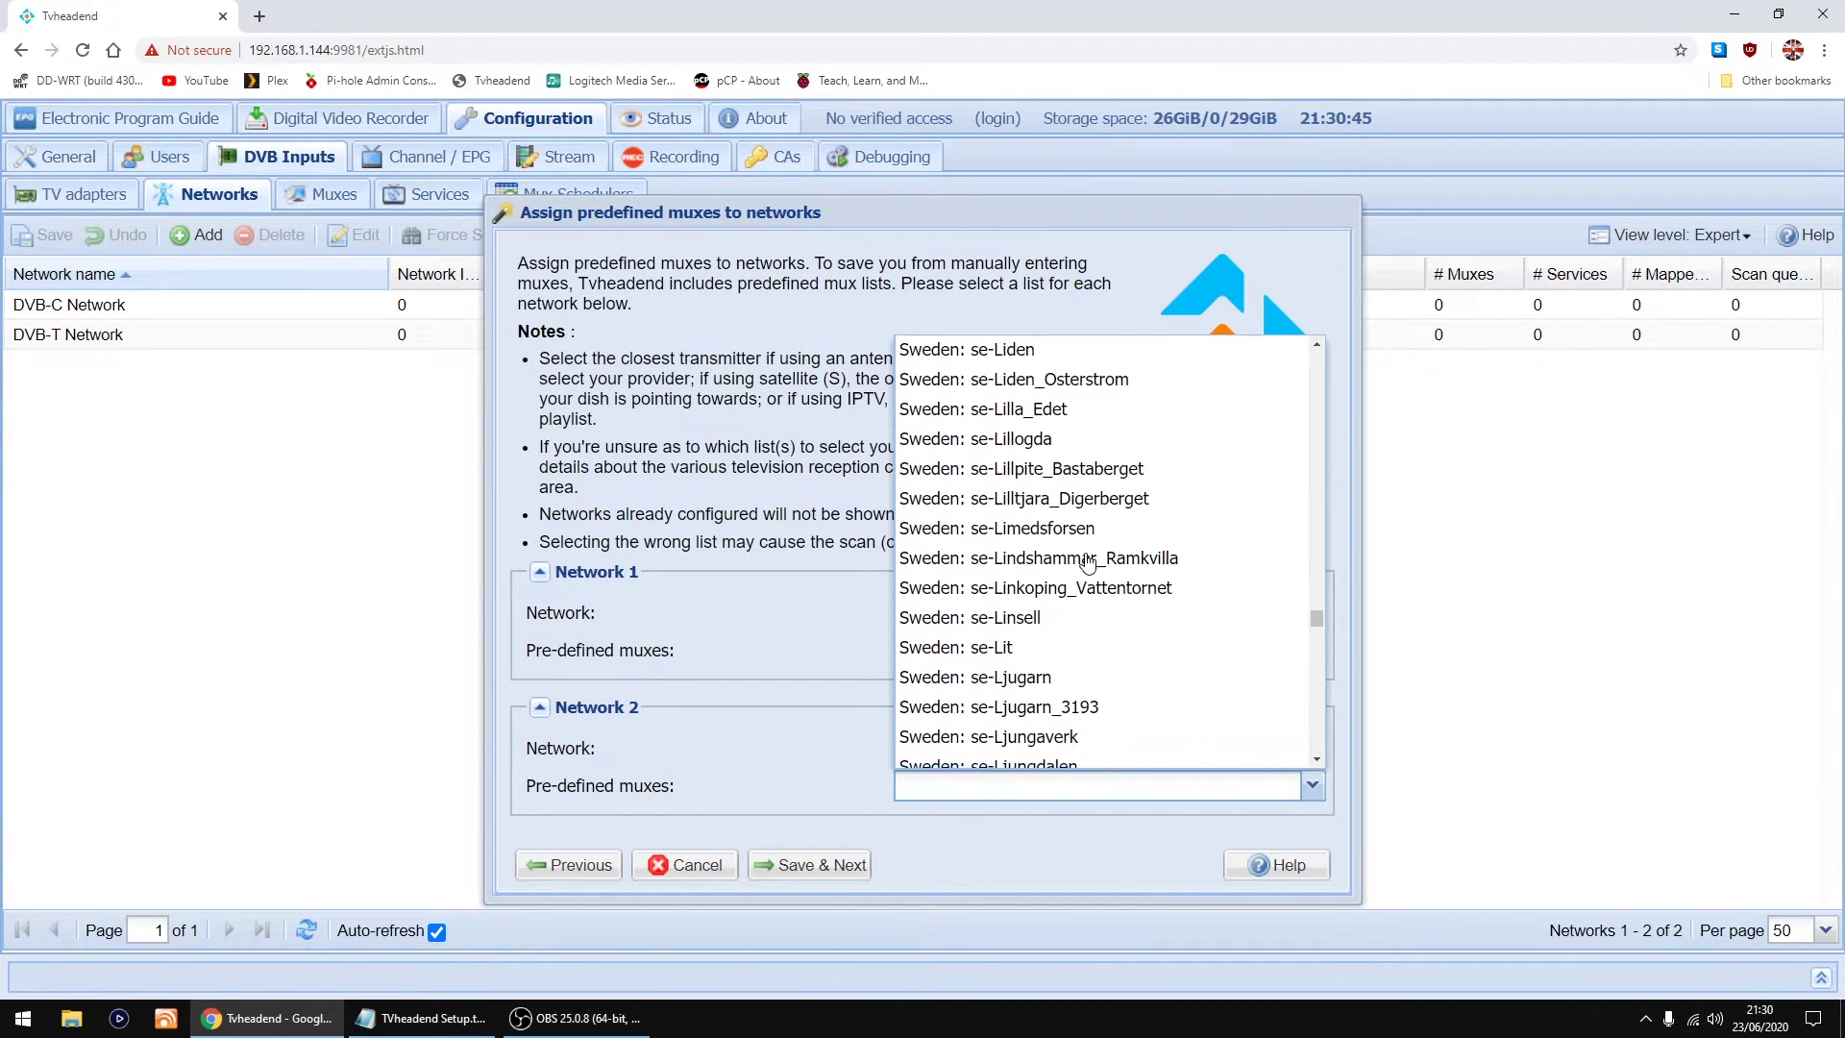
scroll(1087, 562, down, 20)
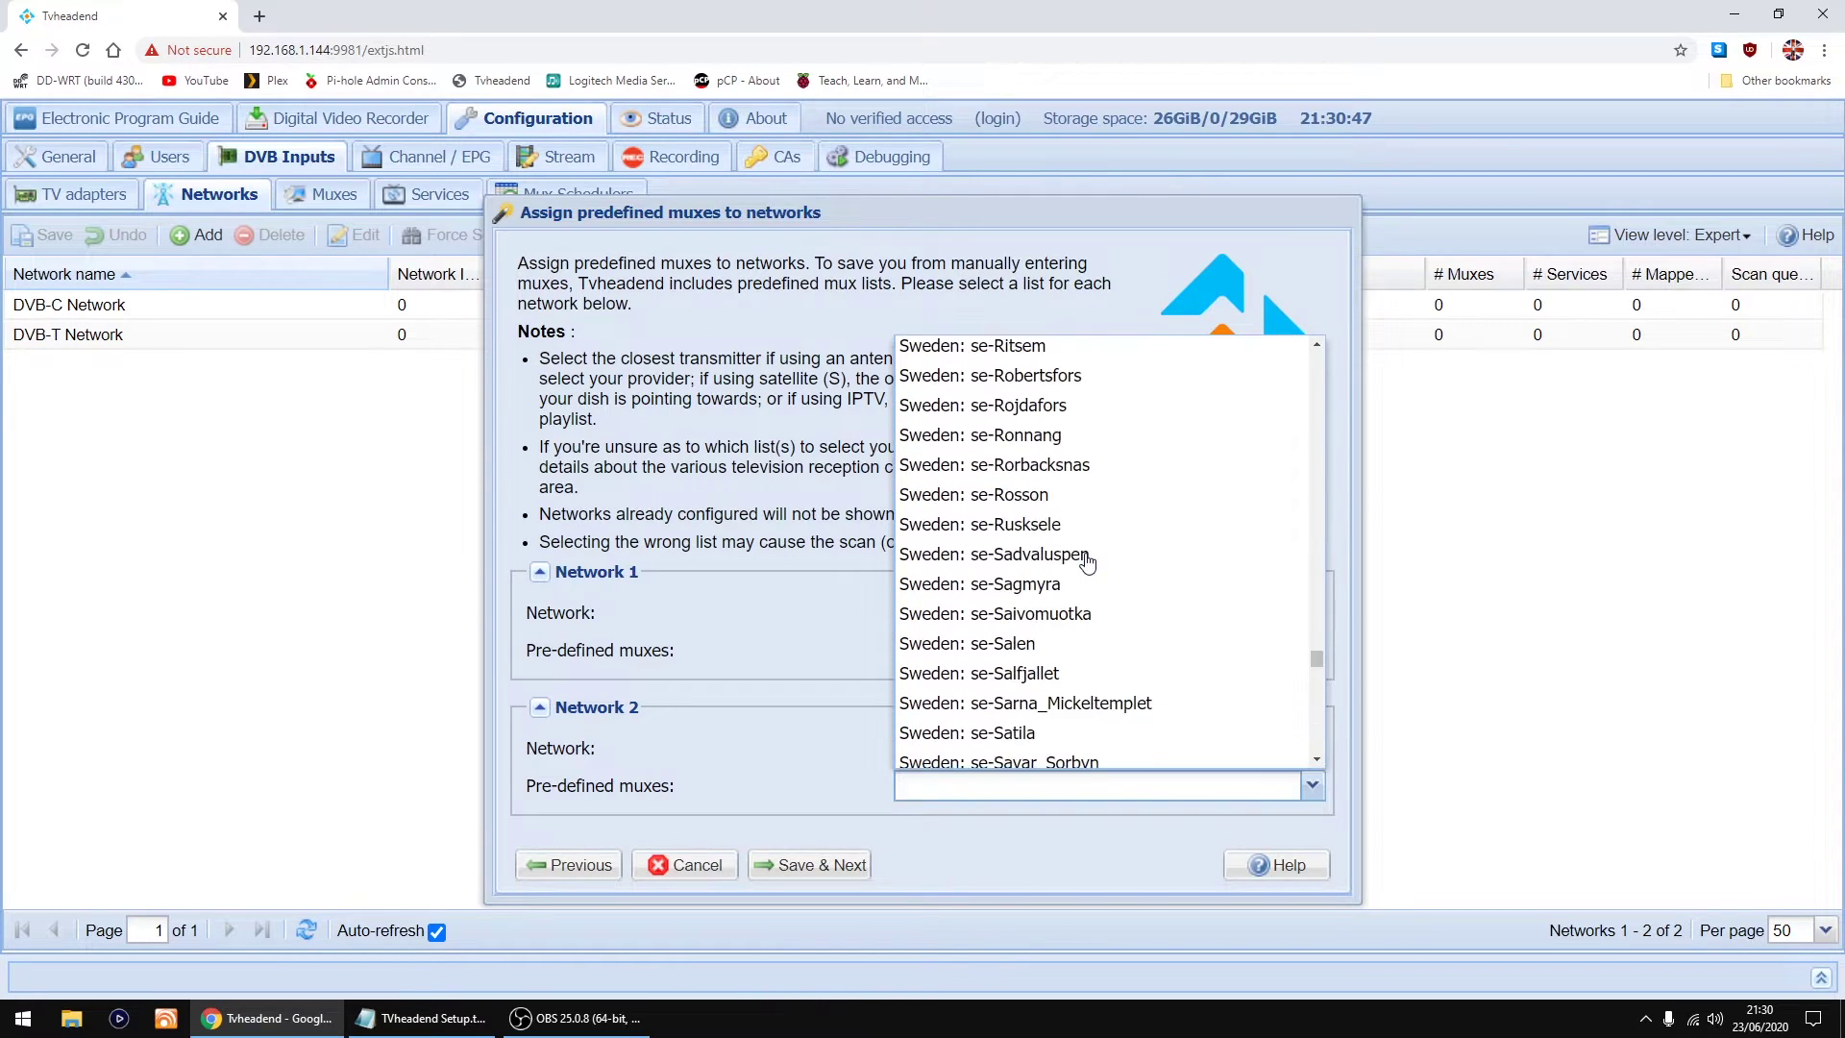
scroll(1087, 562, down, 20)
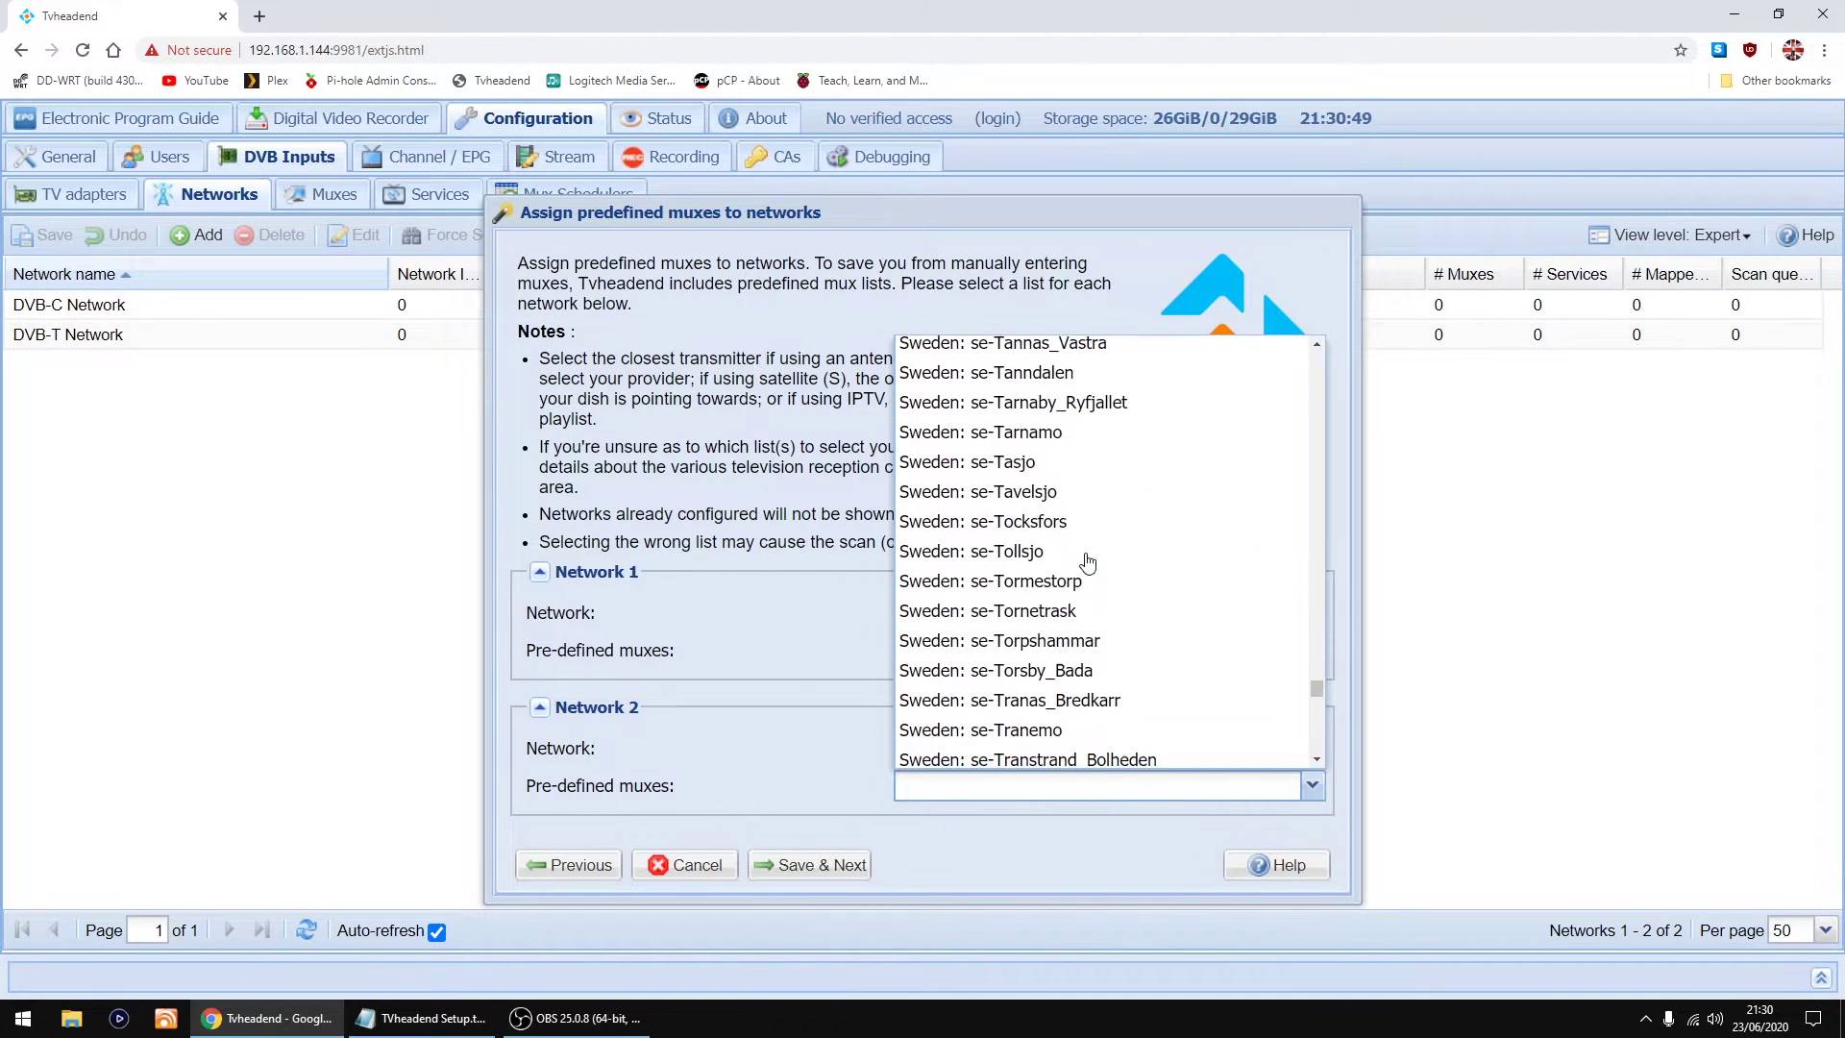
scroll(1087, 562, down, 20)
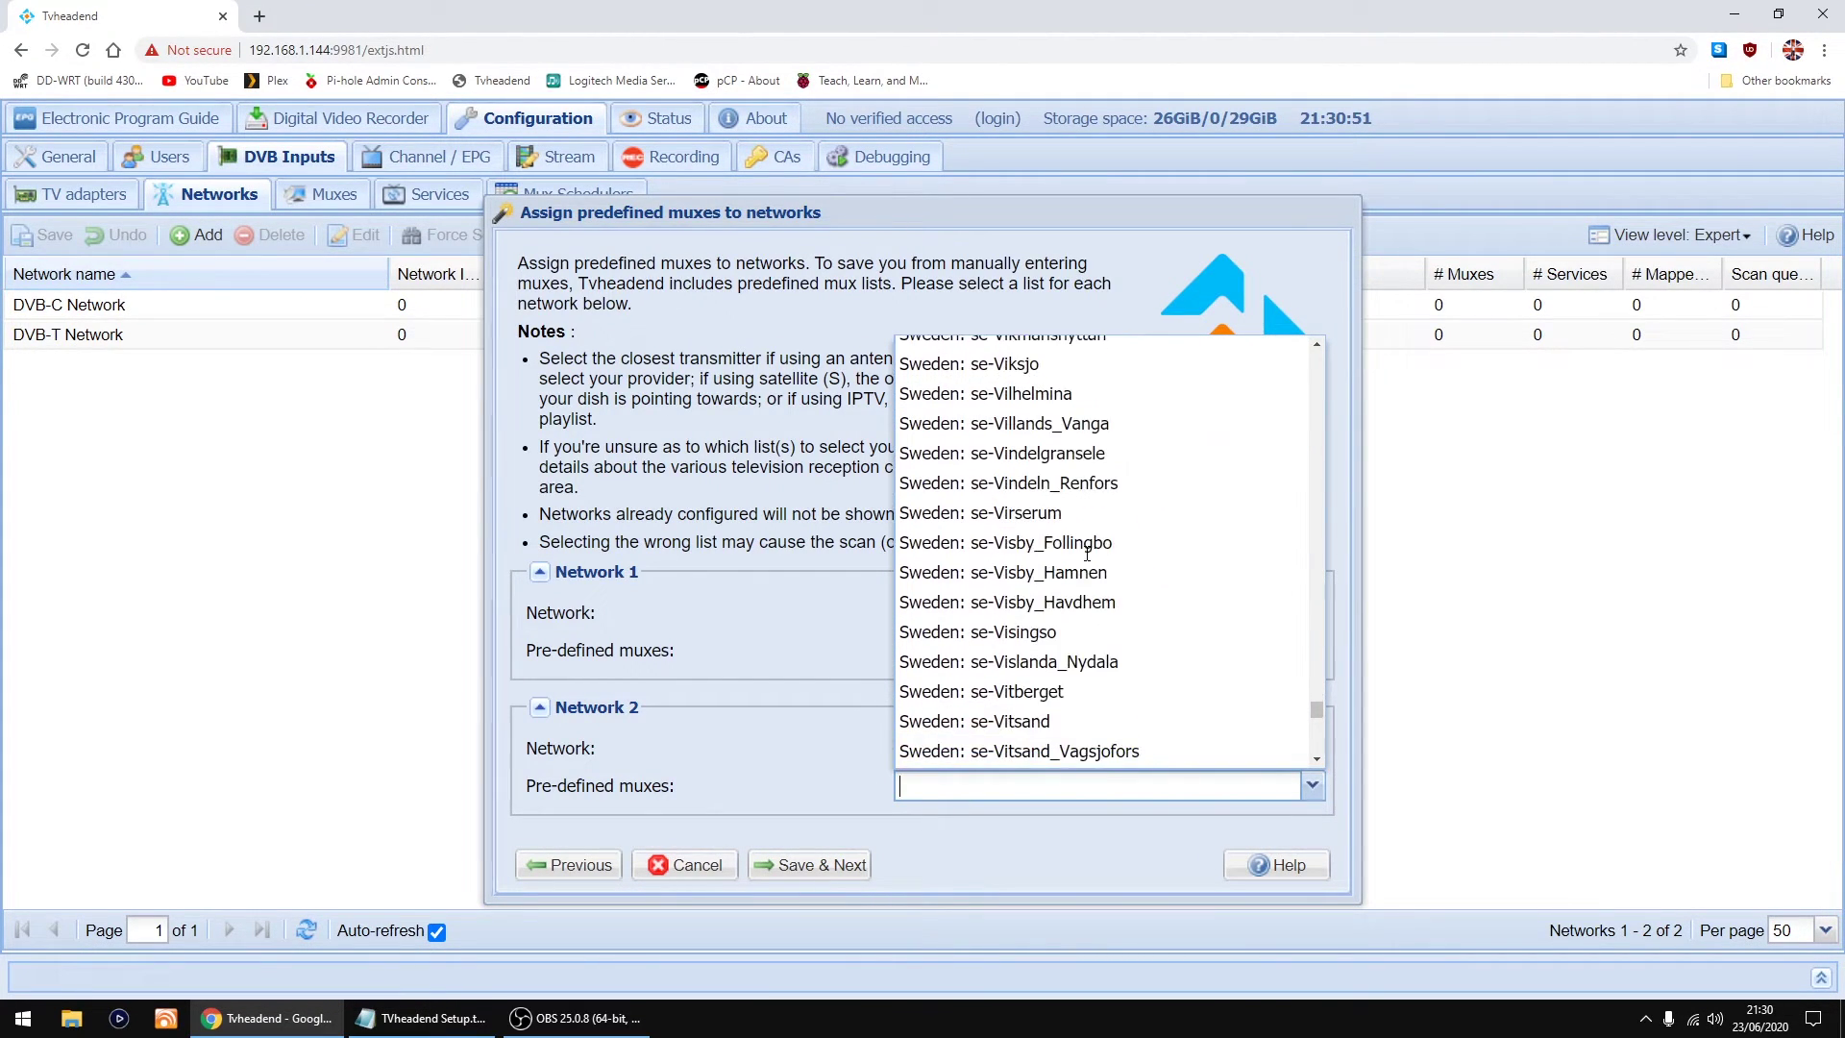
scroll(1086, 554, down, 20)
scroll(1028, 475, up, 1)
scroll(1024, 572, down, 2)
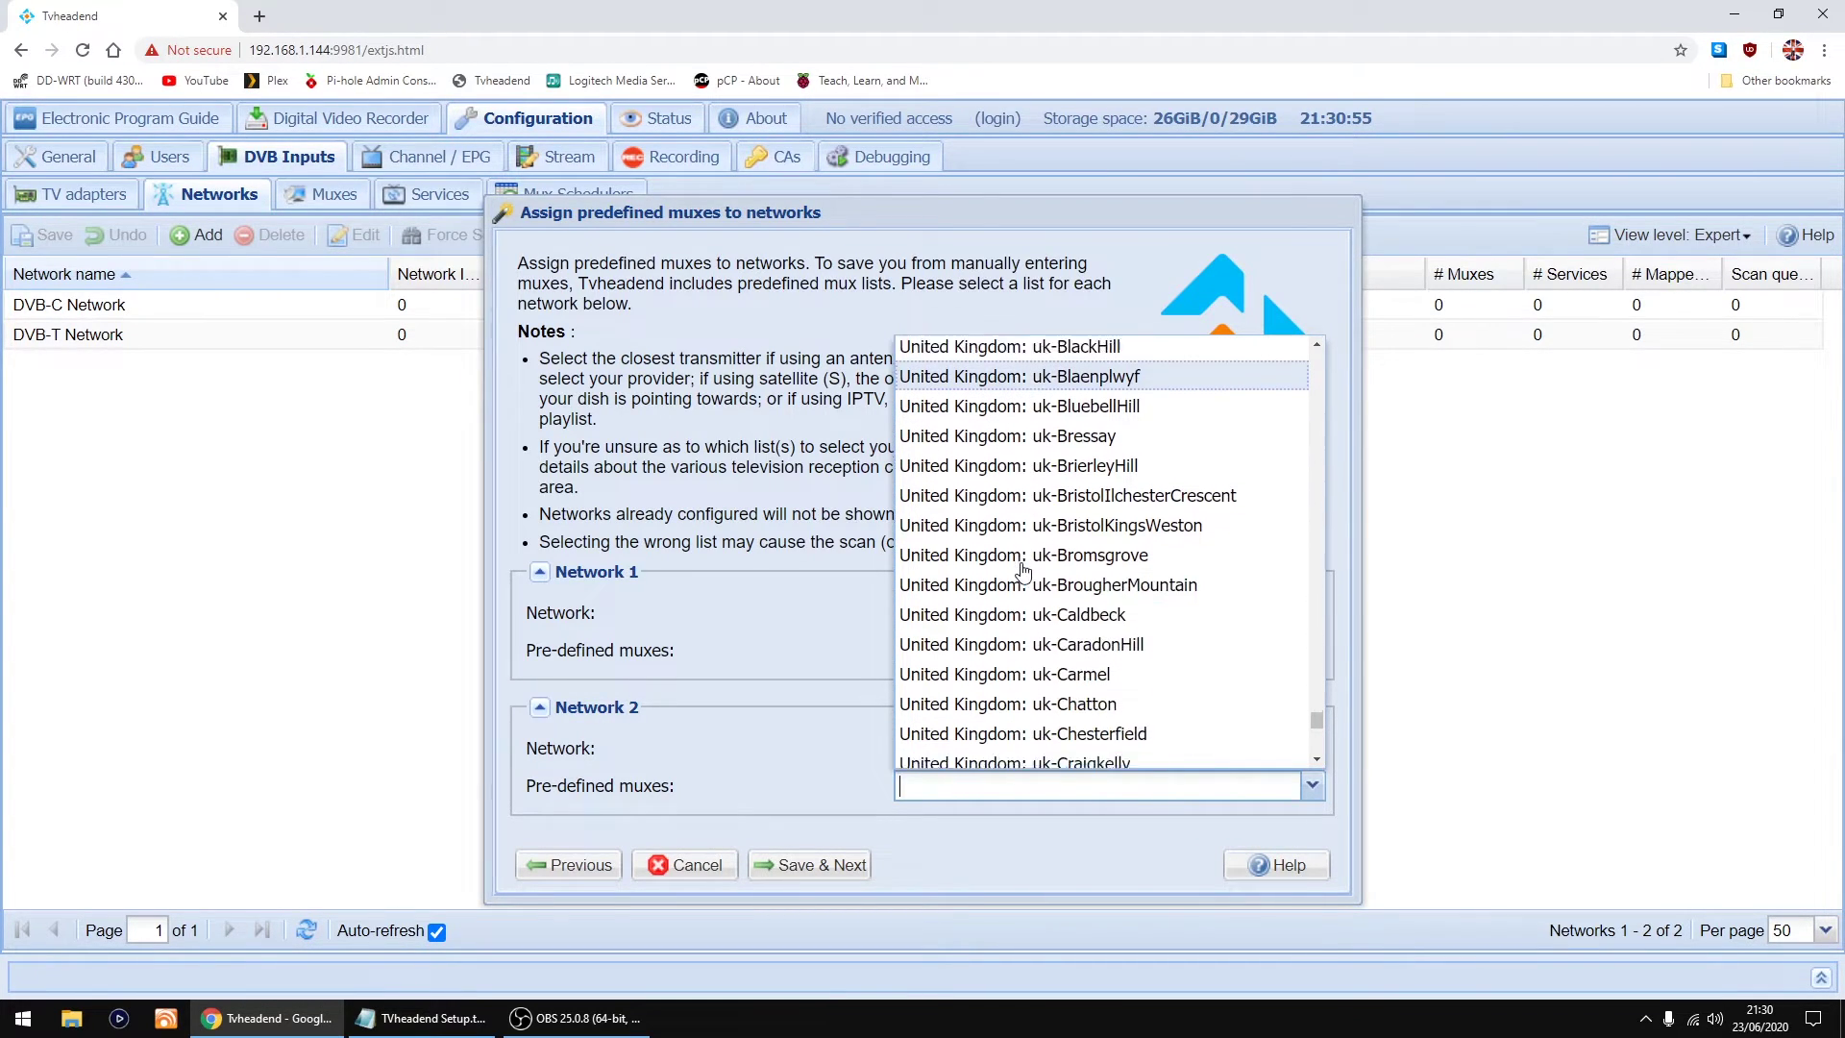
scroll(1024, 574, down, 3)
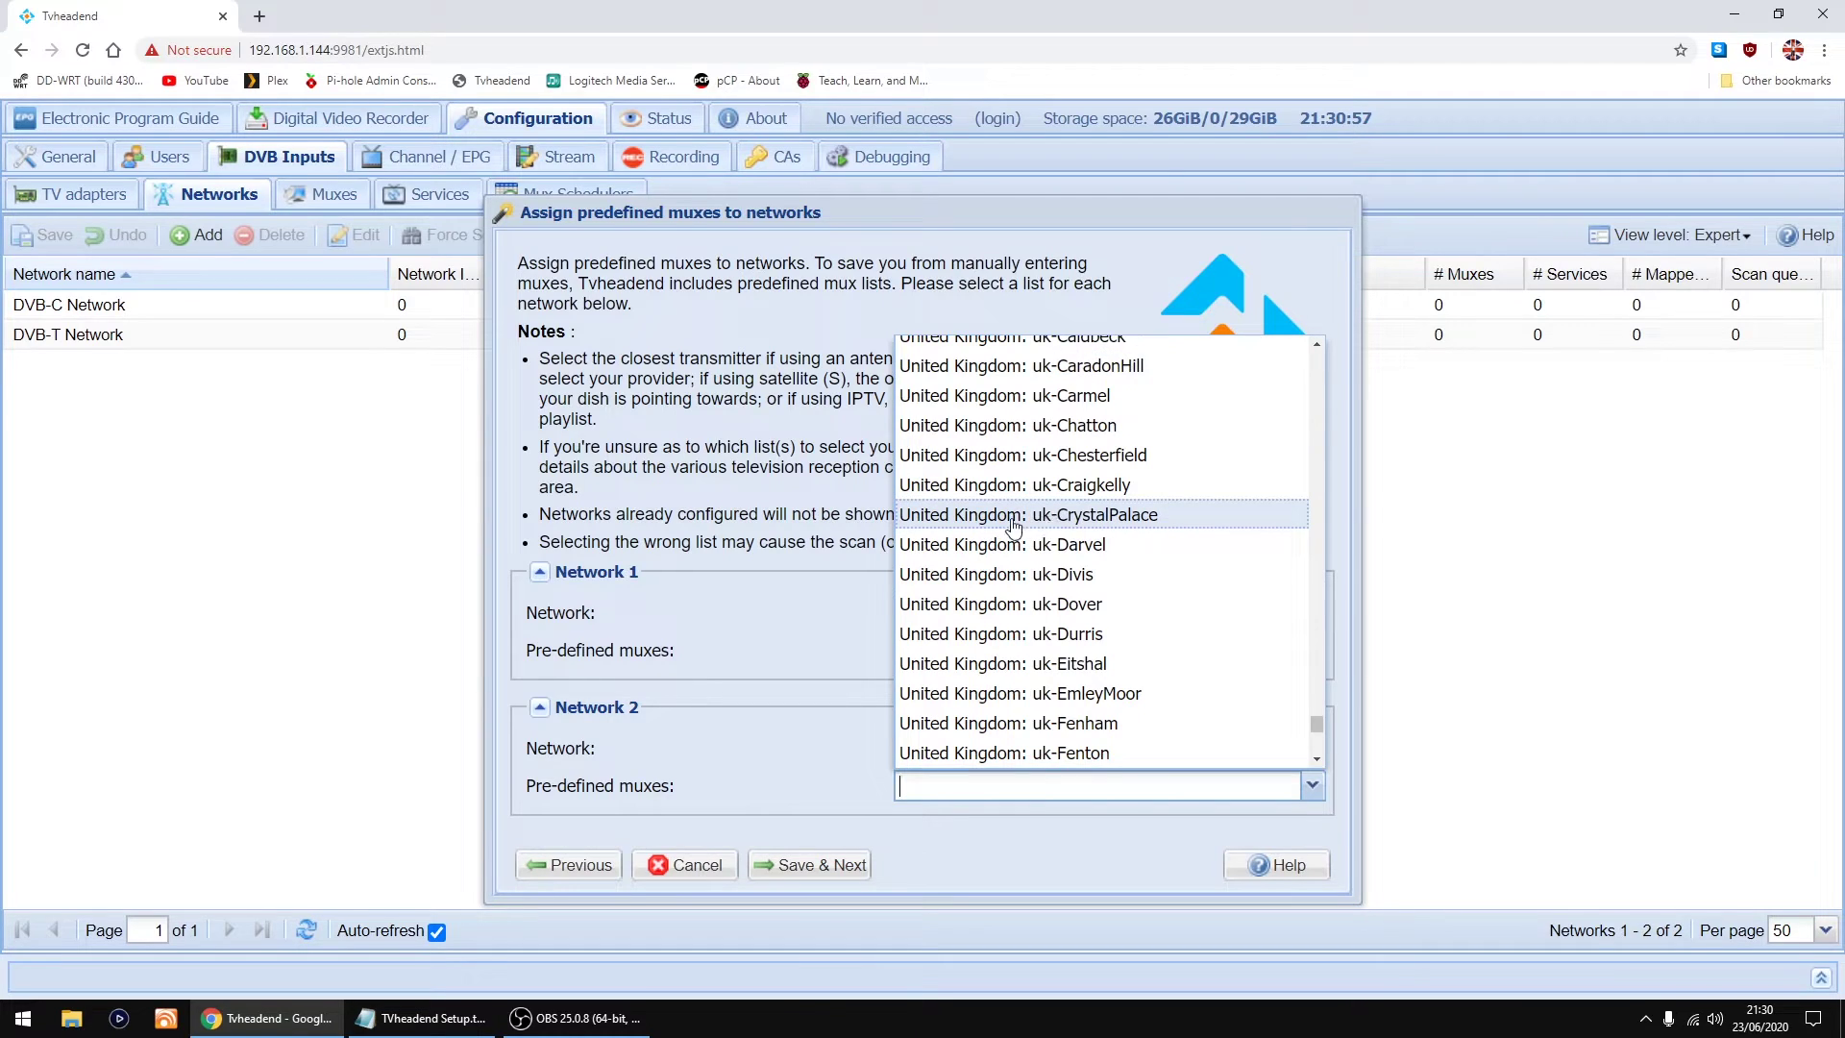
click(1032, 517)
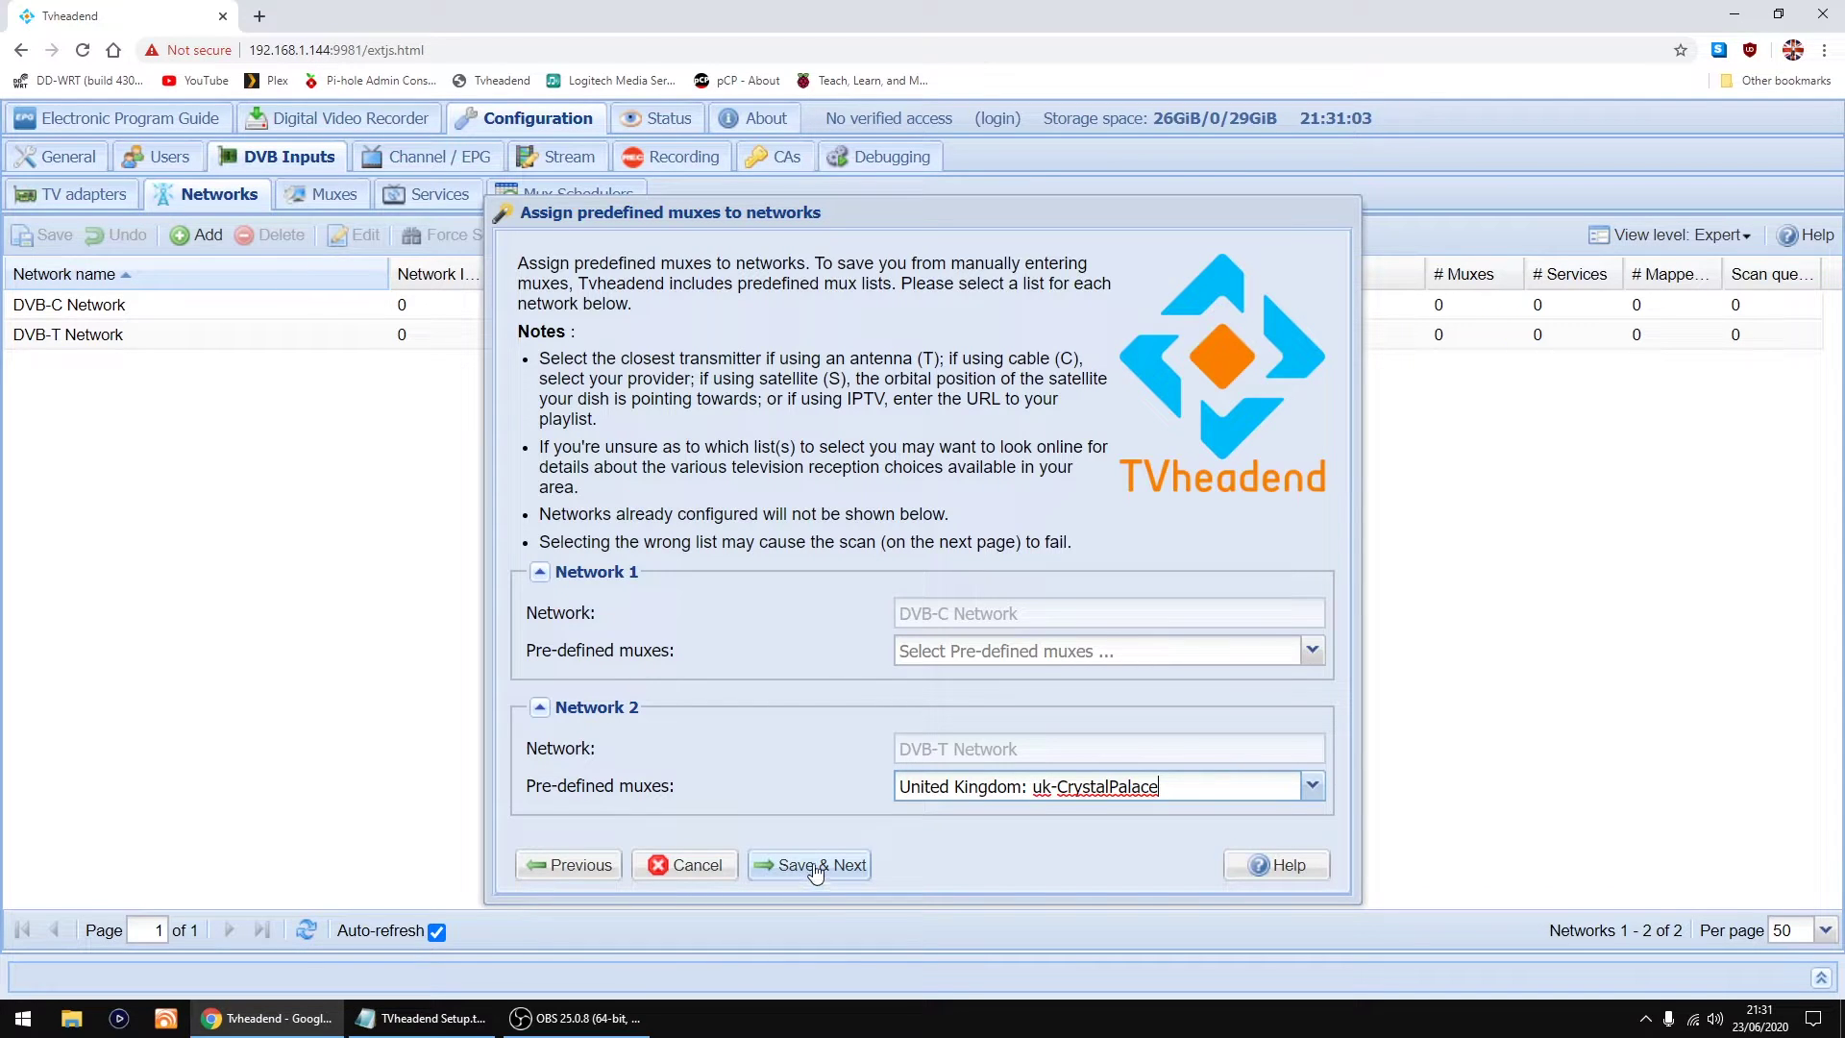
click(815, 868)
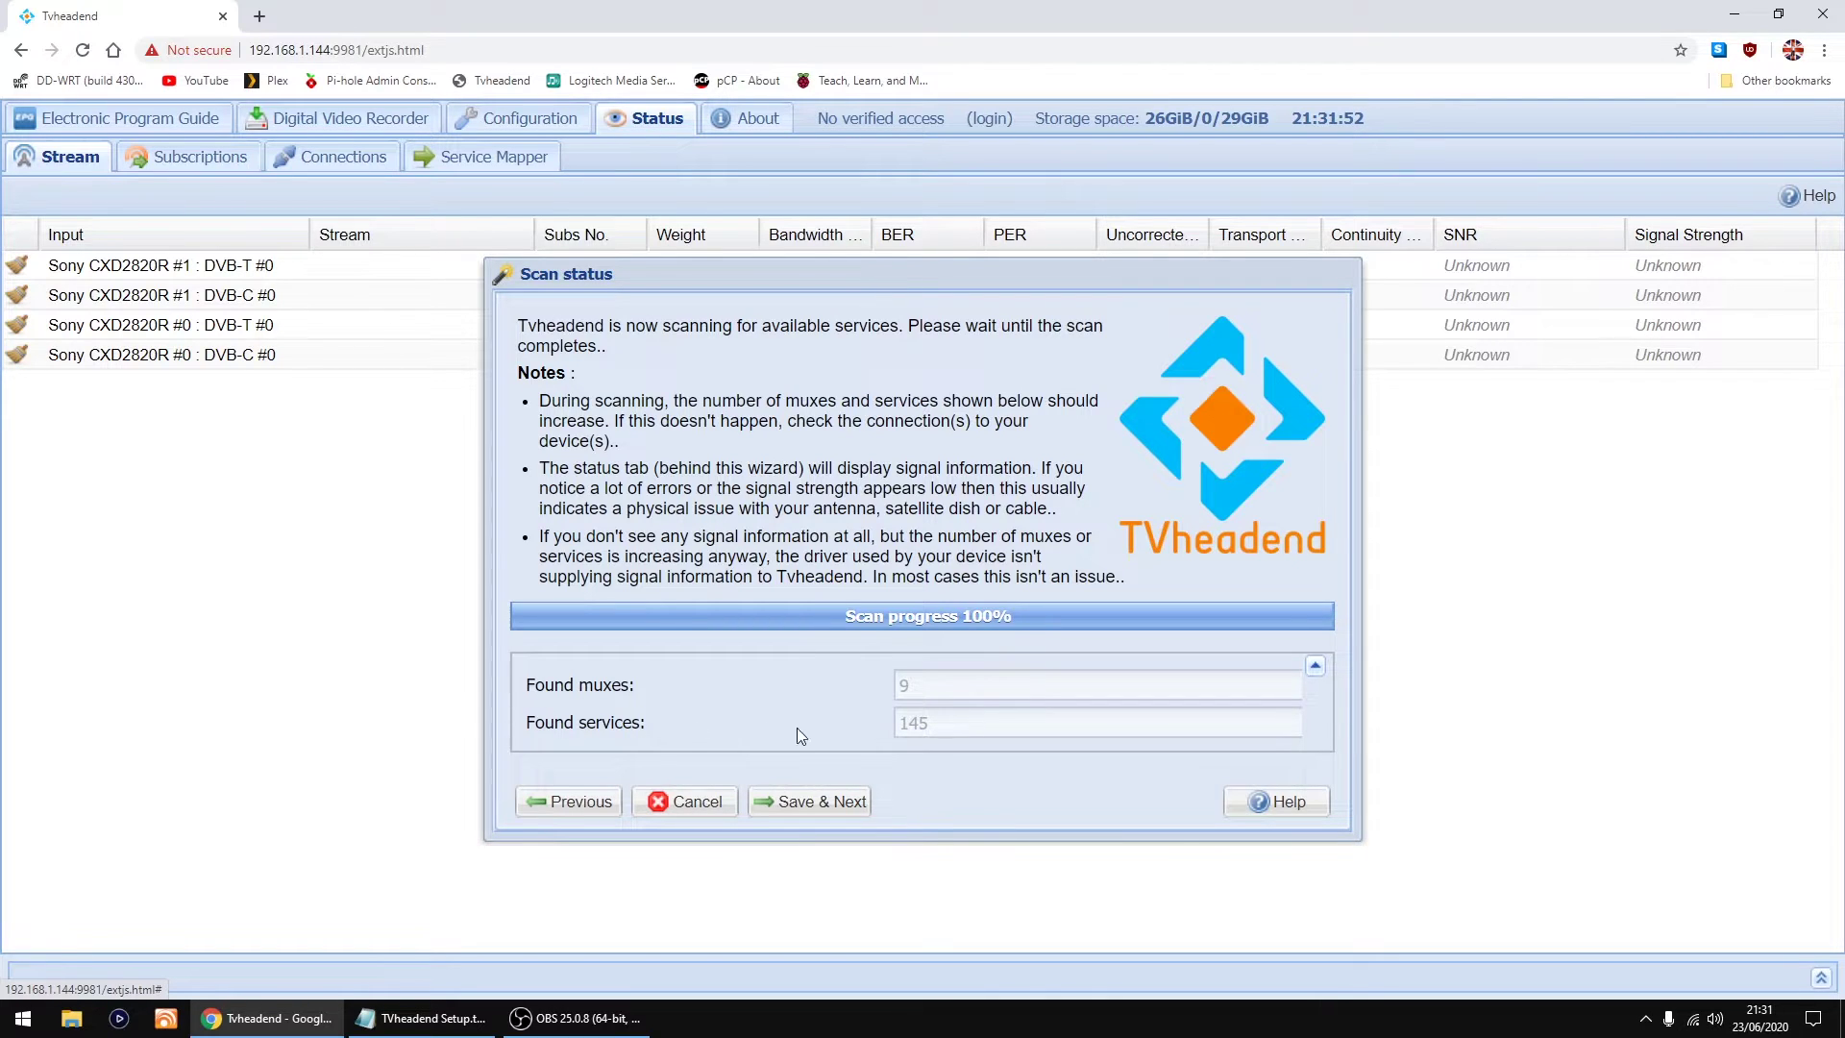
Step: Tick Map all services, Create provider tags and Create network tags, then continue
click(842, 813)
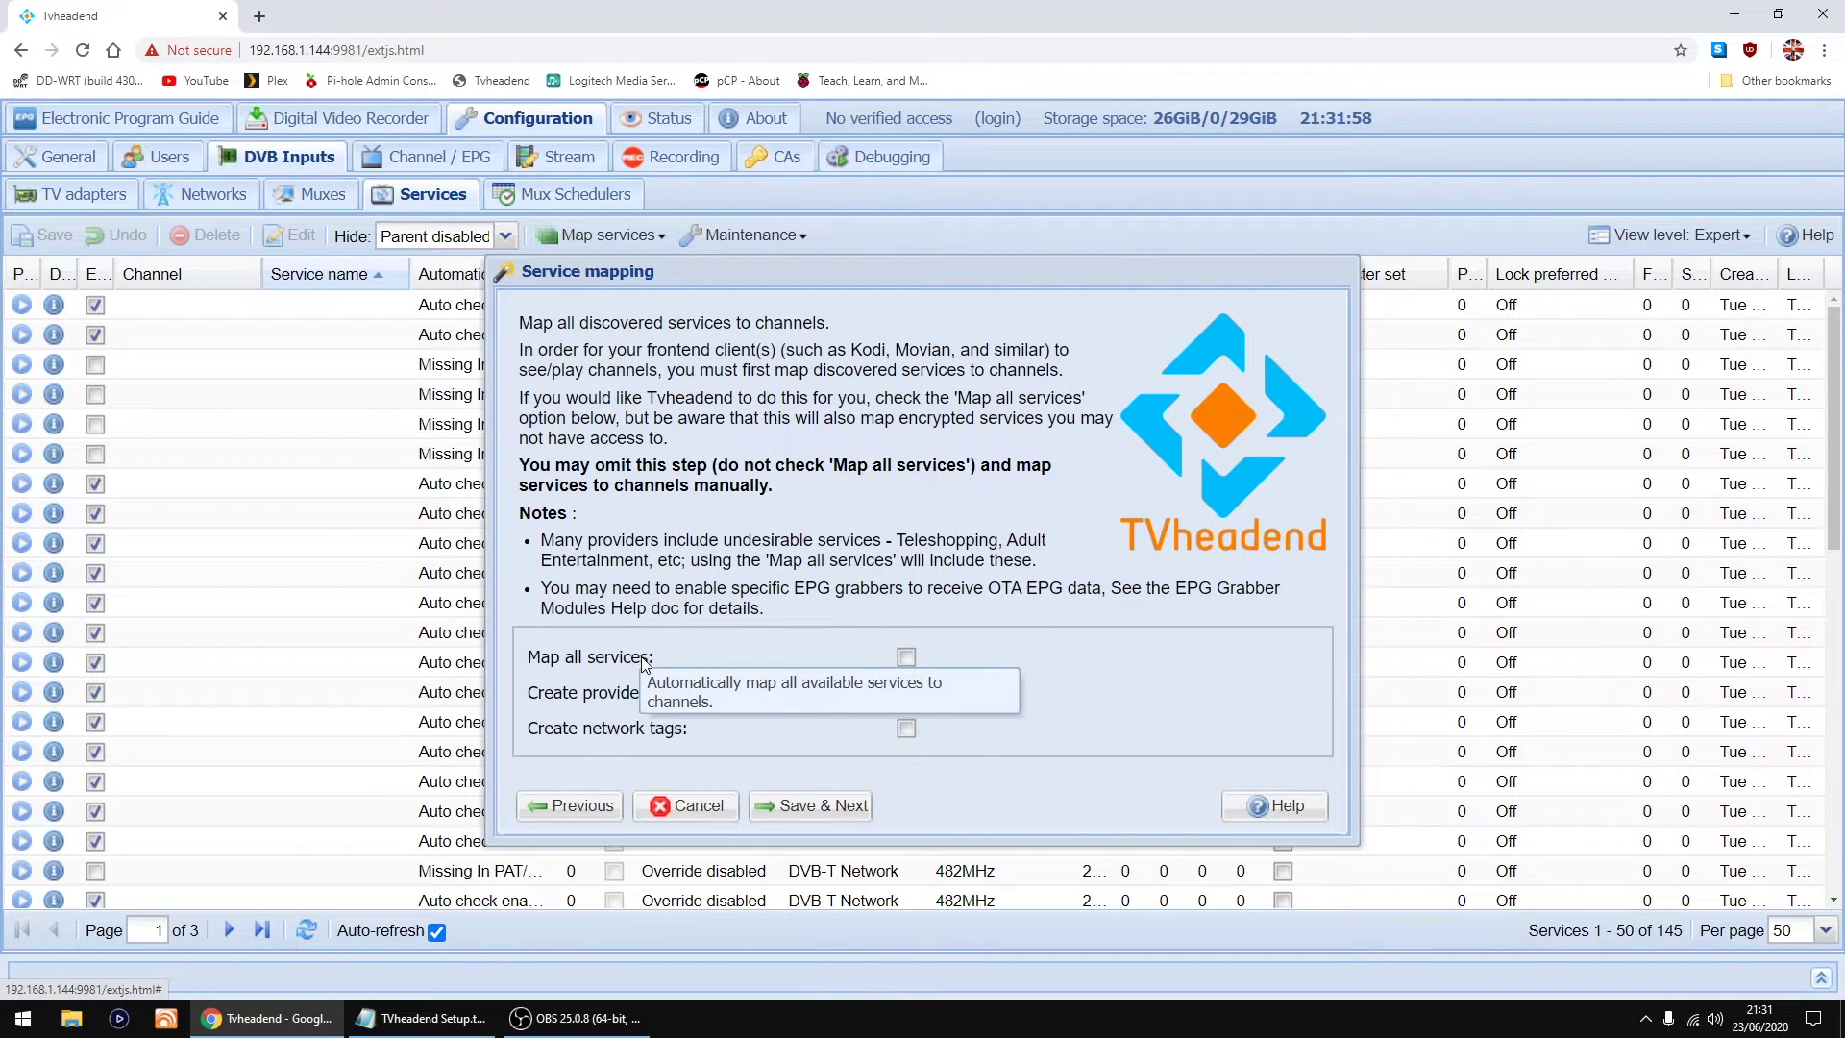
click(905, 657)
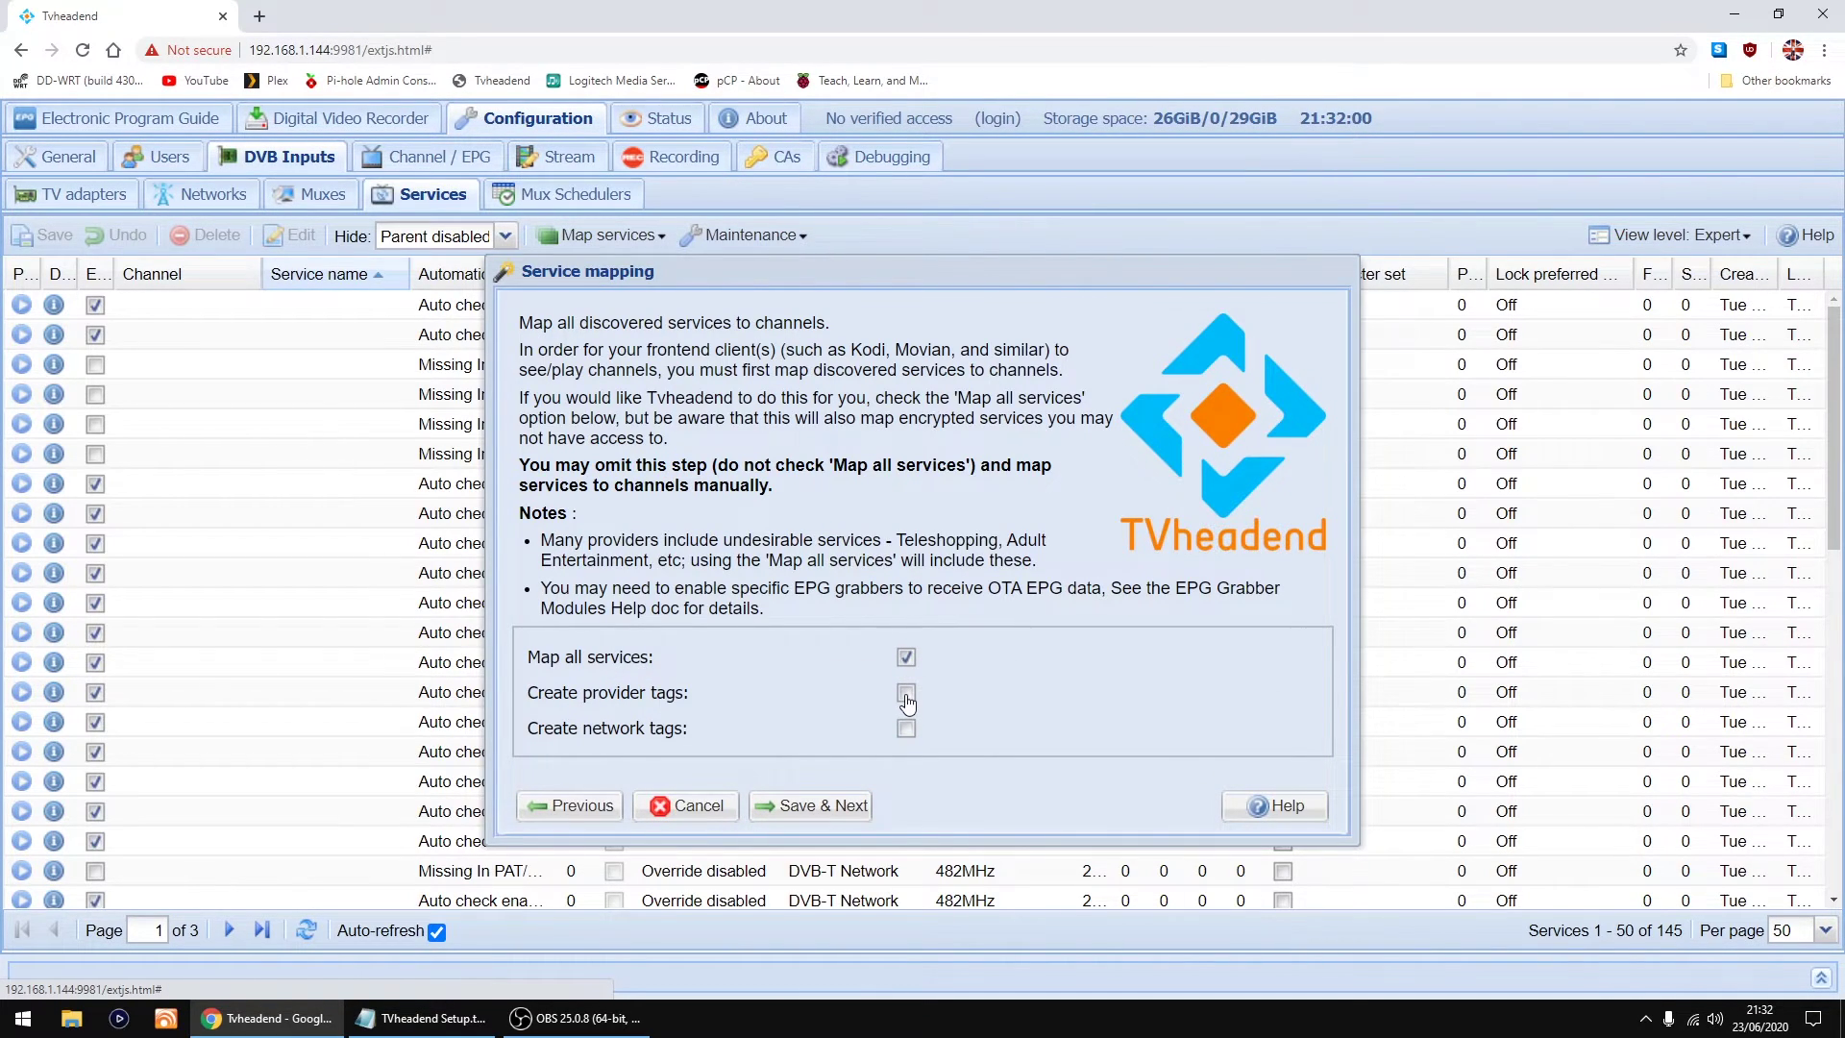
click(906, 695)
click(906, 730)
click(818, 809)
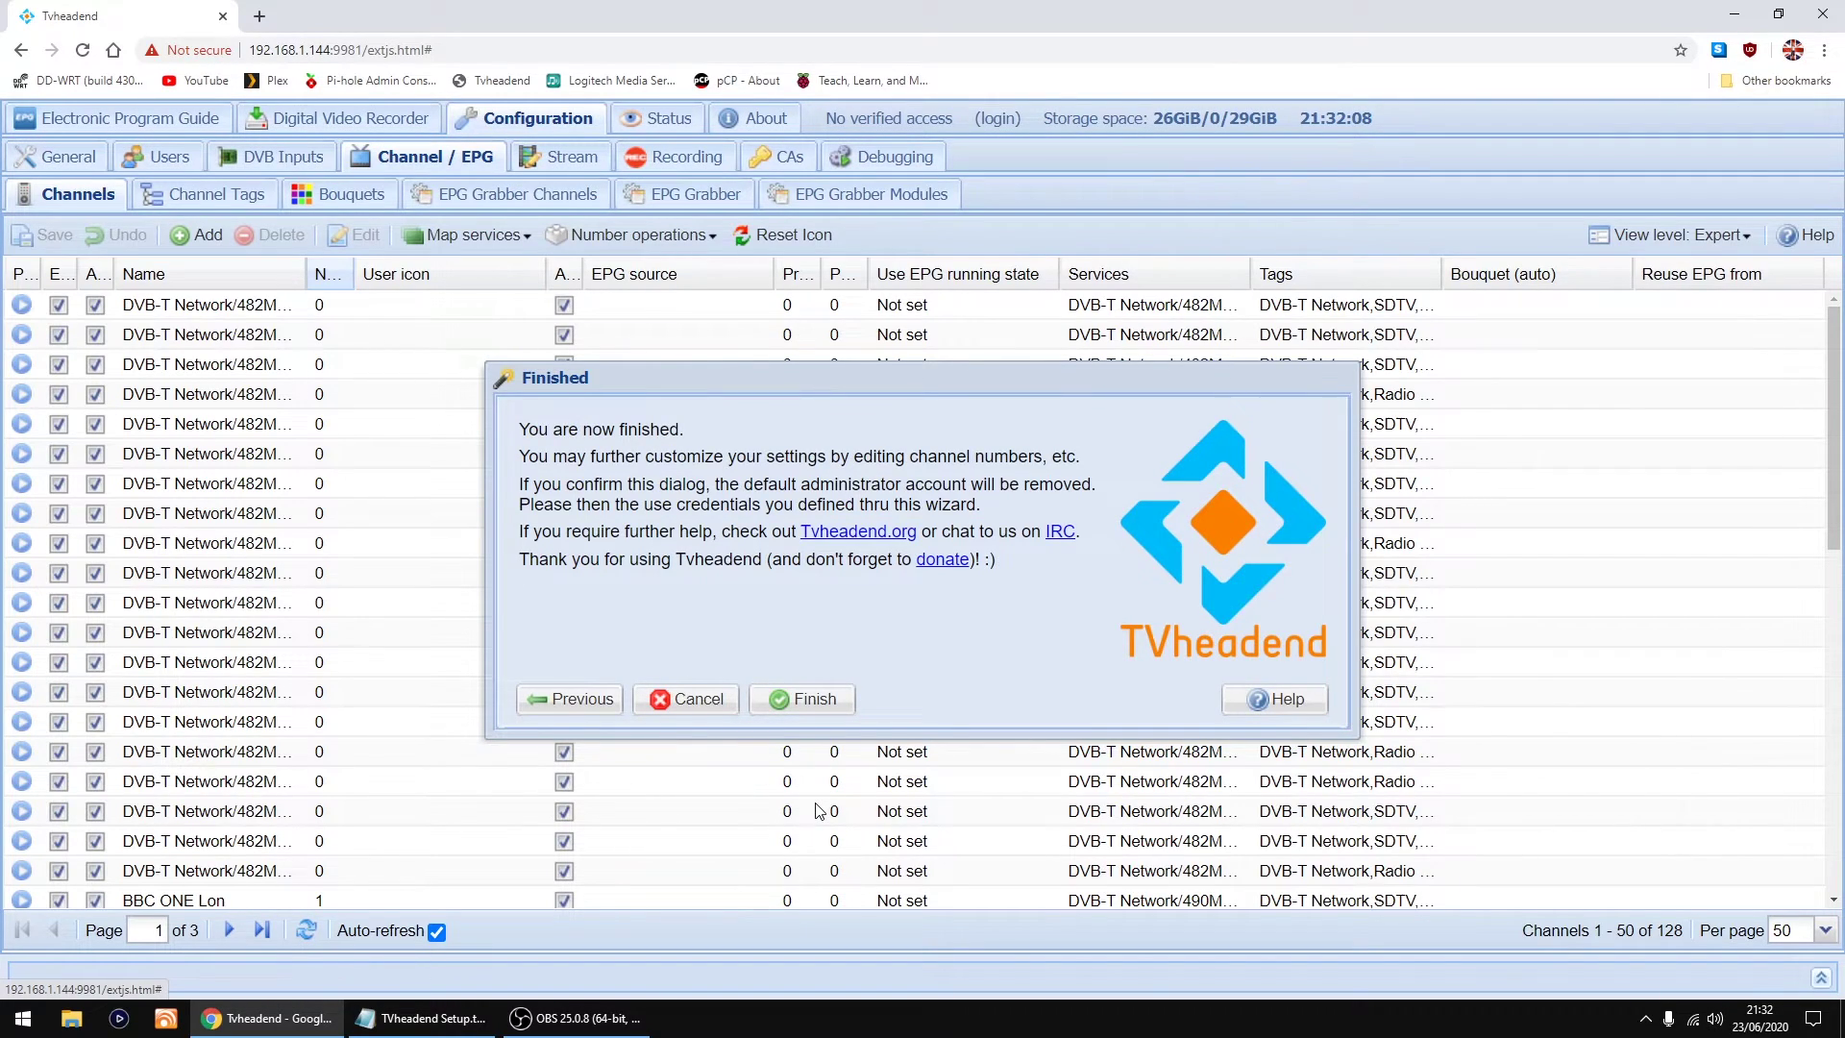
Step: Finish the wizard and scroll through the guide's 121 current UK programmes
click(822, 699)
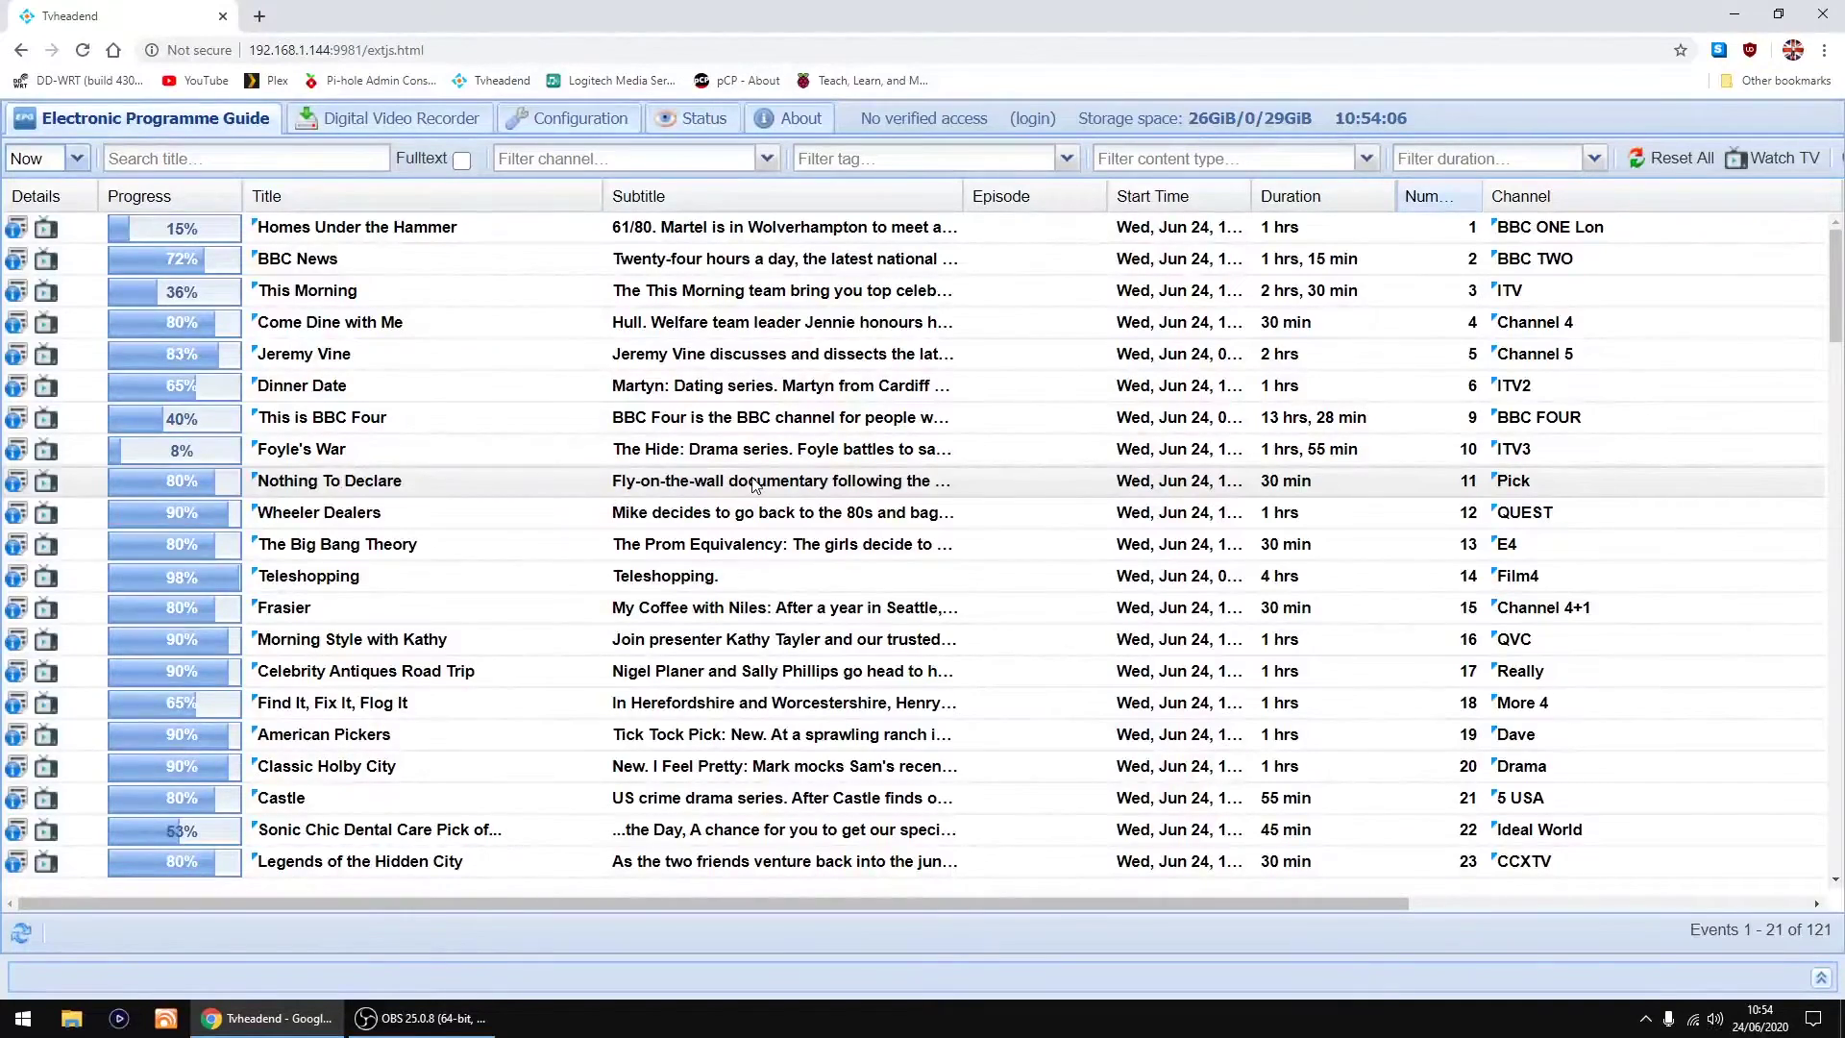
scroll(755, 461, down, 4)
scroll(754, 428, down, 6)
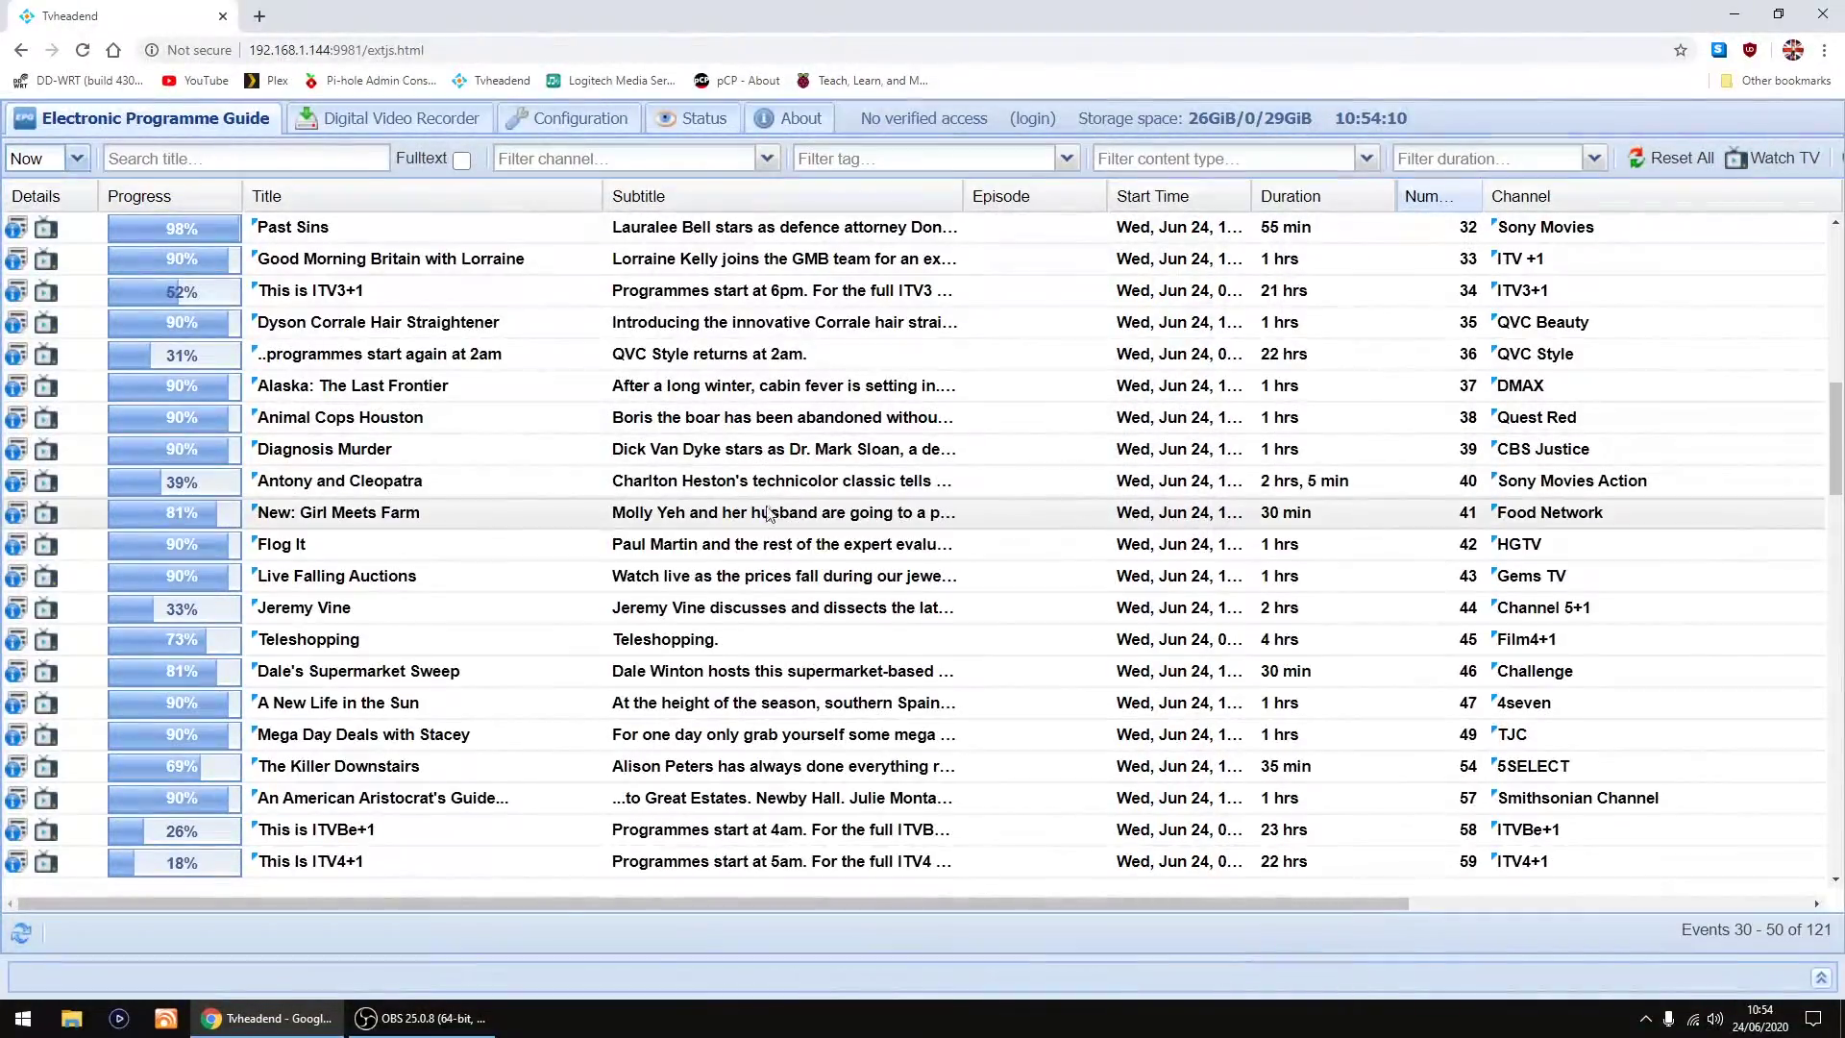
scroll(756, 534, down, 5)
scroll(756, 531, up, 6)
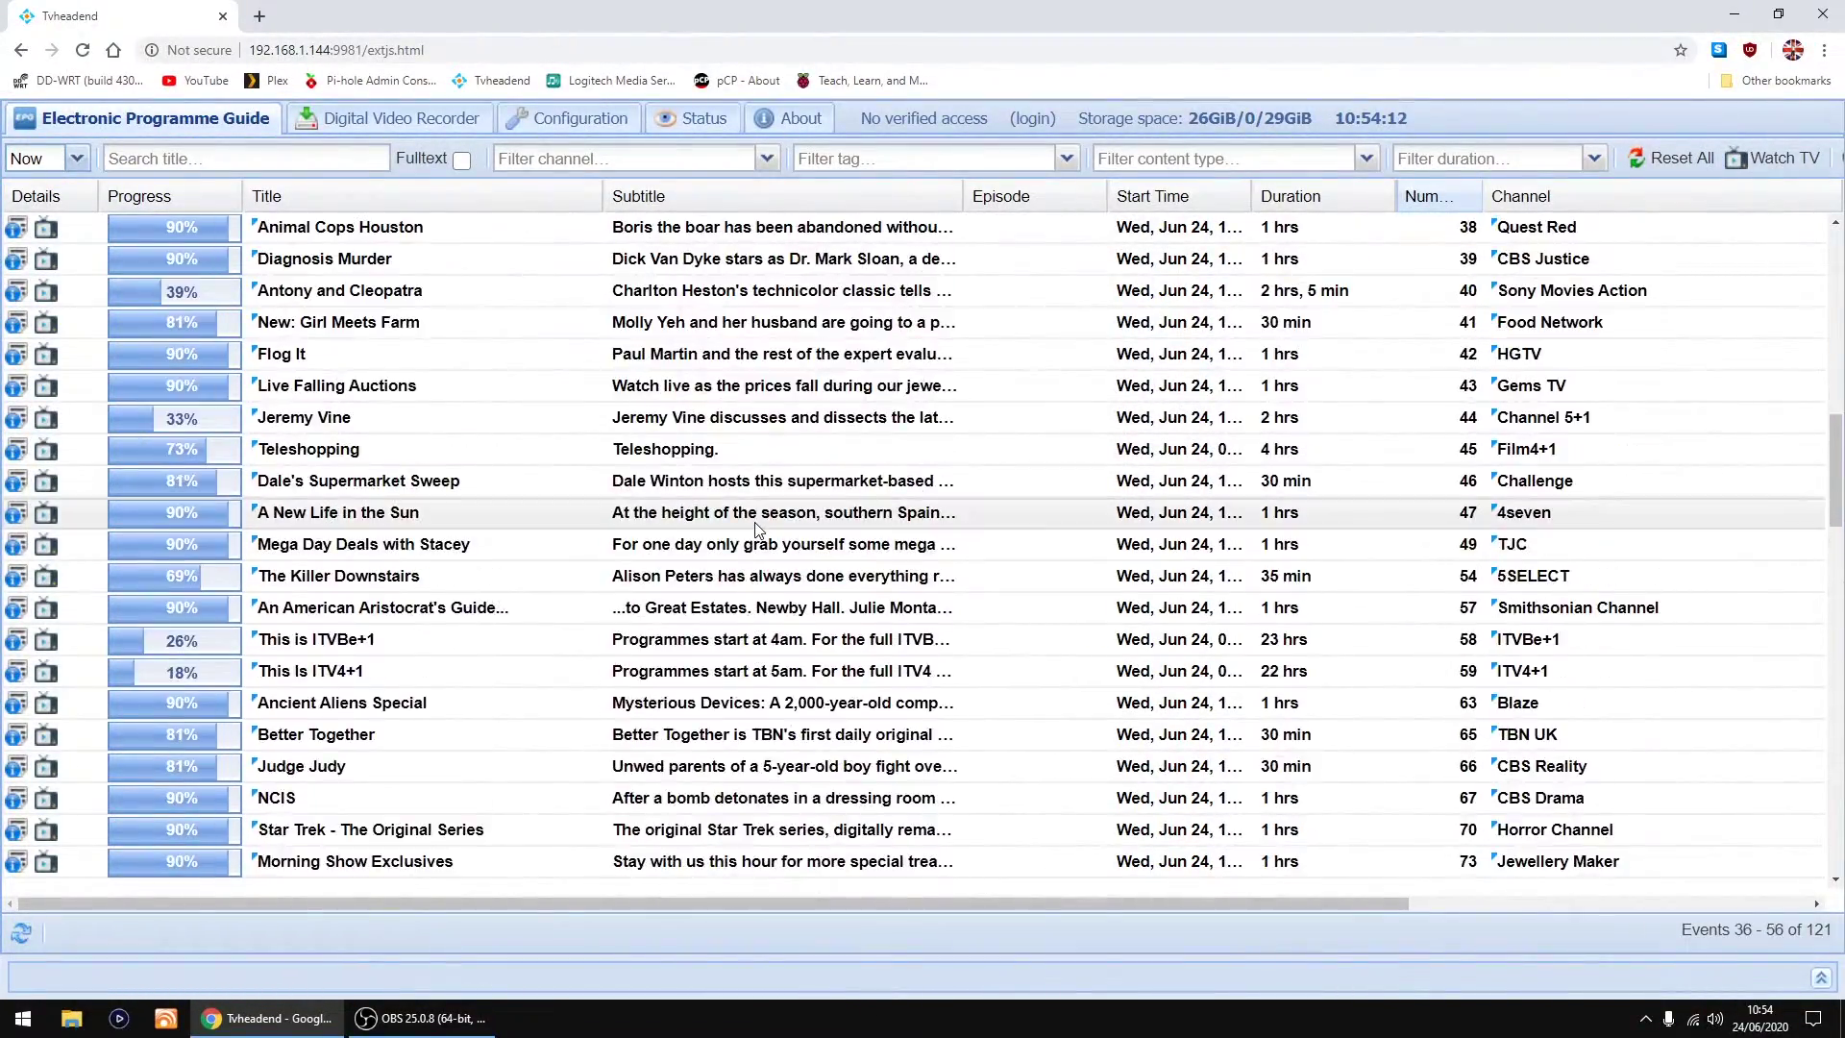
scroll(756, 529, up, 9)
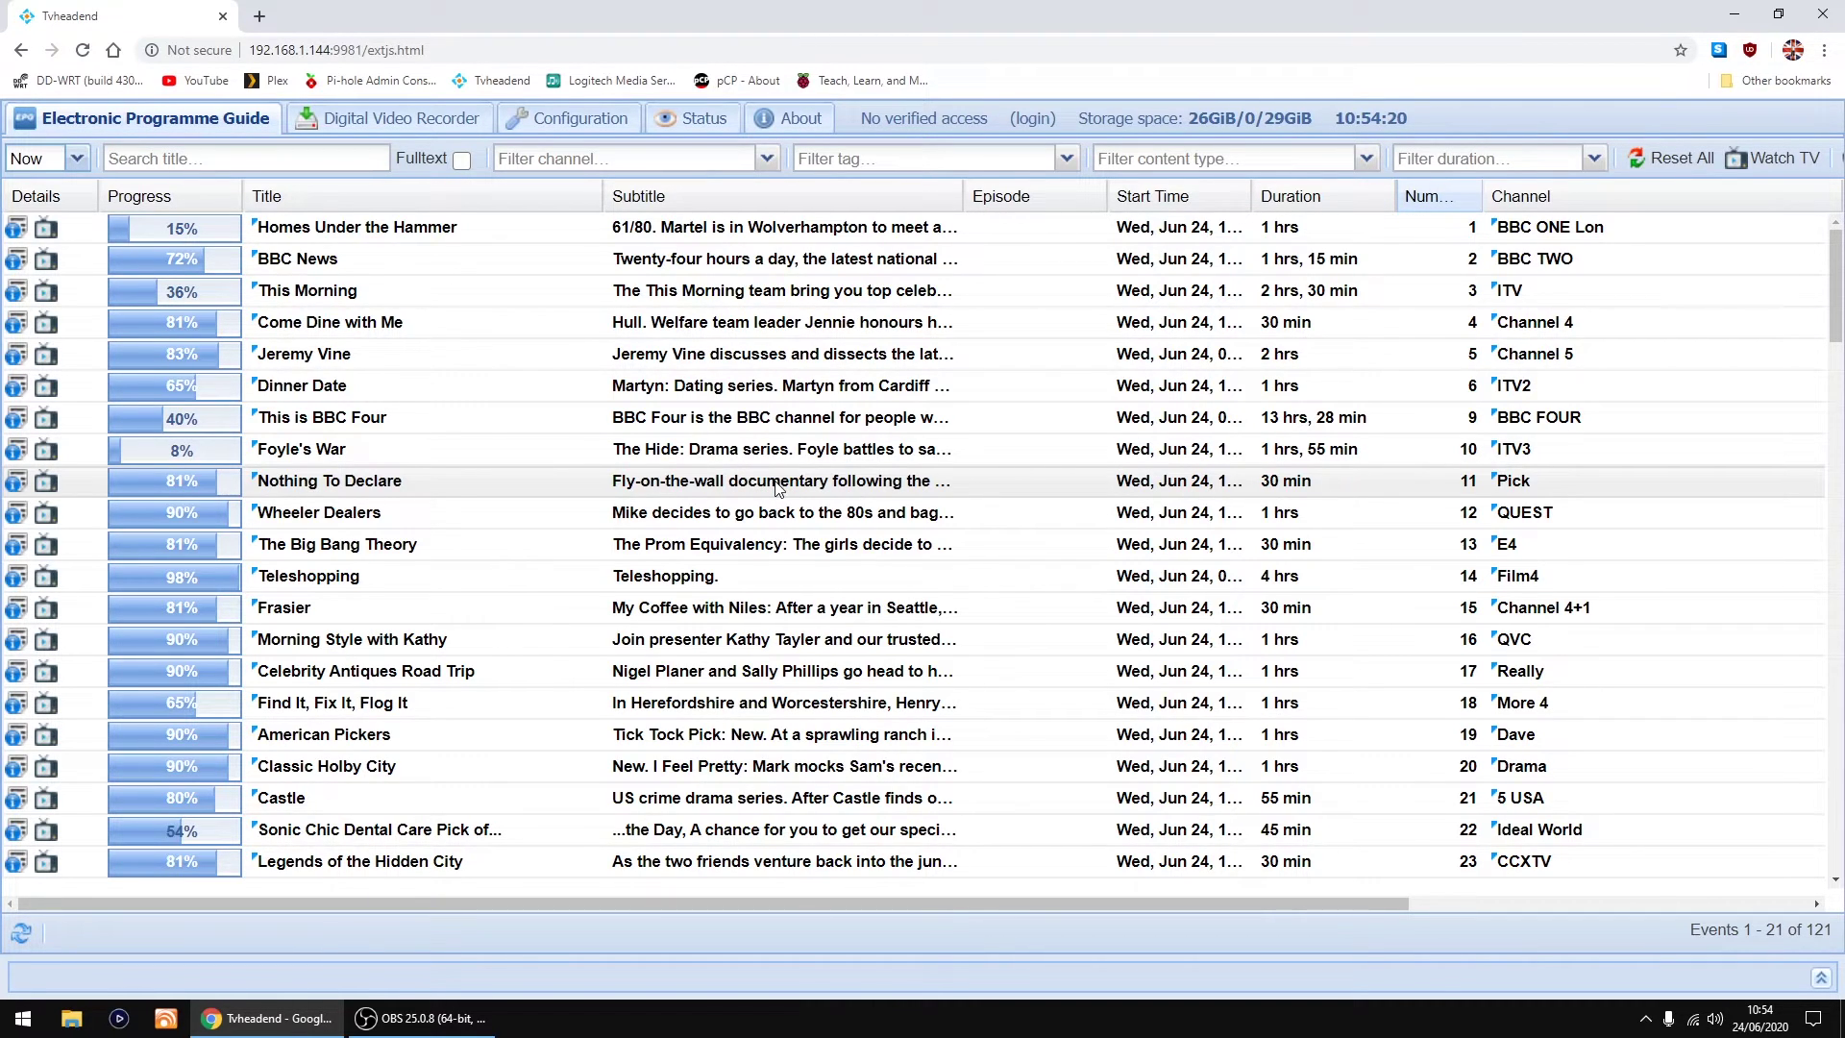
Step: In Configuration > General > Base, set the user interface level to Expert
click(579, 123)
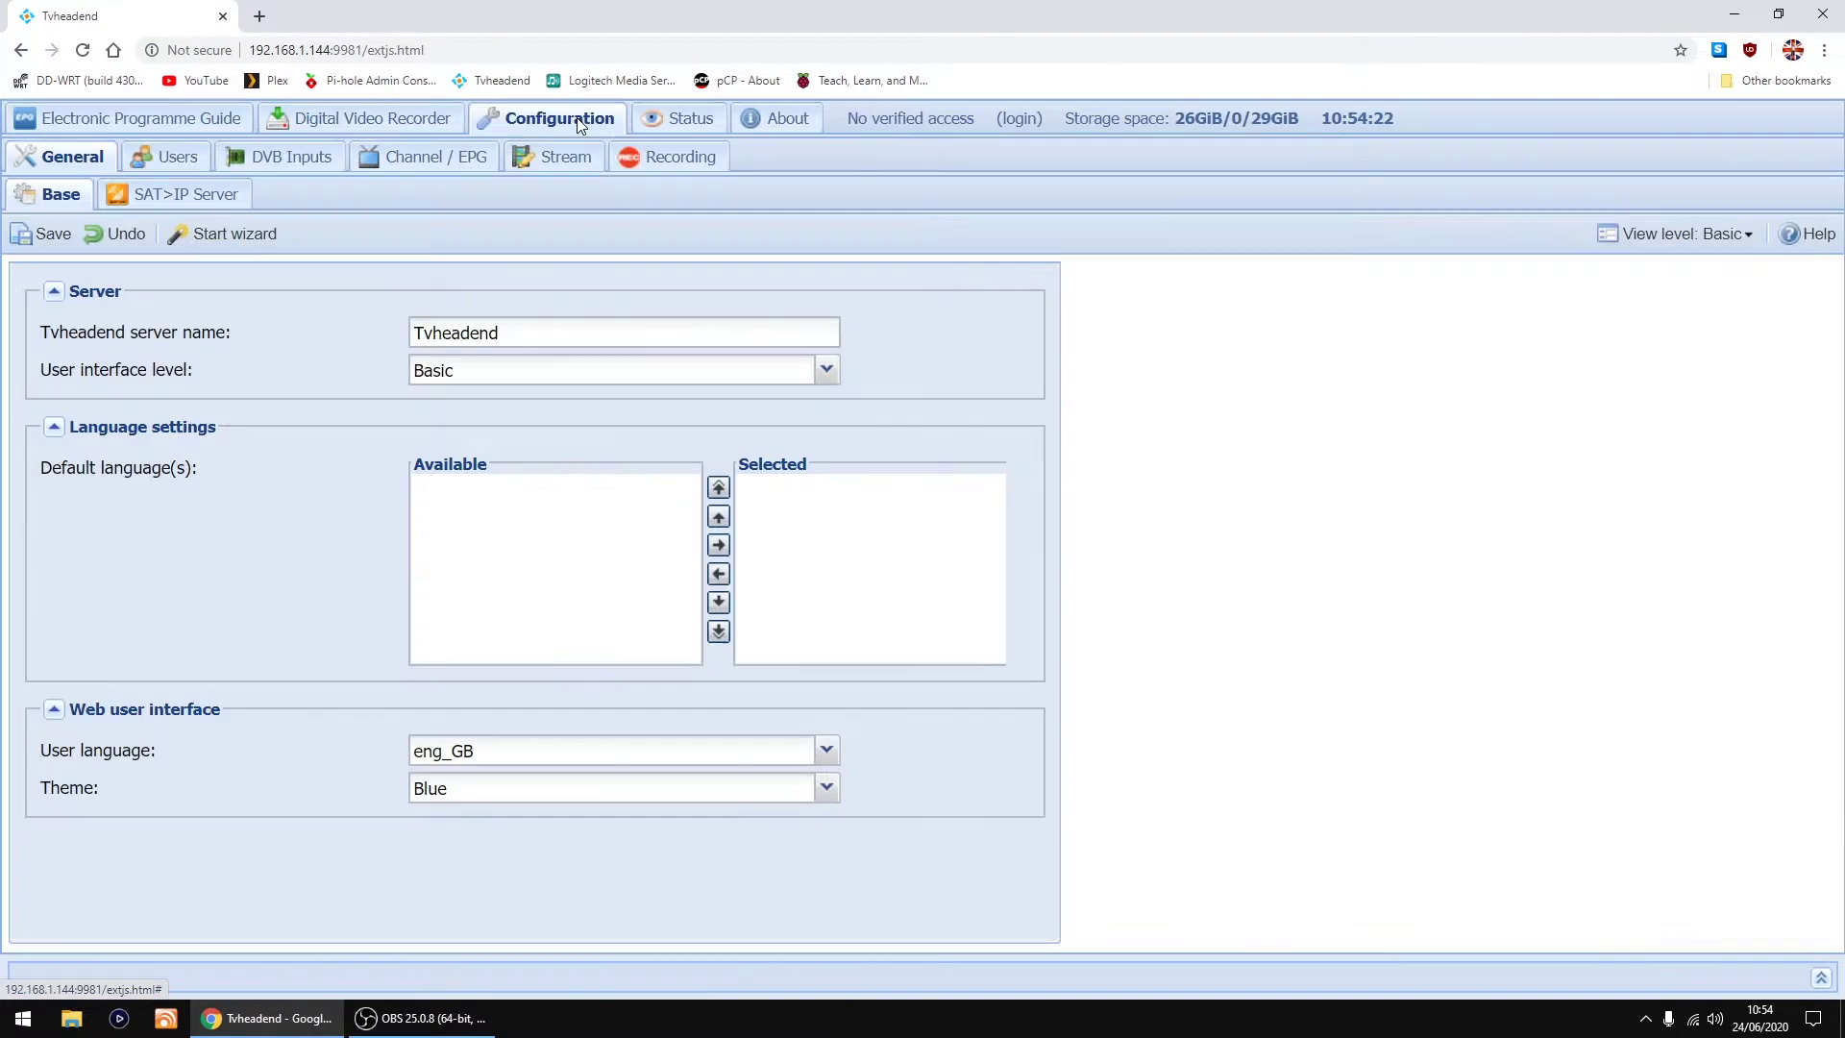
click(419, 173)
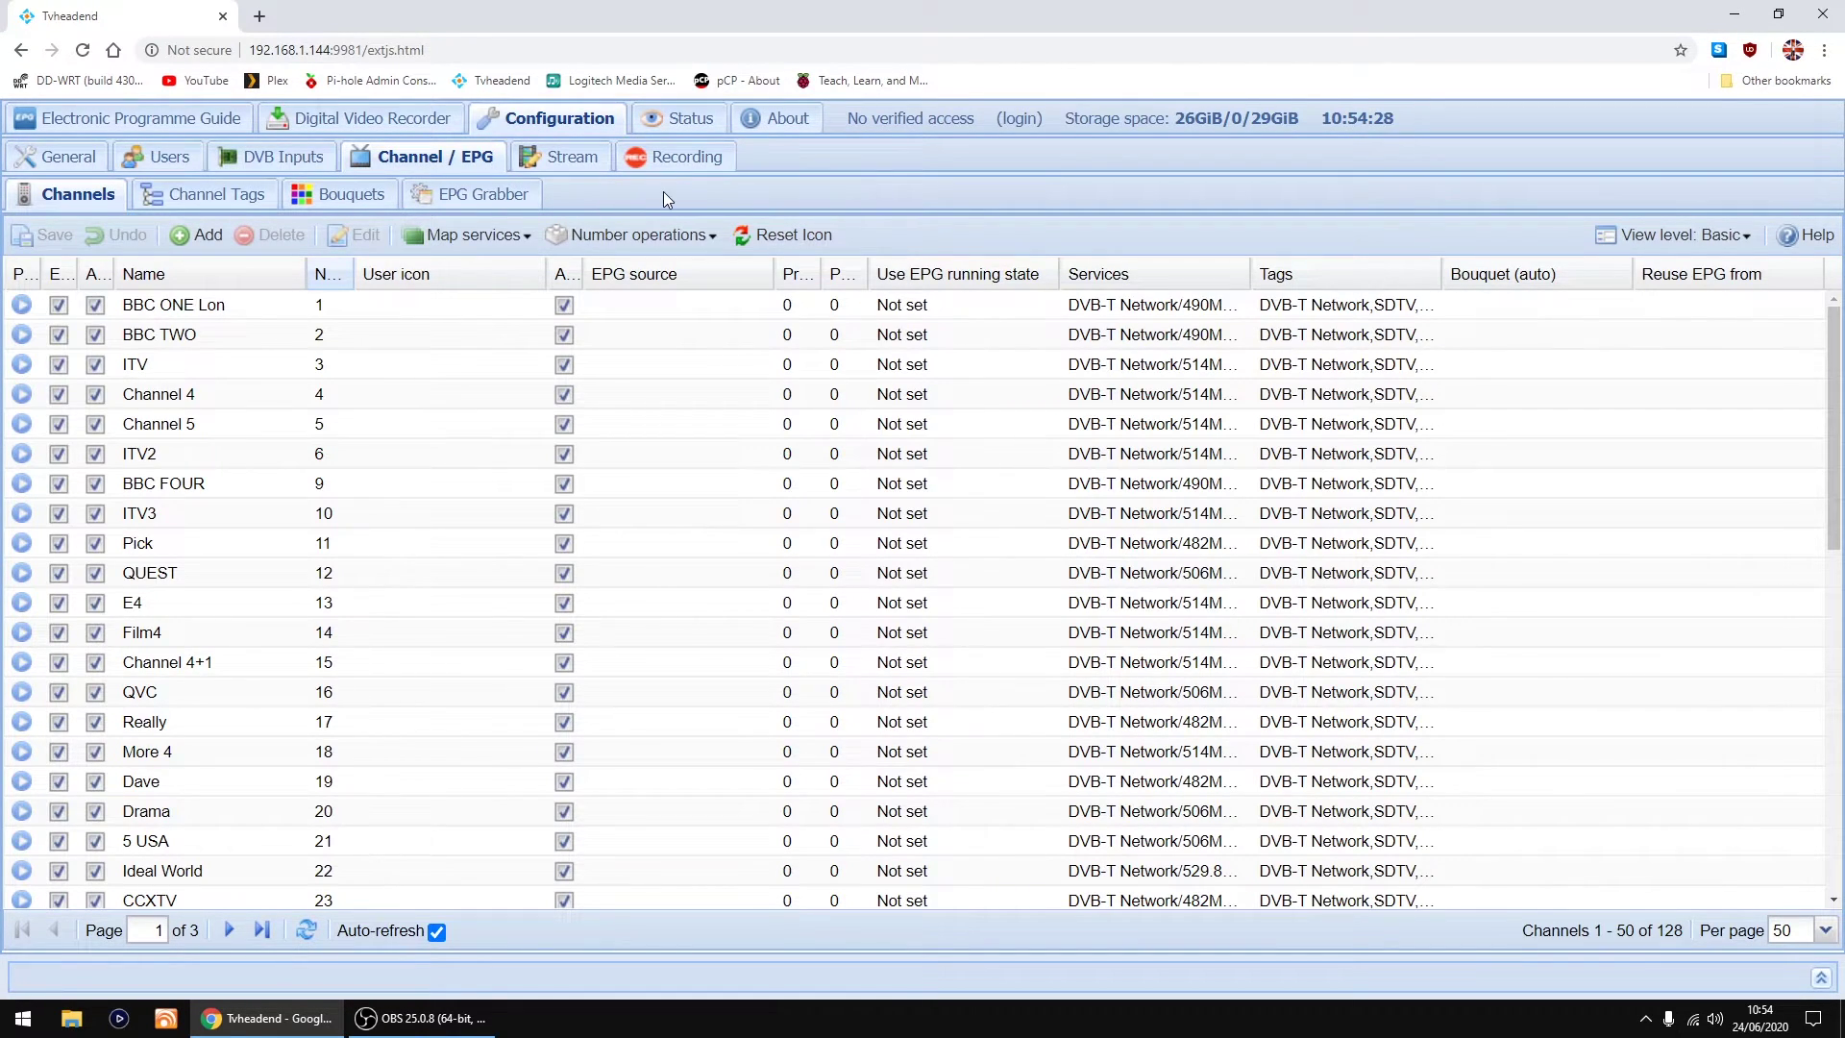
click(69, 158)
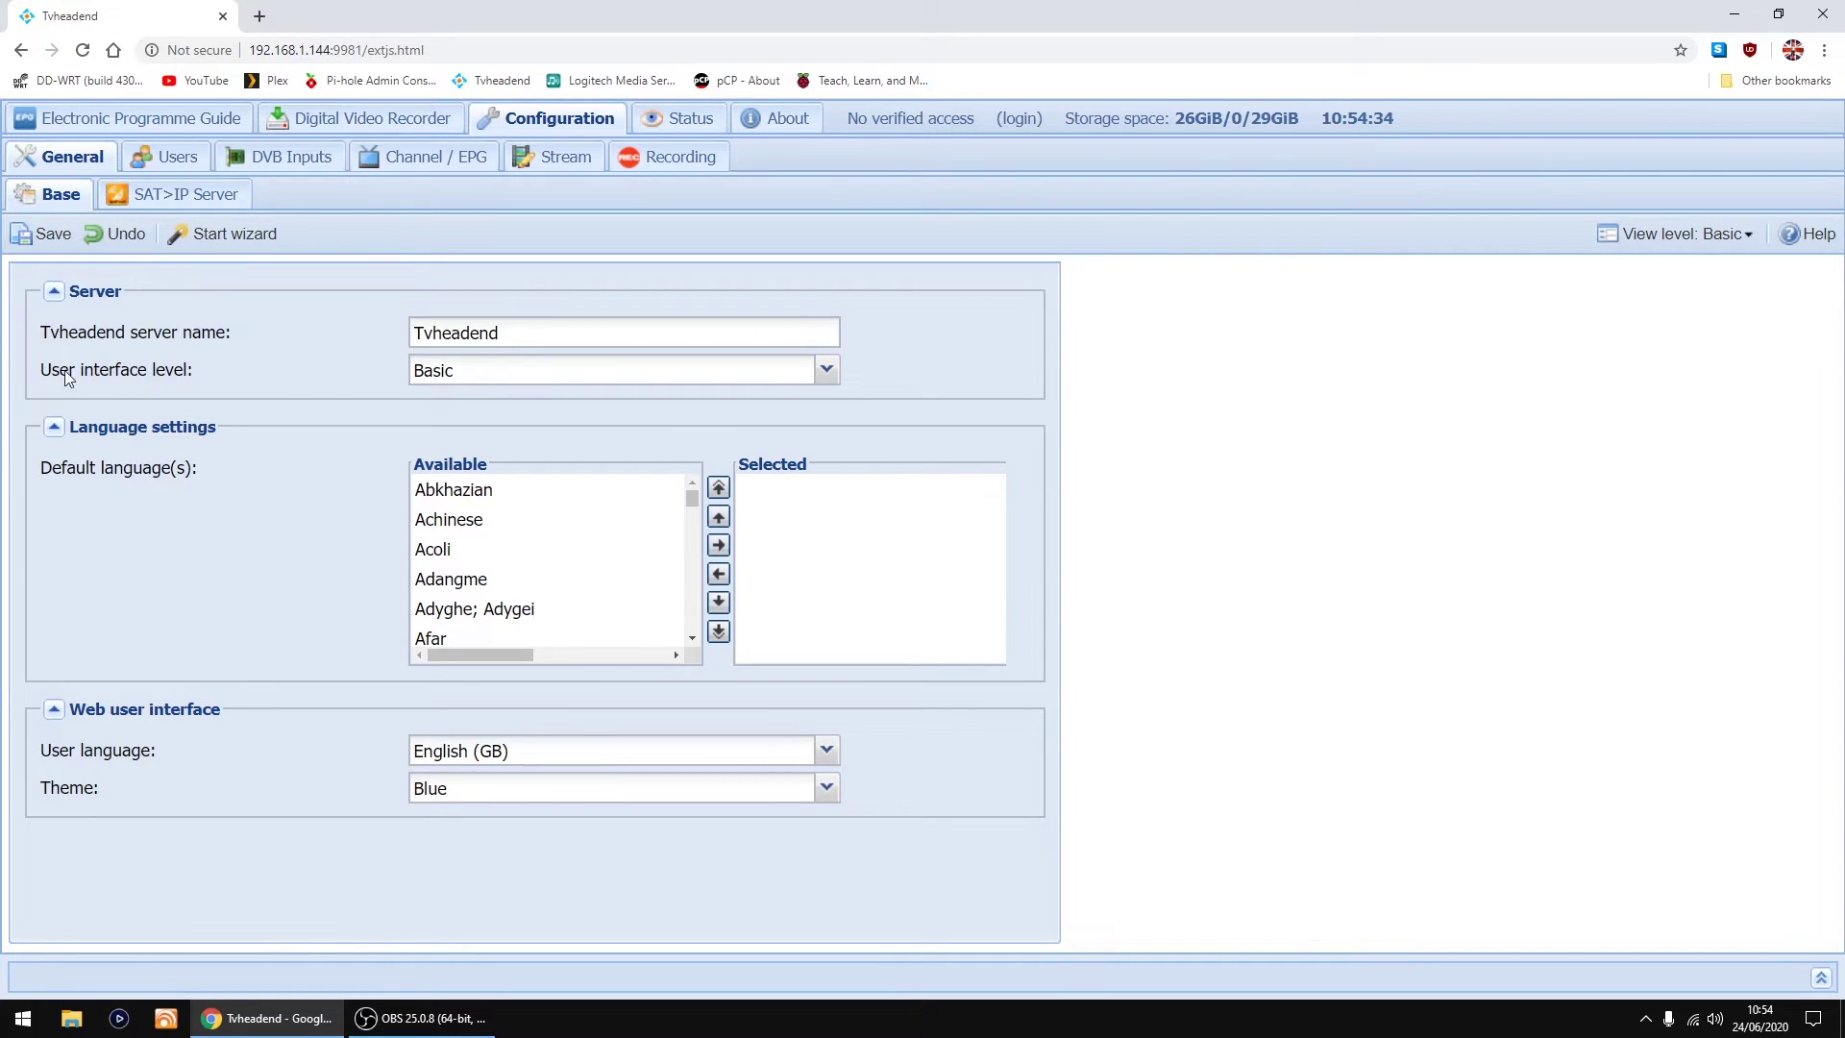
mouse_move(84, 376)
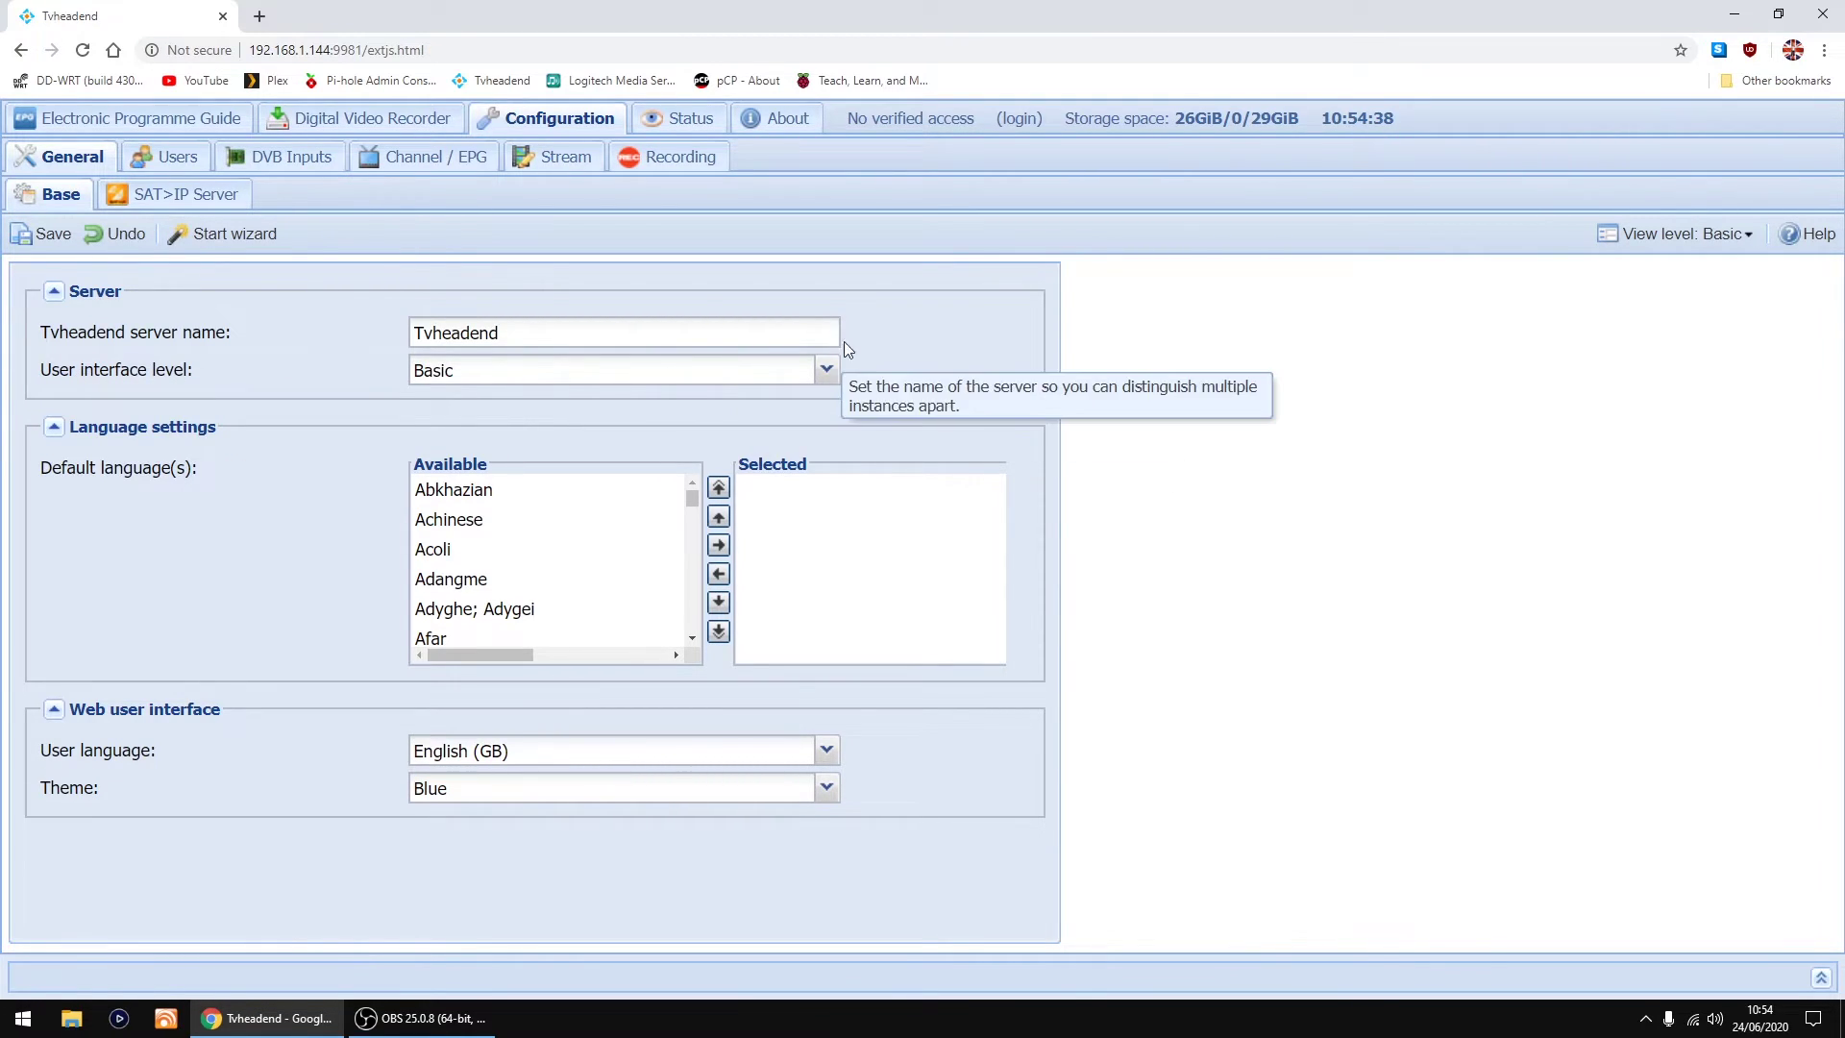
click(826, 370)
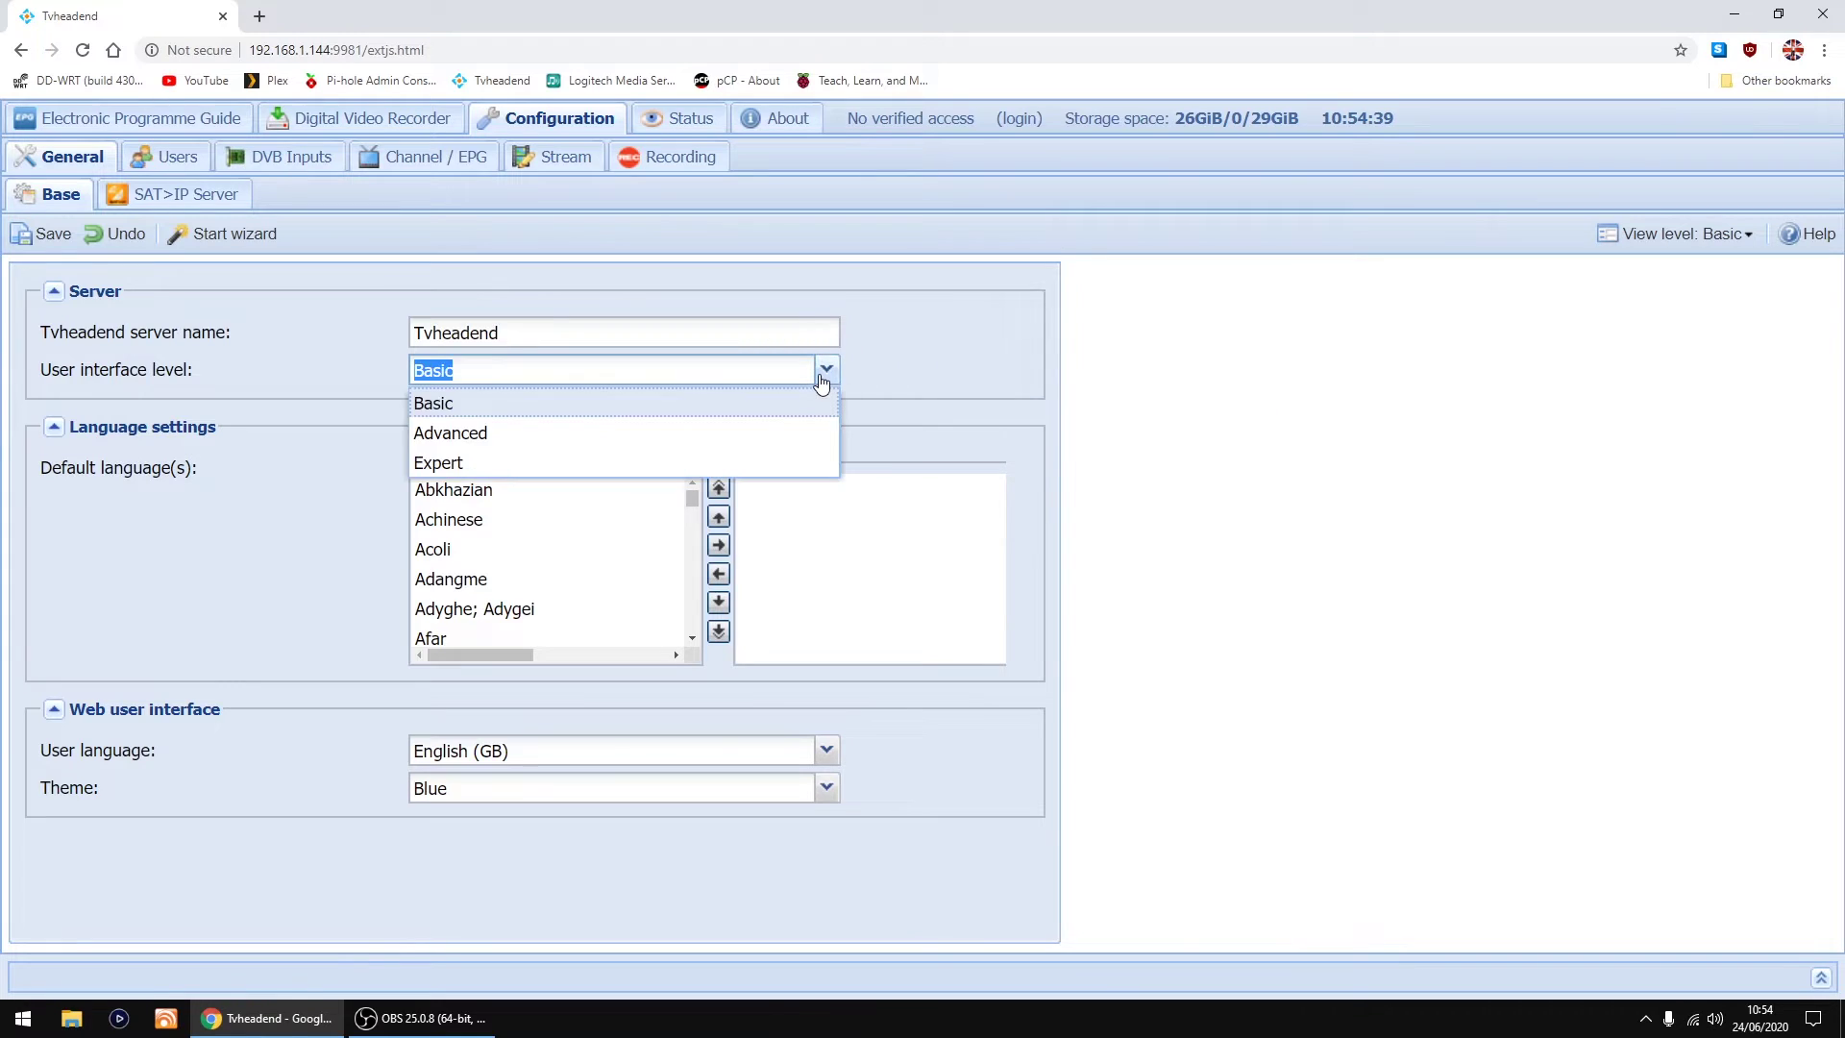
click(457, 466)
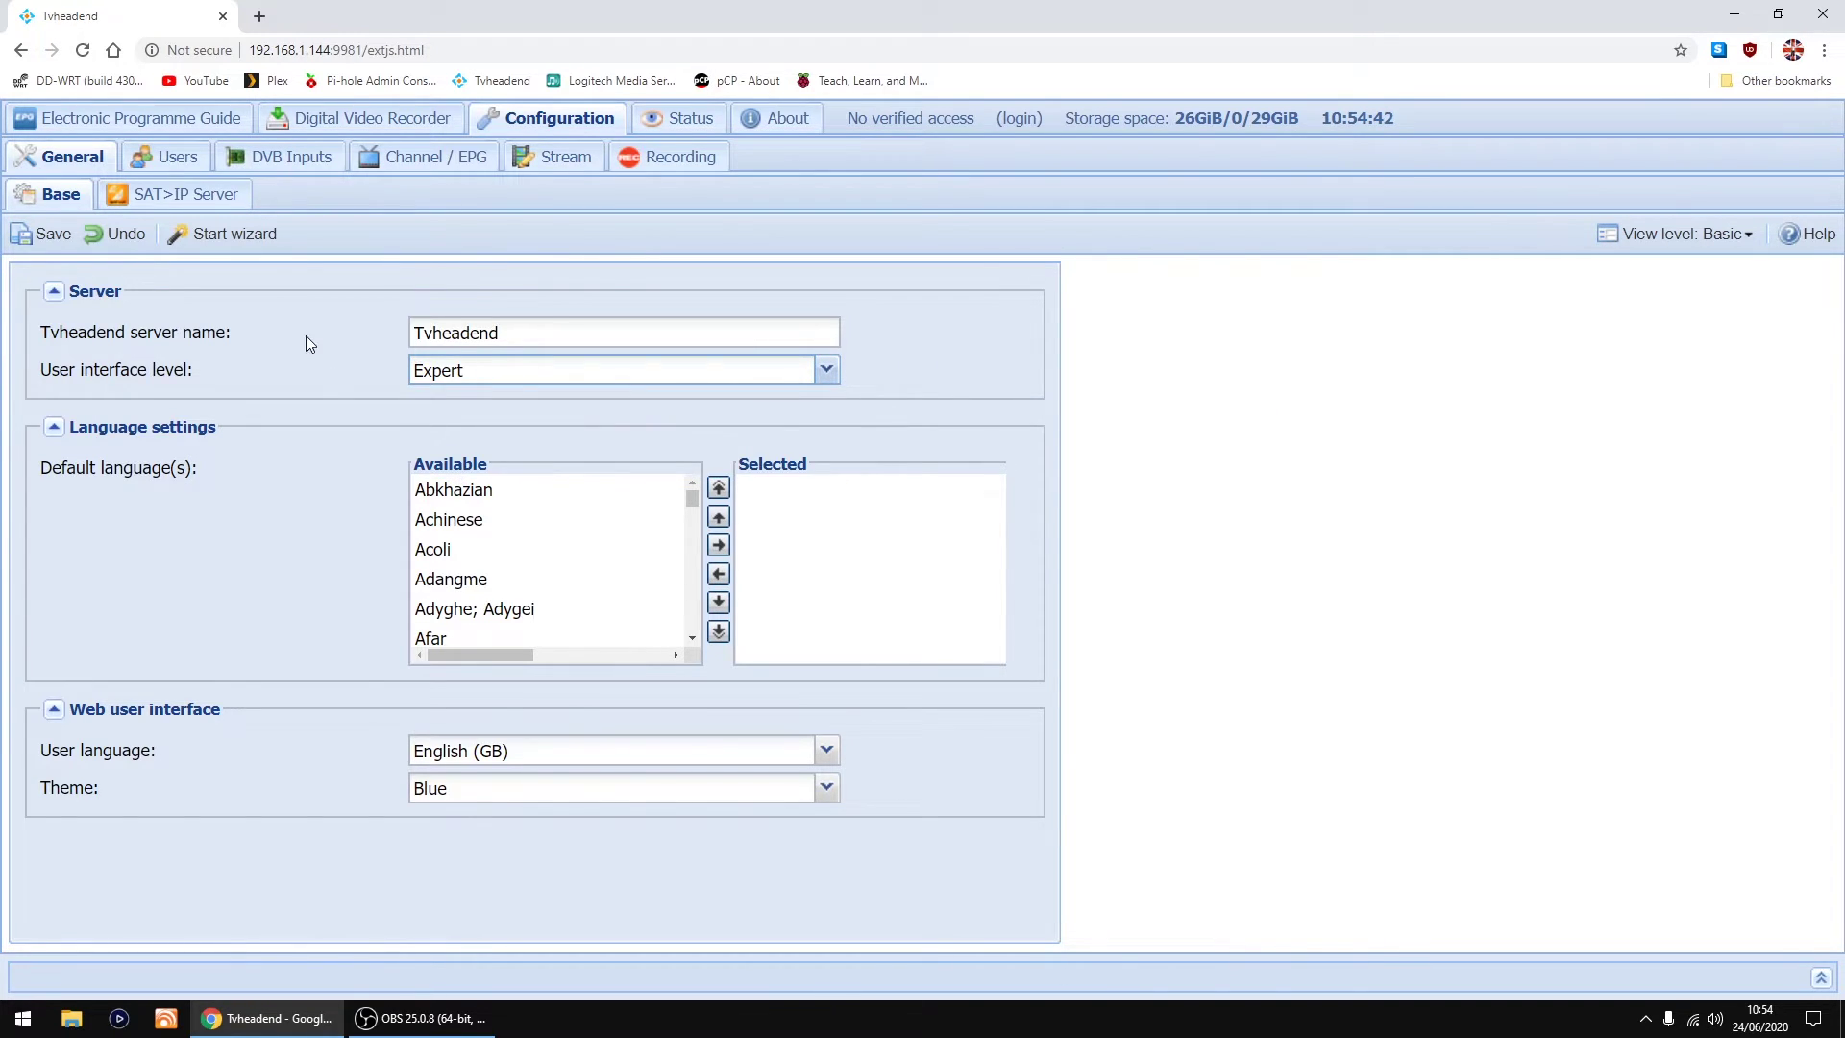
Step: Save the Expert level and show the Channel / EPG list of 128 channels
click(39, 239)
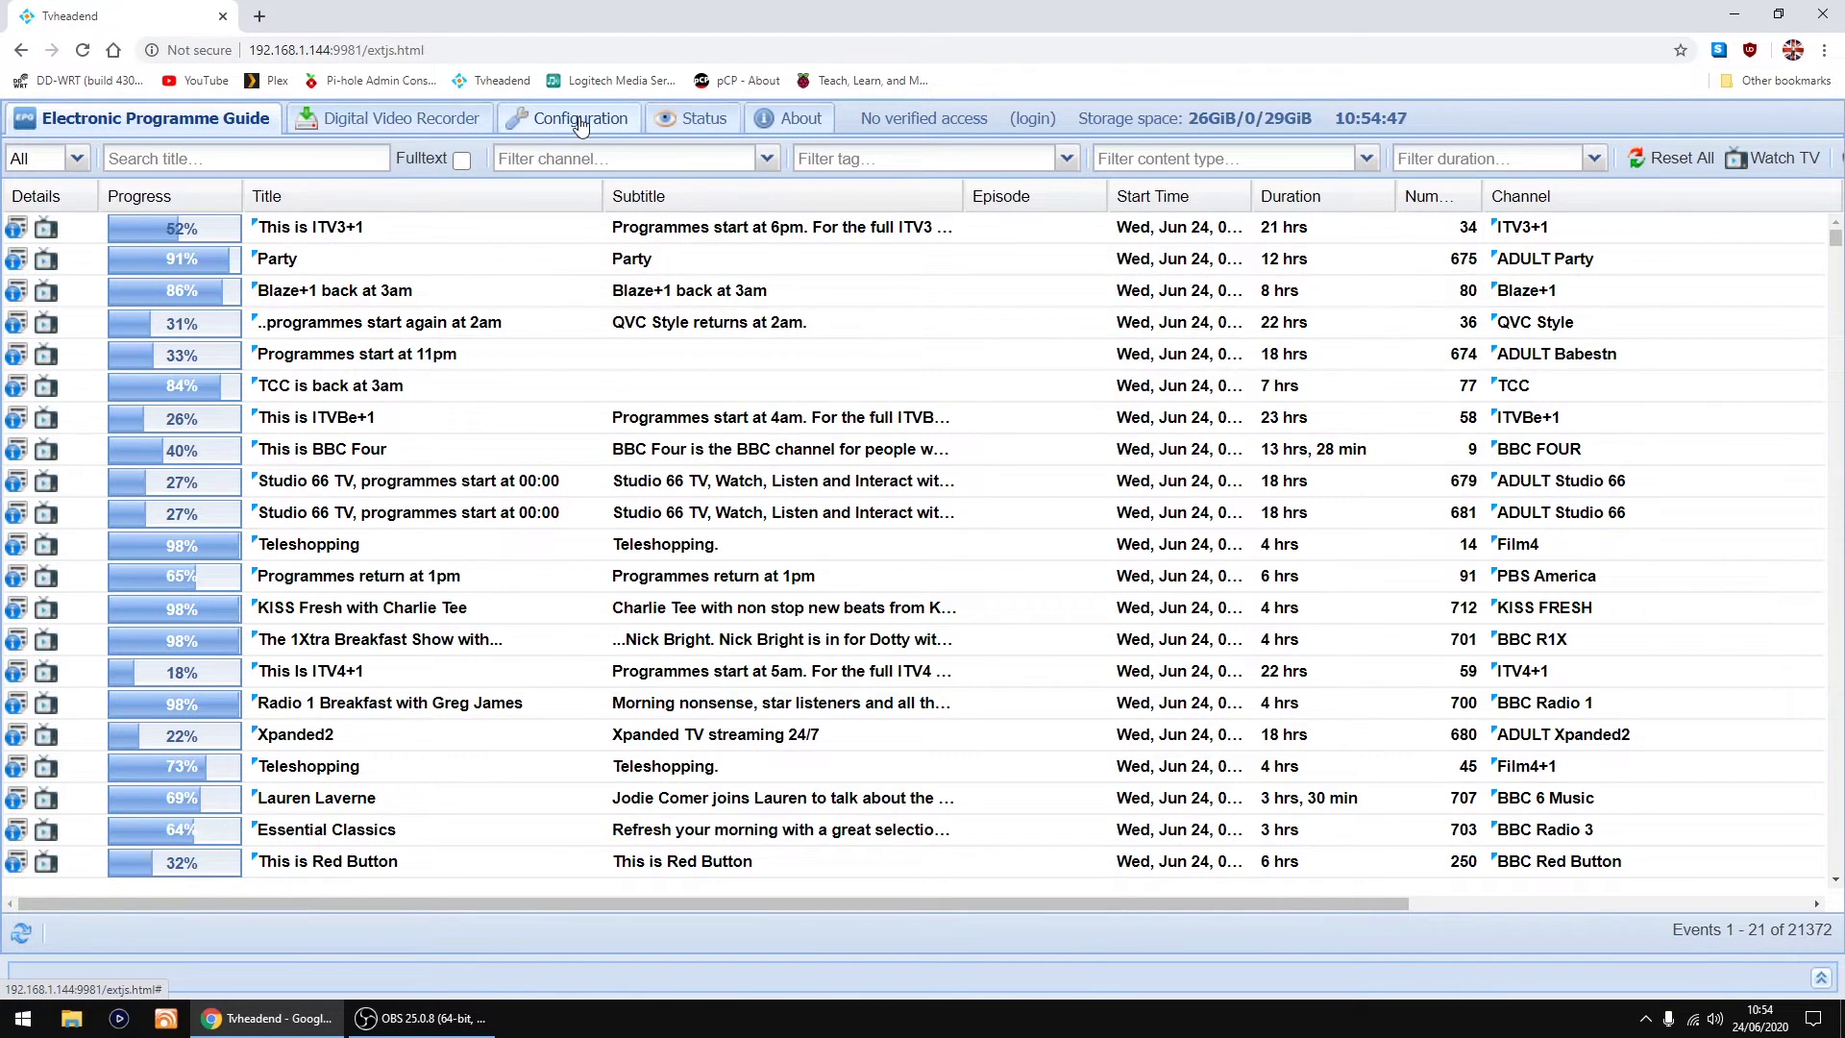
click(579, 121)
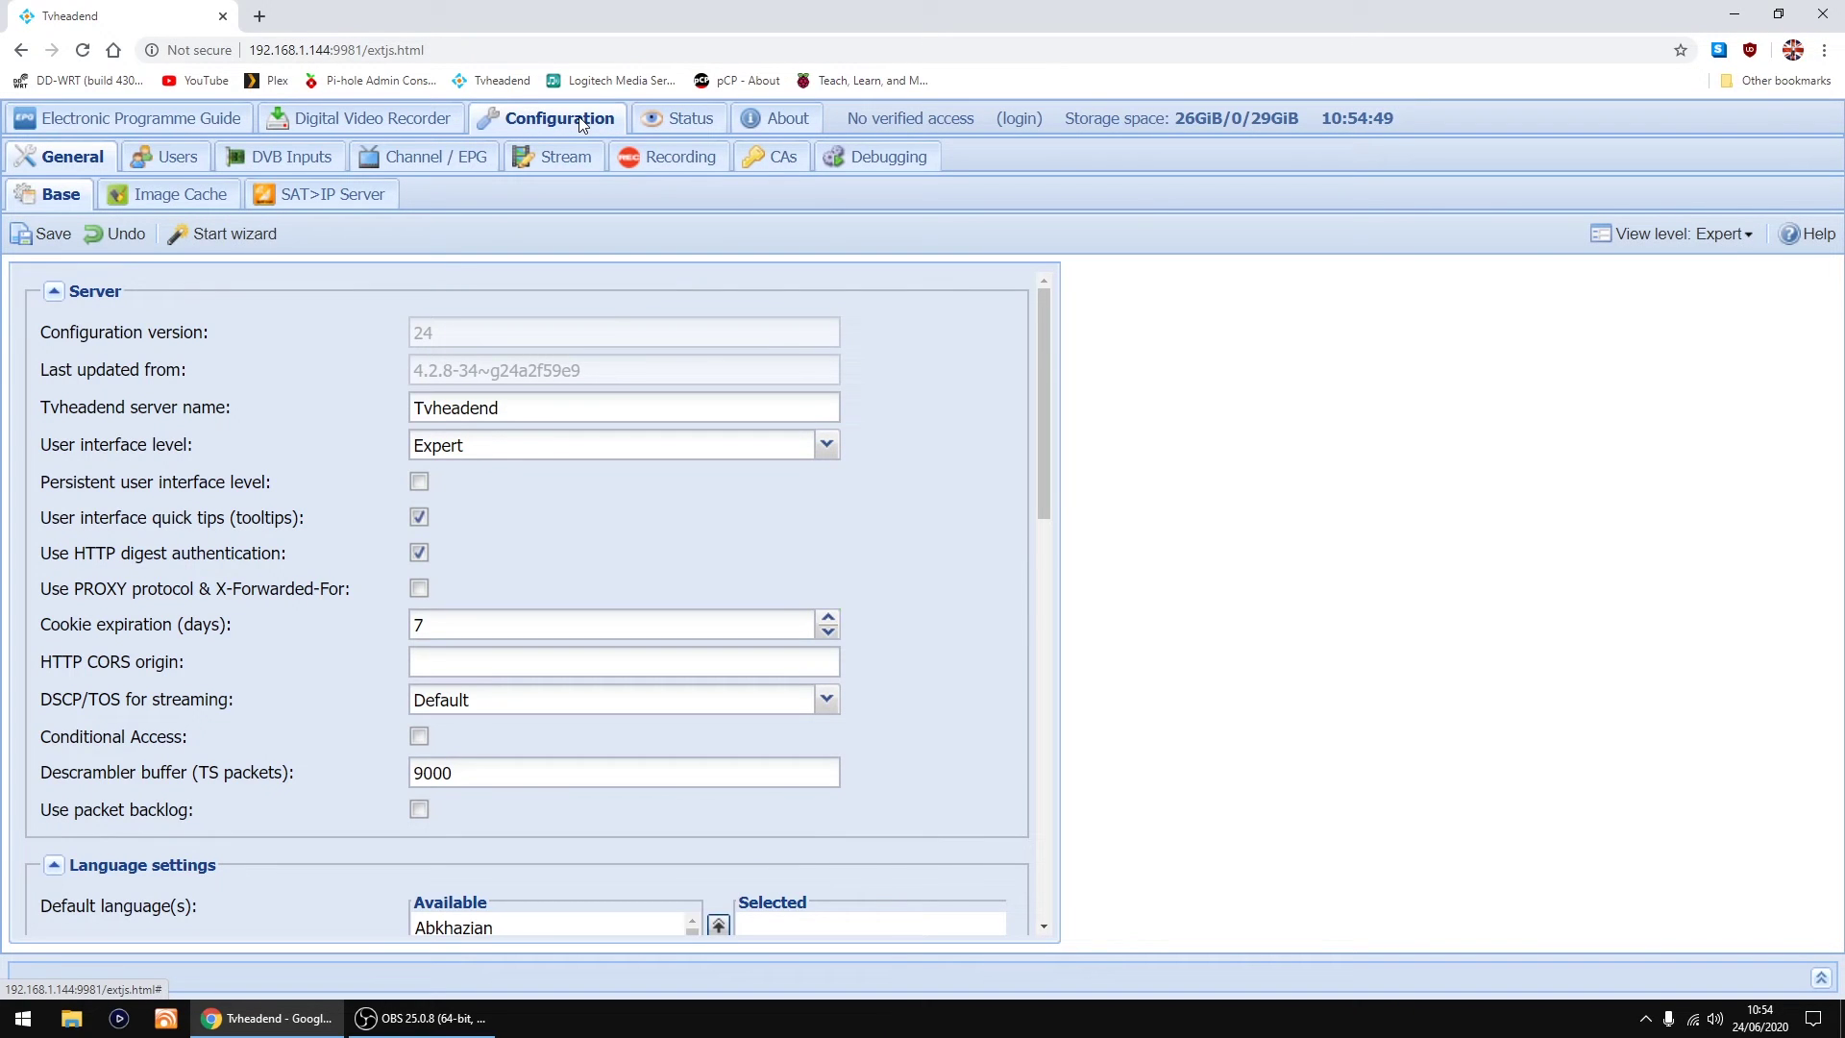
click(438, 161)
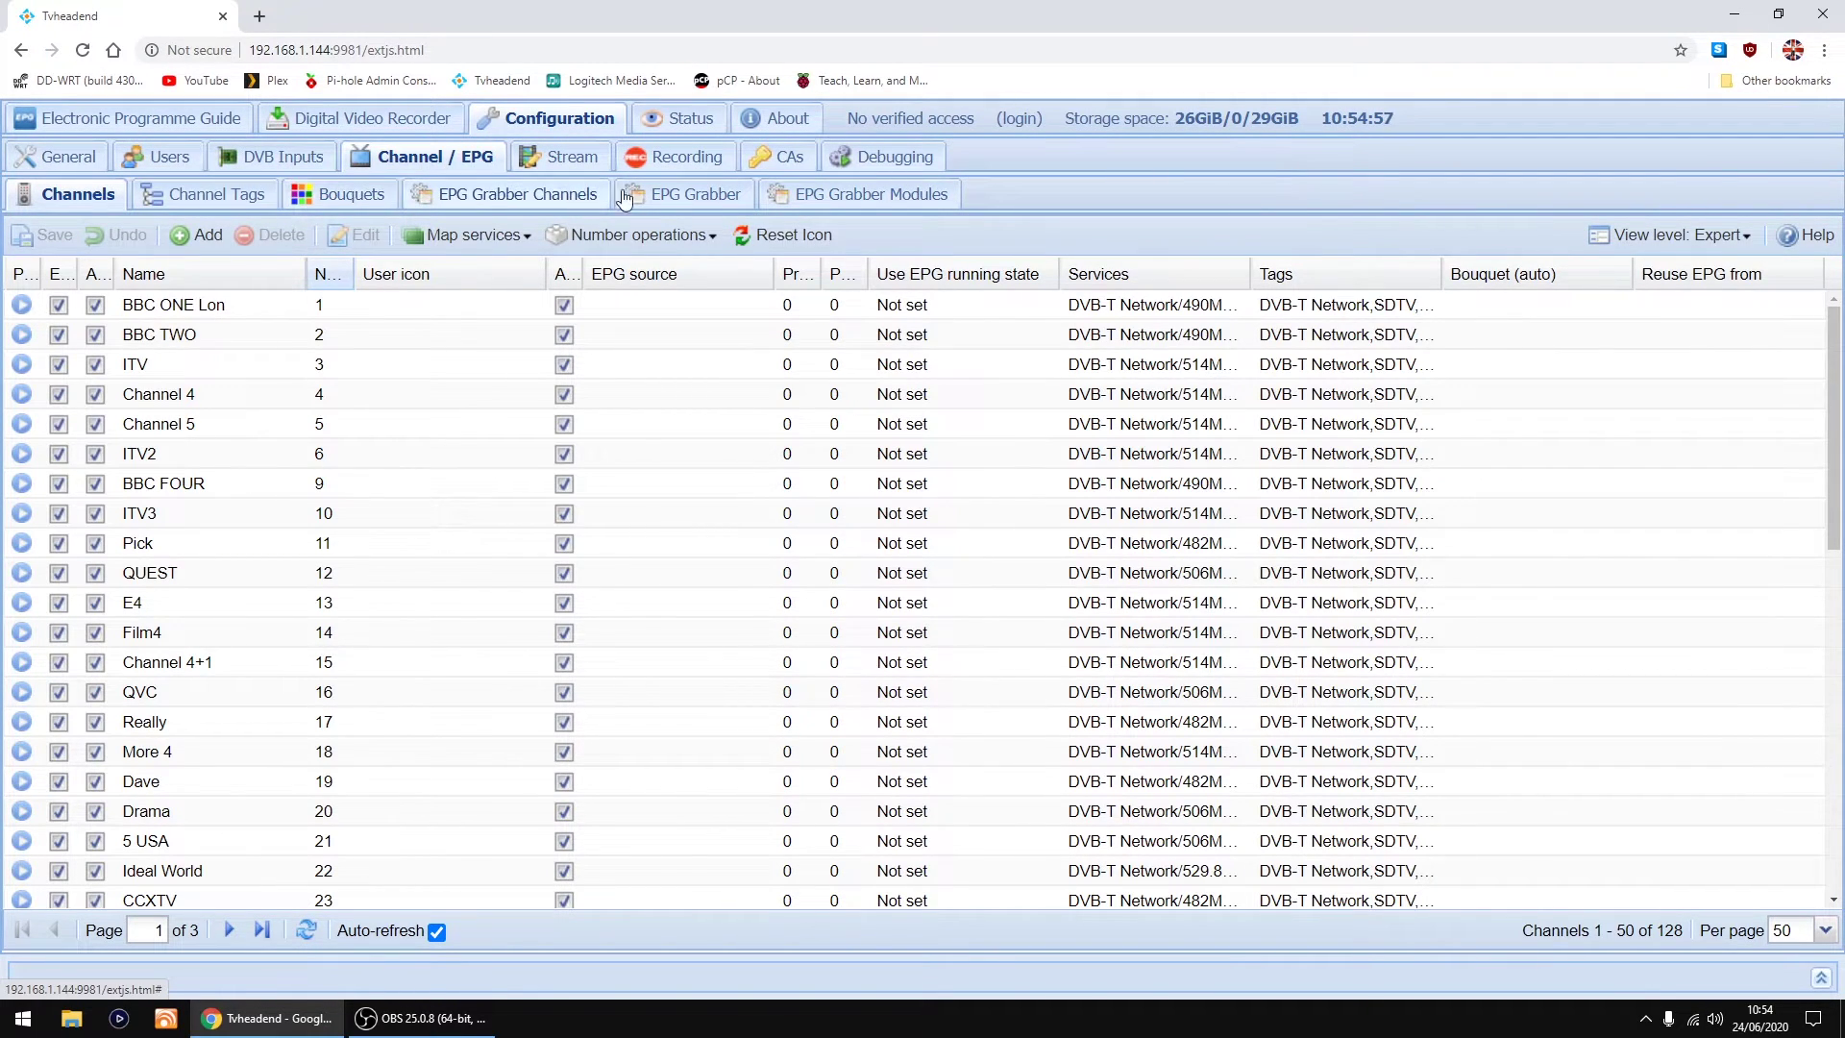
Step: Enable the Over-the-air: UK: Freeview grabber module and save it
click(858, 199)
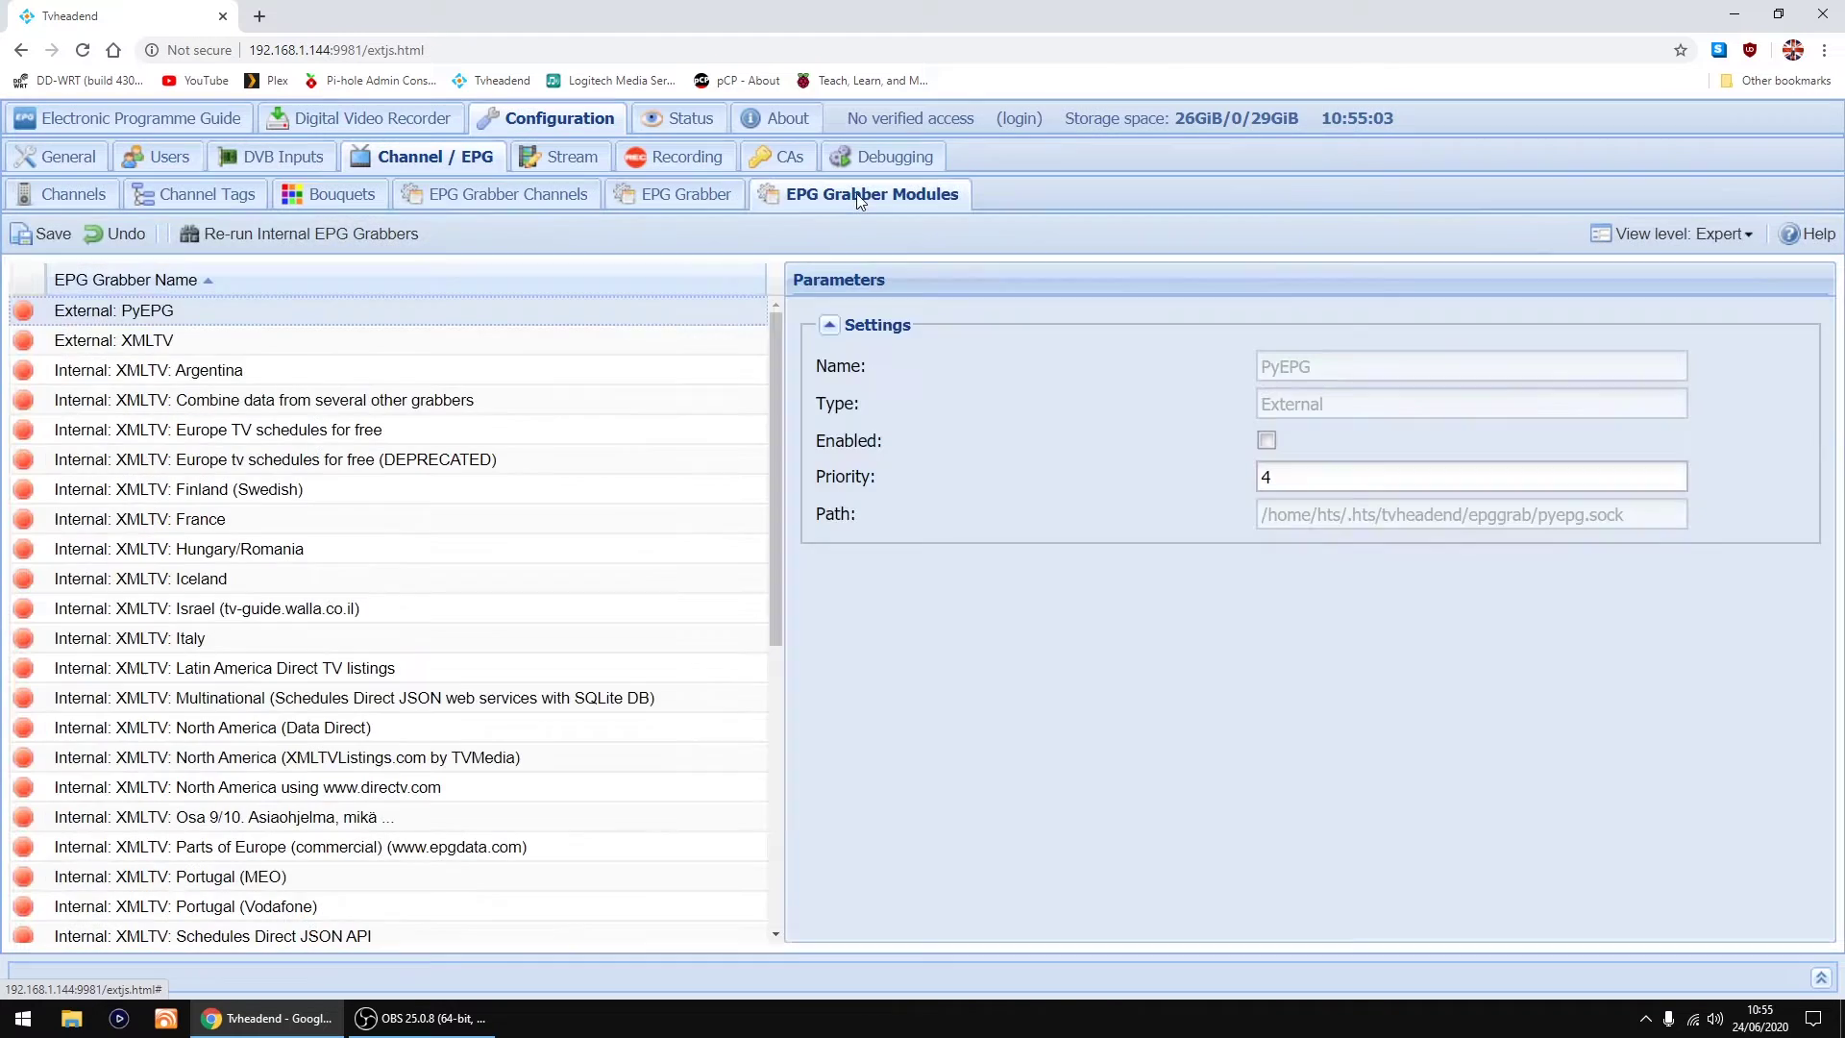
scroll(201, 506, down, 4)
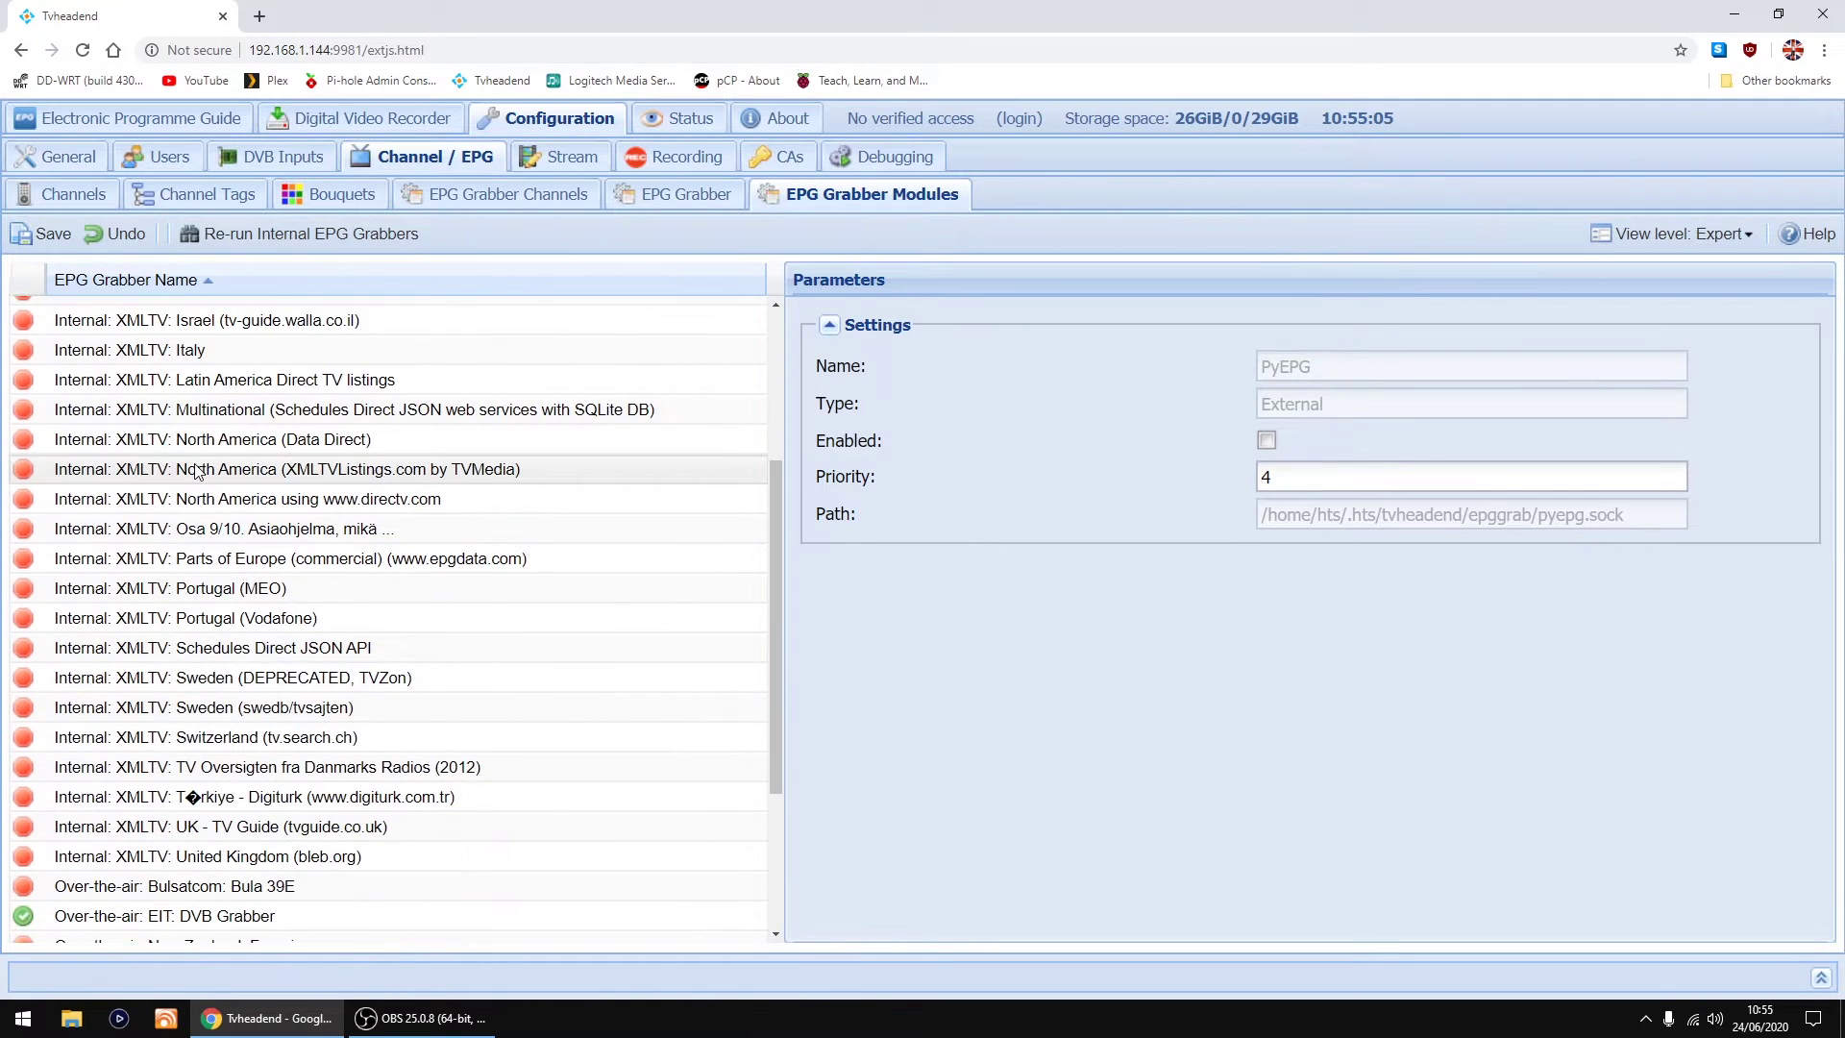
scroll(199, 500, down, 3)
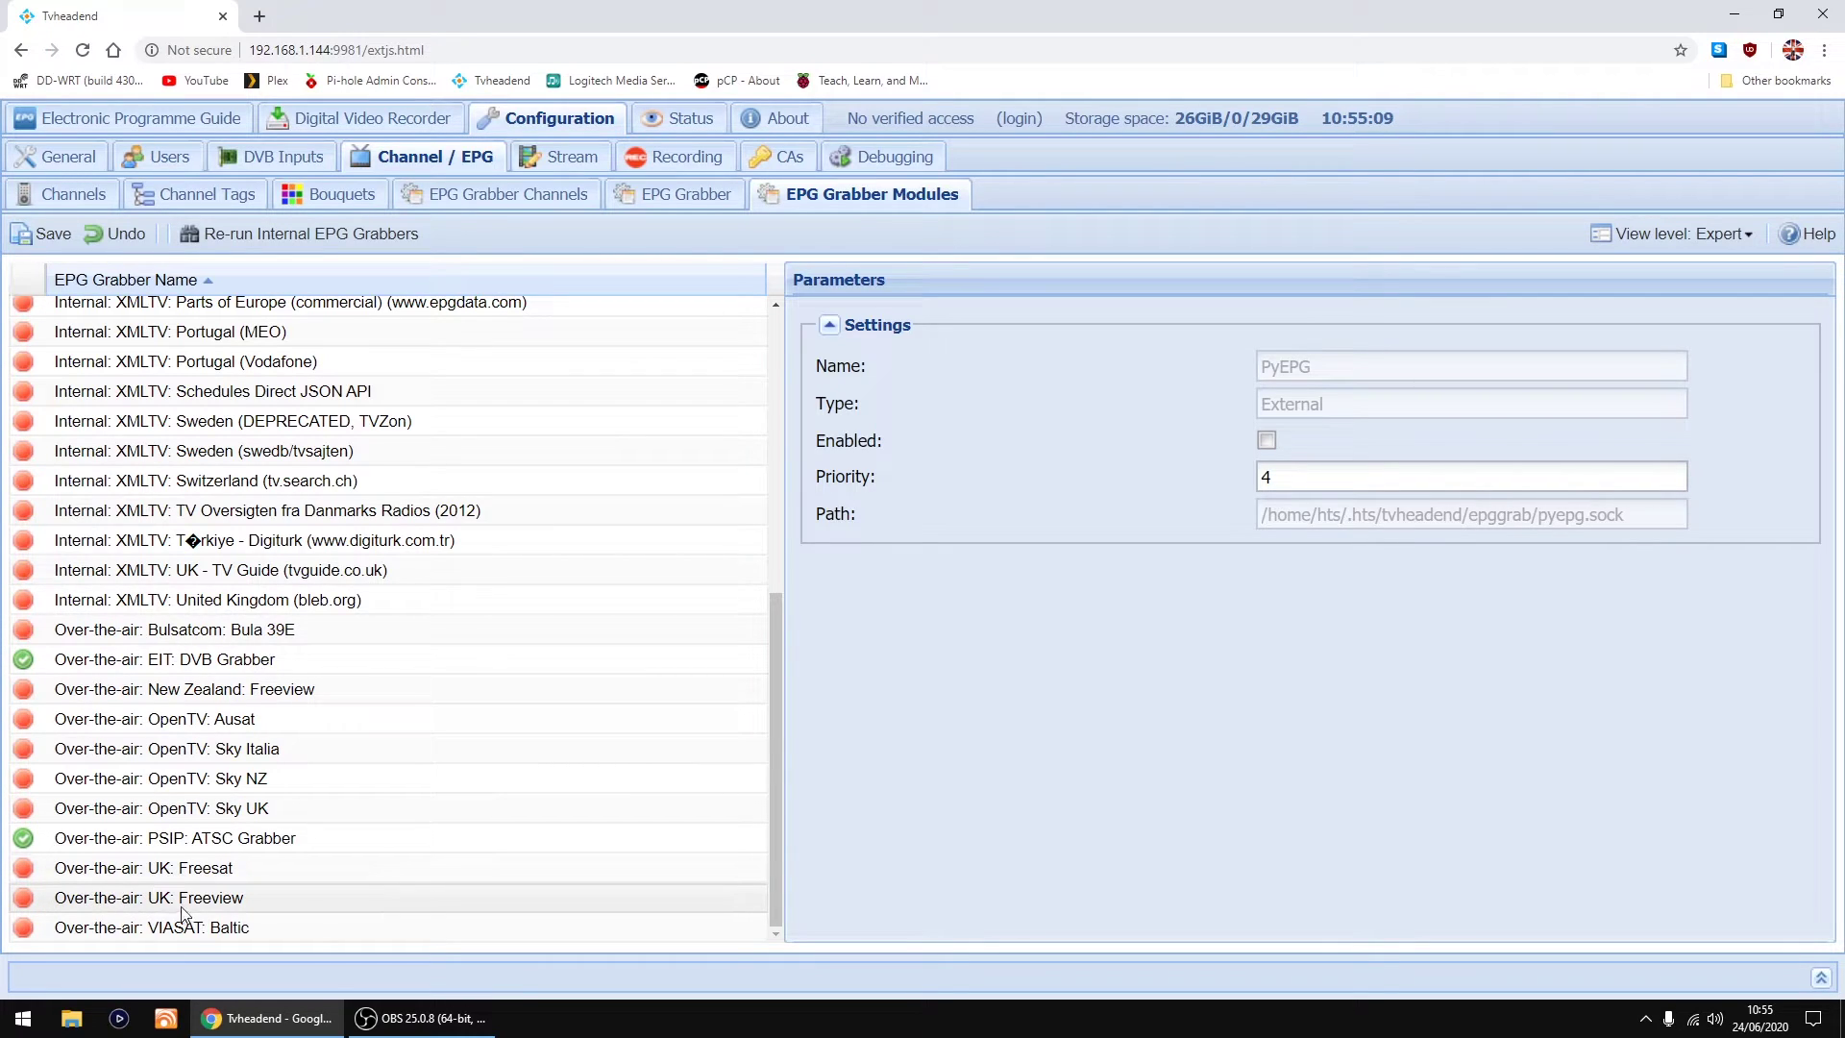
click(124, 906)
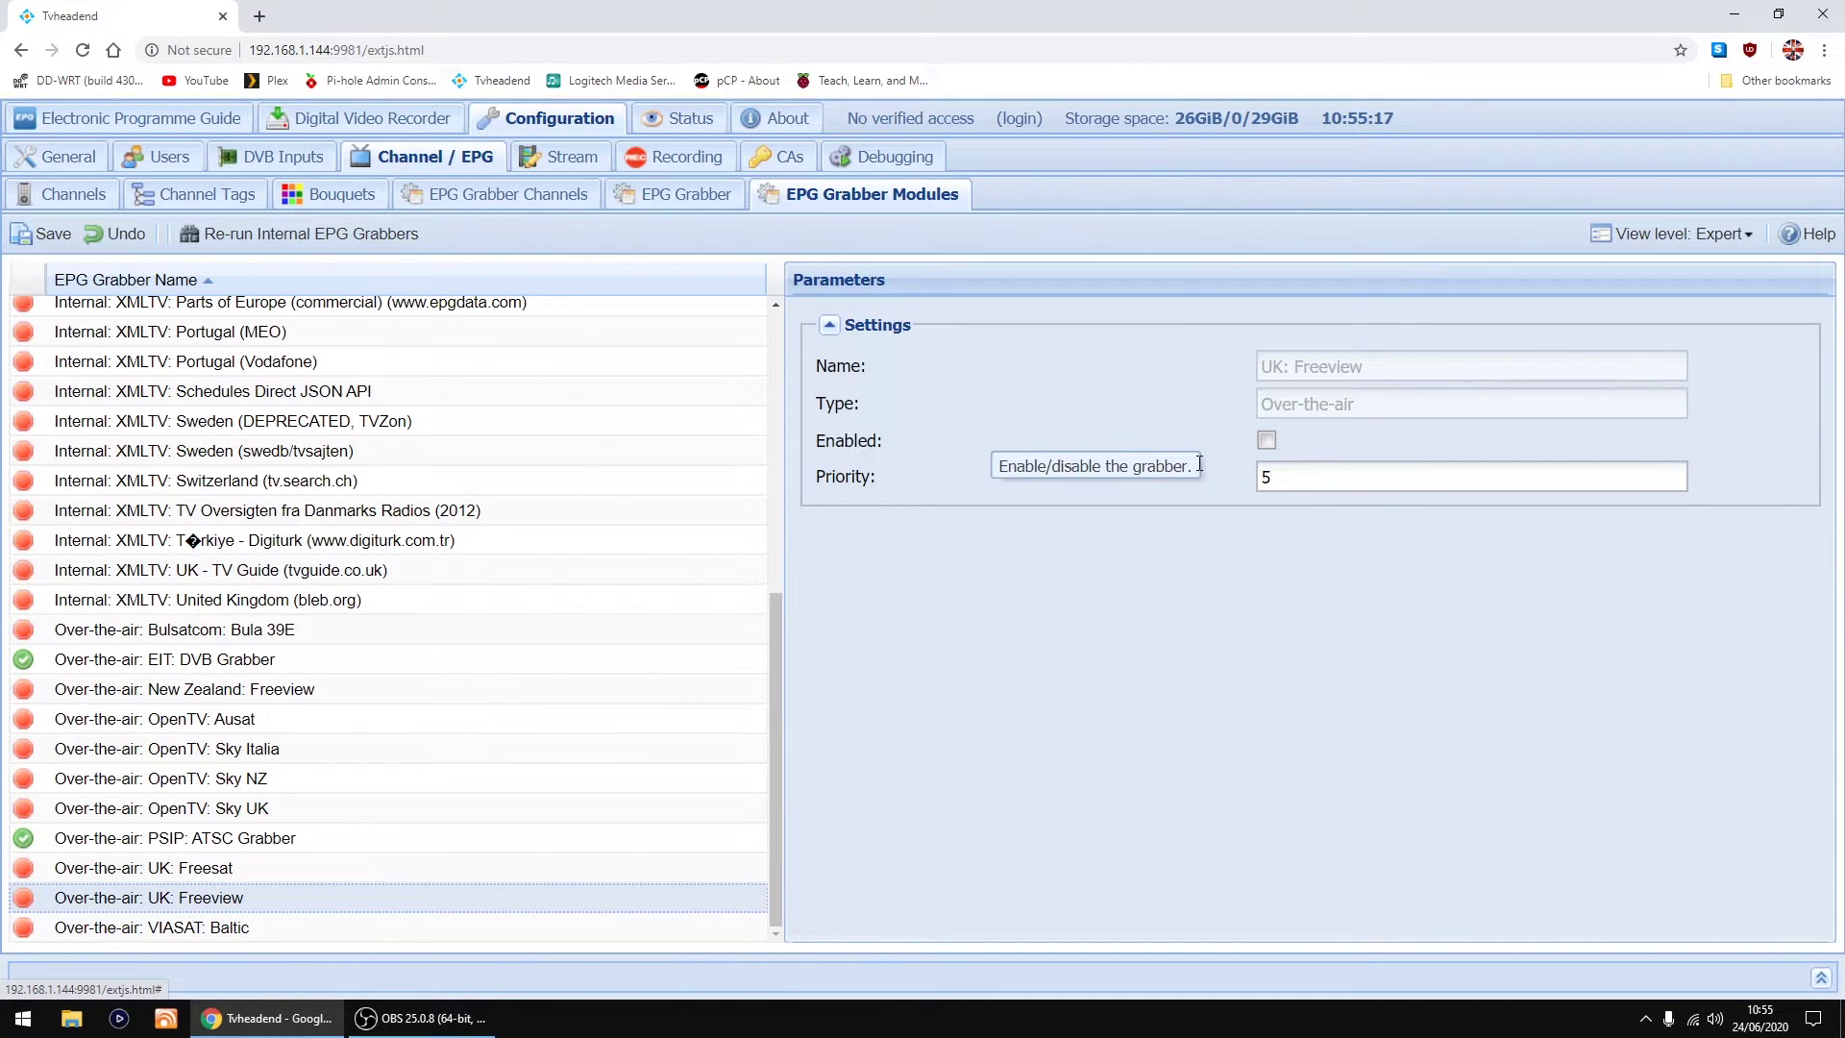
click(1266, 444)
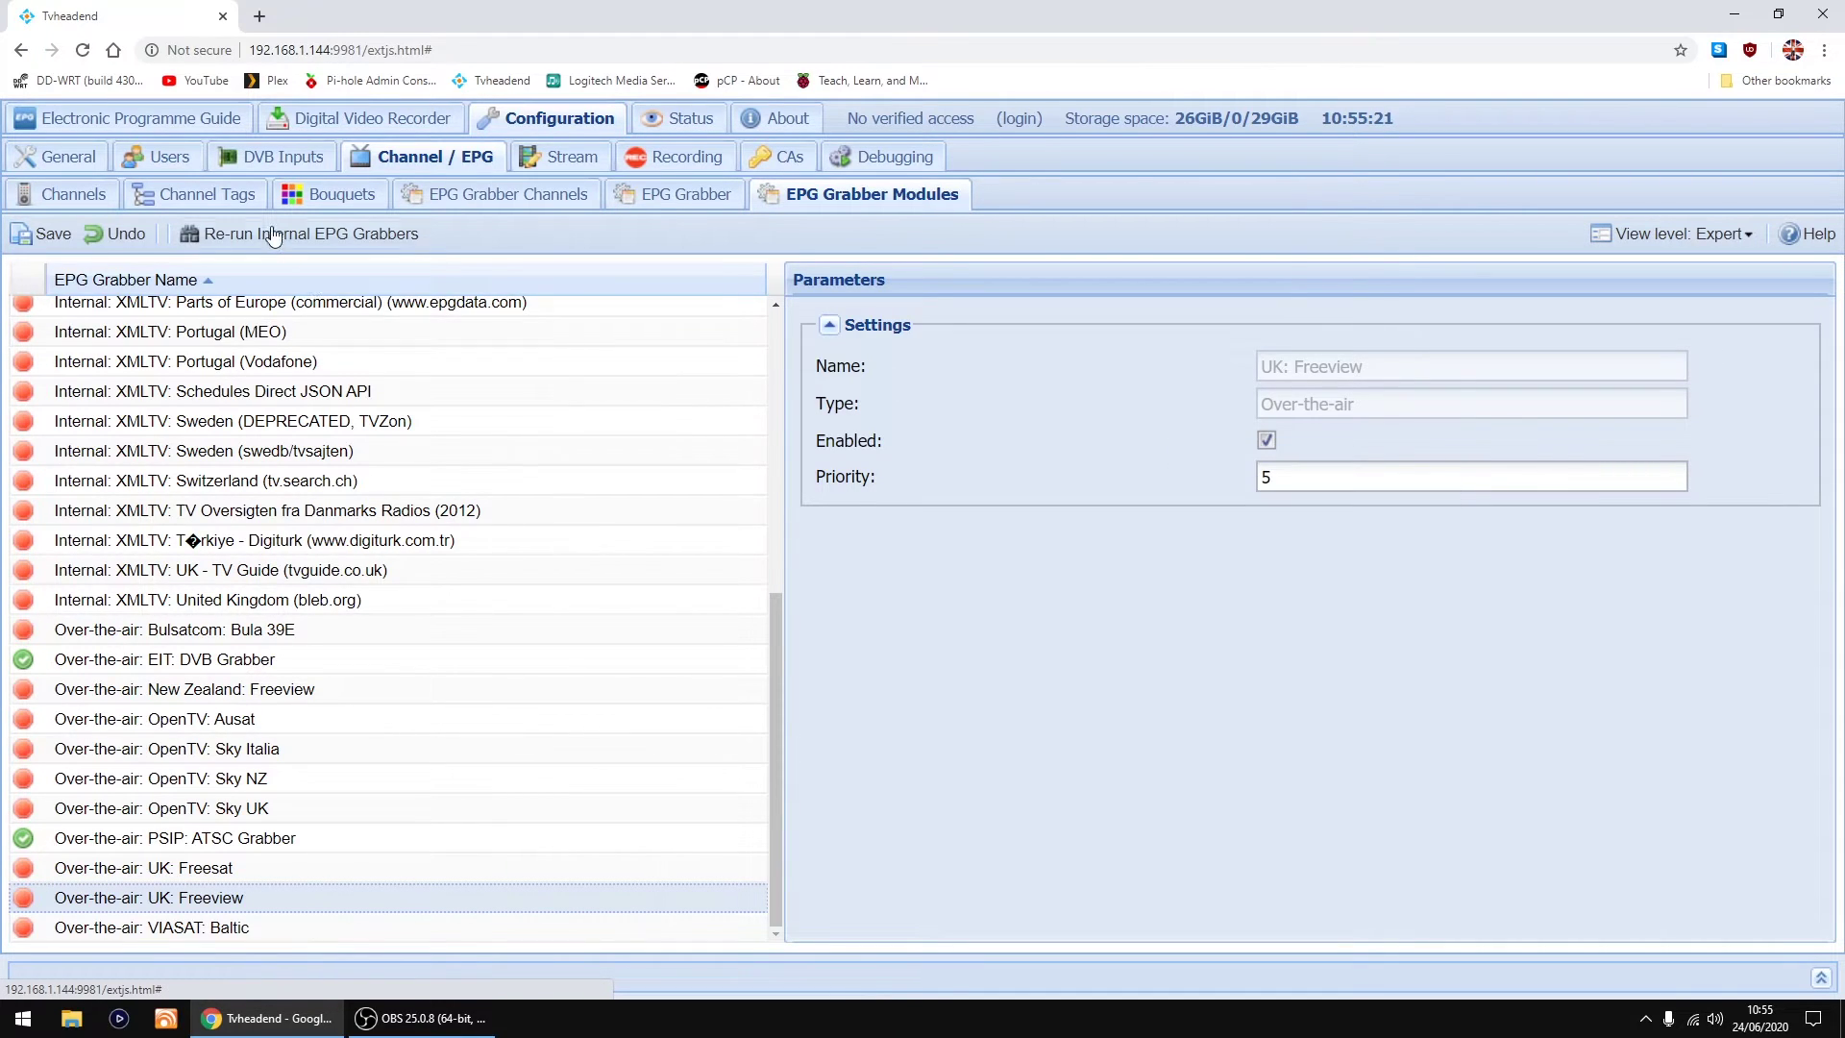
click(43, 240)
scroll(95, 504, down, 4)
scroll(95, 504, down, 2)
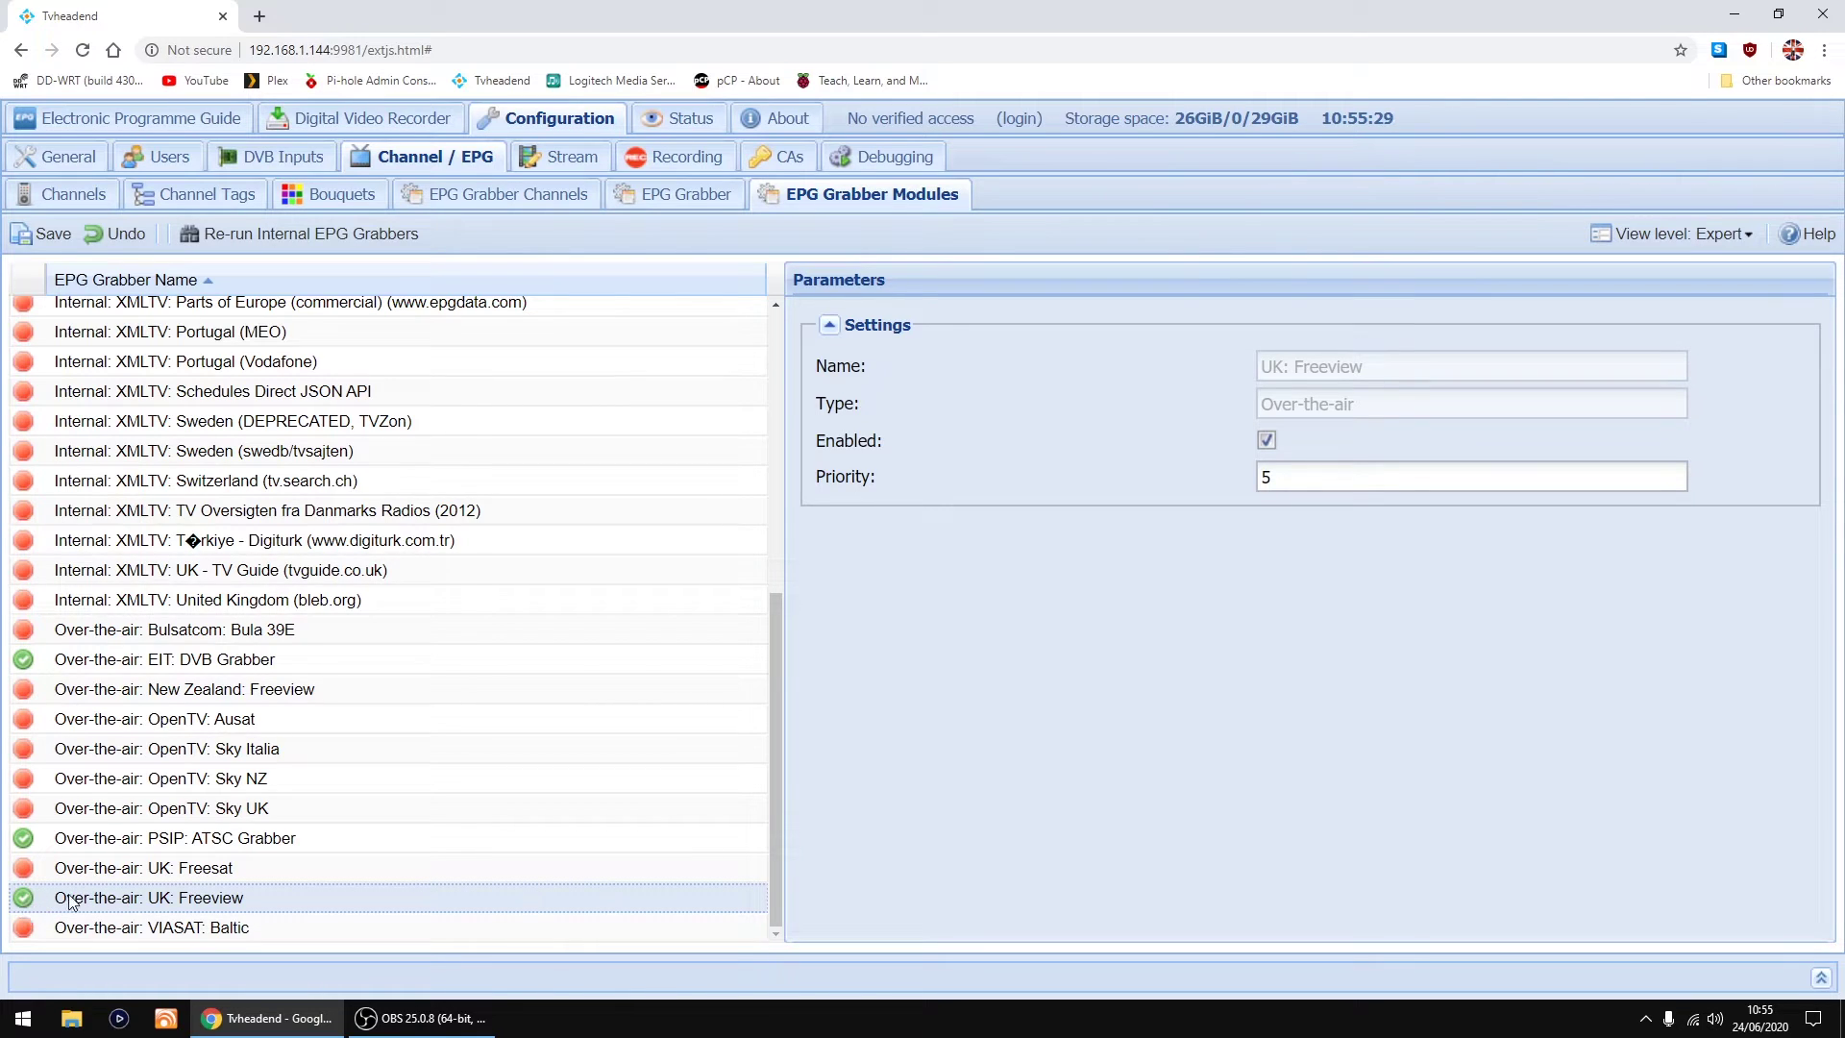
Step: Filter the Electronic Programme Guide to Now, then minimise the Chrome window
click(96, 119)
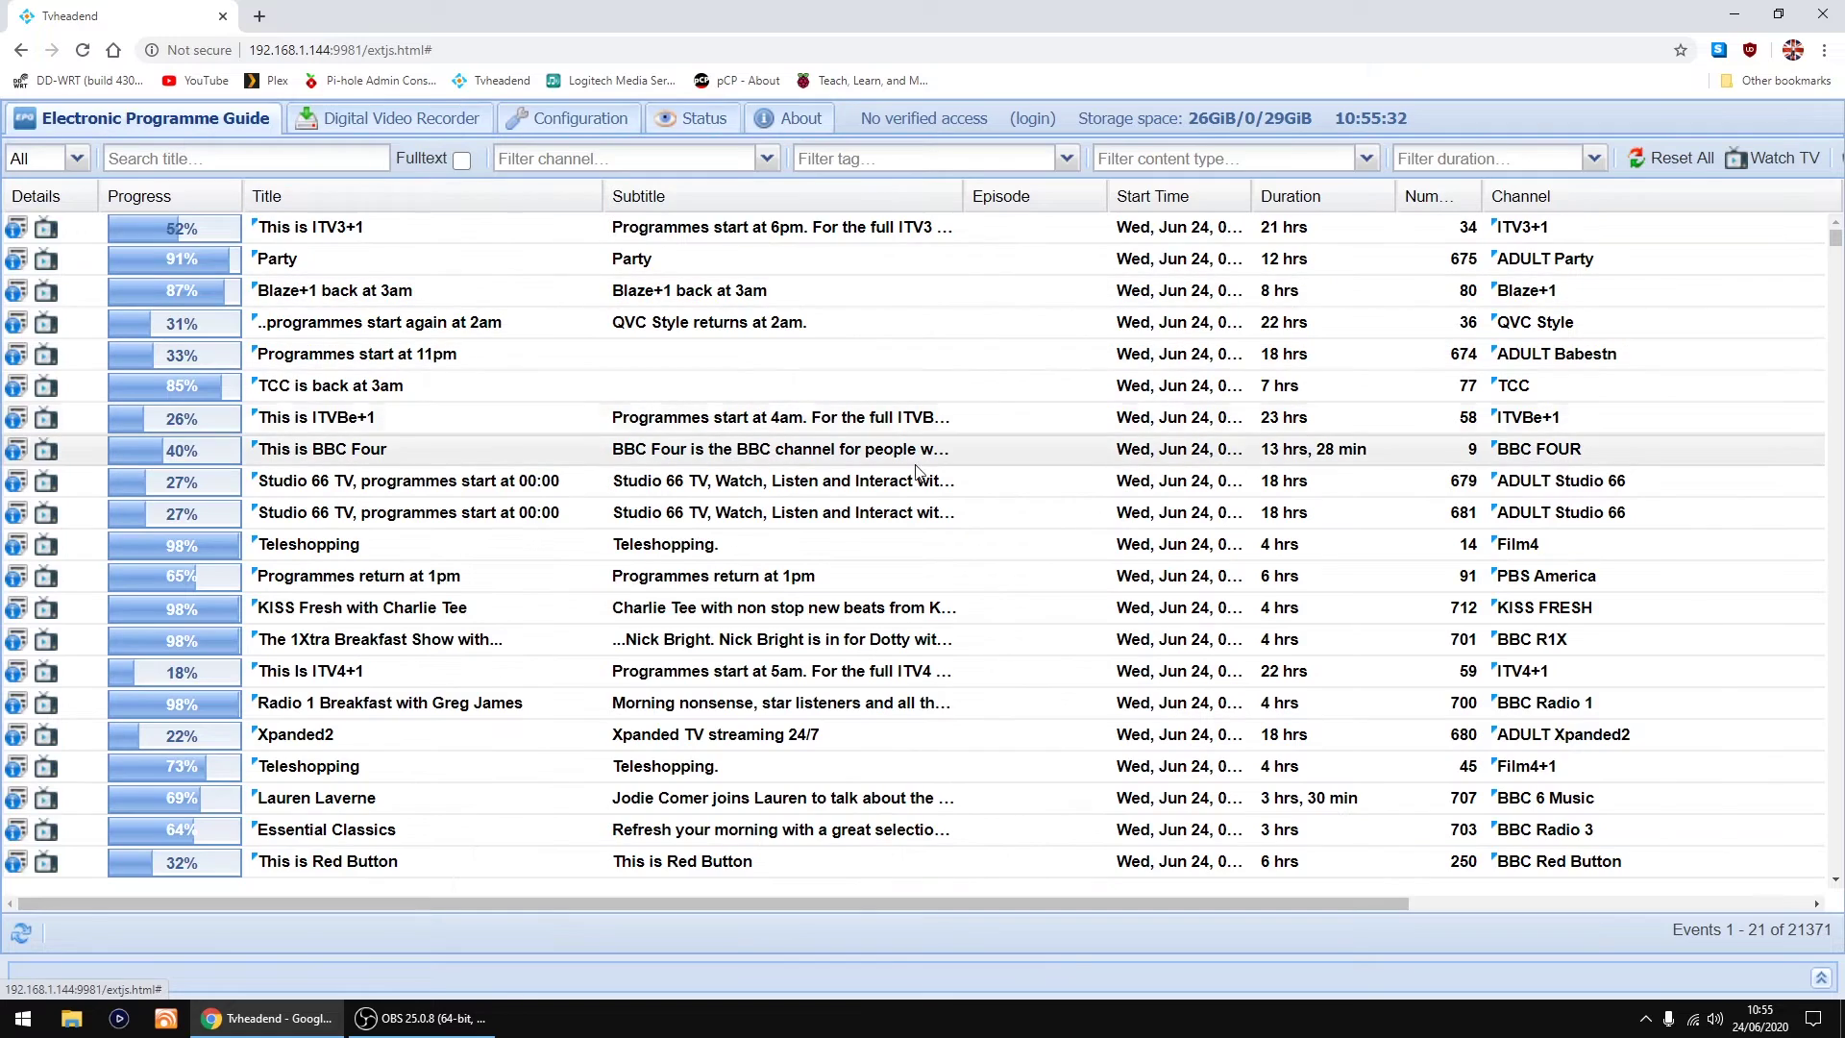
click(77, 159)
click(30, 213)
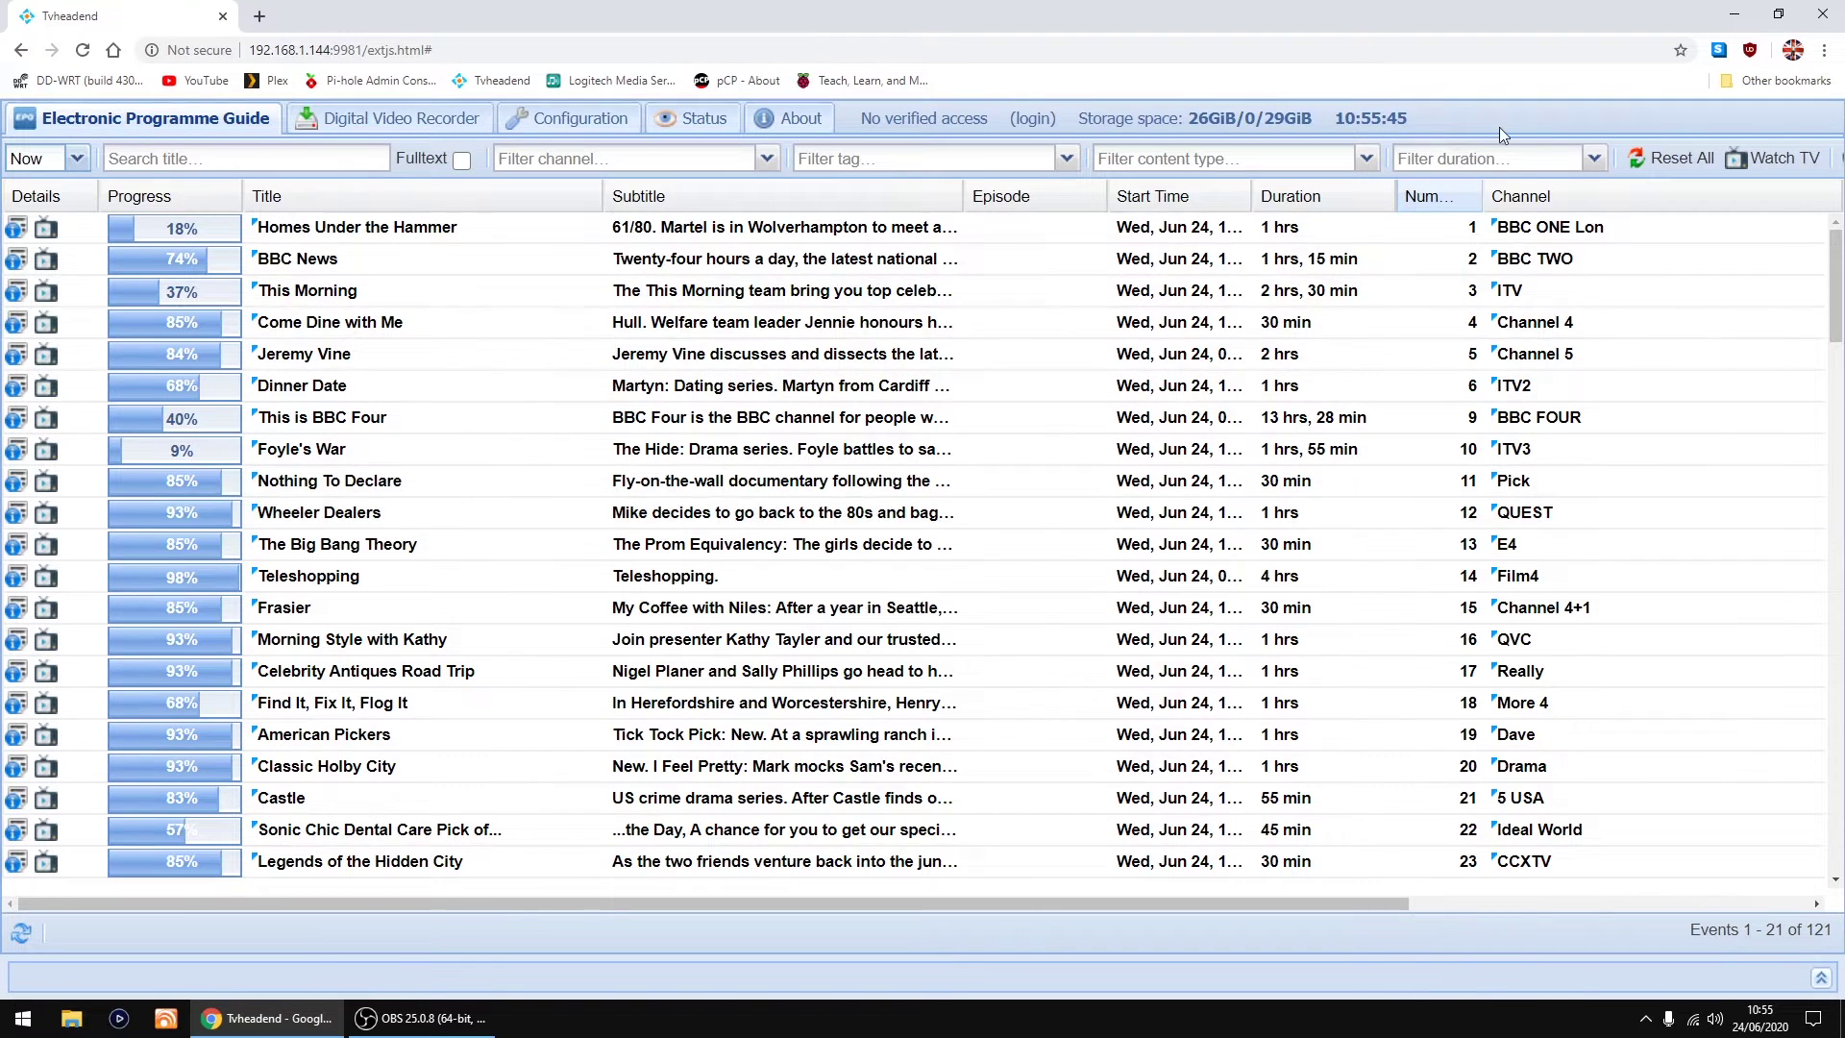
click(1734, 20)
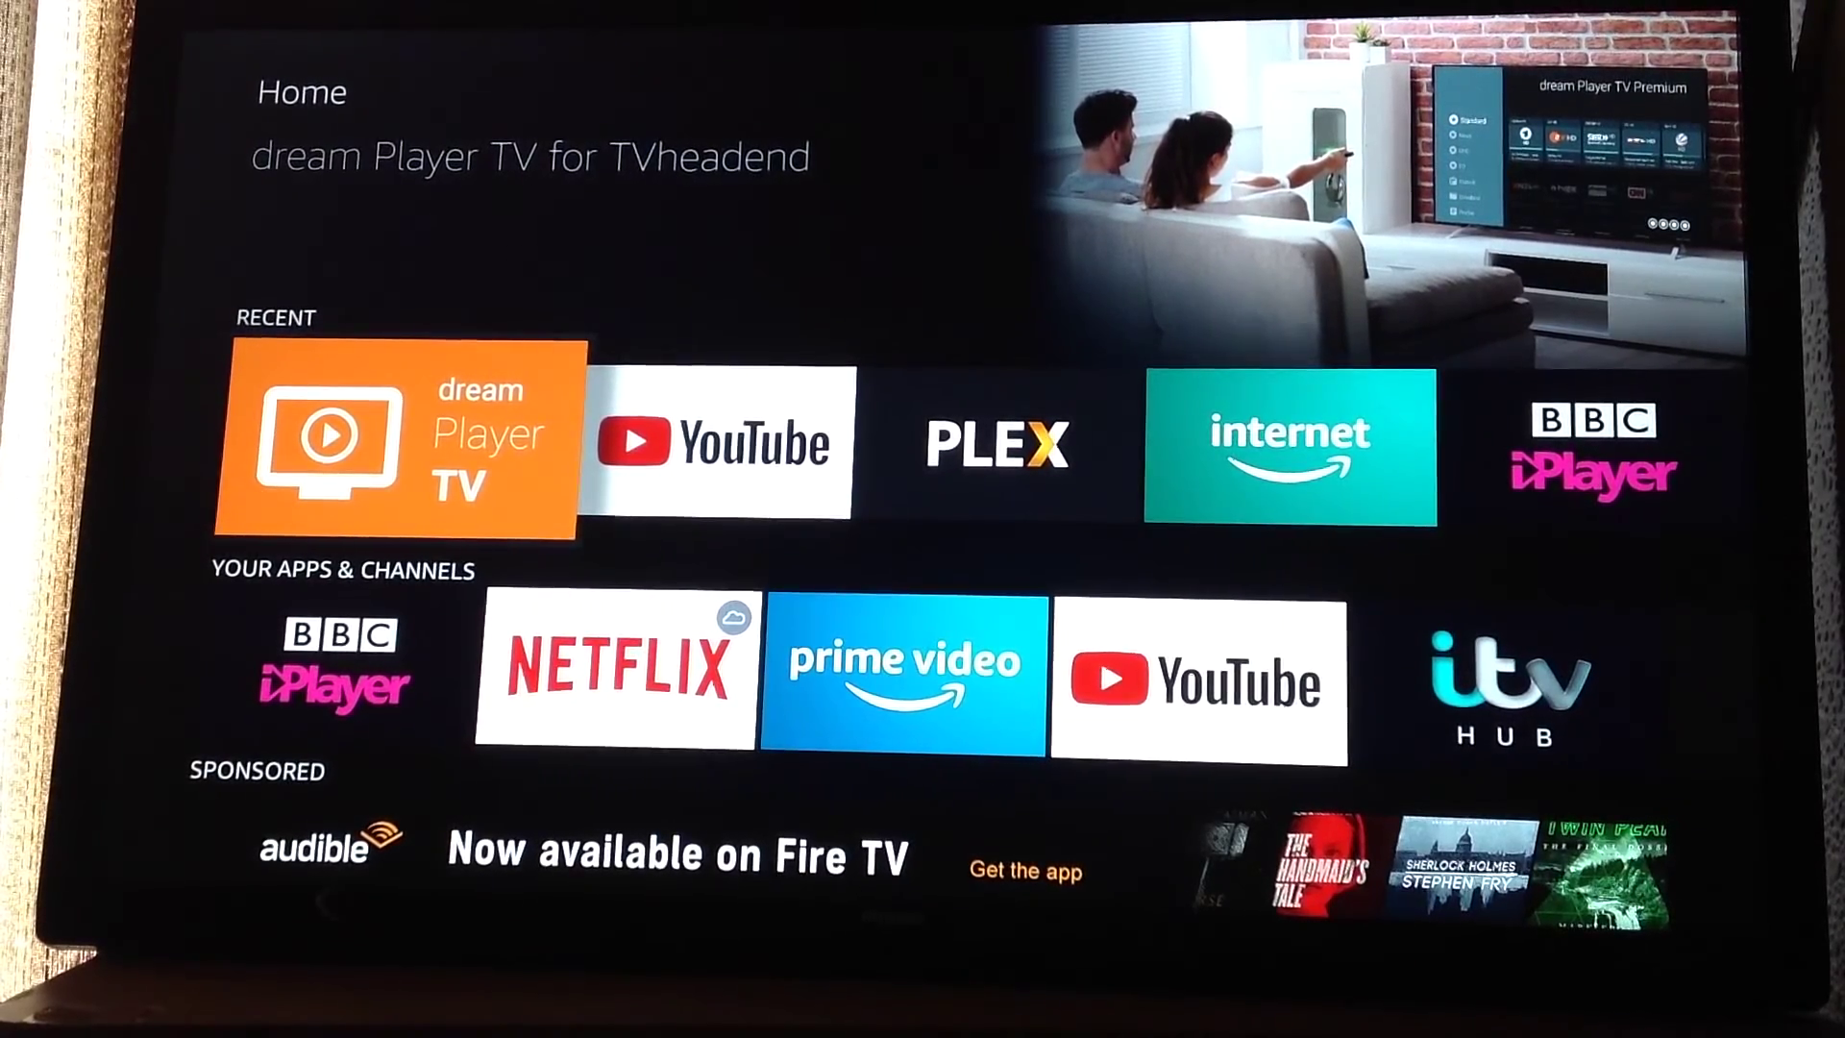
Step: Search Fire TV for 'Tvheadend', then go Home and focus the dream Player TV tile
key(Up)
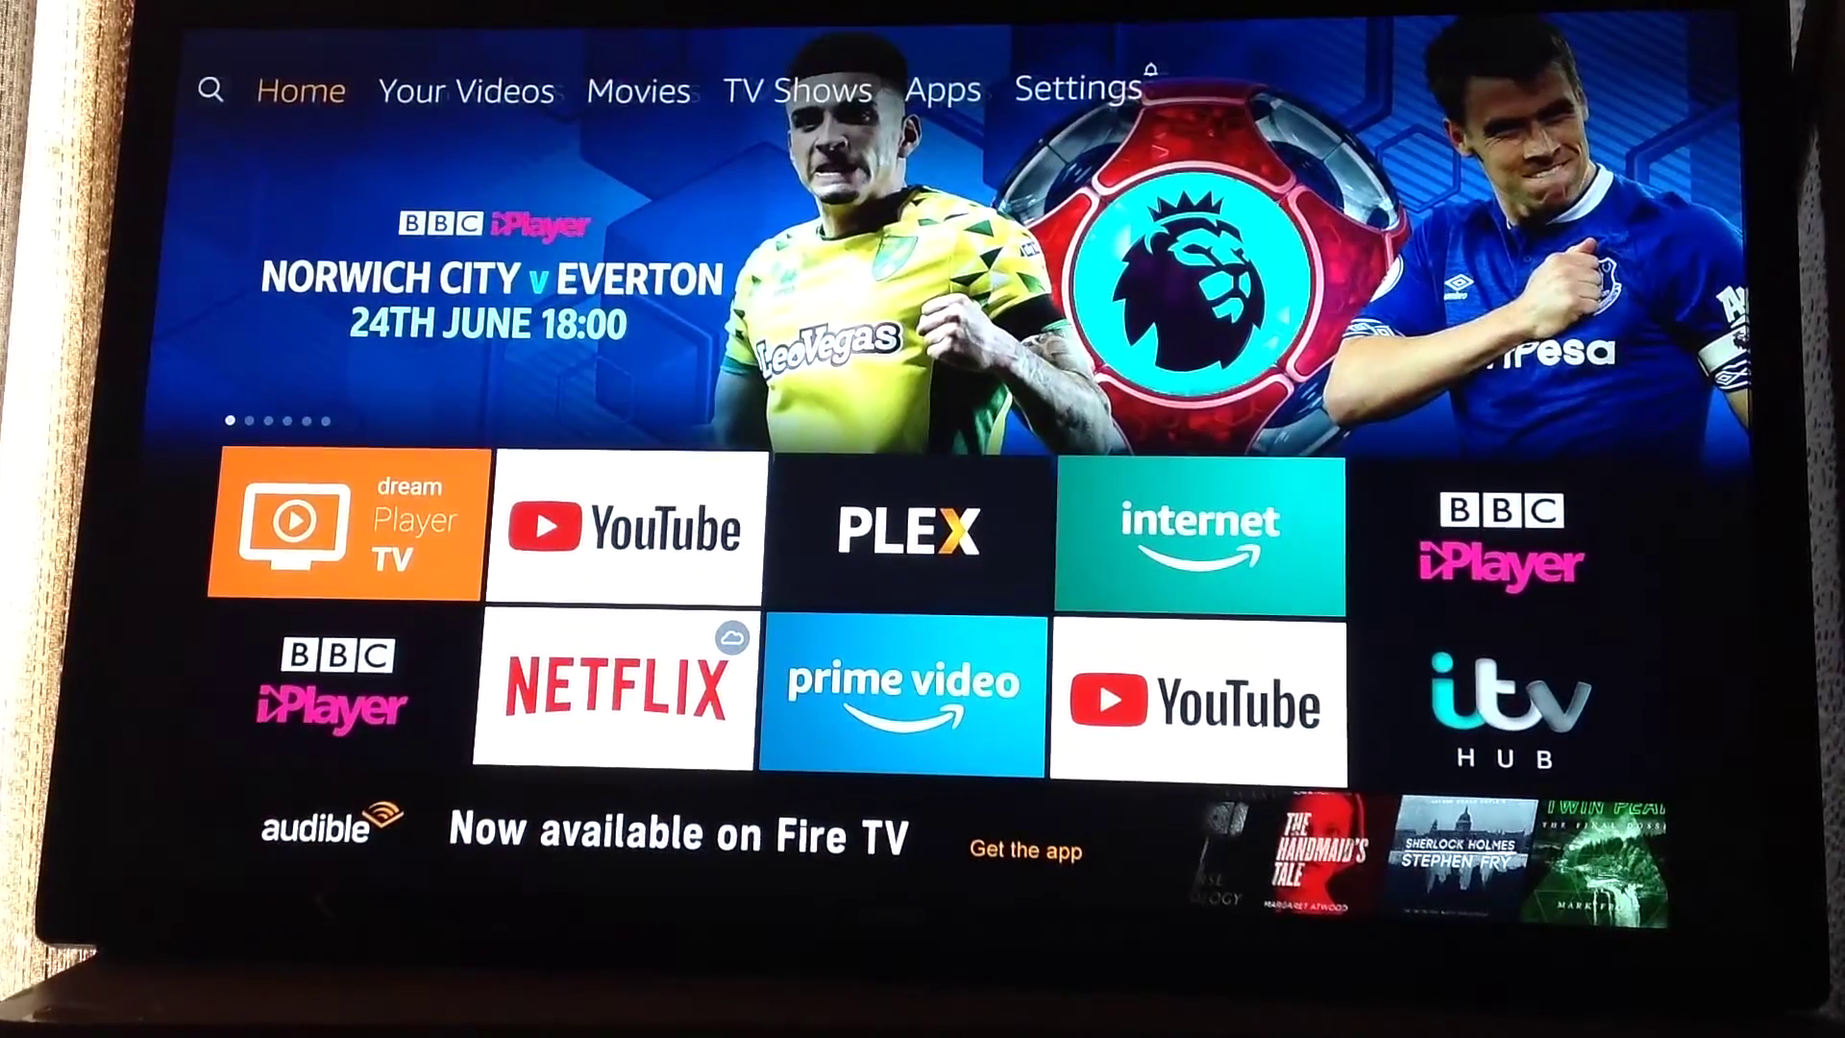
key(Left)
key(Down)
key(Down)
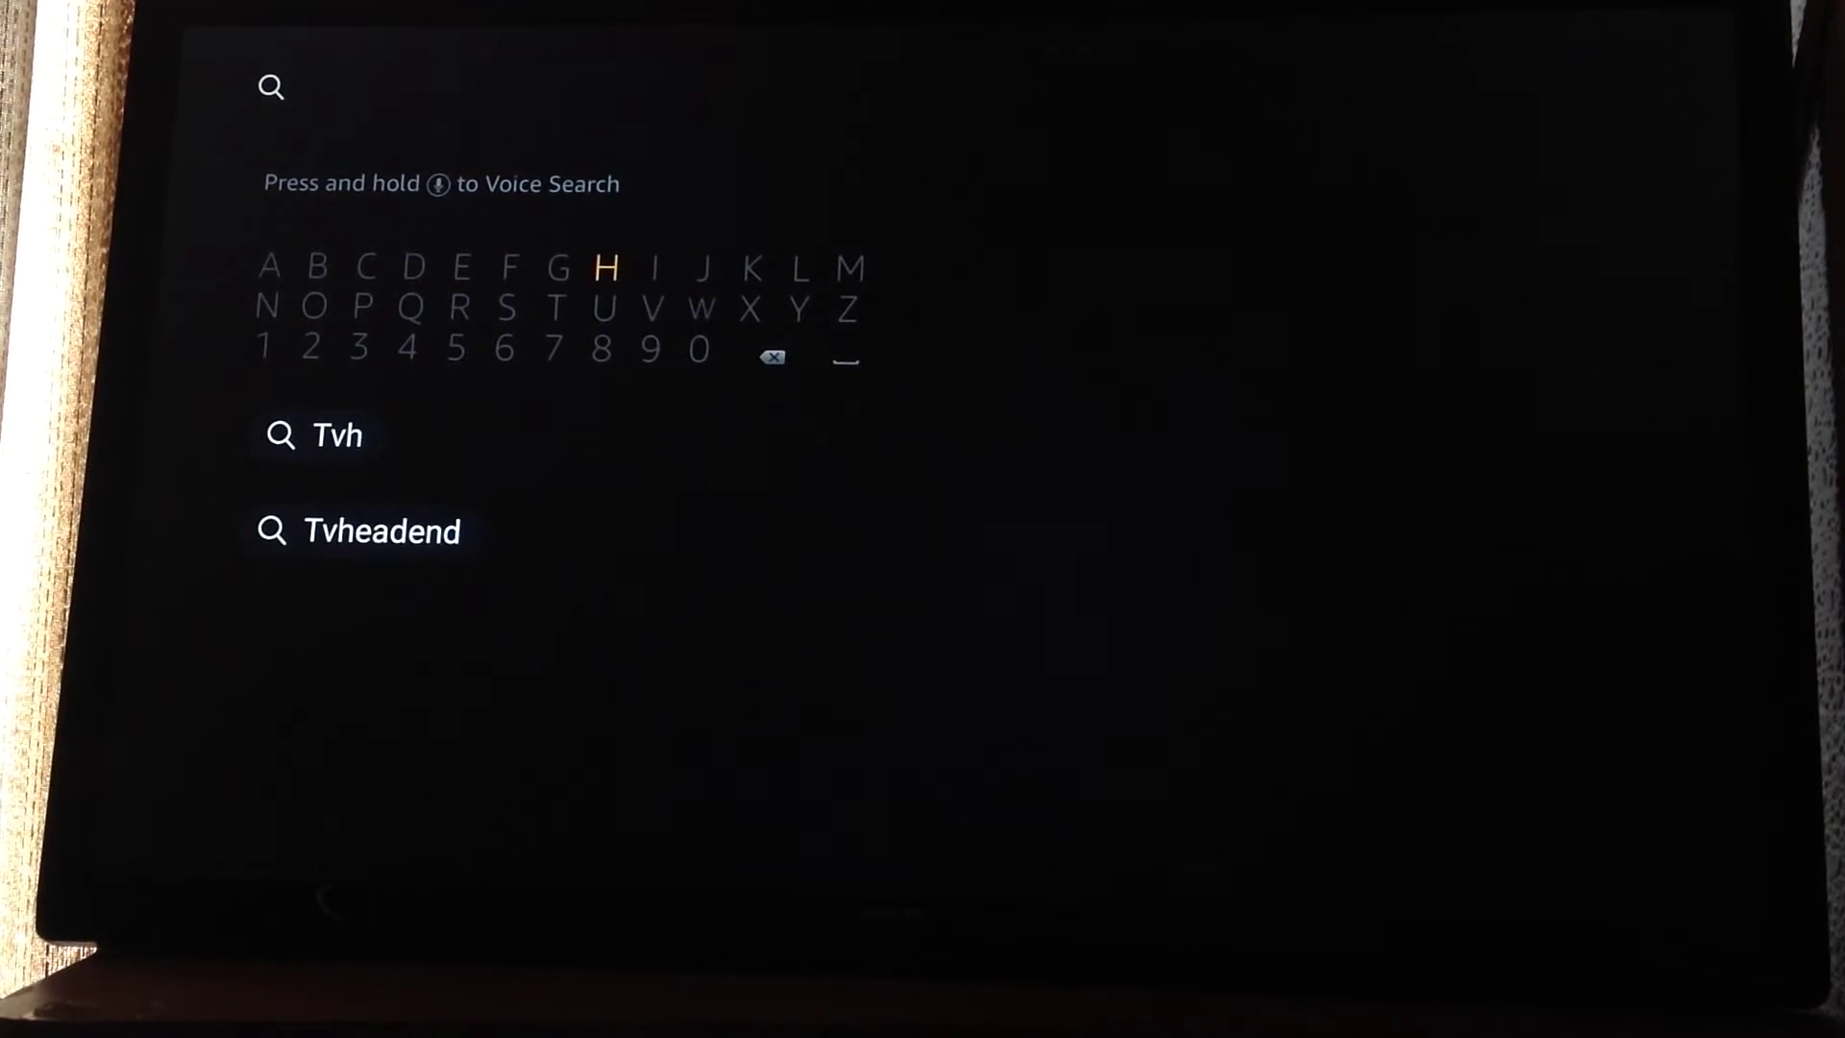
key(Left)
key(Left)
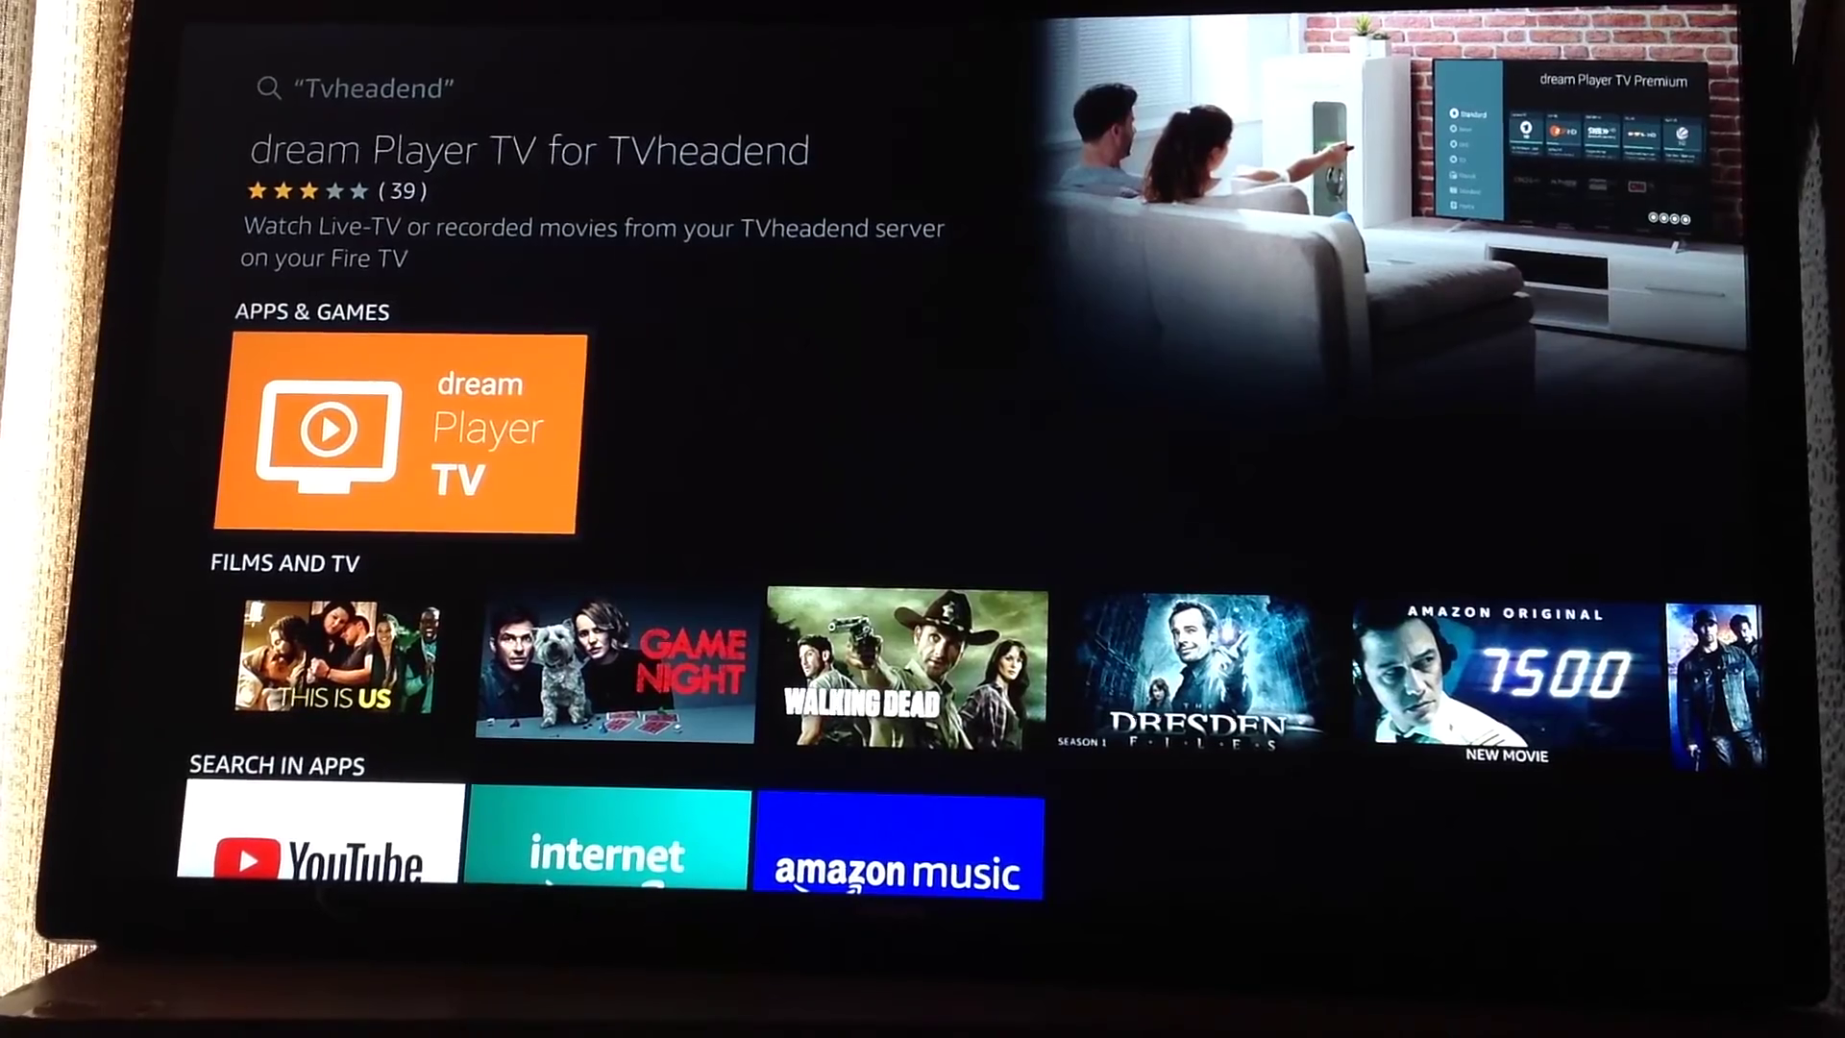
key(Home)
key(Down)
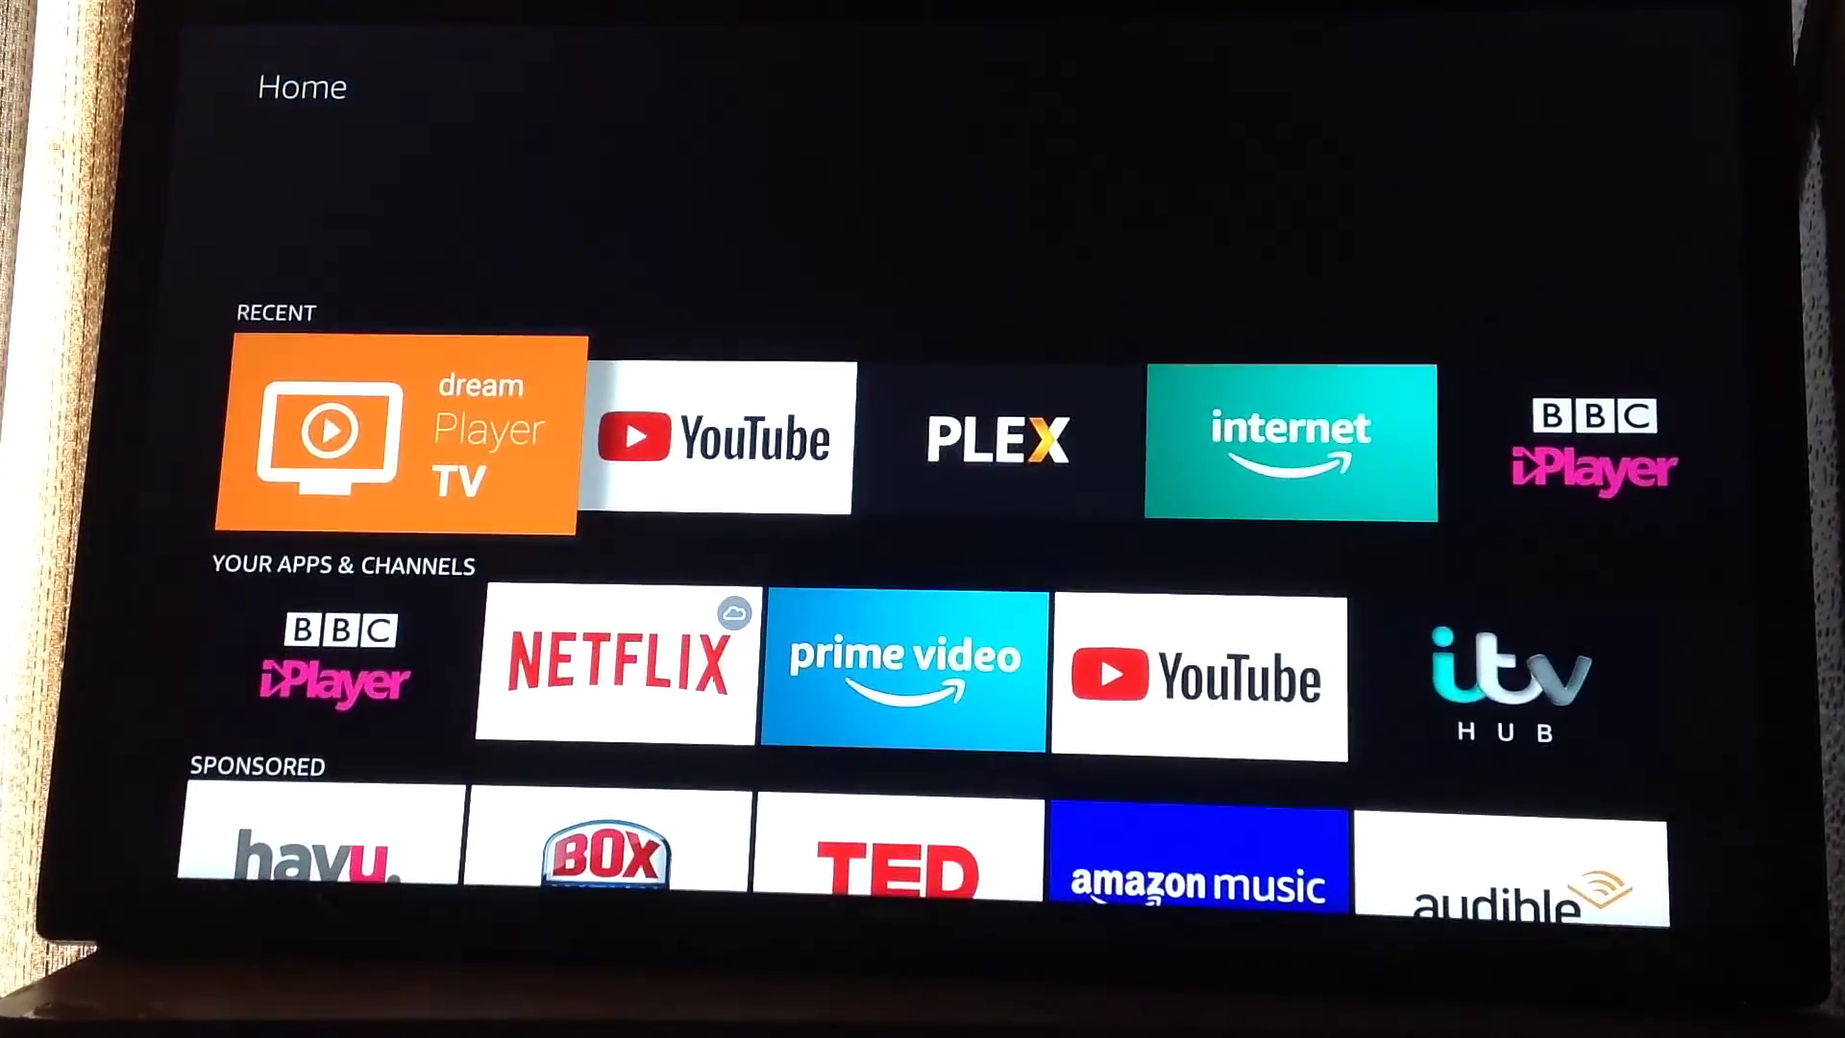
Step: Launch dream Player TV and browse the HDTV, Radio and SDTV rows back to BBC ONE HD
key(Return)
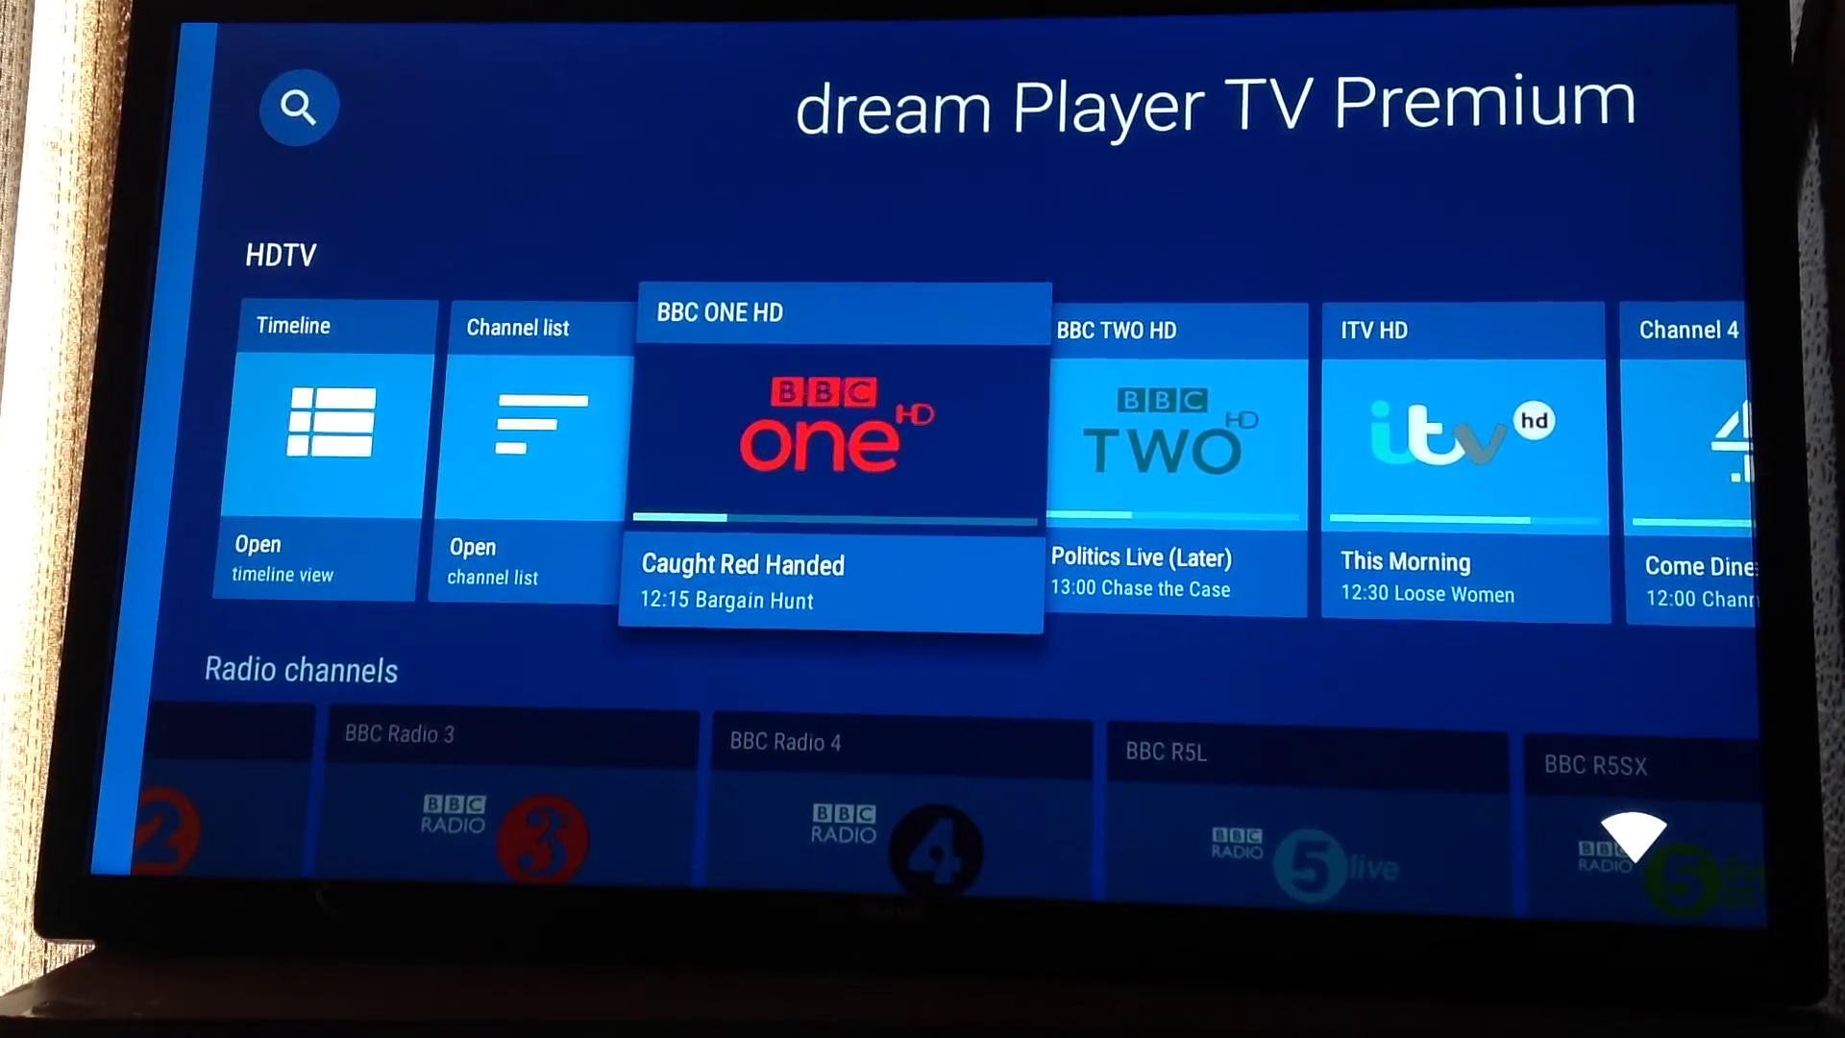
key(Down)
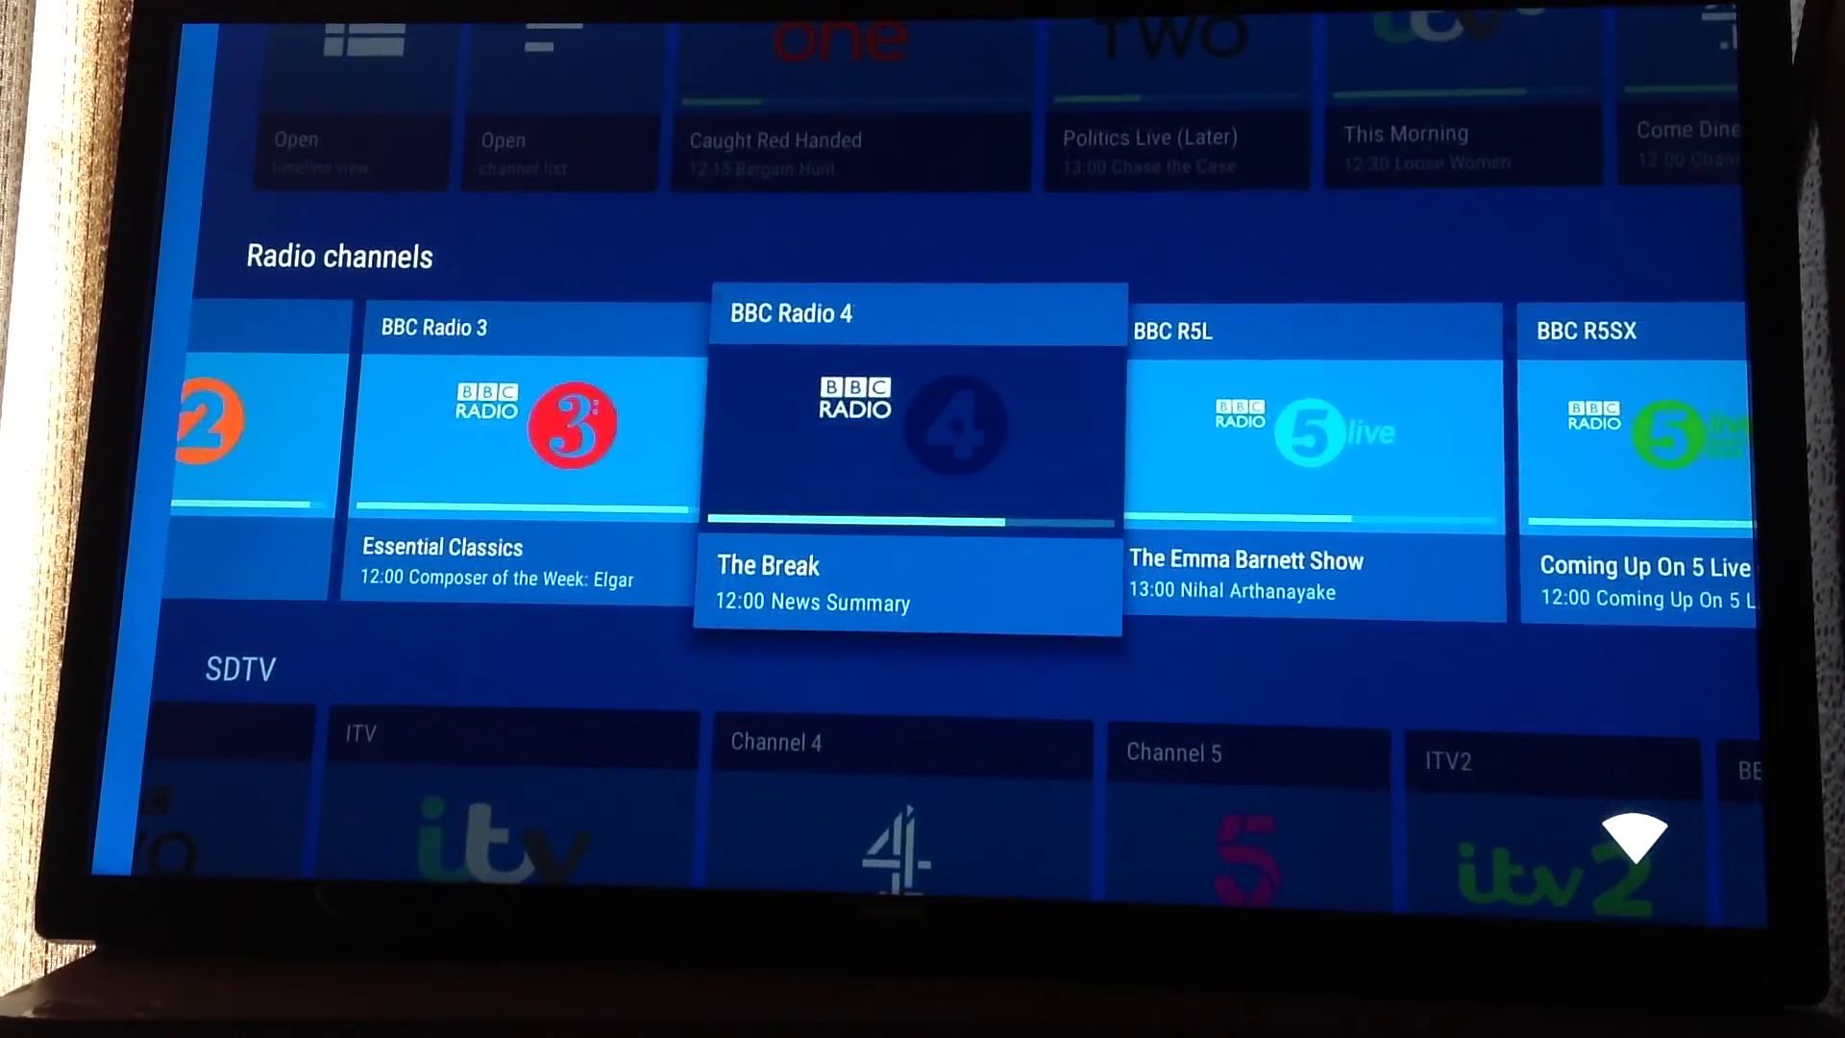
key(Left)
key(Left)
key(Left)
key(Left)
key(Left)
key(Down)
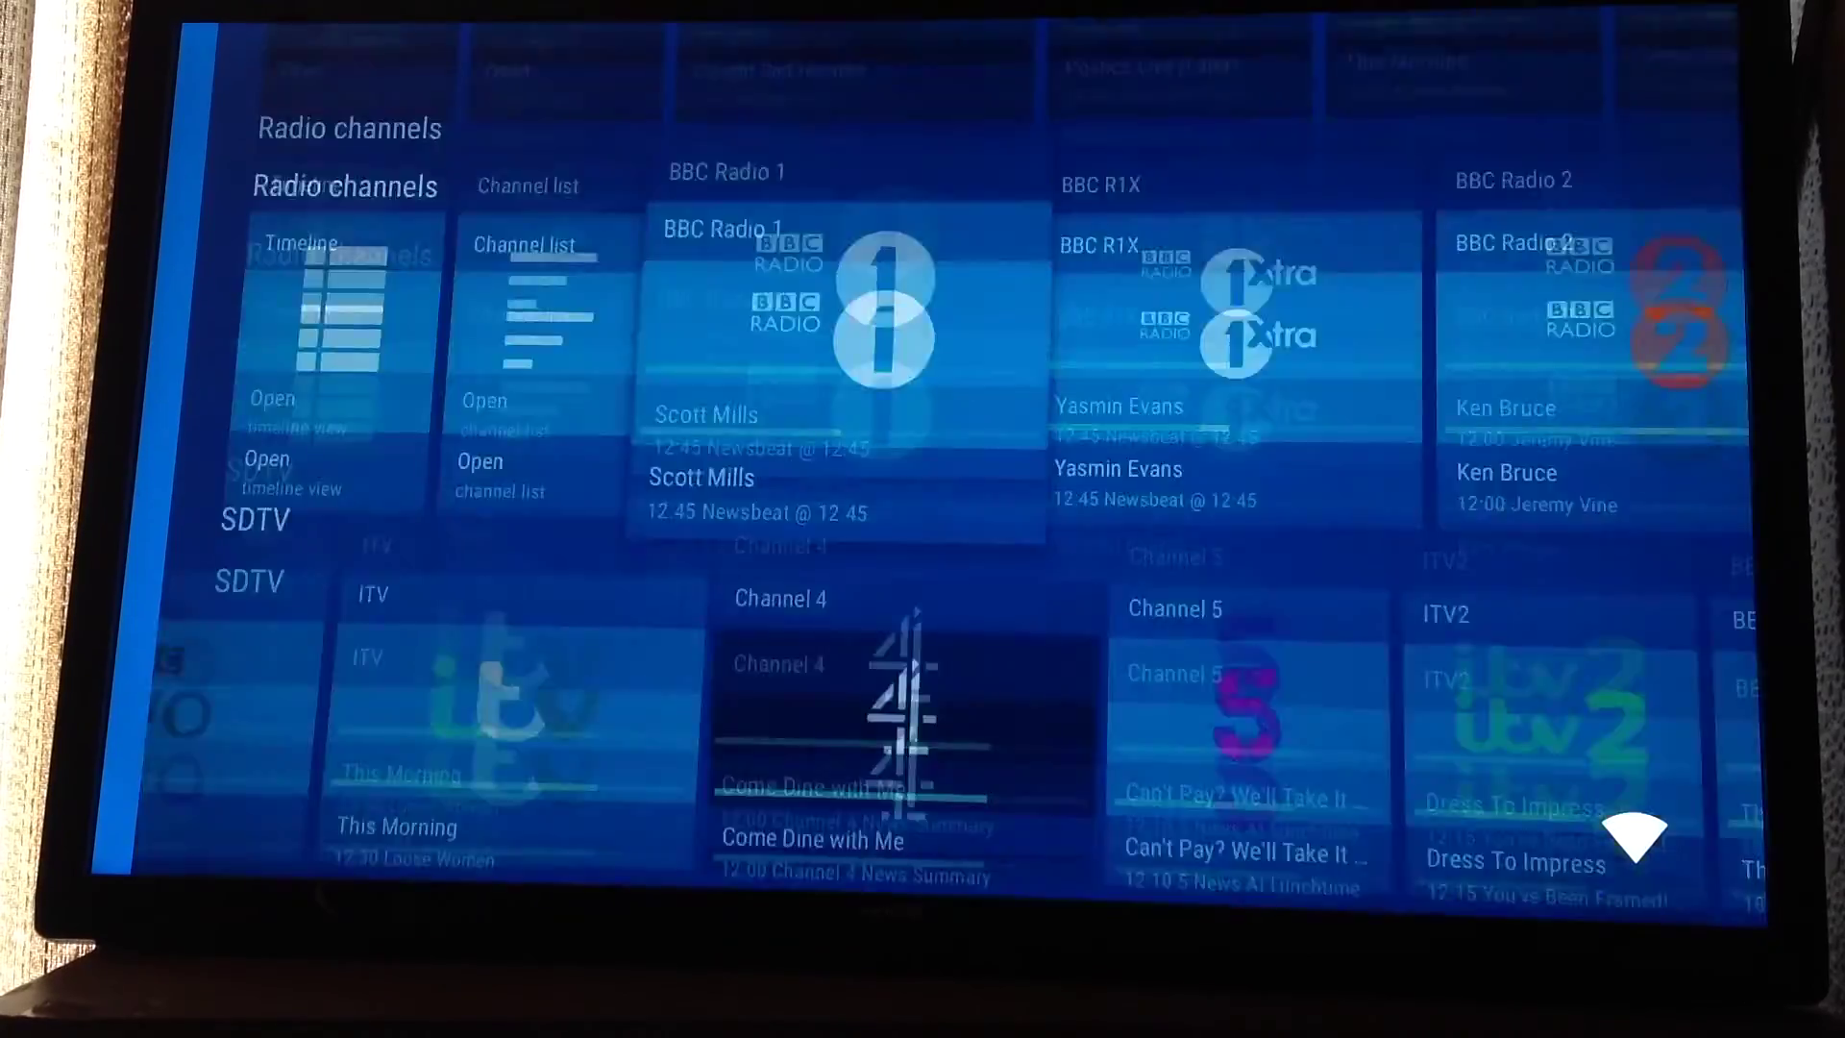
key(Left)
key(Left)
key(Left)
key(Left)
key(Left)
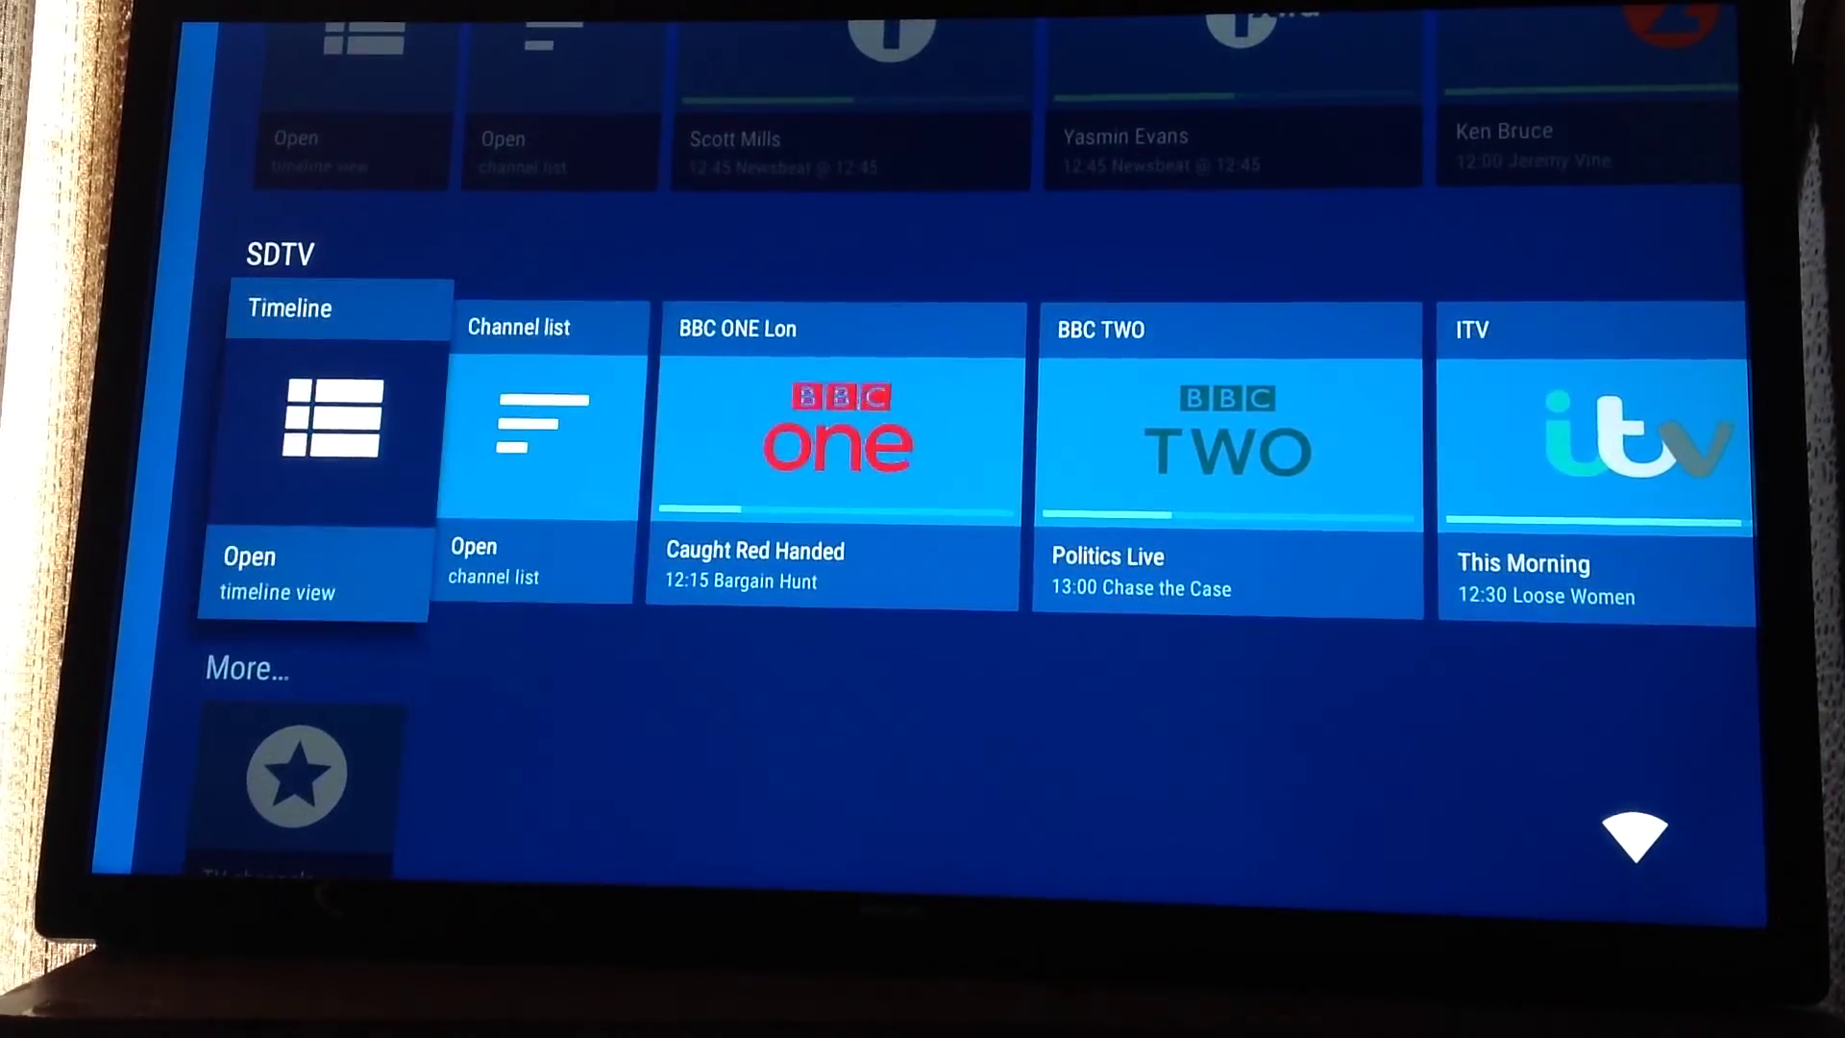
key(Right)
key(Right)
key(Up)
key(Up)
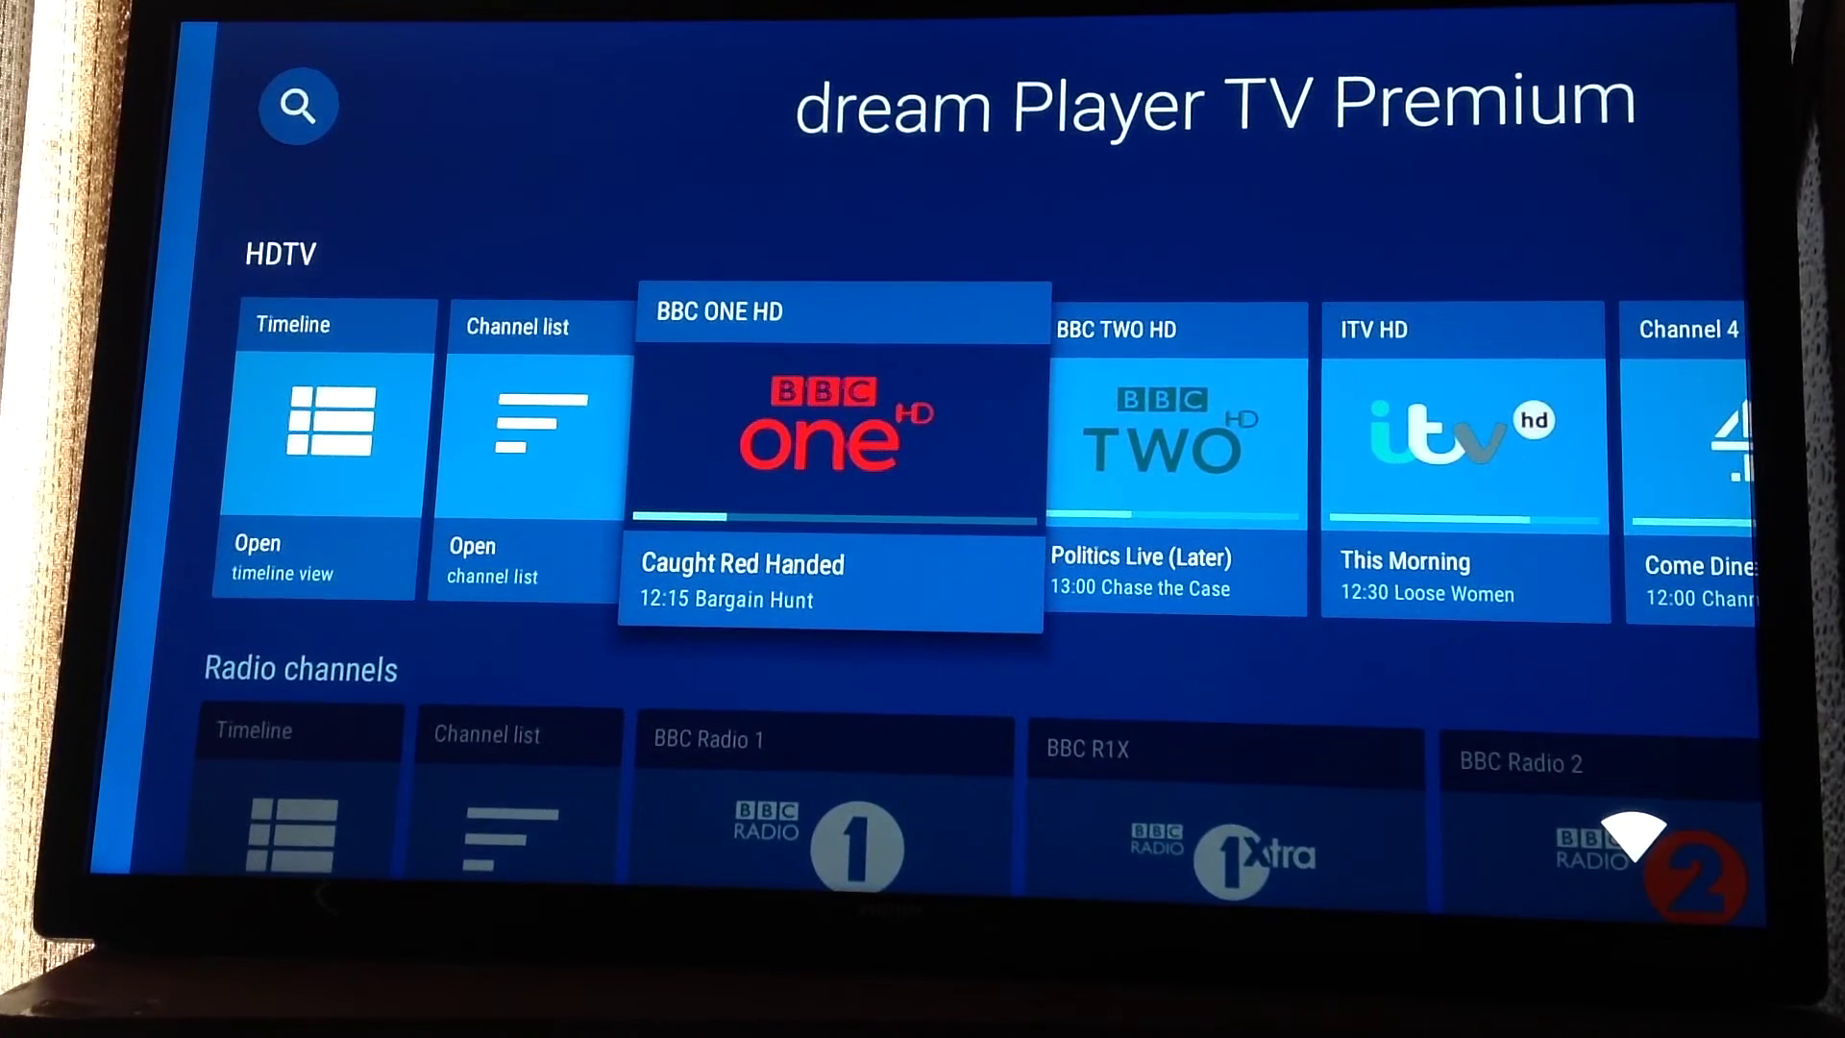
Step: Play BBC ONE HD live, then switch to BBC Two HD and ITV HD
key(Return)
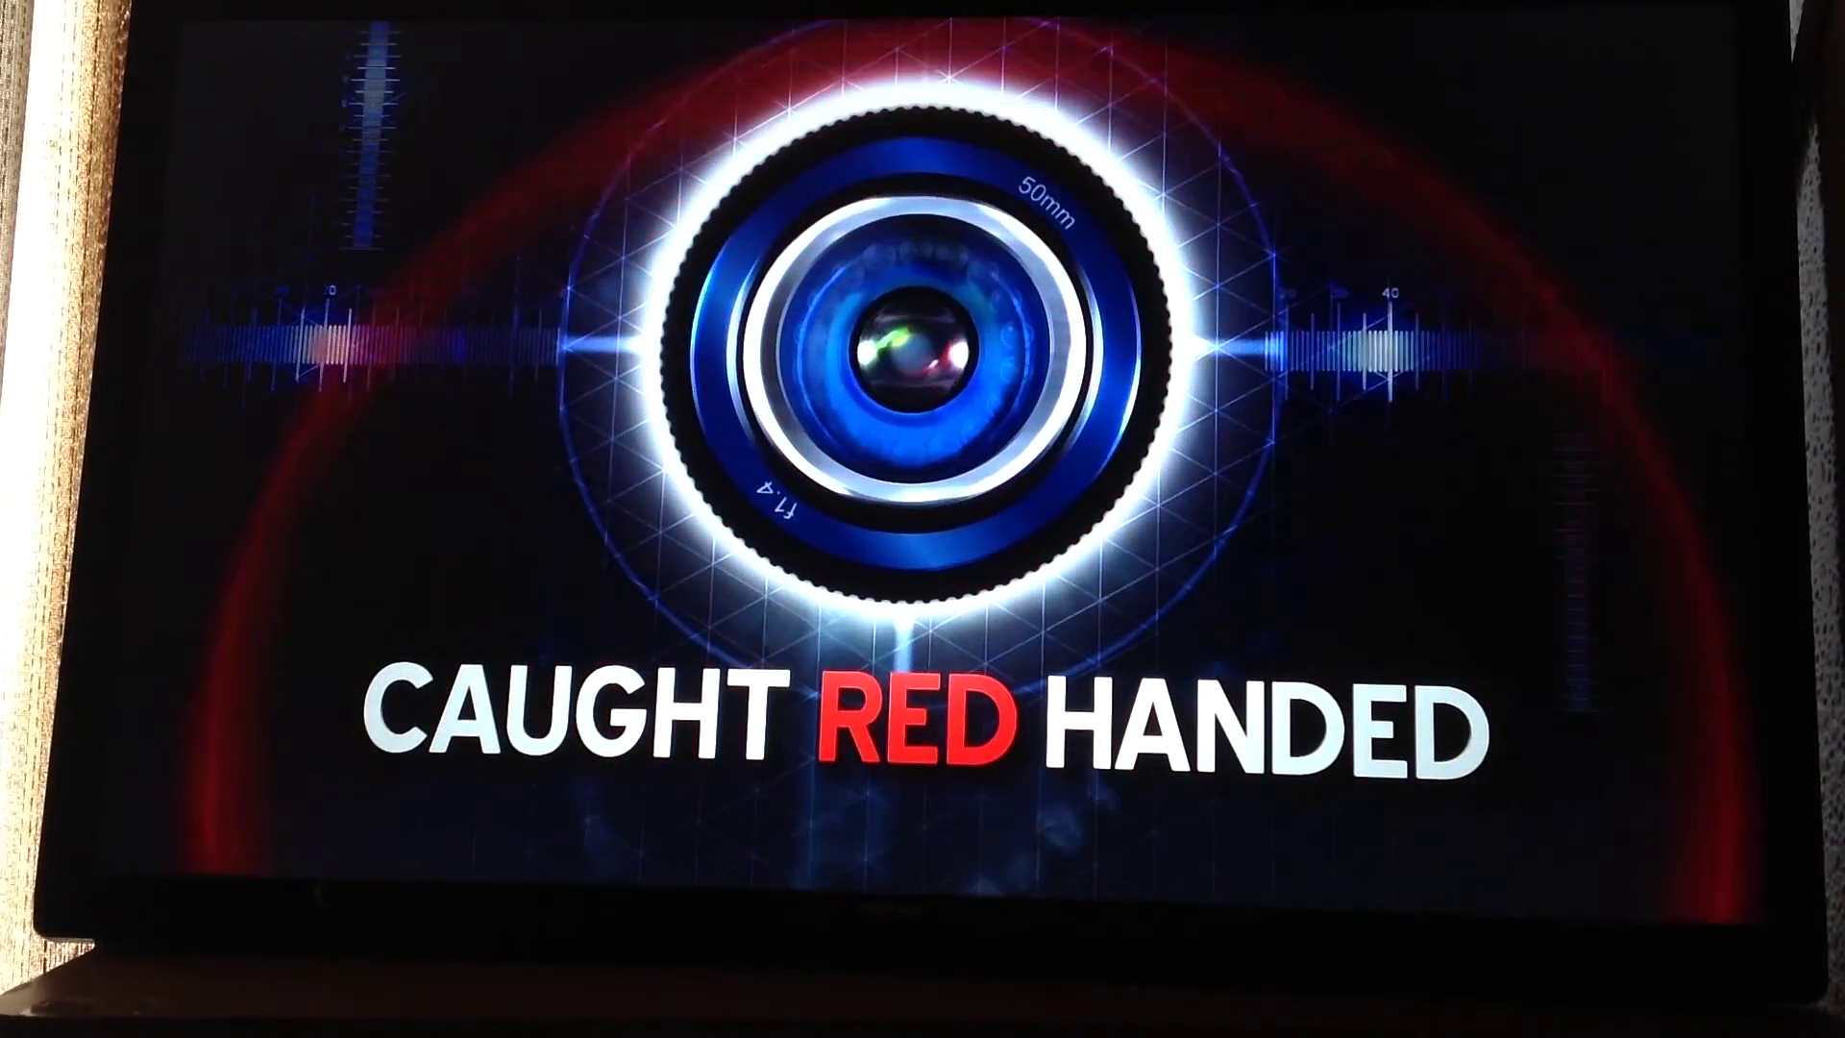
key(Up)
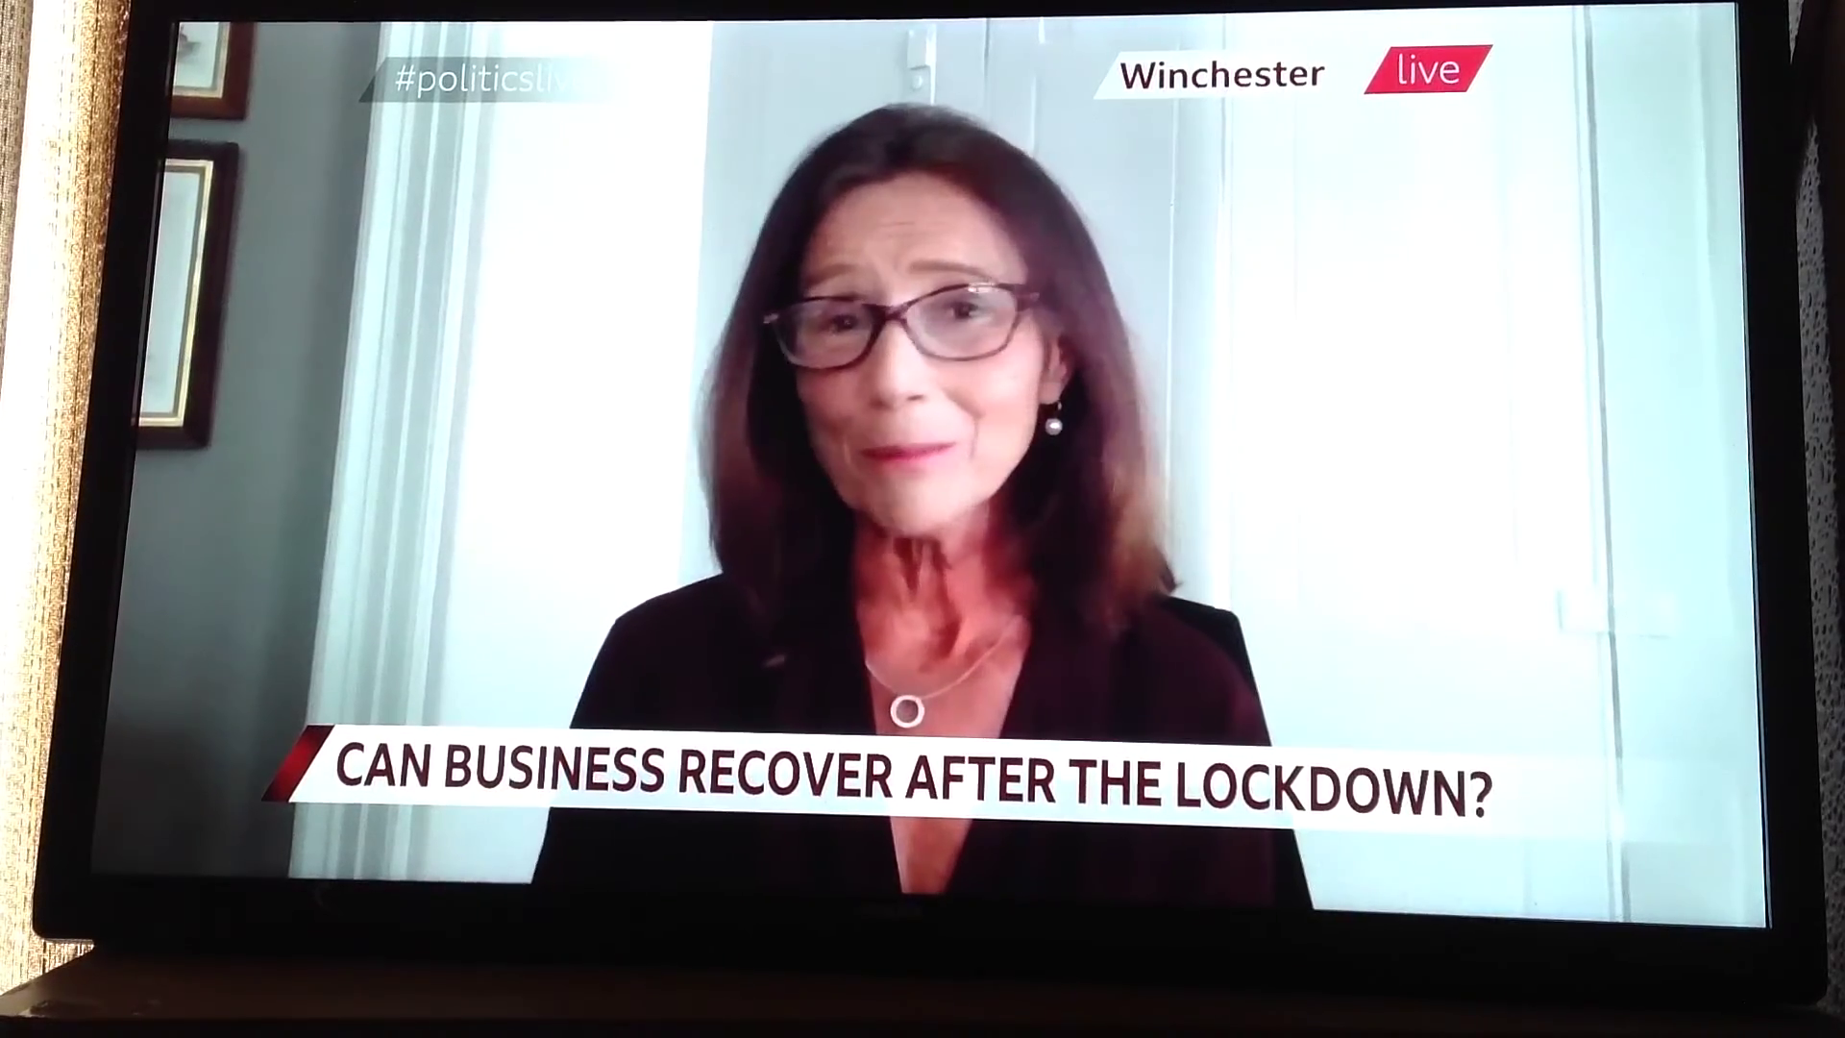
key(3)
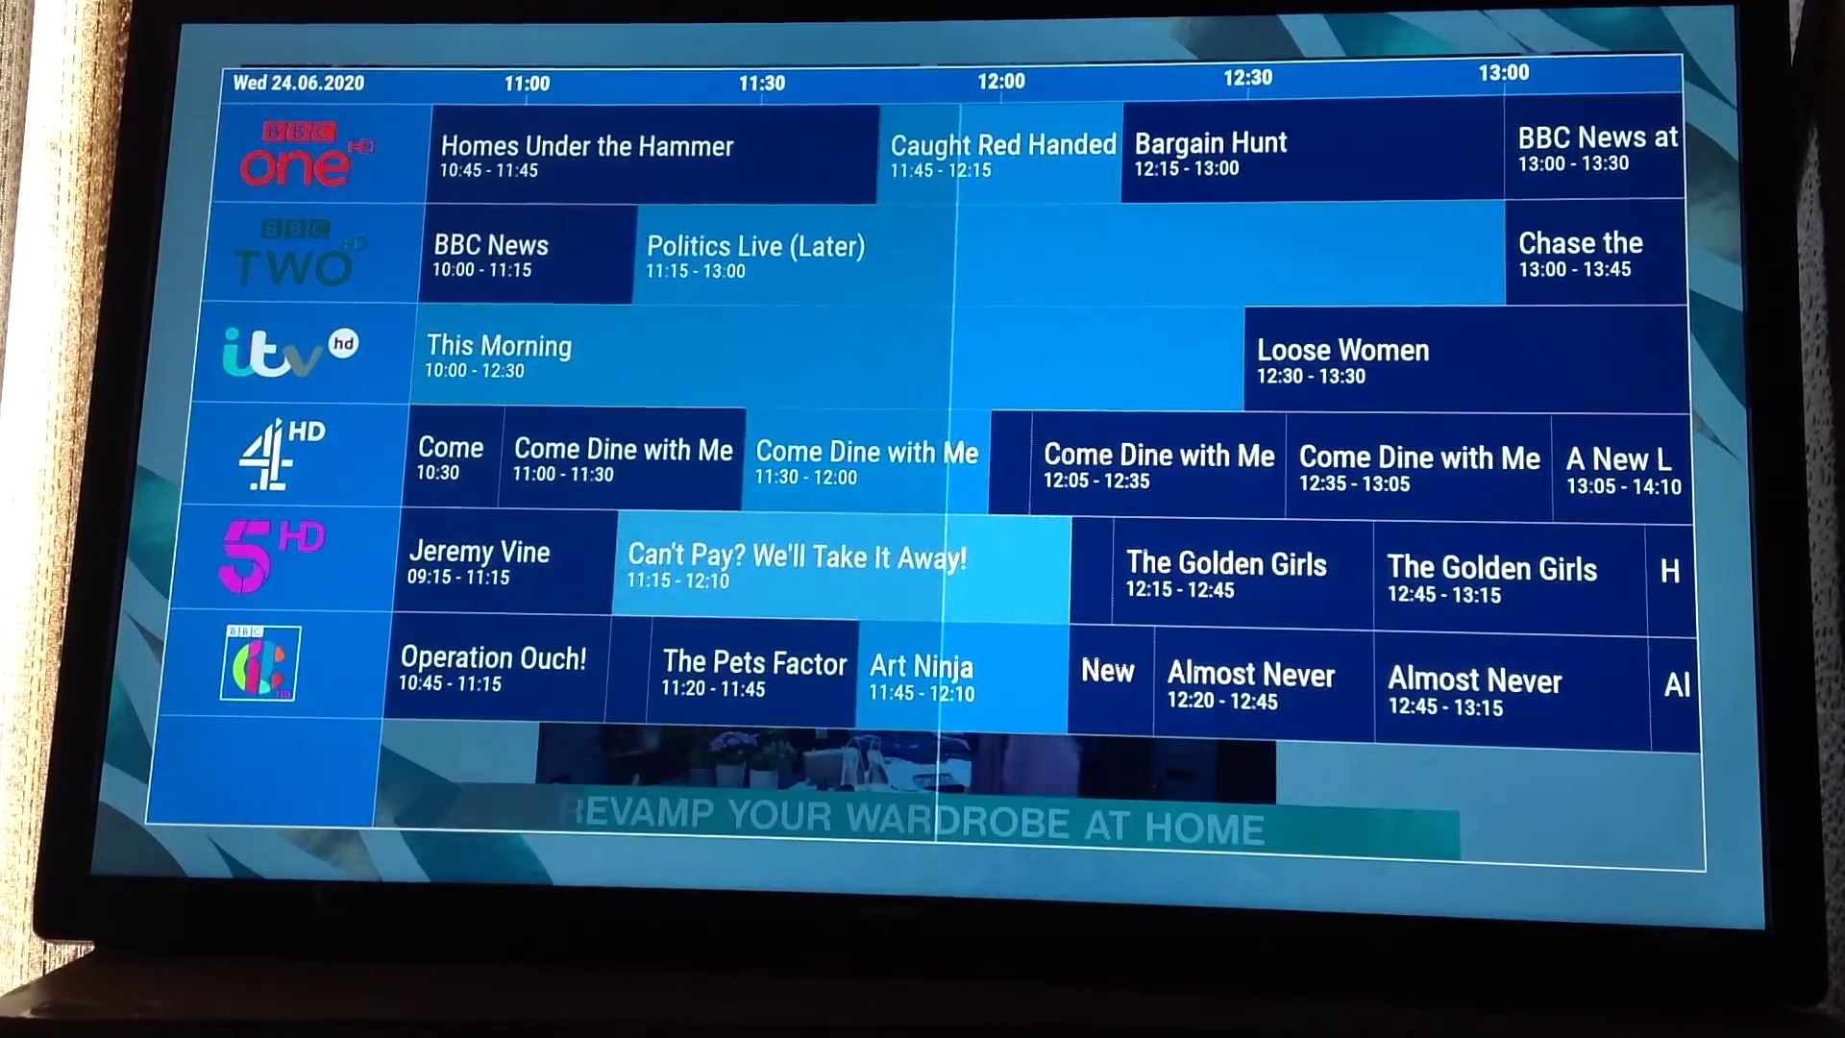
Step: Record BBC Two's 'Chase the Case' at 13:00 from the guide, then return to live ITV HD
key(Page_Down)
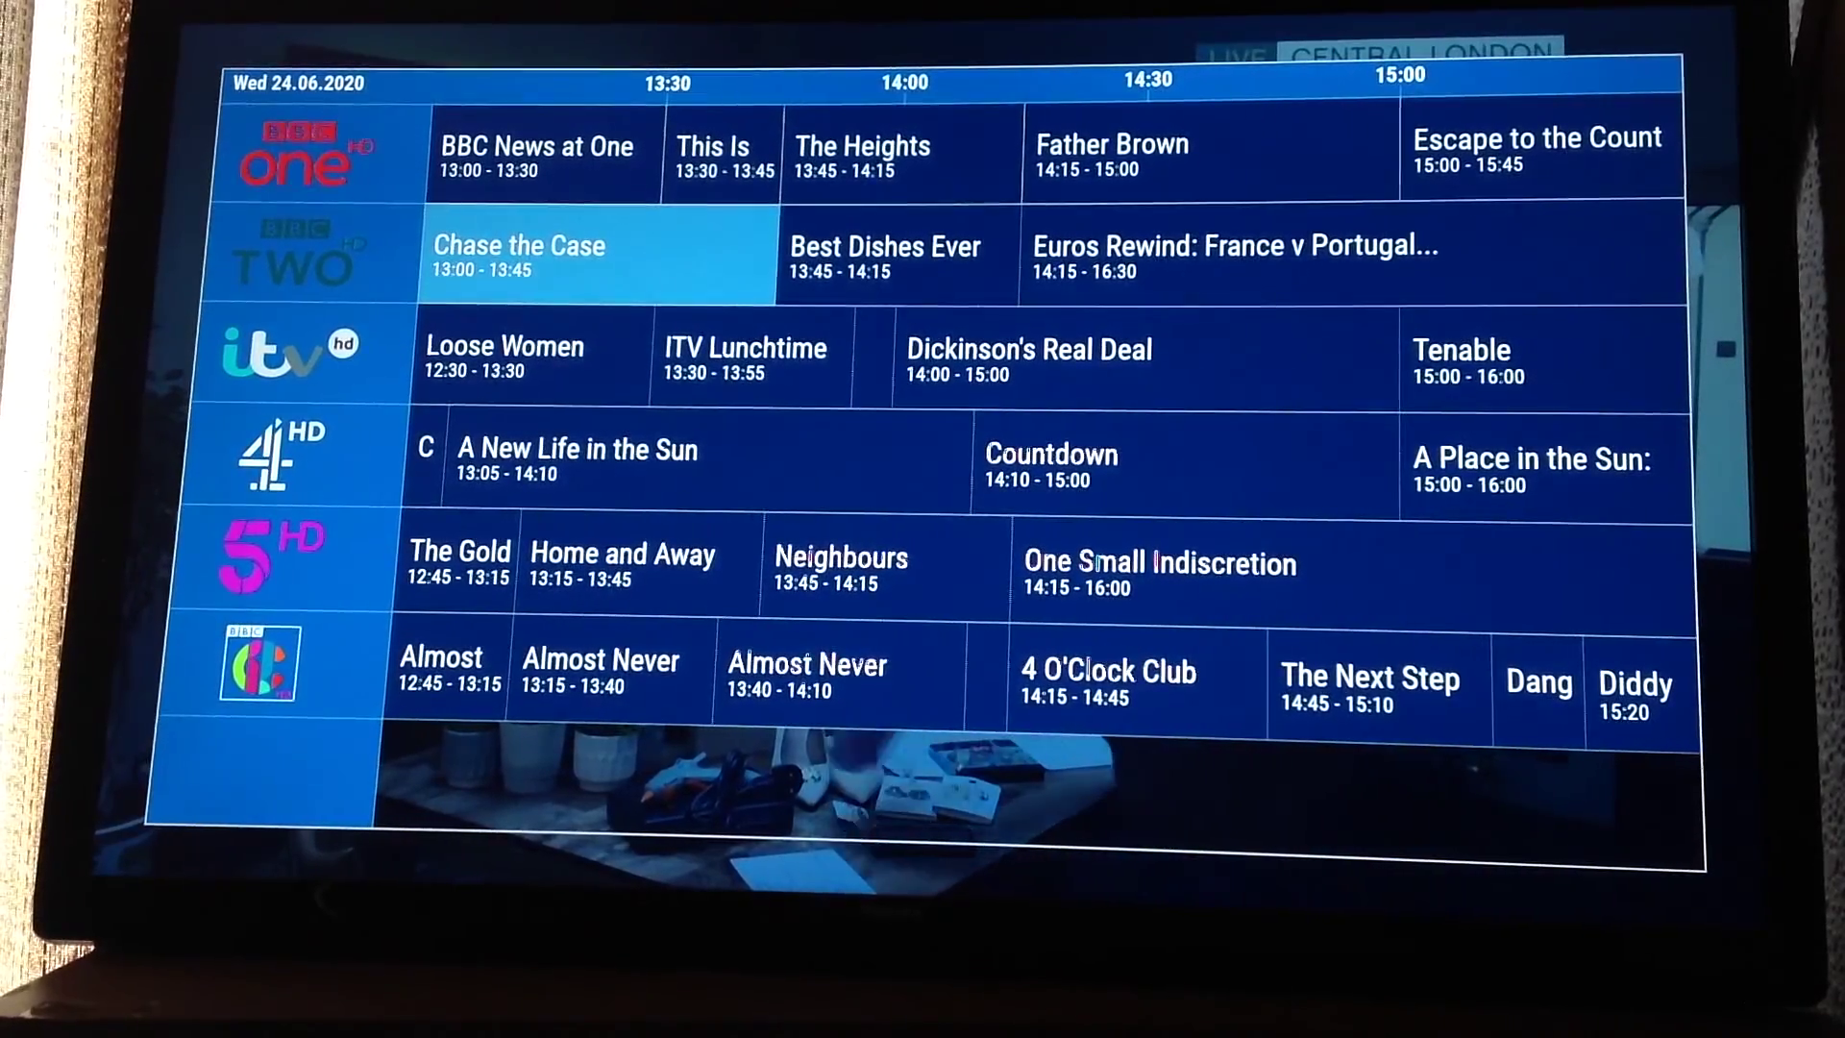
key(Return)
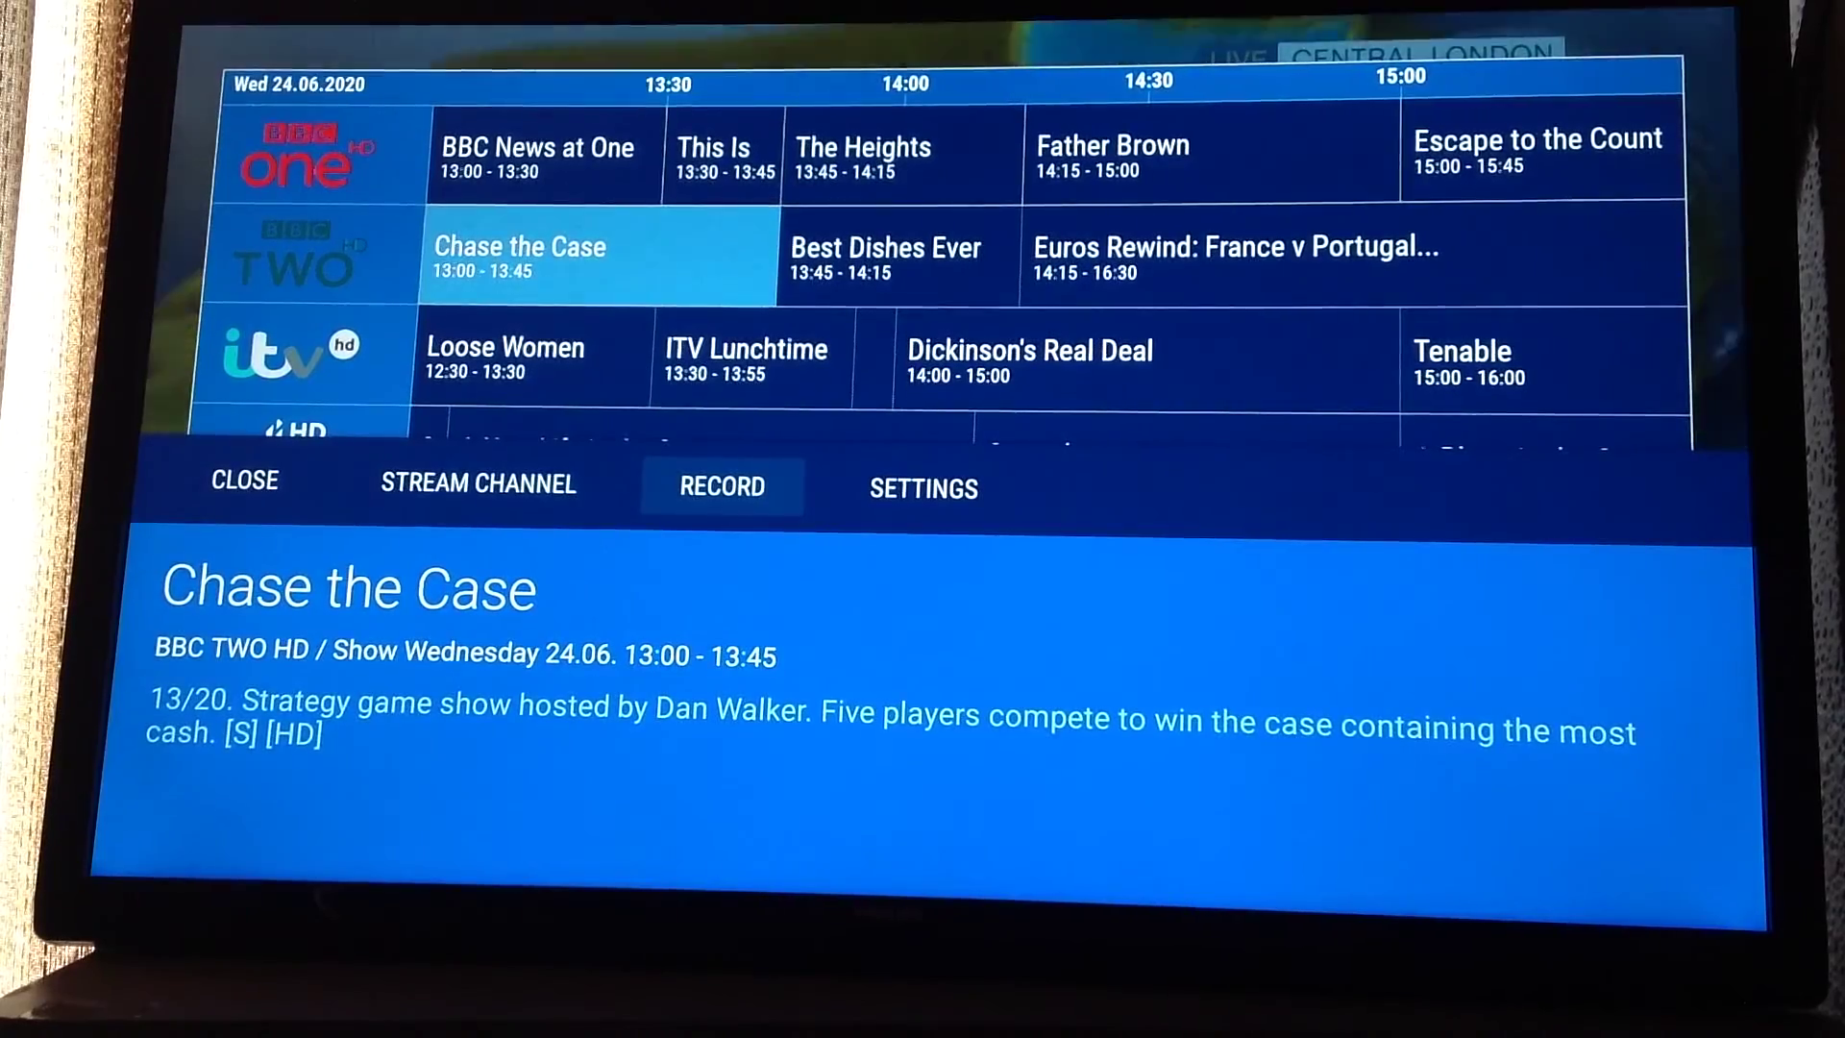
key(Return)
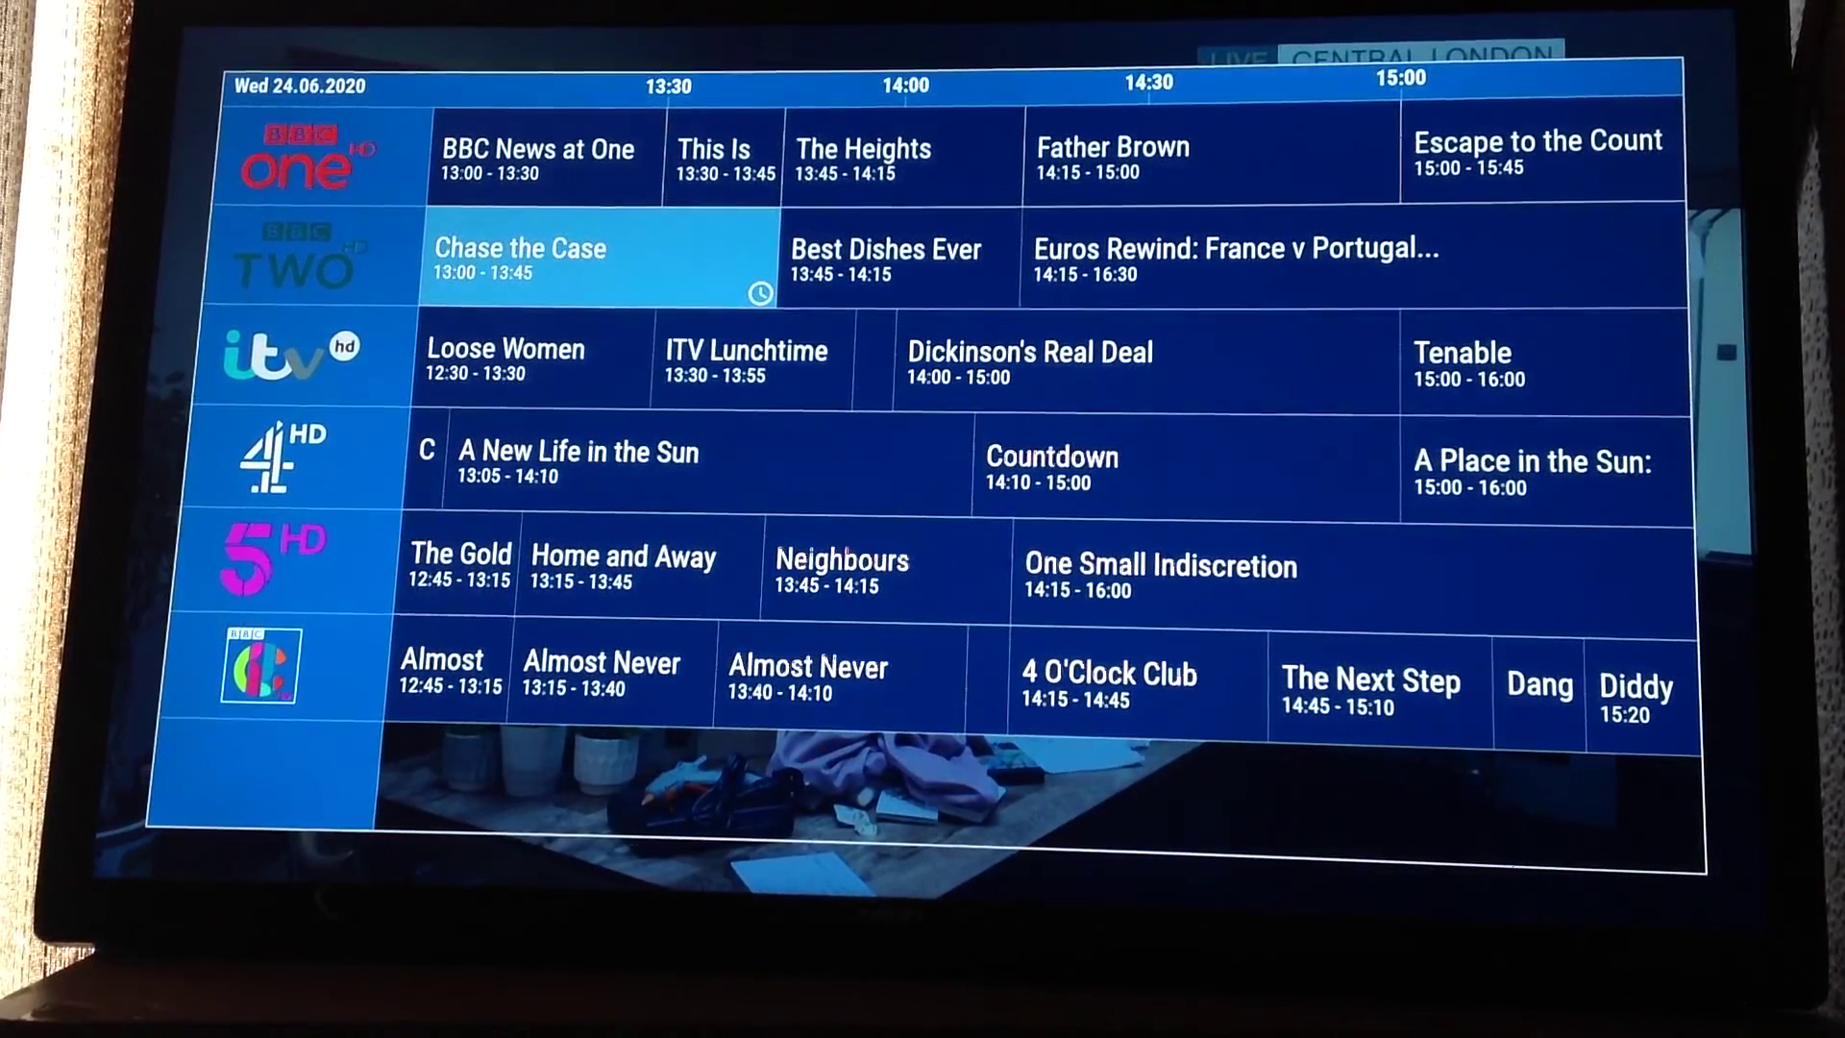
key(Escape)
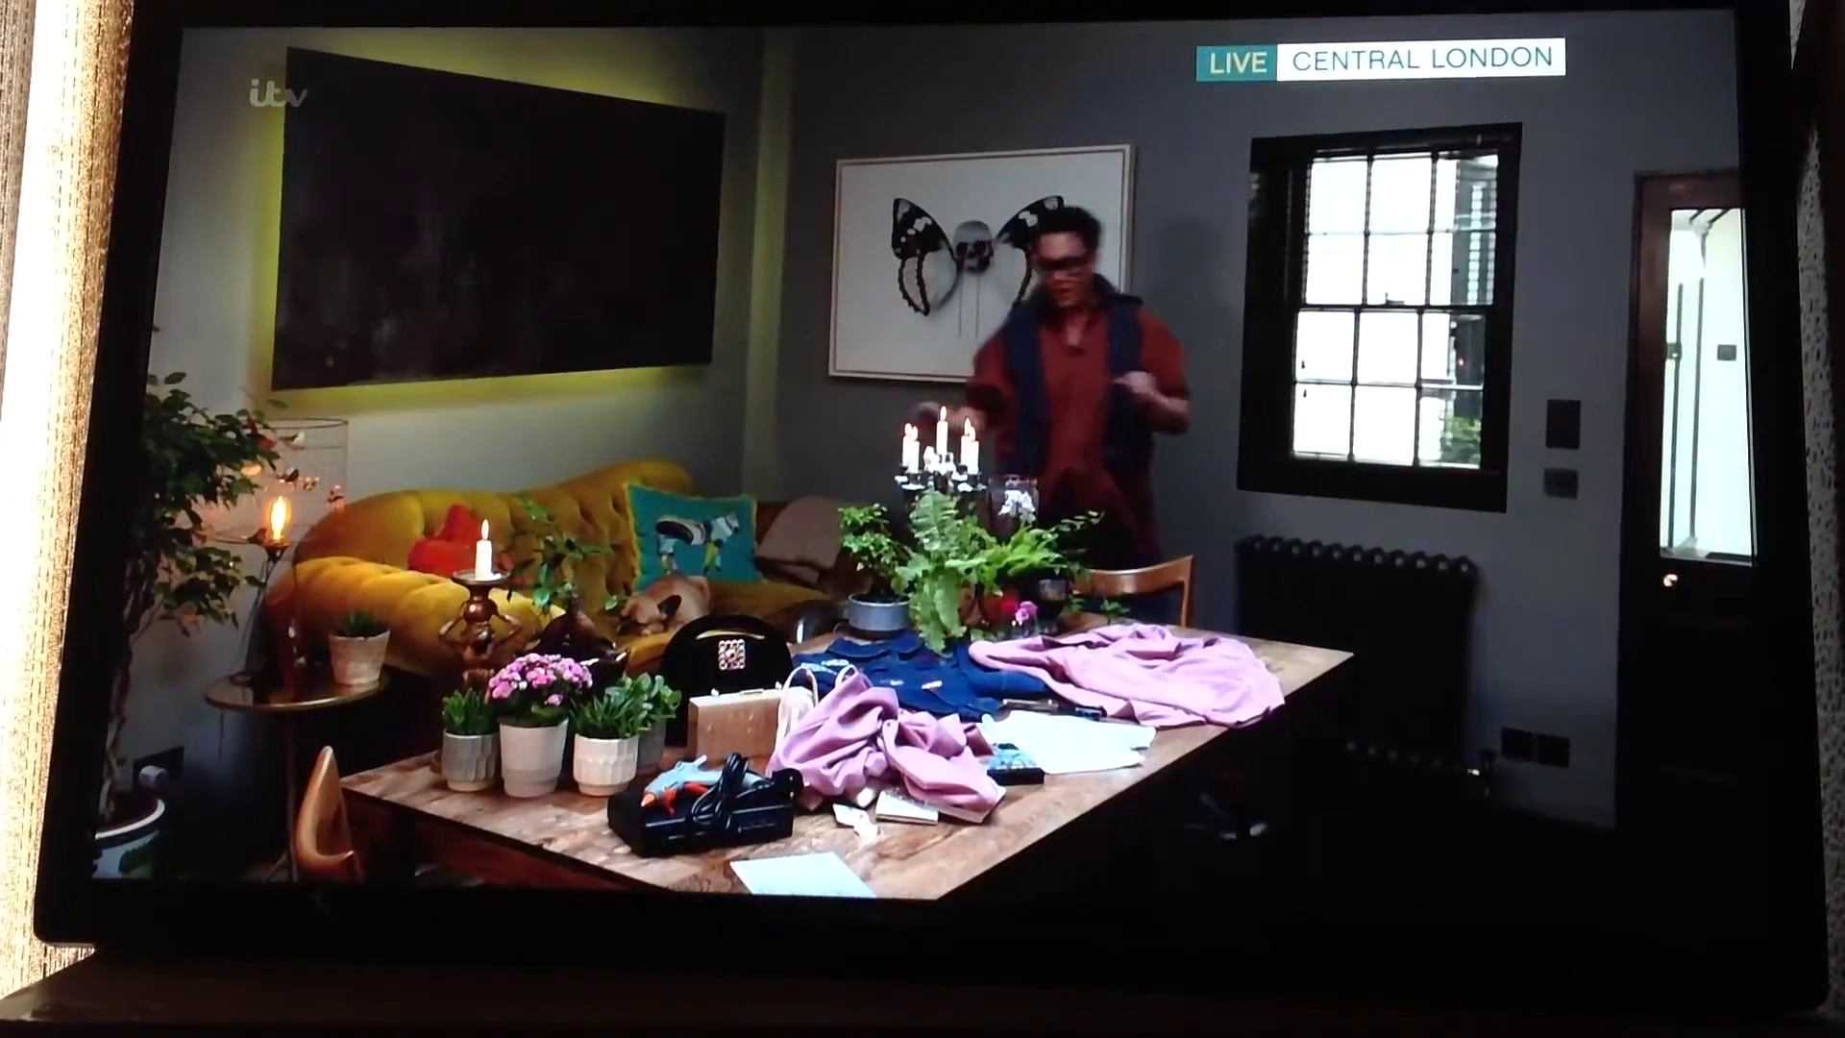
Step: Switch to Channel 4 HD, then exit to the Fire TV home screen
key(Down)
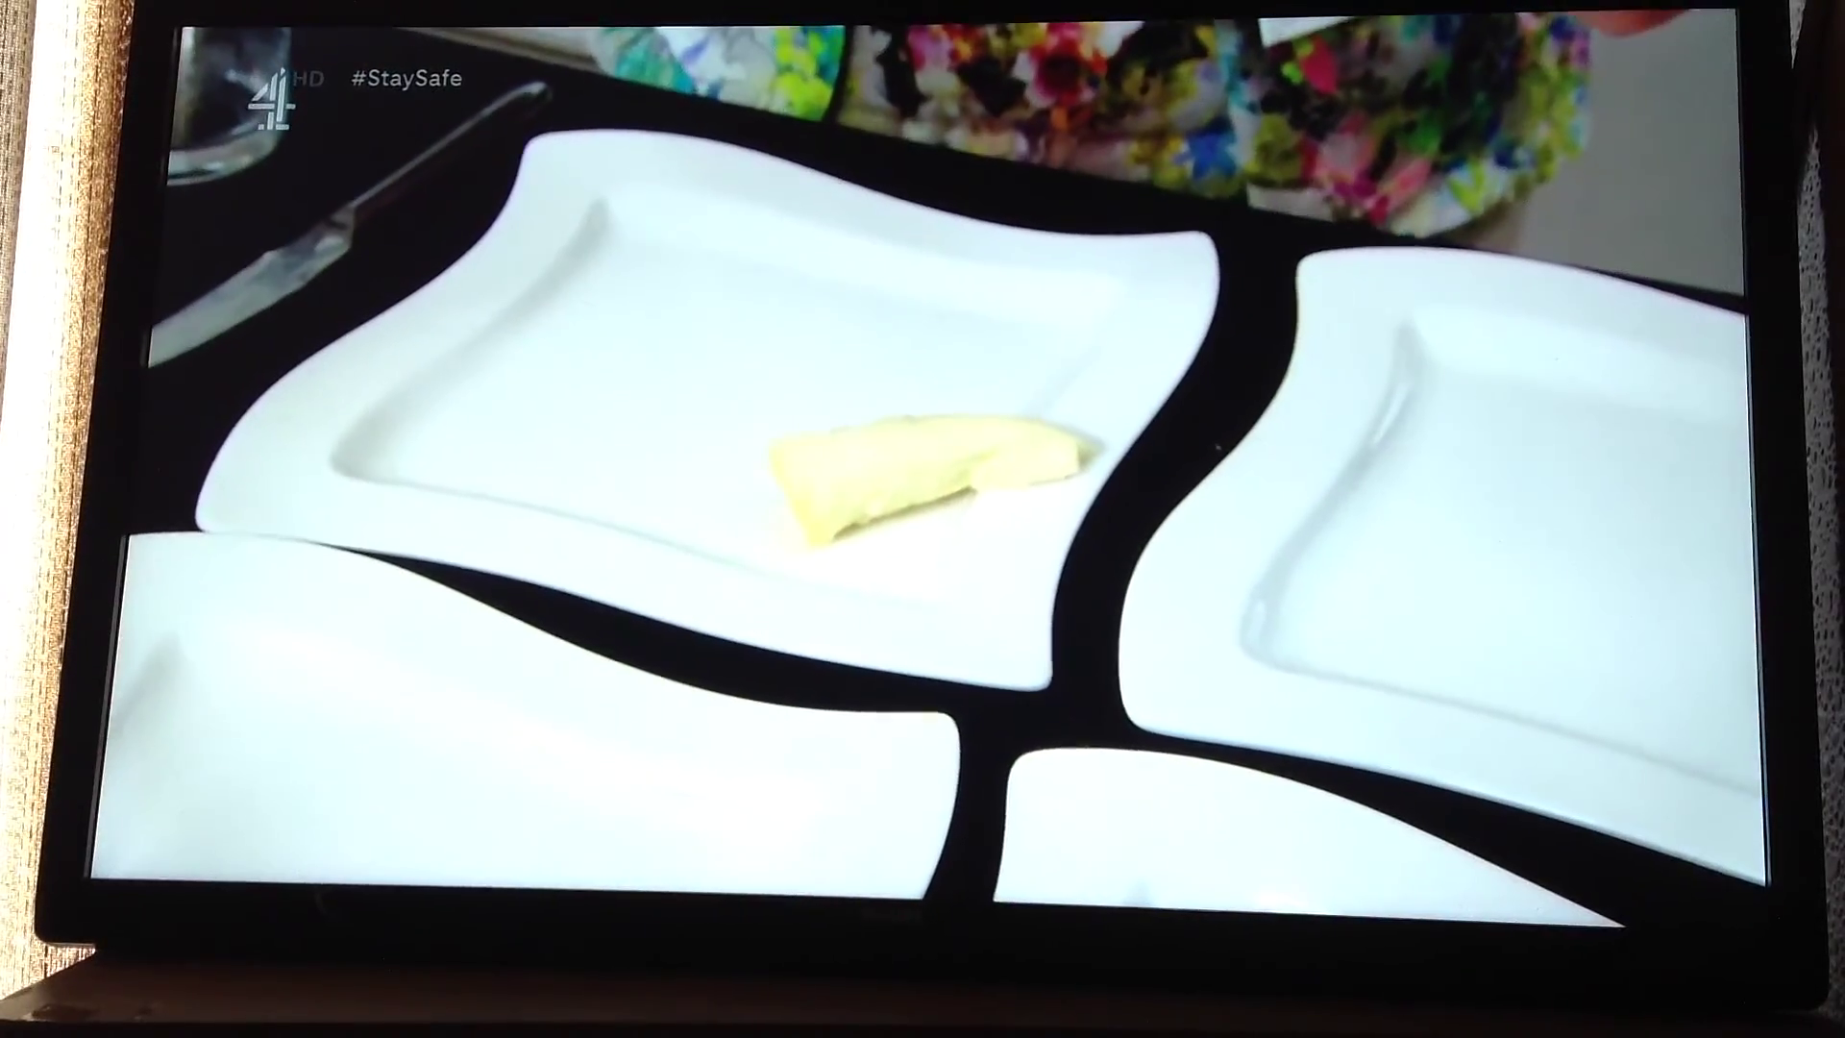
key(Home)
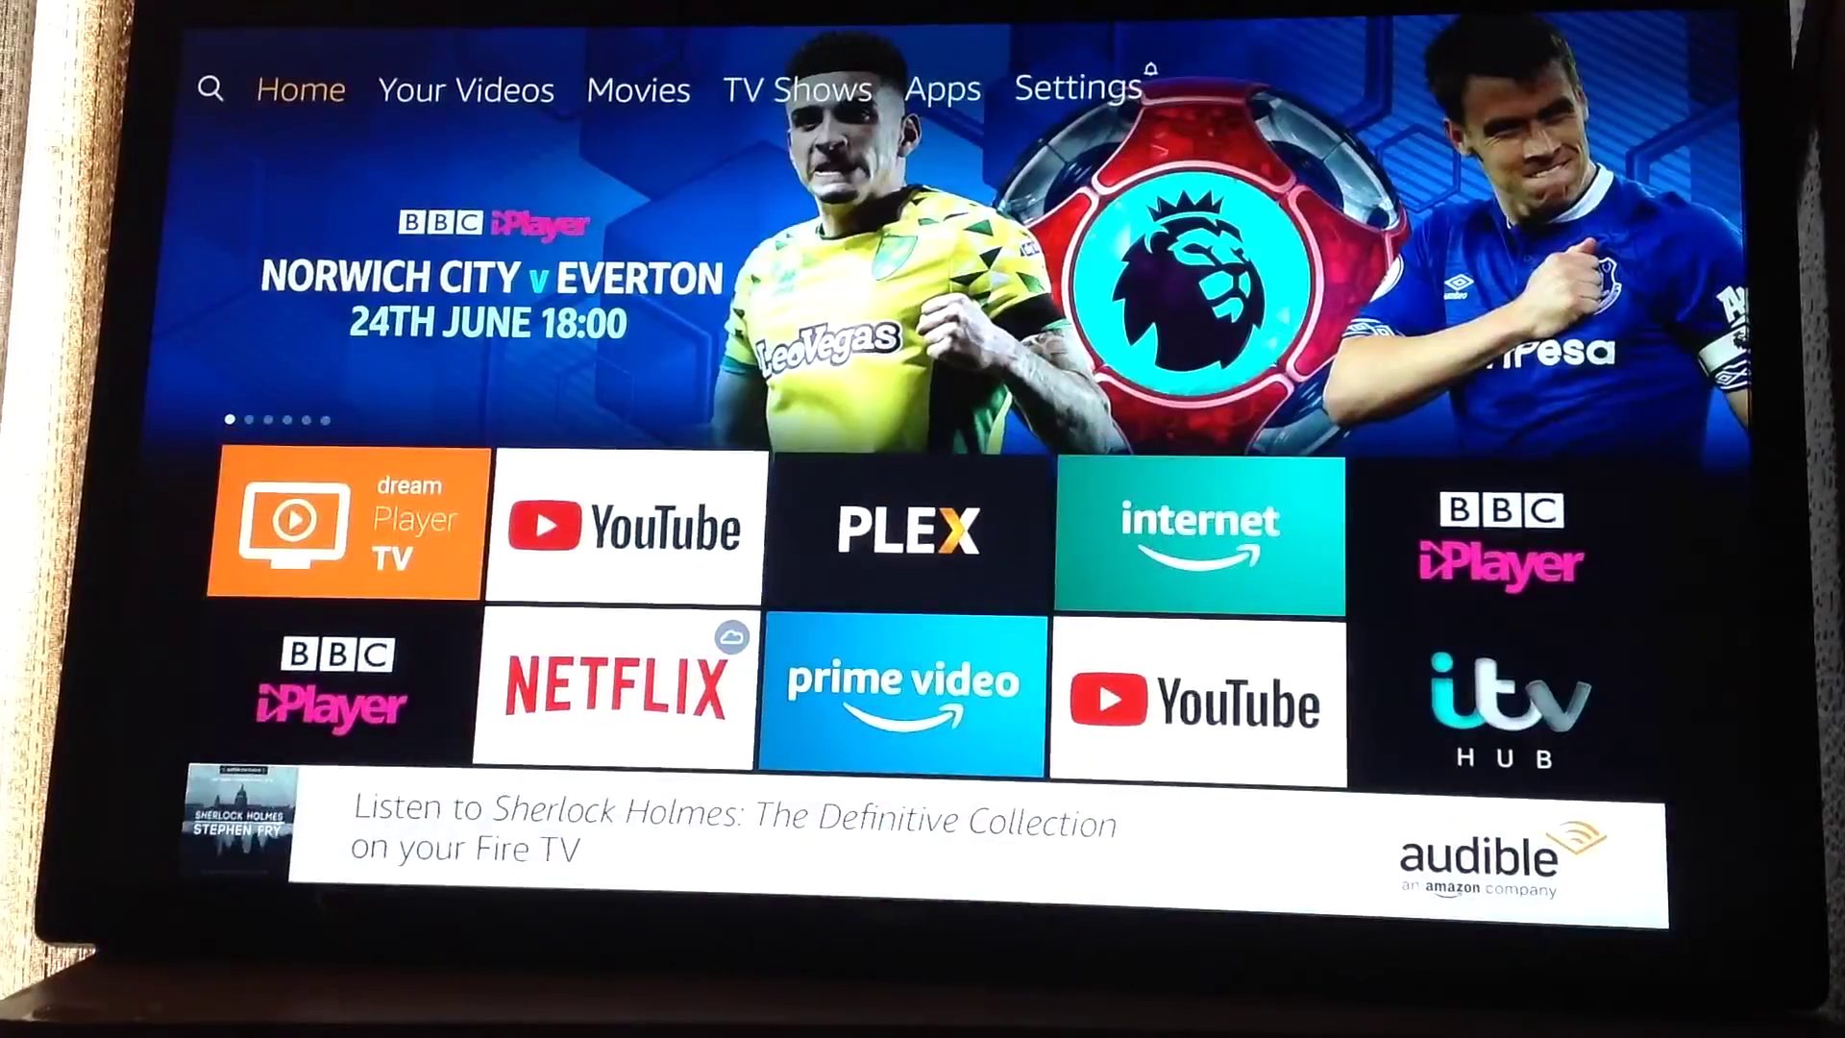